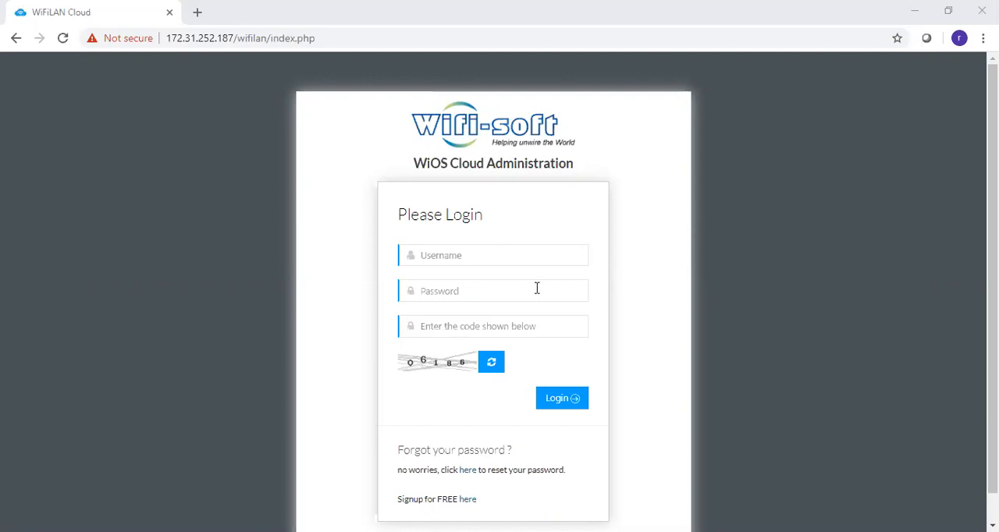
- Log in to the WiOS Cloud Administration page with the account username, password and displayed captcha code
left_click(508, 257)
type("rishi")
key("Tab")
type("••")
key("BackSpace")
key("BackSpace")
type("••••••••")
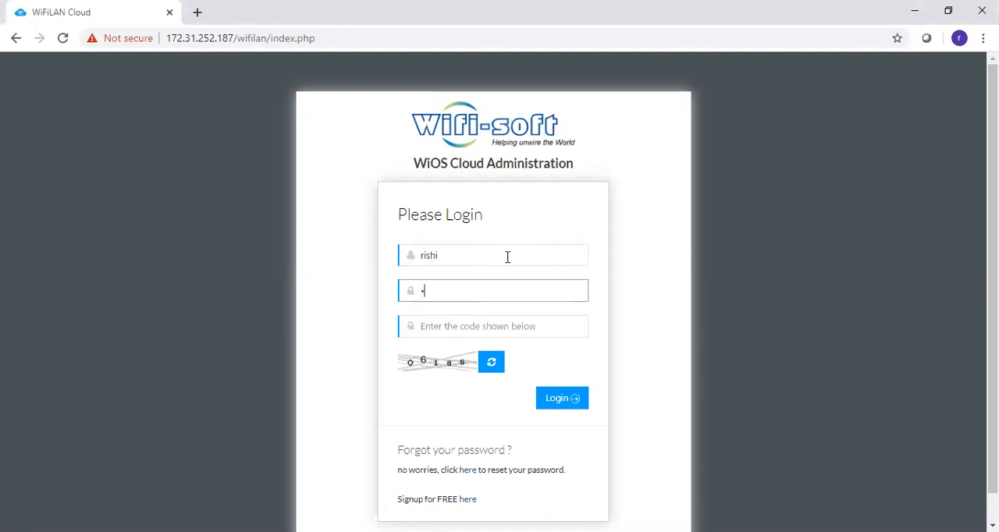
key("Tab")
type("0")
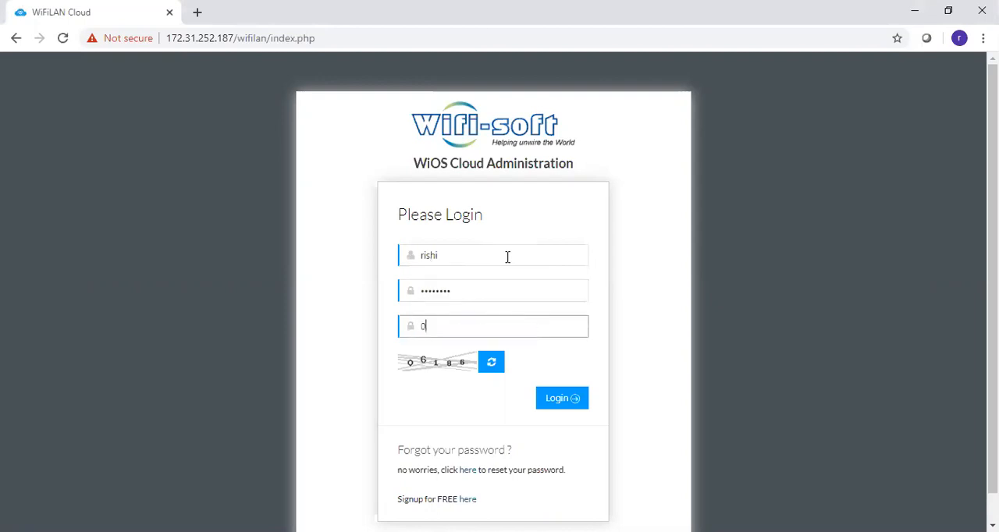
type("6186")
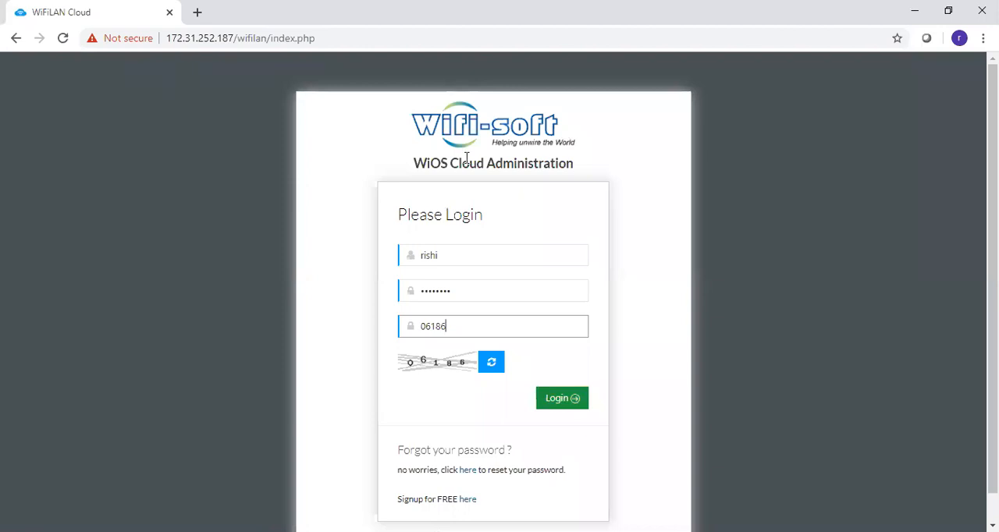
left_click(554, 412)
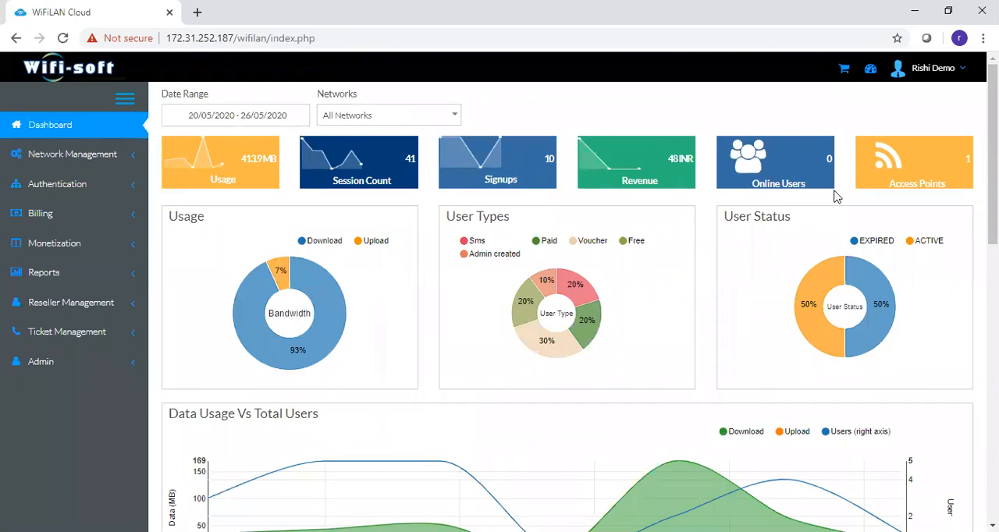
- Examine the dashboard's usage, user type, user status, hourly login and hotspot summary charts for all networks
mouse_move(992, 141)
left_mouse_down()
mouse_move(992, 299)
mouse_move(992, 139)
left_mouse_up()
scroll(500, 299, "down", 1)
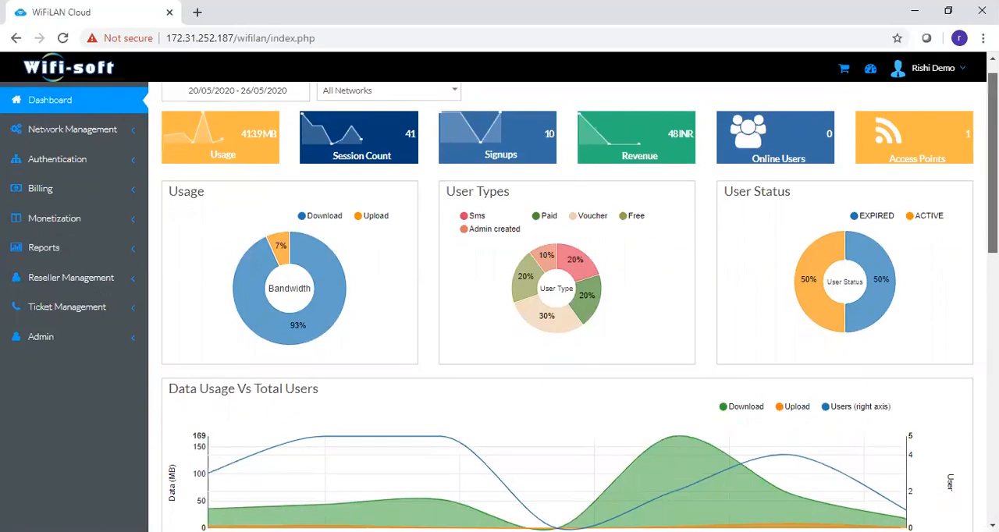
scroll(499, 298, "down", 1)
scroll(500, 298, "down", 5)
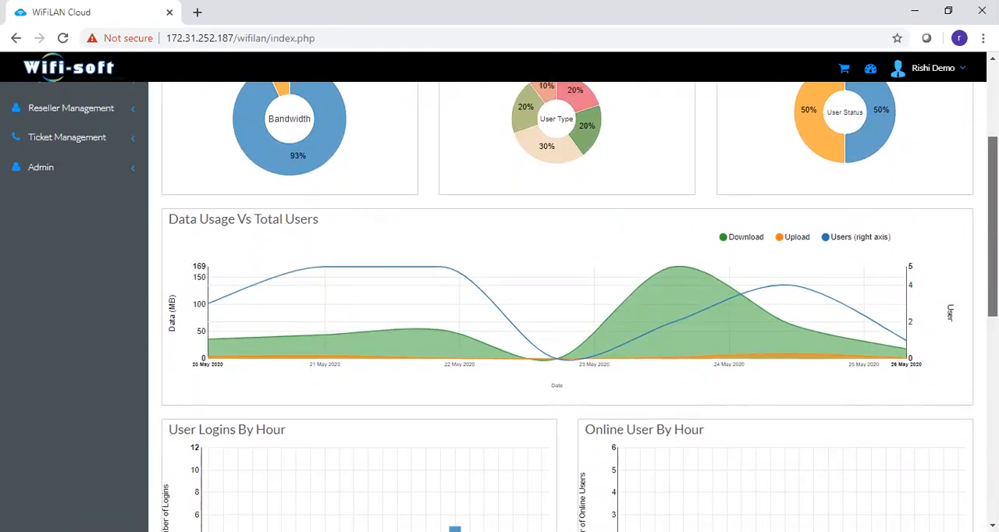
scroll(500, 298, "down", 5)
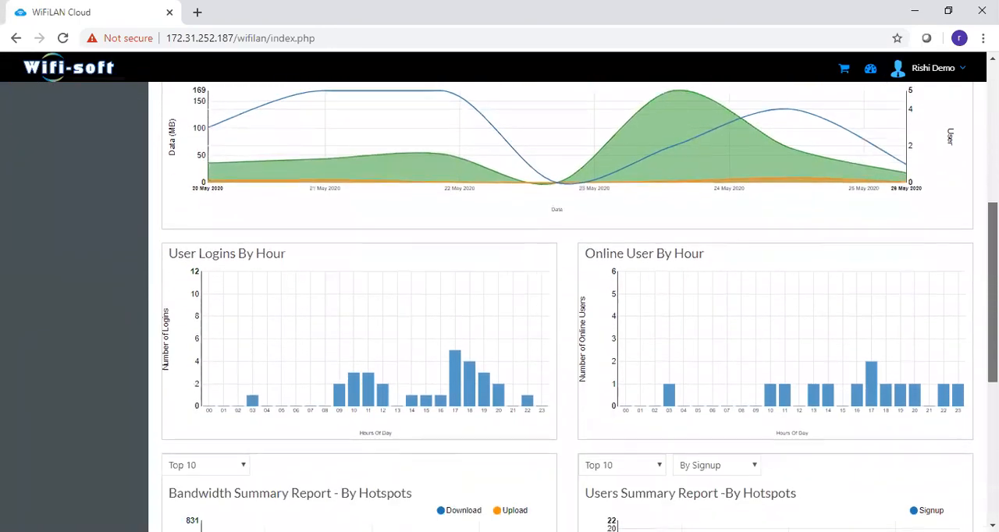
scroll(500, 298, "down", 5)
scroll(500, 298, "down", 1)
scroll(499, 299, "up", 1)
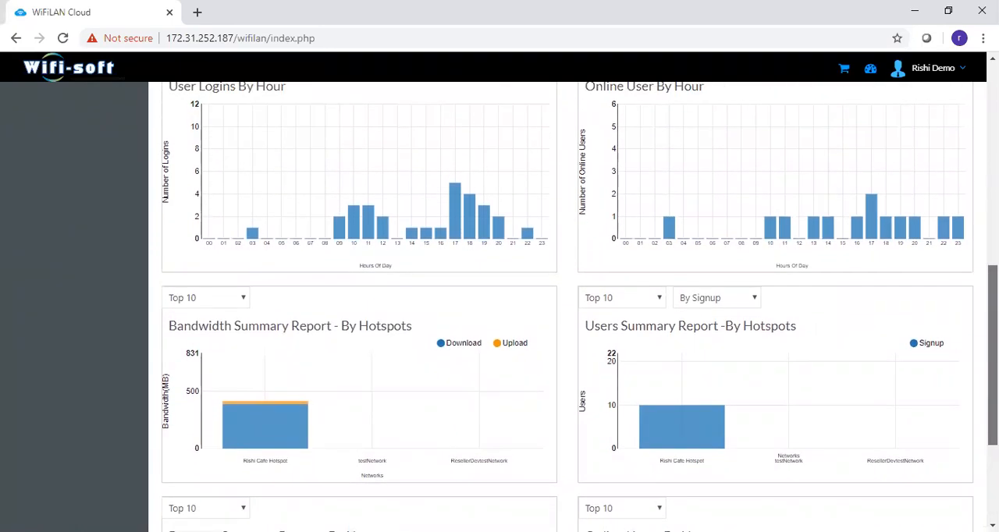
scroll(500, 298, "down", 1)
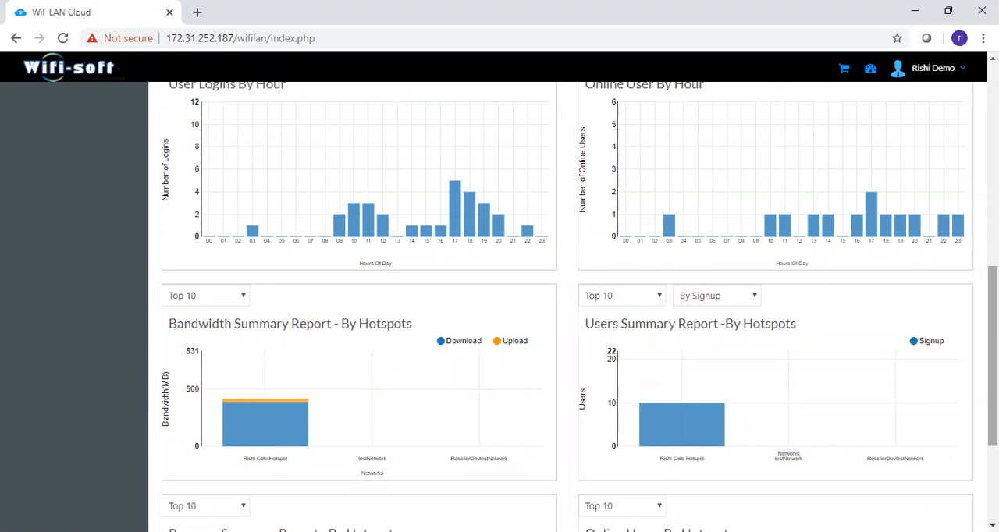
scroll(499, 304, "up", 1)
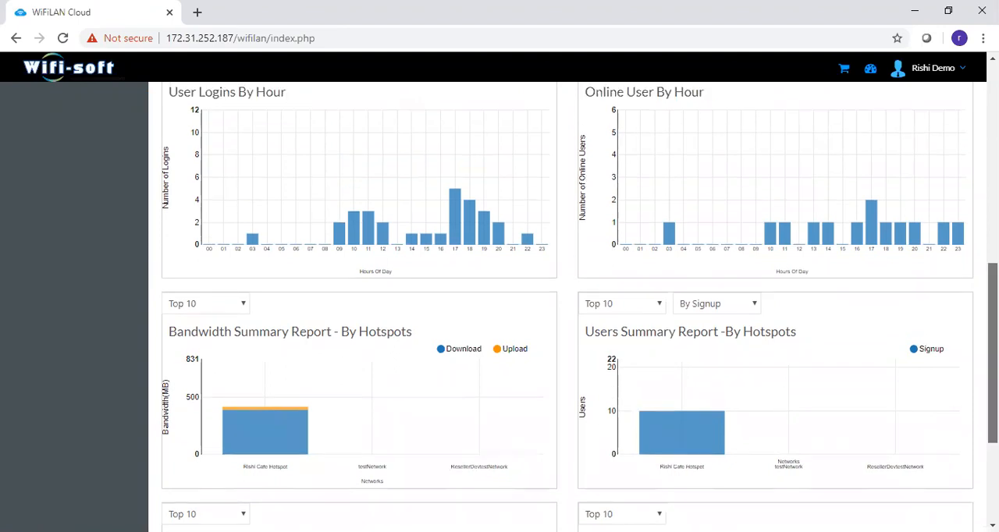
scroll(500, 304, "up", 5)
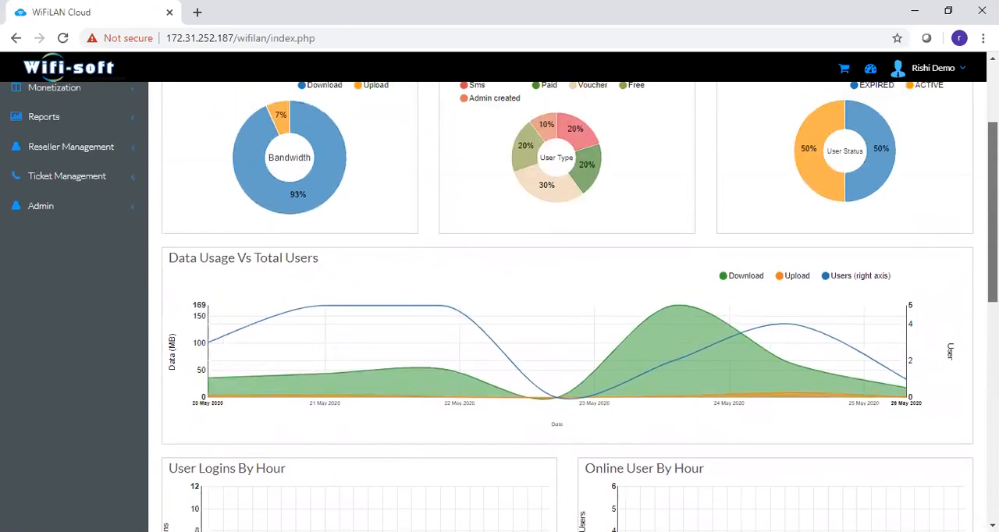
scroll(500, 304, "up", 3)
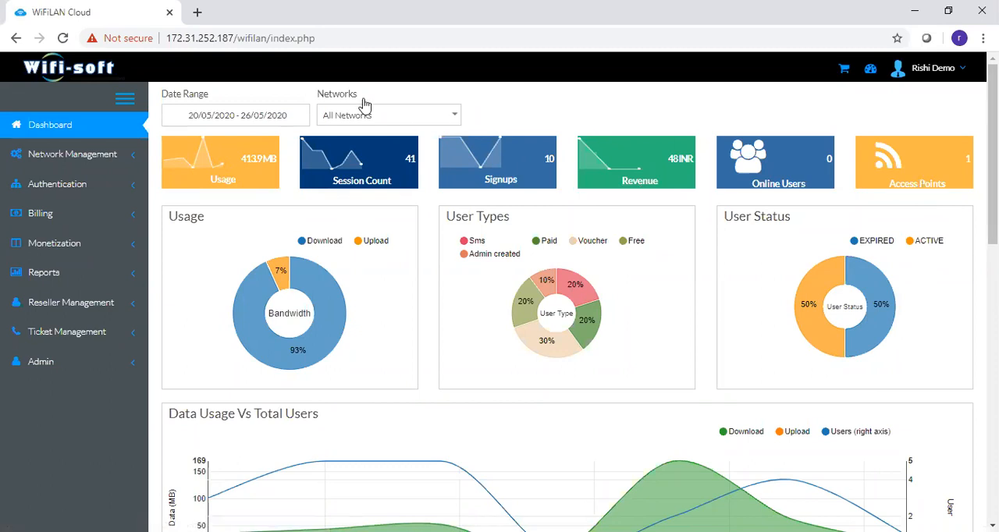
- Review the dashboard statistics with the date range set to Today and to Last 30 Days
left_click(257, 122)
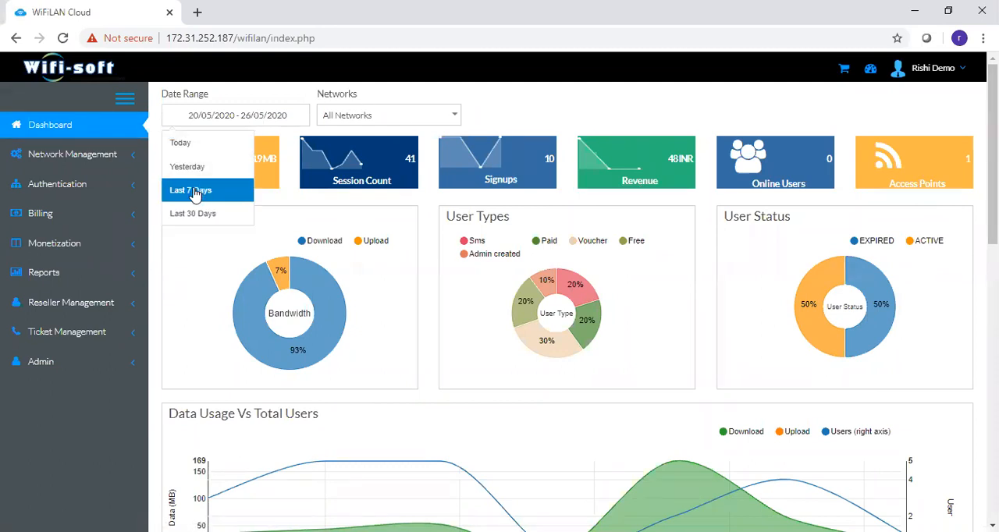
left_click(181, 145)
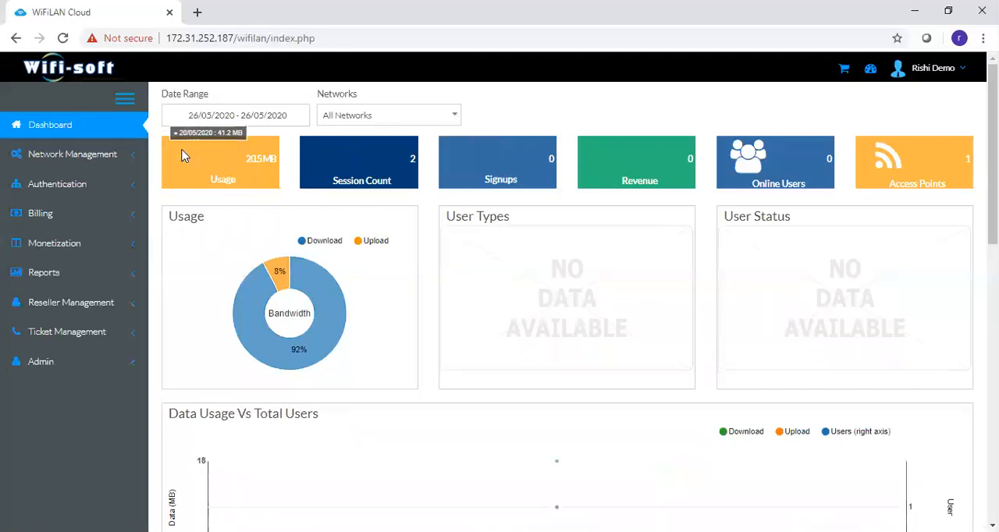
left_click(223, 117)
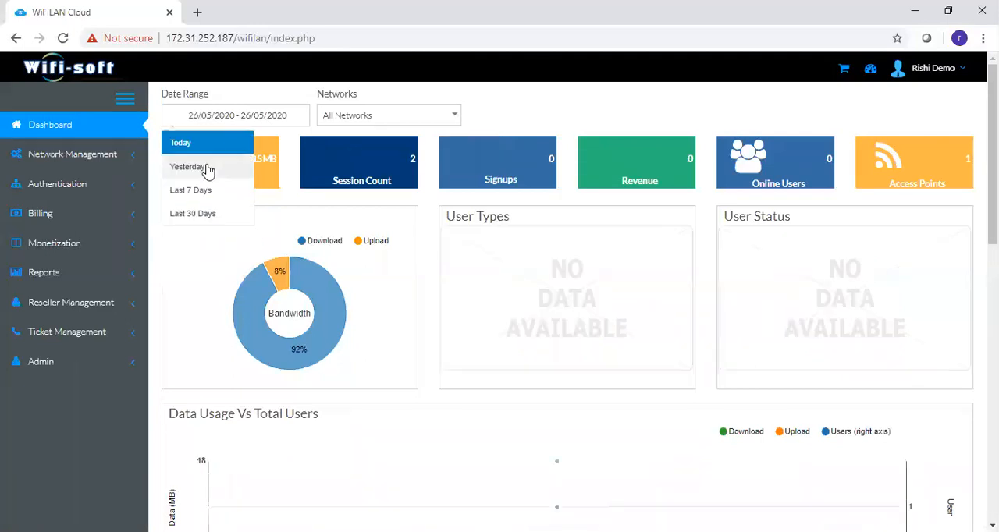
left_click(193, 213)
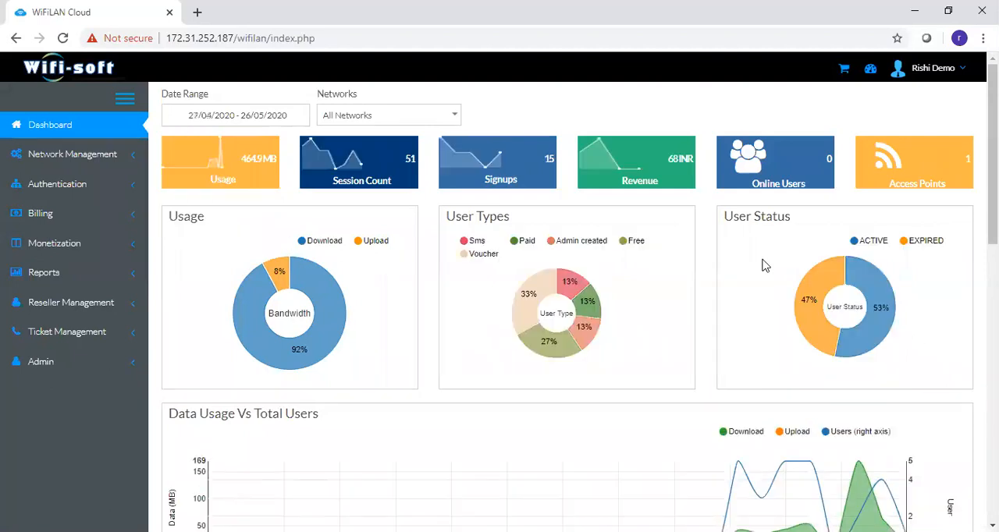
scroll(223, 227, "down", 1)
scroll(568, 307, "down", 8)
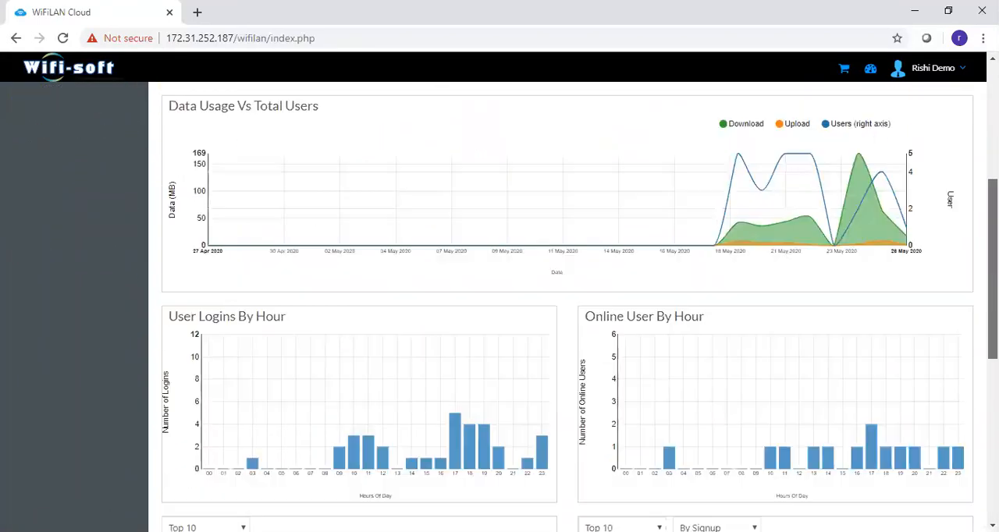
left_click_drag(993, 392, 993, 155)
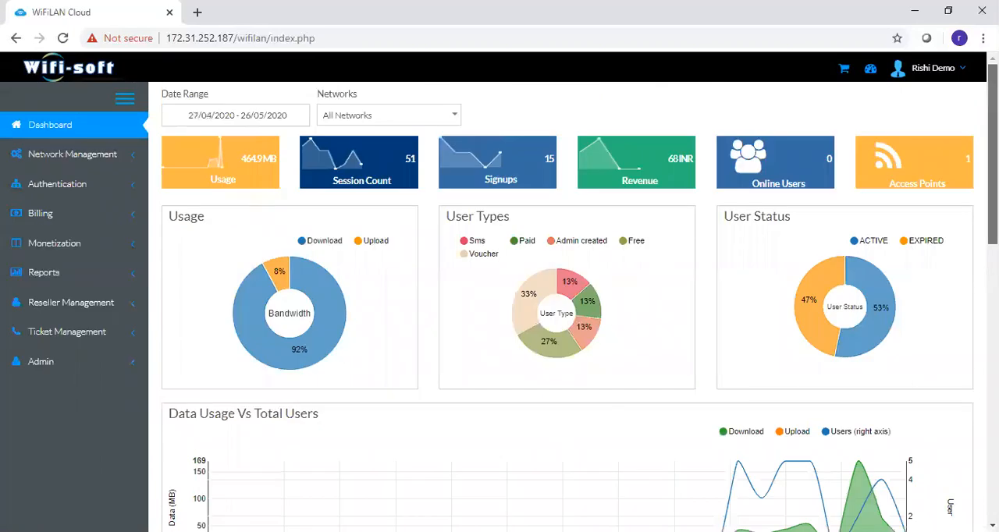
- Filter the dashboard to show only the Cafe Hotspot network
left_click(362, 116)
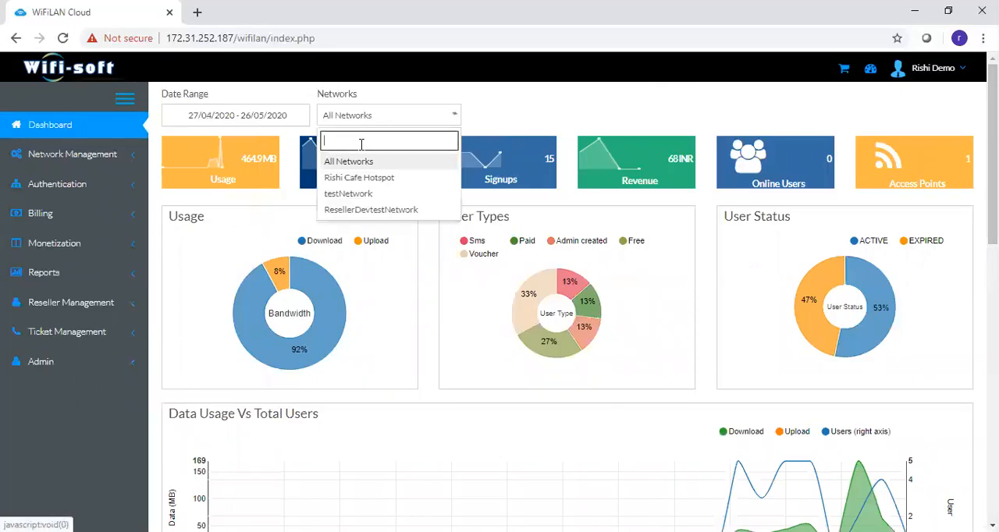
left_click(356, 181)
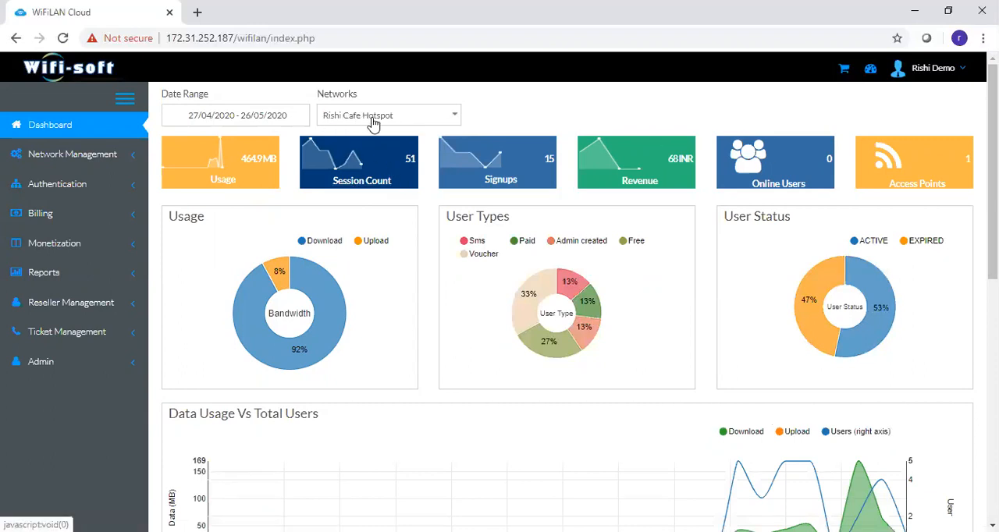
scroll(468, 151, "down", 1)
scroll(568, 306, "down", 5)
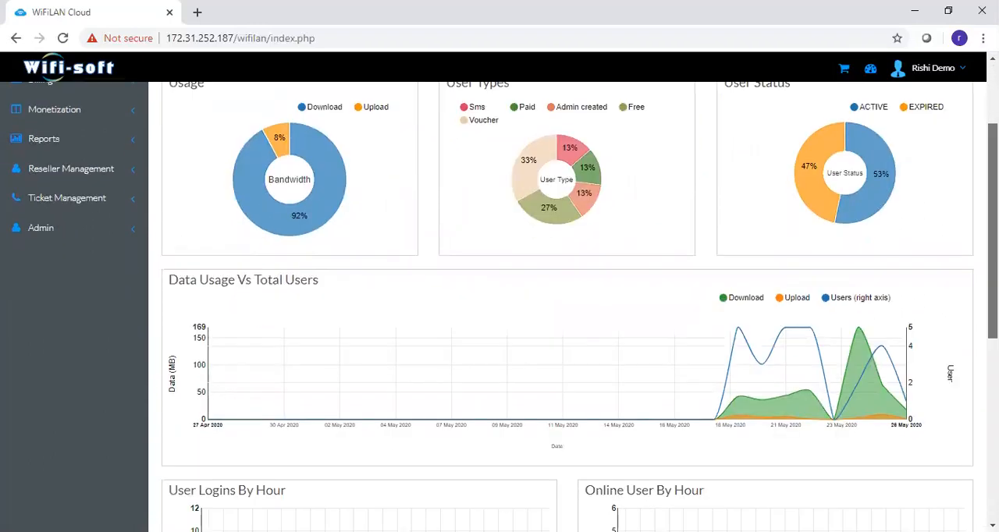
scroll(568, 307, "up", 5)
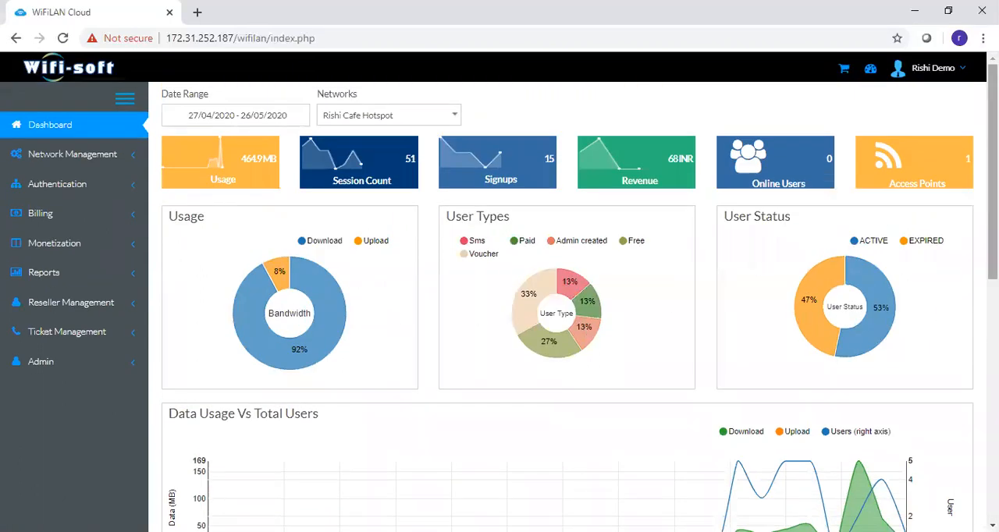
- Examine the Cafe Hotspot network's data usage, hourly login, online user, bandwidth summary and users summary charts
scroll(591, 316, "down", 1)
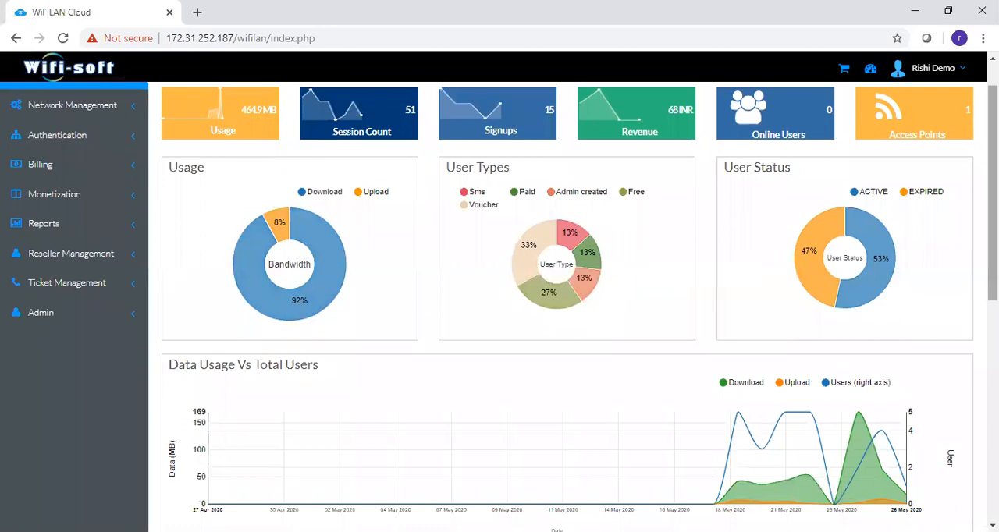
scroll(746, 299, "down", 2)
scroll(472, 293, "down", 3)
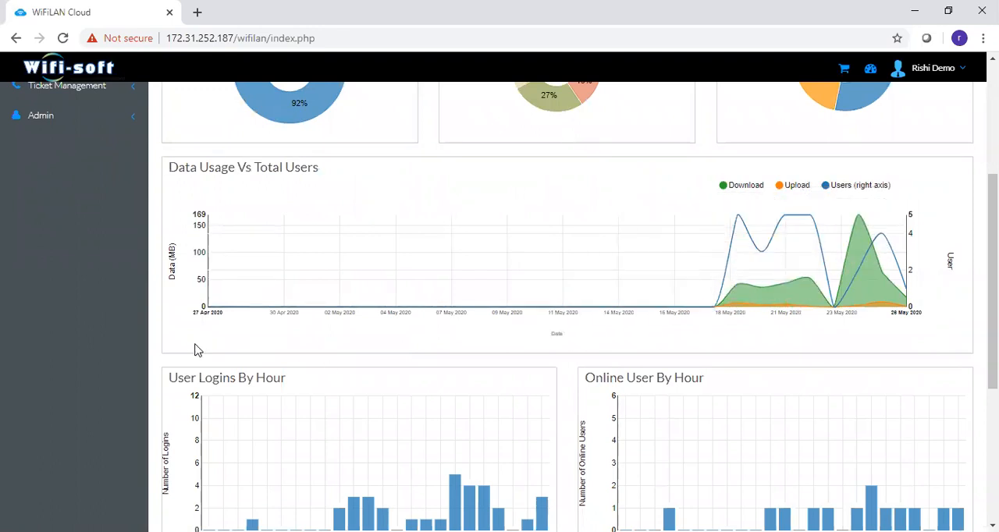
scroll(993, 281, "down", 3)
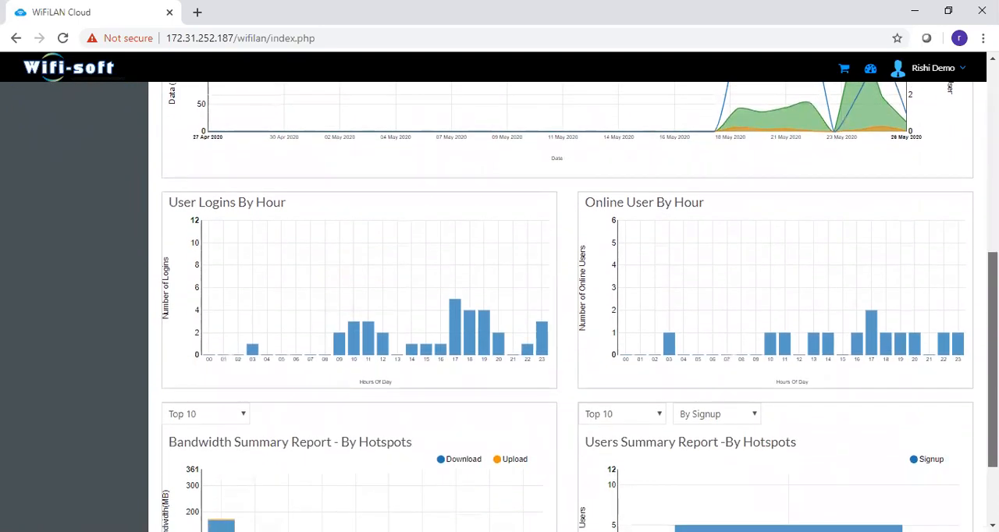
scroll(566, 312, "down", 1)
left_click_drag(993, 336, 993, 350)
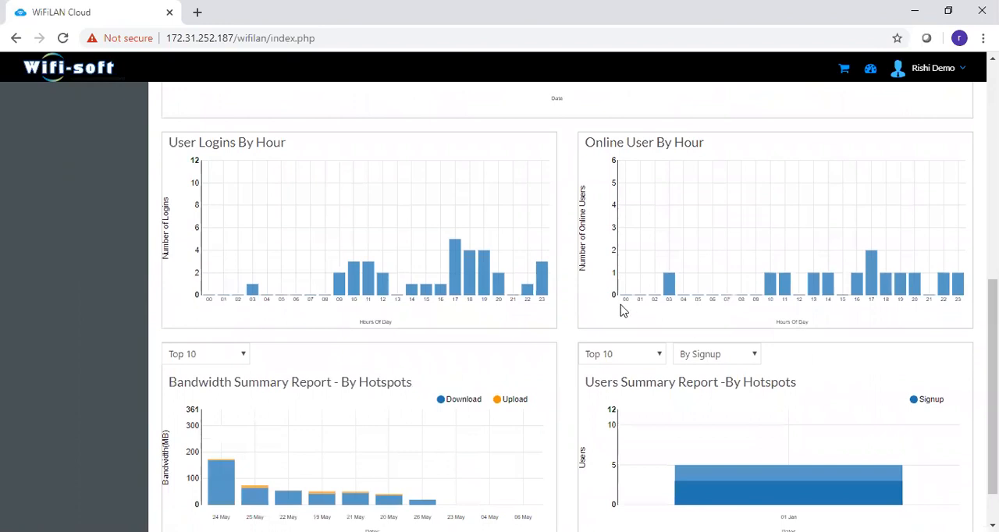
scroll(555, 392, "down", 1)
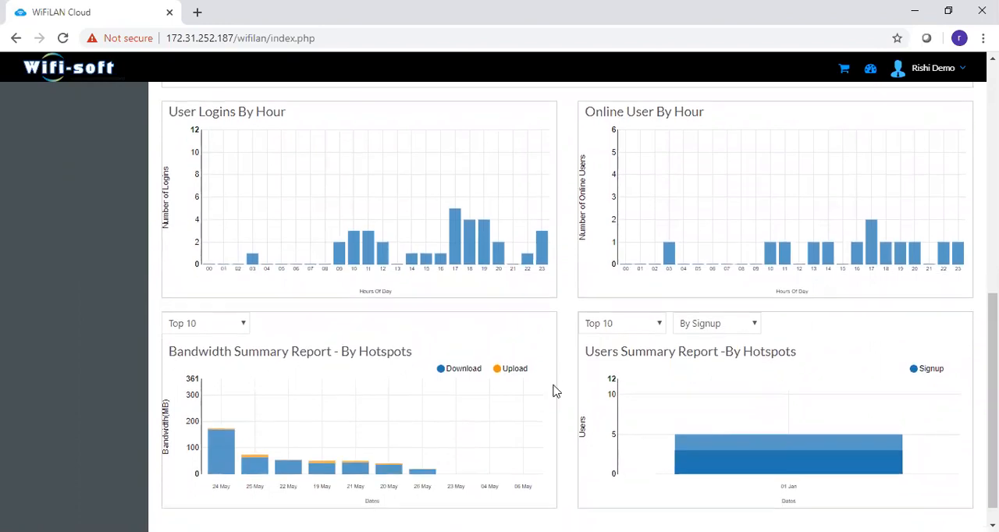
mouse_move(220, 455)
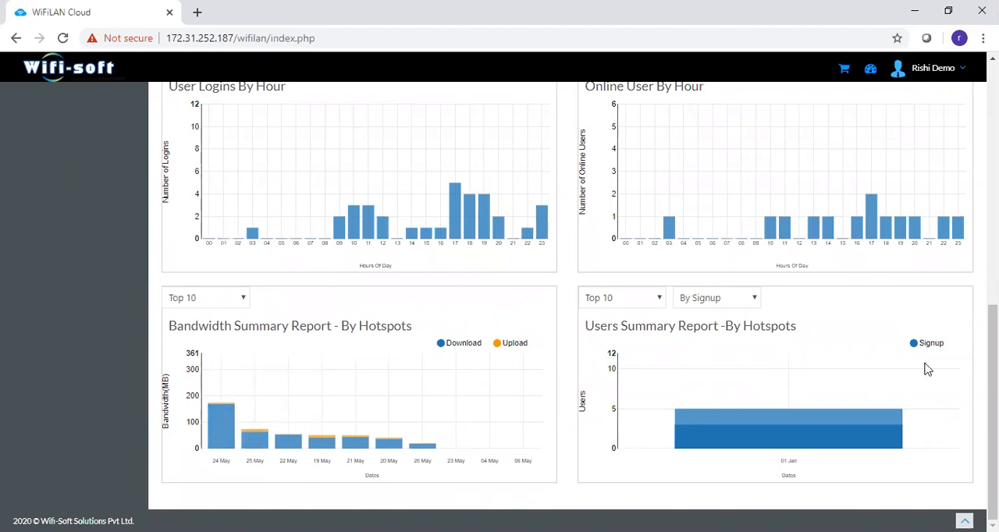
left_click_drag(993, 398, 993, 166)
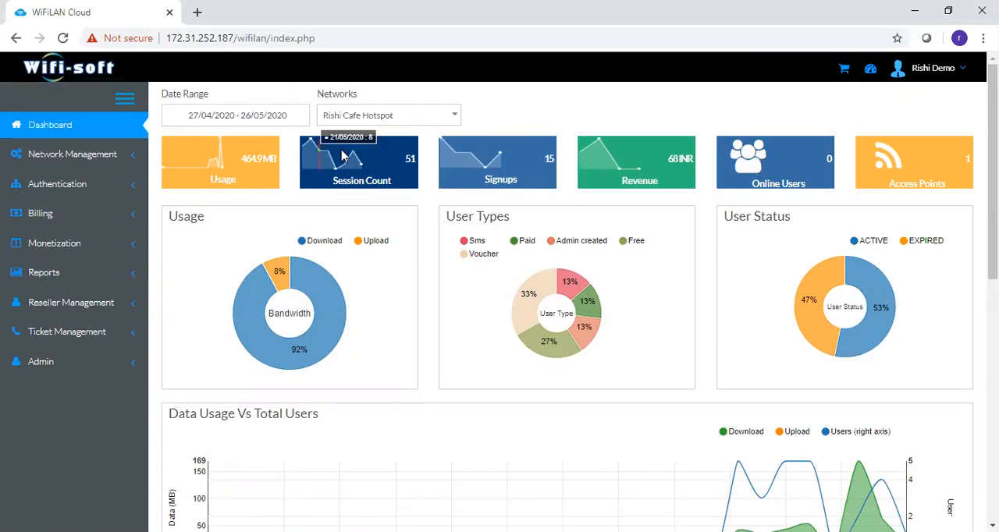
- Set the dashboard's date range to Last 7 Days
left_click(295, 119)
left_click(187, 194)
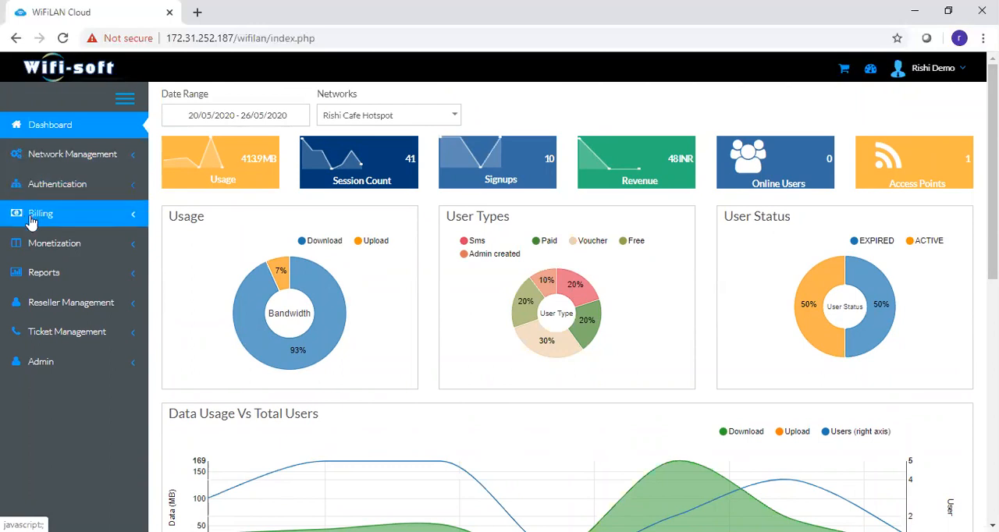
- Look through the options available under Network Management, Authentication and Billing, collapsing each section after viewing it
left_click(53, 156)
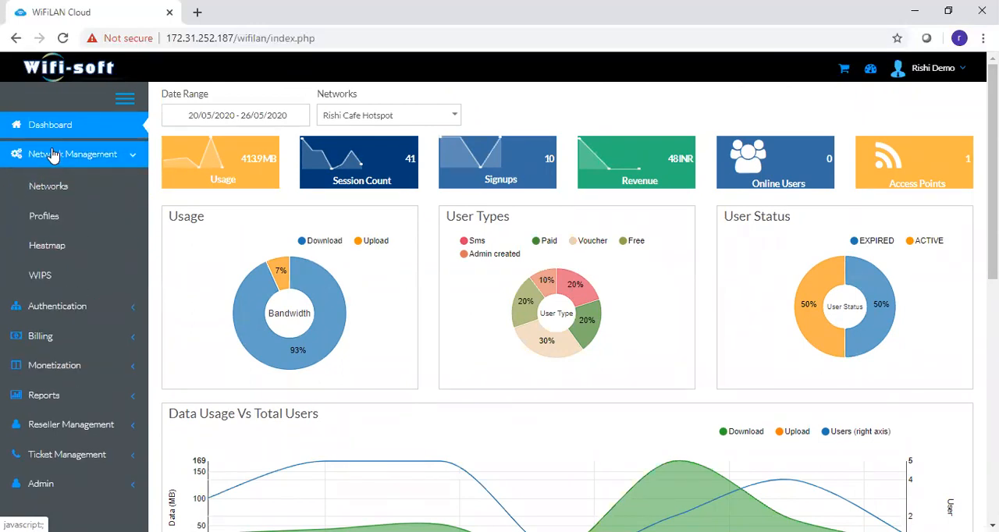
left_click(52, 156)
left_click(49, 184)
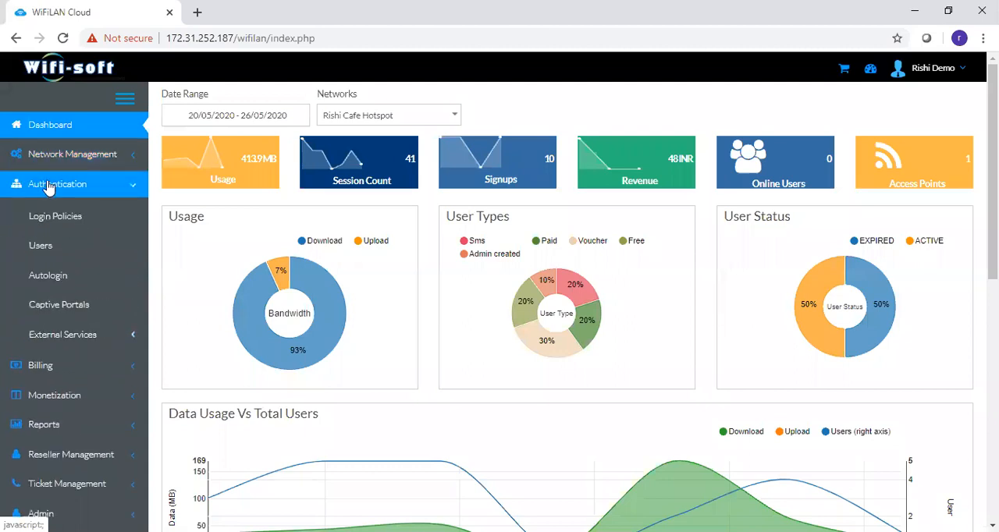
left_click(47, 186)
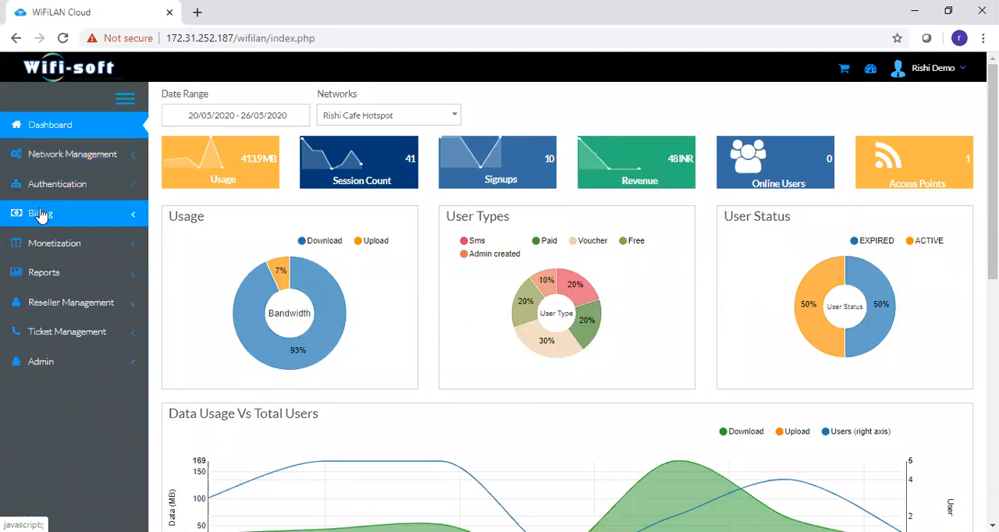
left_click(40, 214)
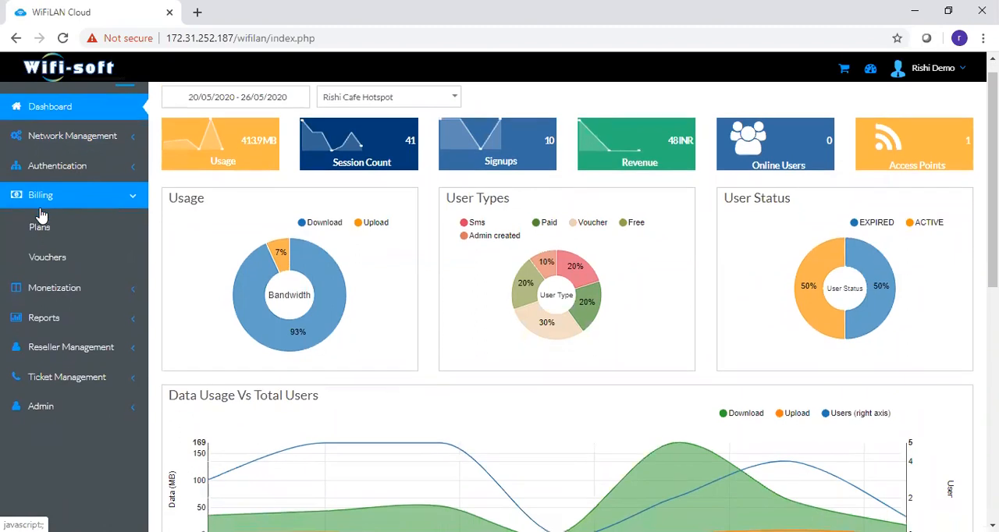
left_click(39, 195)
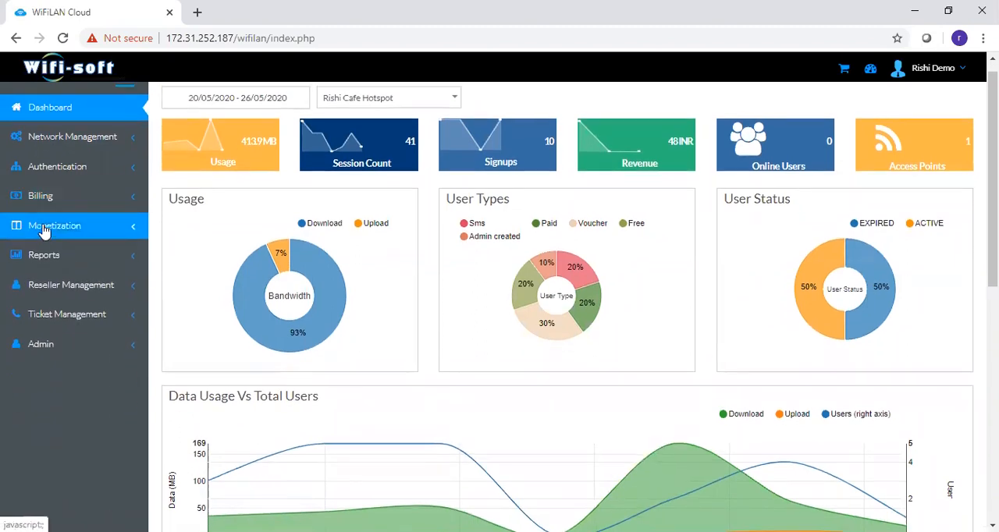
- Look through the options available under Monetization and Admin, collapsing each section after viewing it
left_click(44, 228)
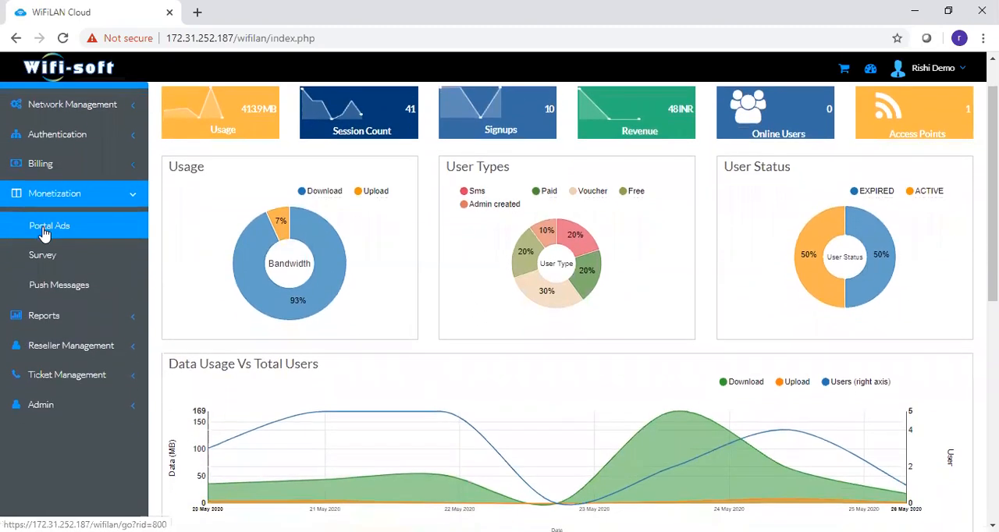
left_click(78, 196)
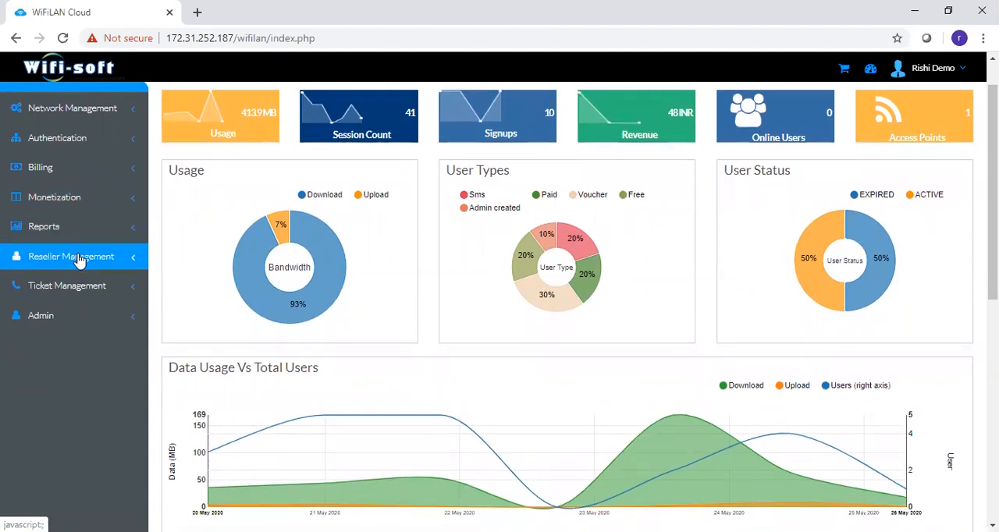
left_click(67, 316)
scroll(67, 328, "down", 3)
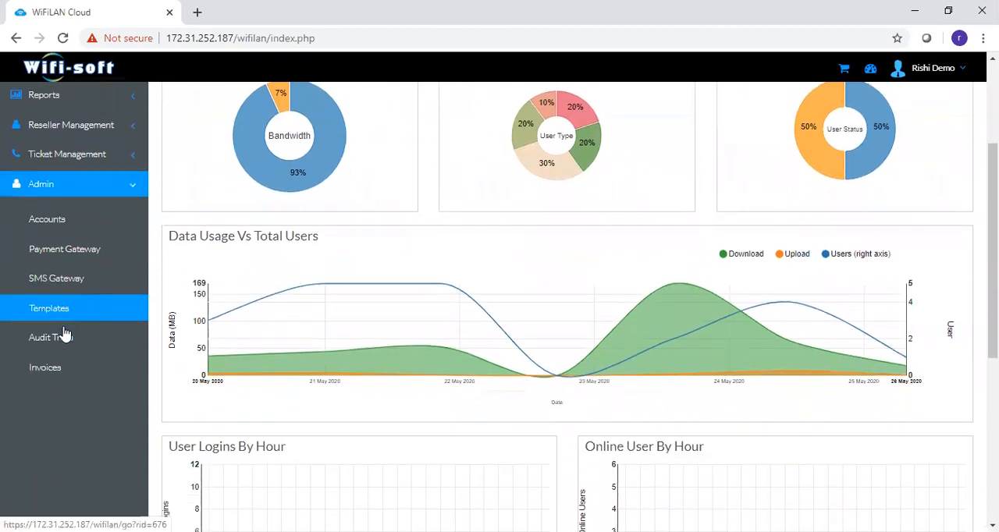
left_click(64, 189)
scroll(54, 265, "up", 4)
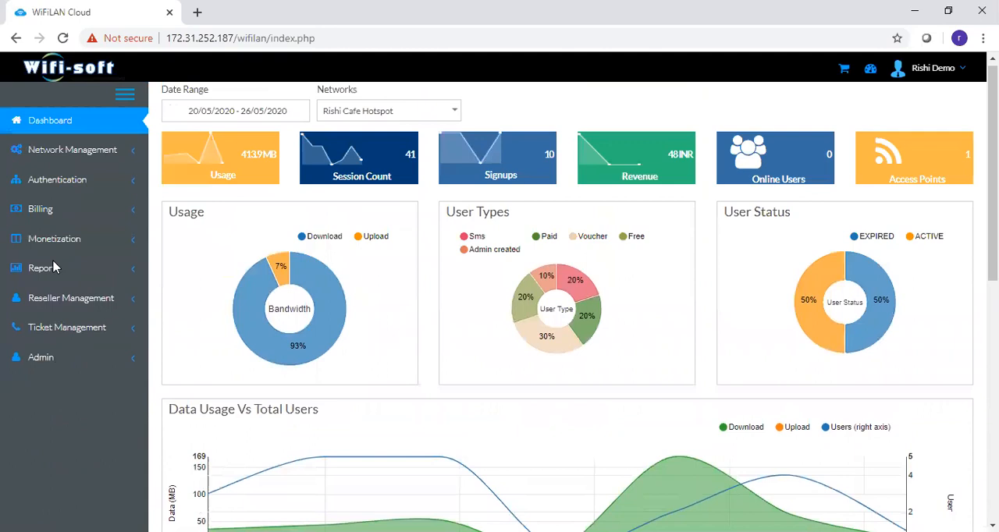
- Open the Networks page under Network Management and examine the AP Status, Events and Client Band Distribution charts
left_click(99, 156)
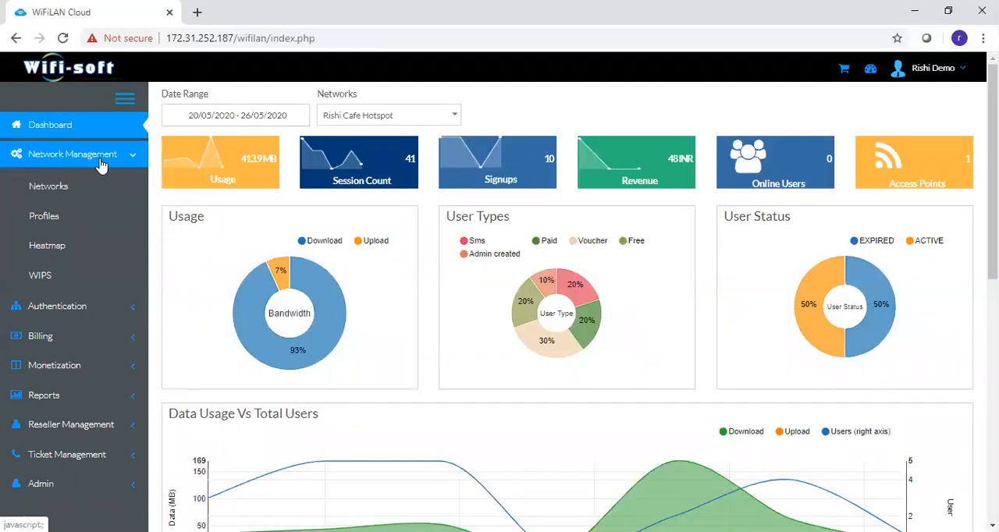
left_click(60, 192)
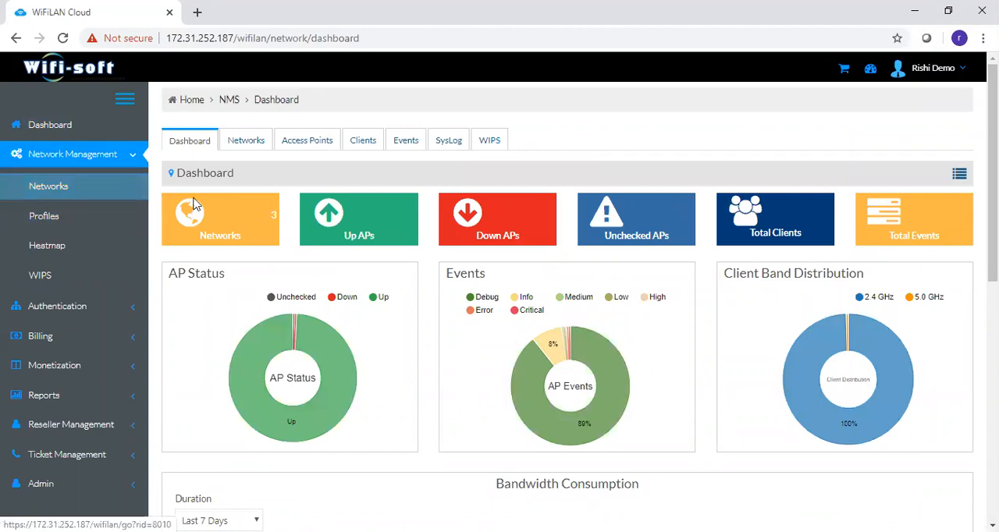
scroll(993, 196, "down", 2)
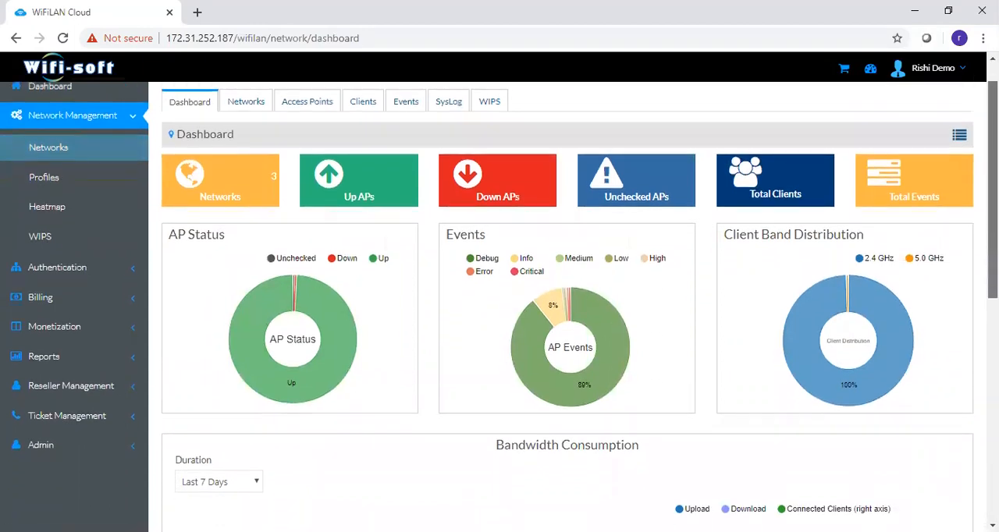
scroll(992, 196, "down", 2)
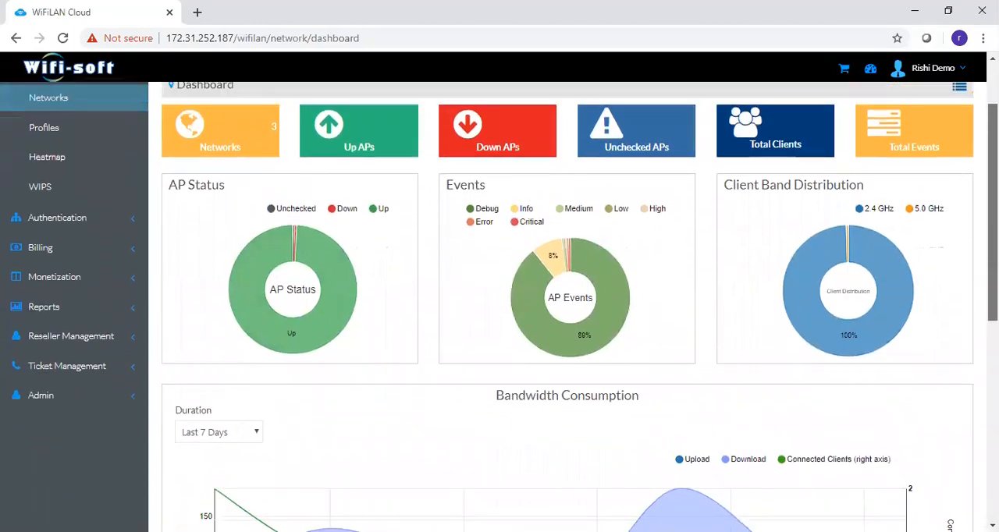
left_click_drag(993, 195, 993, 186)
mouse_move(250, 294)
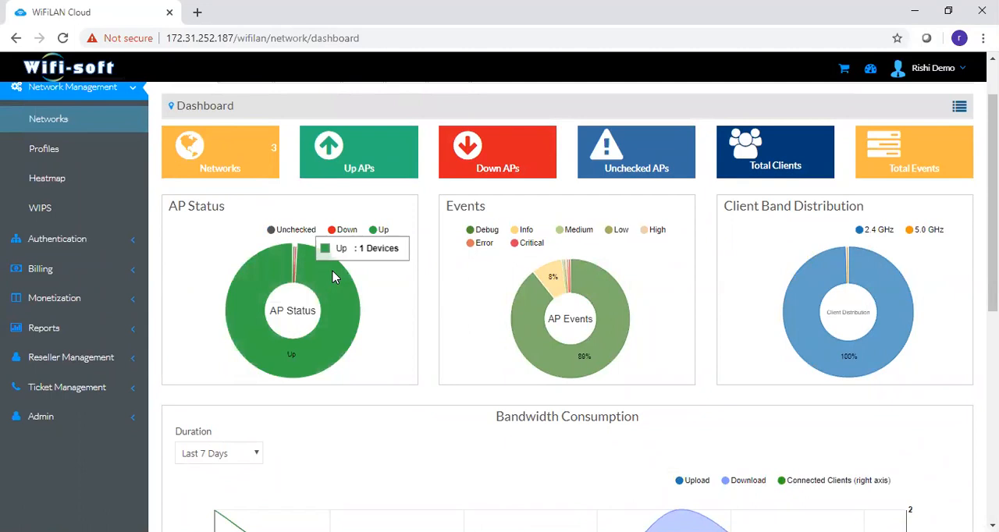
mouse_move(581, 295)
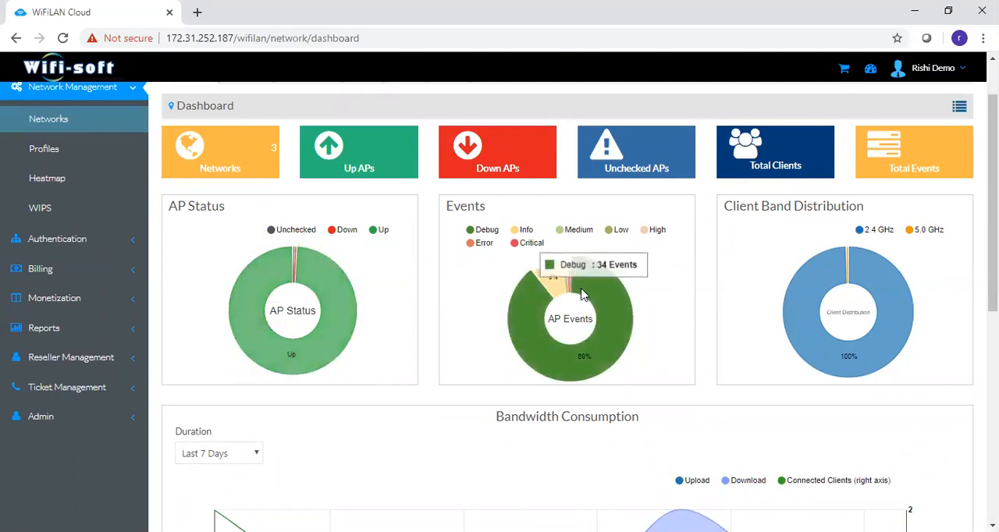
mouse_move(861, 286)
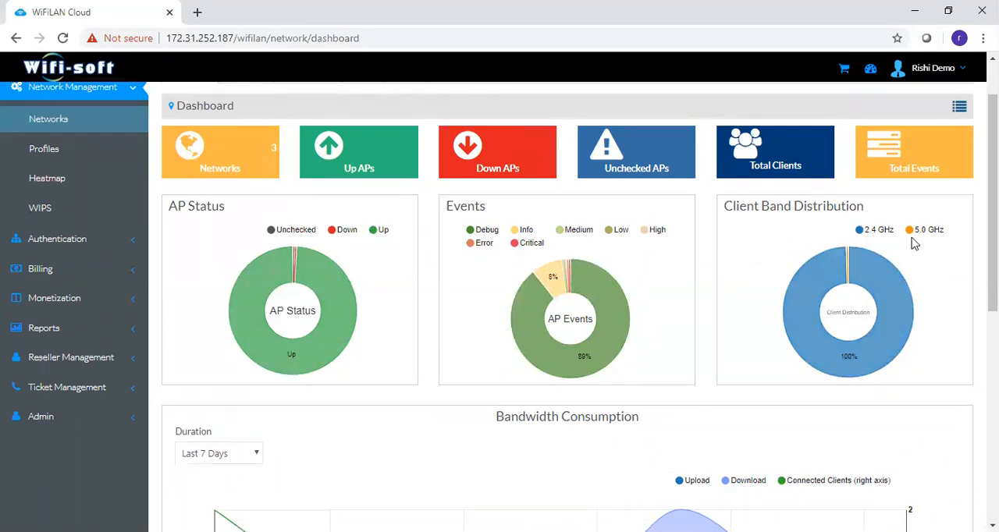
- Examine the Bandwidth Consumption and Connected Users By Hour charts and check the hourly chart's duration filter
left_click_drag(992, 227, 992, 368)
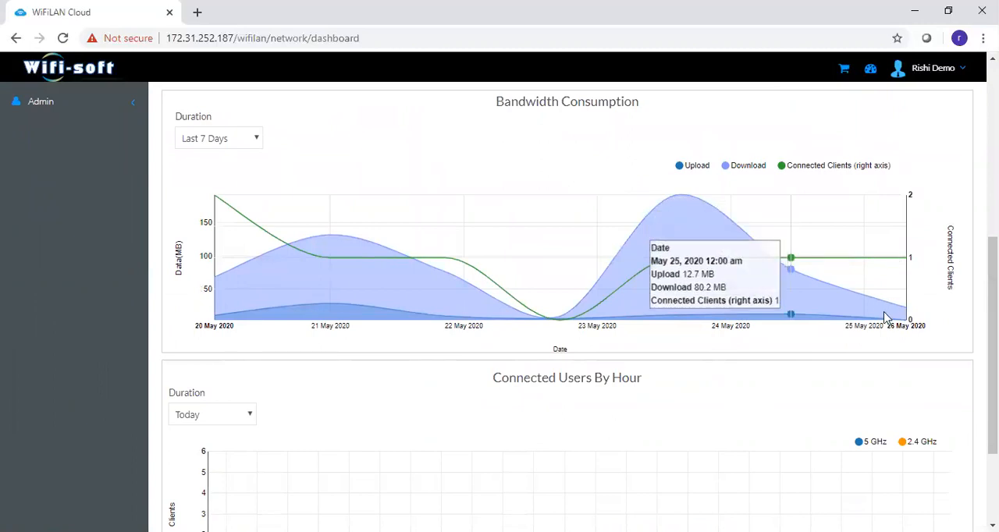
scroll(765, 414, "down", 3)
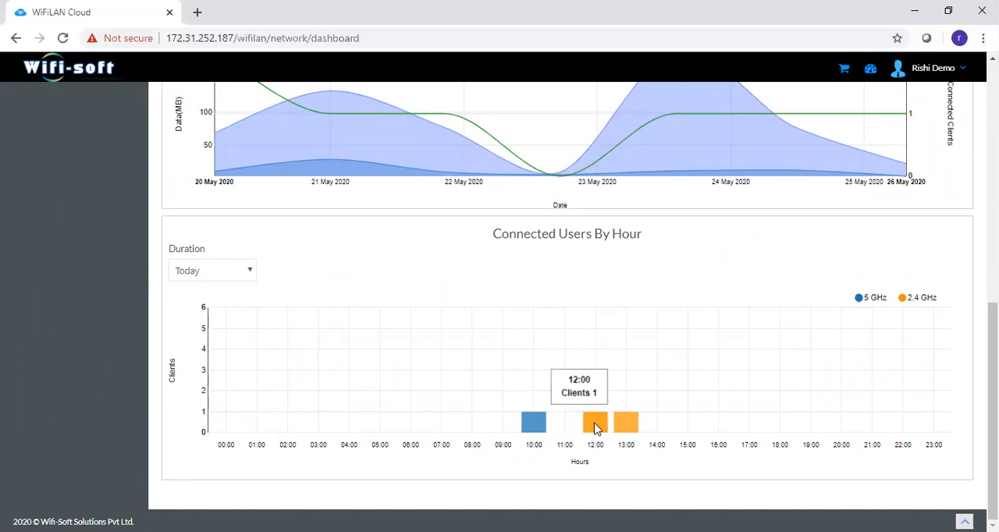
left_click(252, 268)
left_click(355, 256)
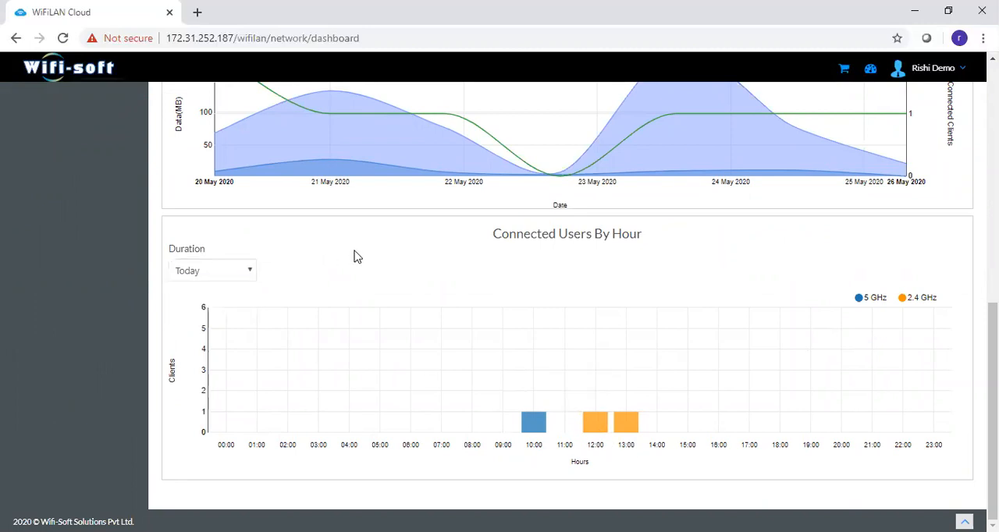
- Open the network list and go to the Cafe Hotspot's network dashboard
left_click_drag(993, 375, 993, 129)
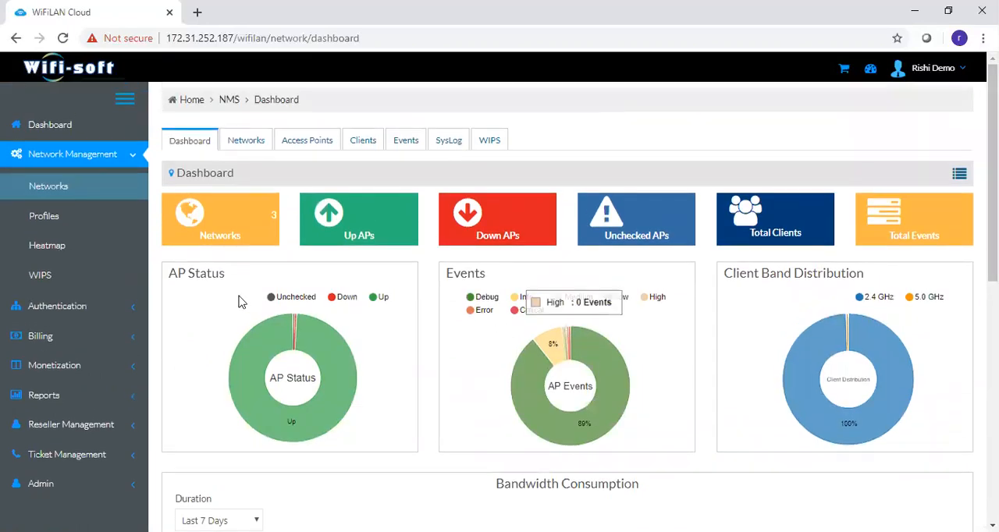
left_click(220, 243)
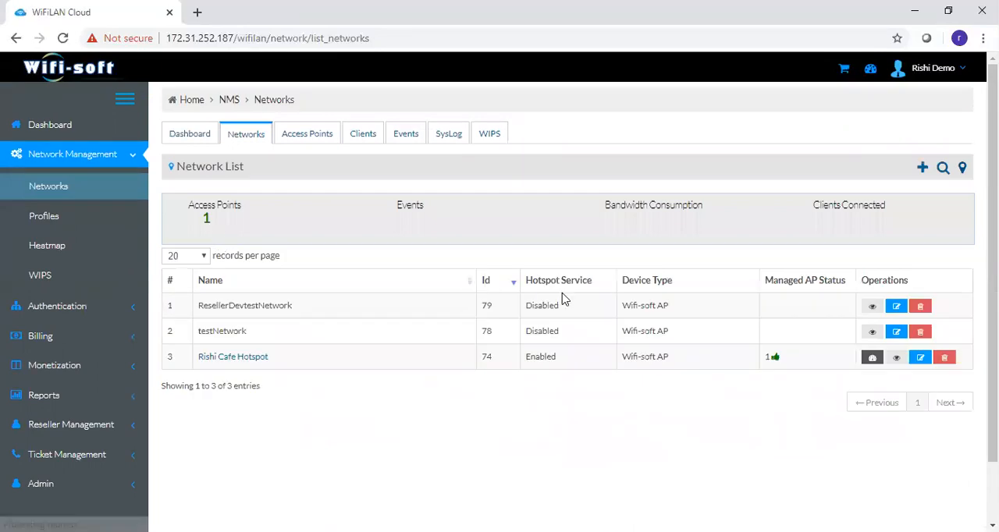
left_click_drag(993, 156, 992, 180)
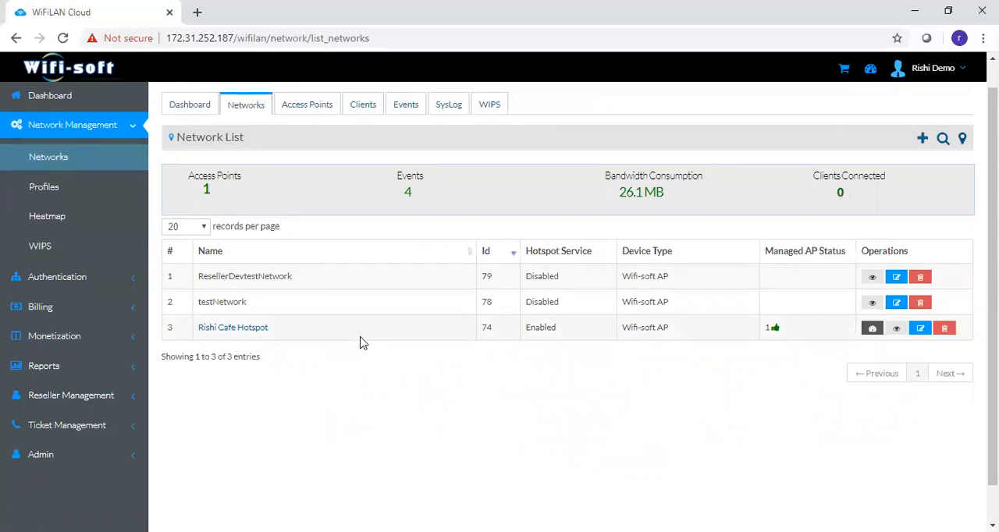
left_click(872, 328)
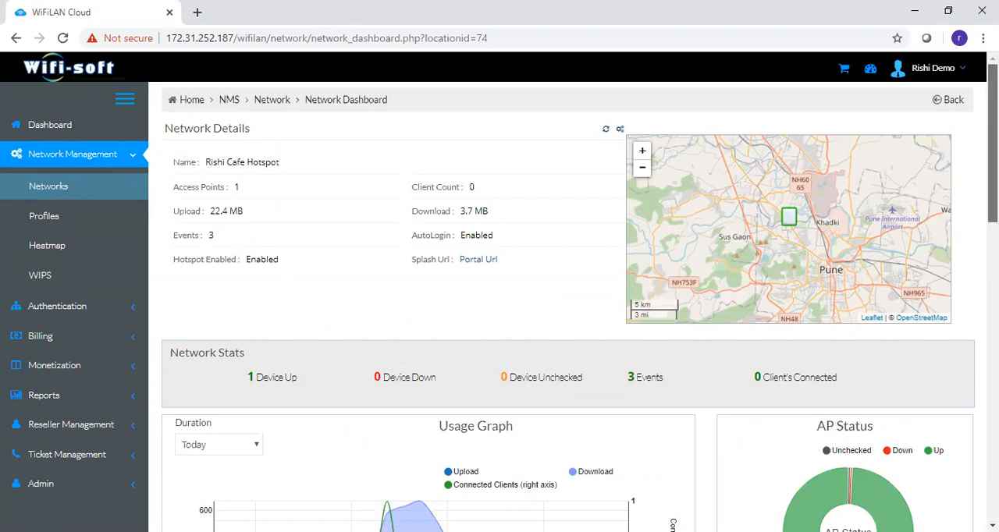
- Zoom the network details map in three levels around the Cafe Hotspot's location
left_click_drag(993, 144, 993, 146)
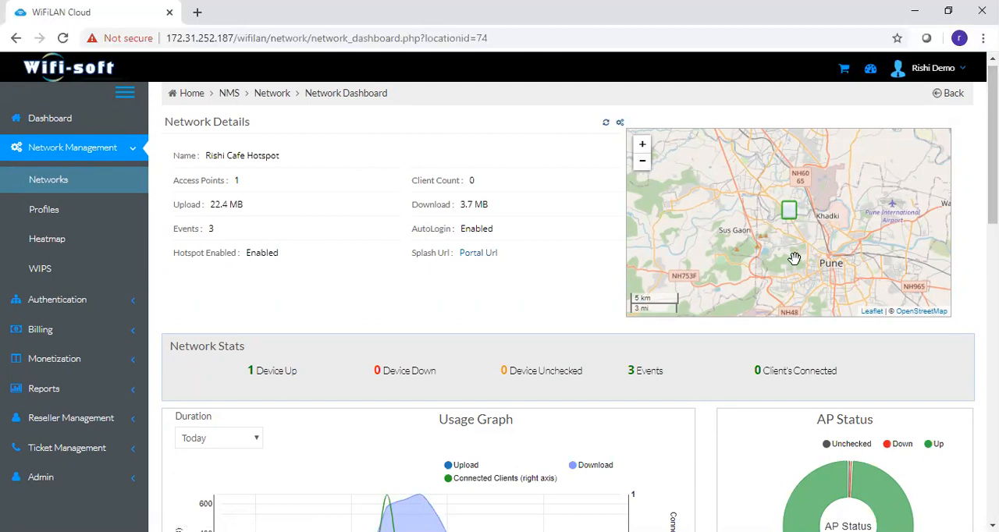
left_click(642, 145)
left_click(643, 145)
left_click(643, 145)
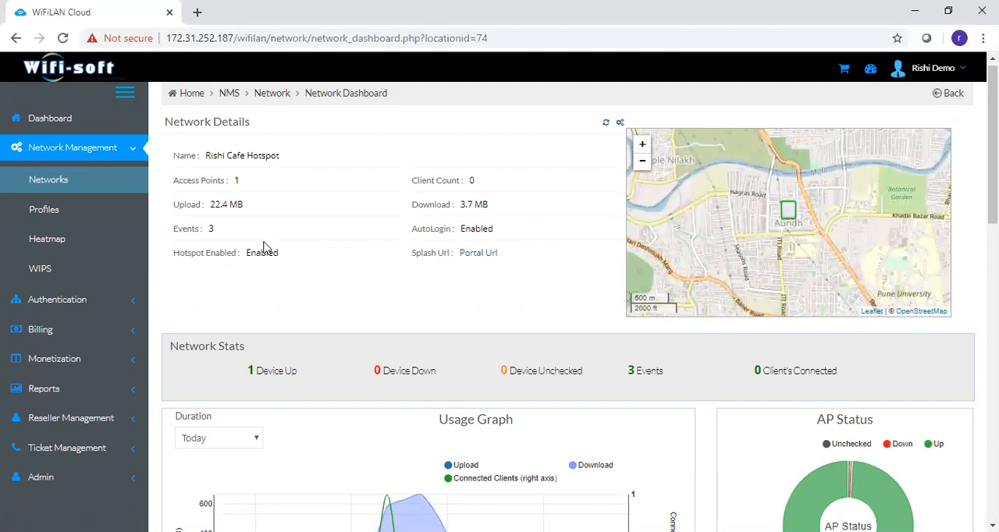
- Examine the Cafe Hotspot's network stats, usage graph, AP status, hourly connected users, network status chart and access point table
scroll(394, 334, "down", 3)
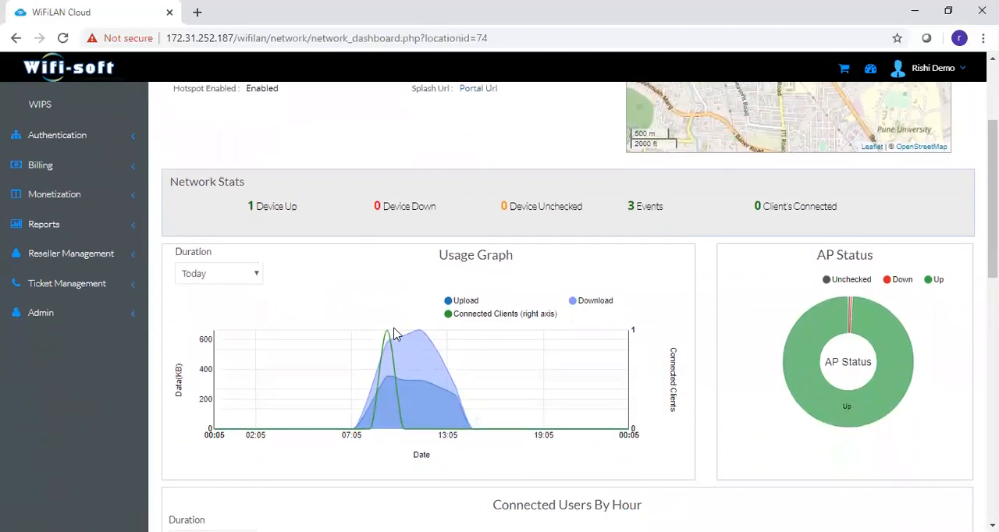
scroll(395, 335, "down", 1)
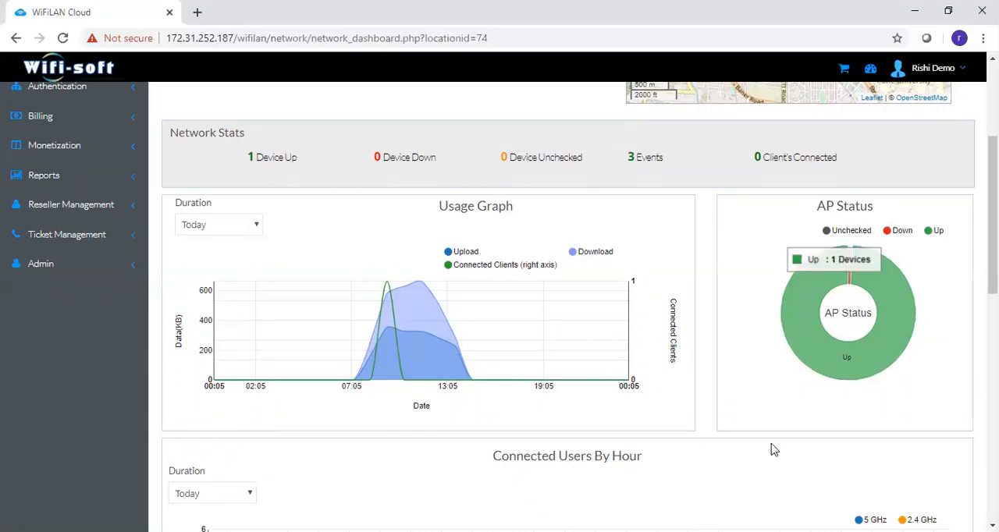
scroll(771, 448, "down", 3)
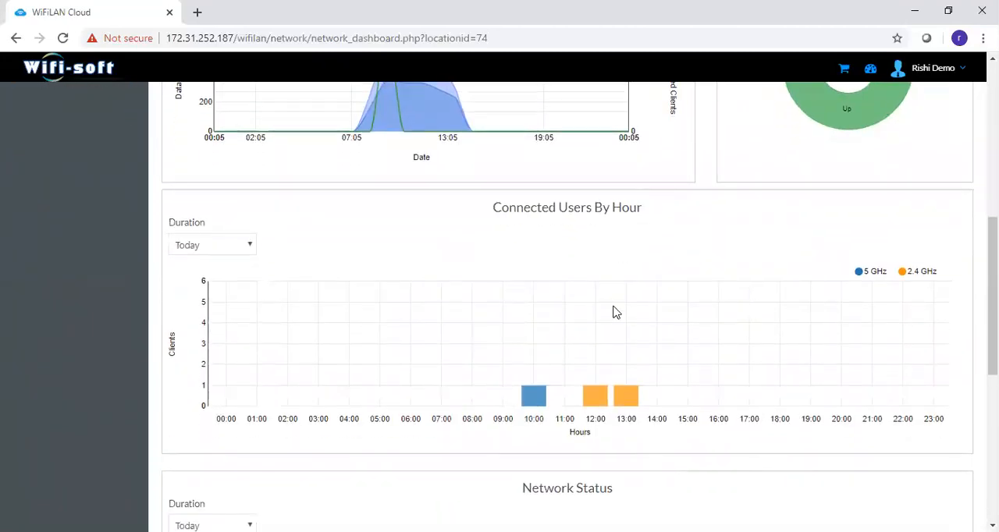
scroll(614, 311, "down", 3)
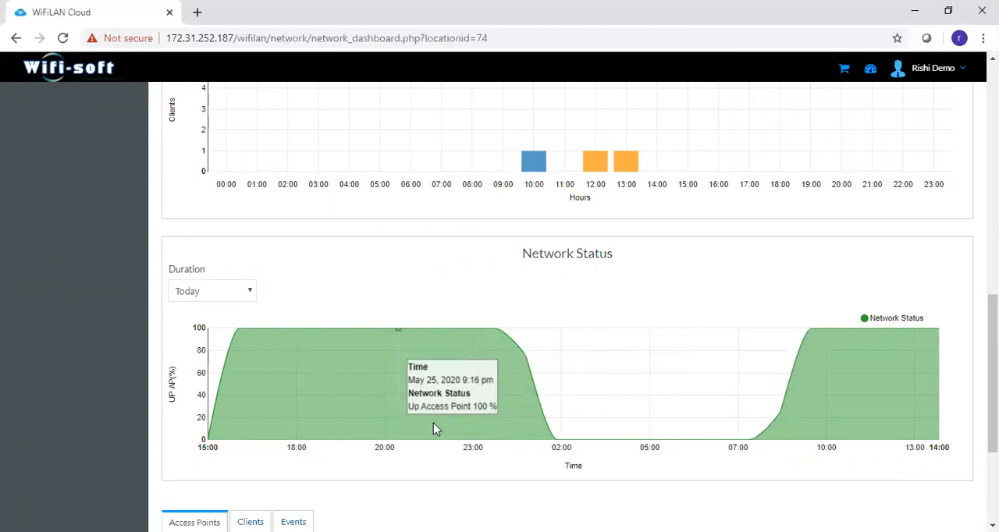
scroll(433, 424, "down", 3)
scroll(436, 428, "down", 1)
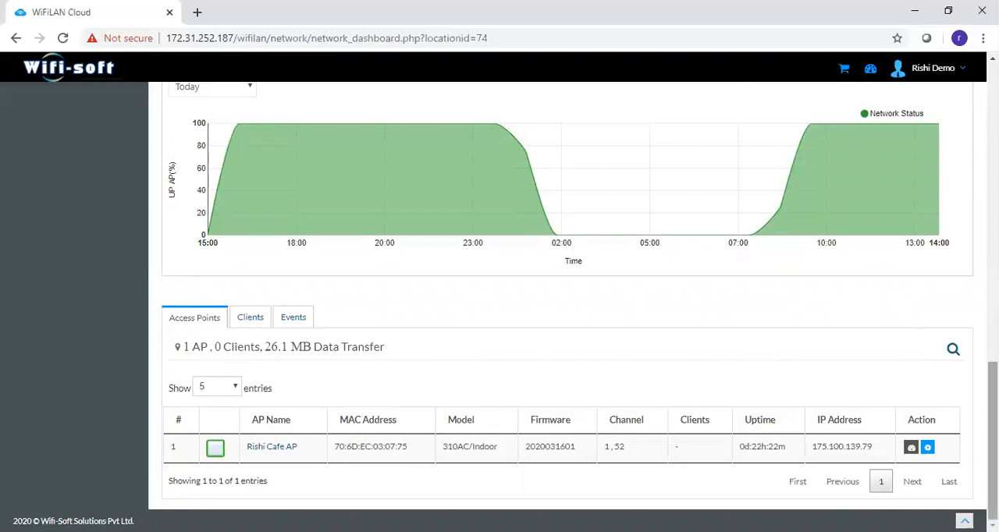
- Open the AP details of the Cafe AP from the network dashboard's access point table
scroll(993, 437, "up", 8)
scroll(992, 437, "up", 4)
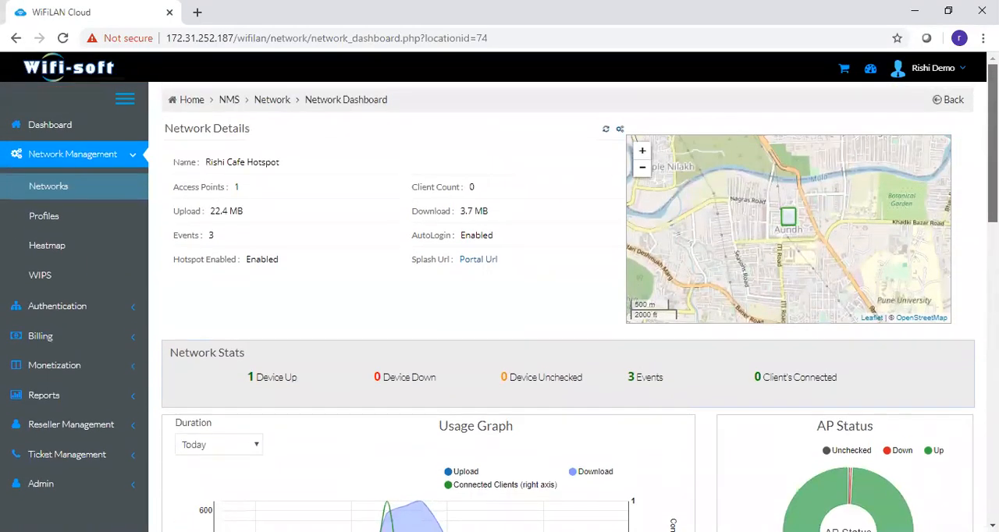
scroll(568, 306, "down", 10)
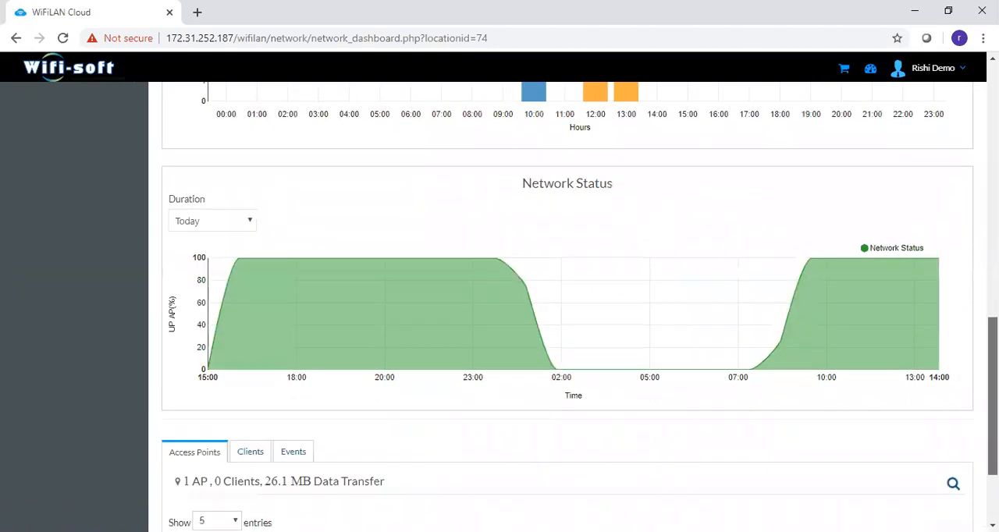
scroll(569, 306, "down", 2)
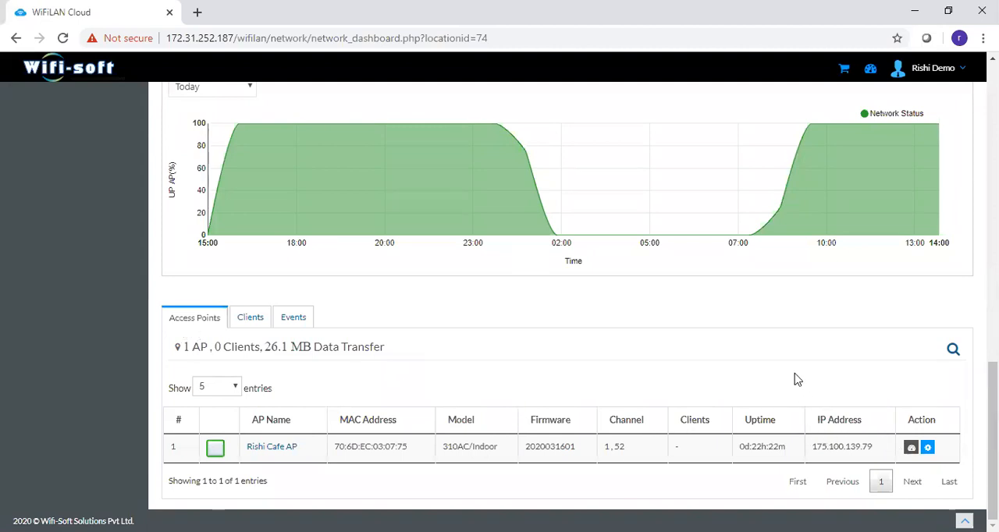
left_click(911, 449)
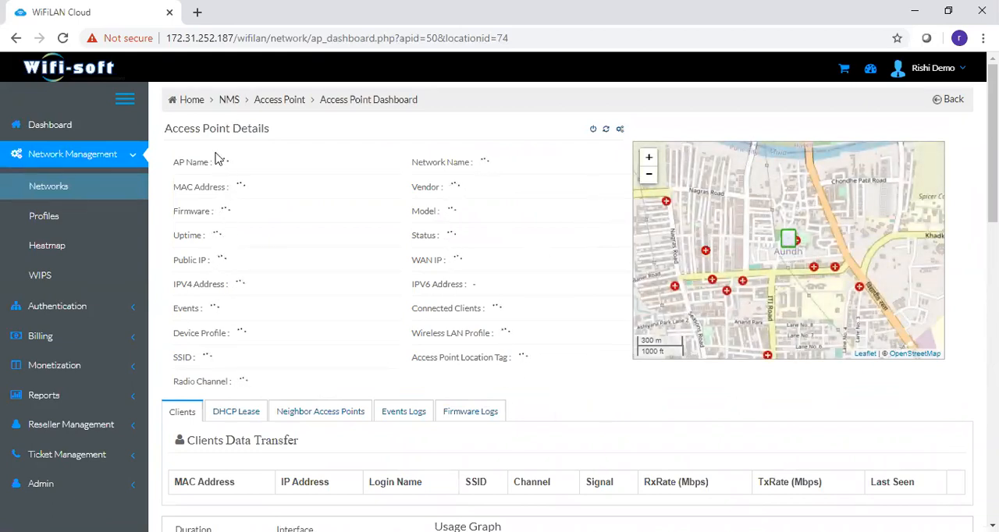
- Reload the access point dashboard and look over its clients and usage graph sections
scroll(231, 332, "down", 3)
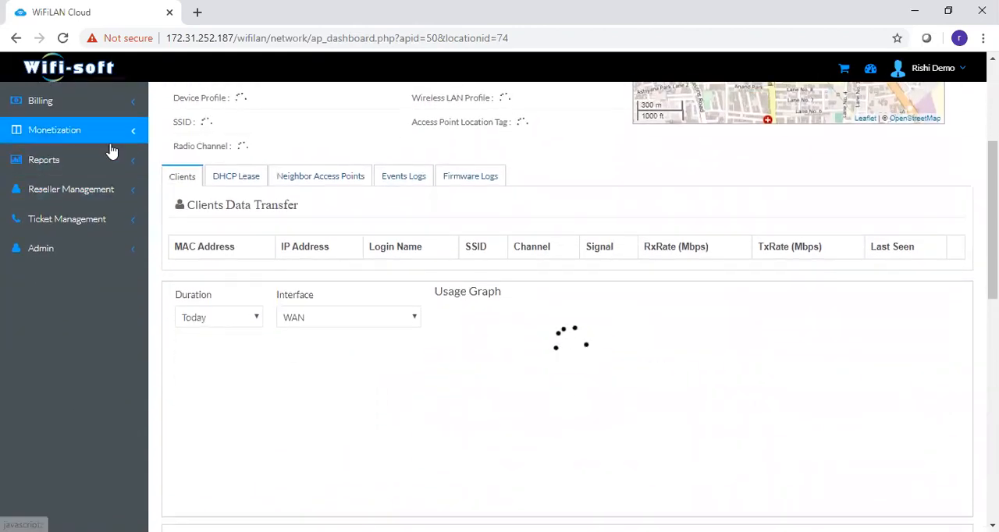
left_click(64, 39)
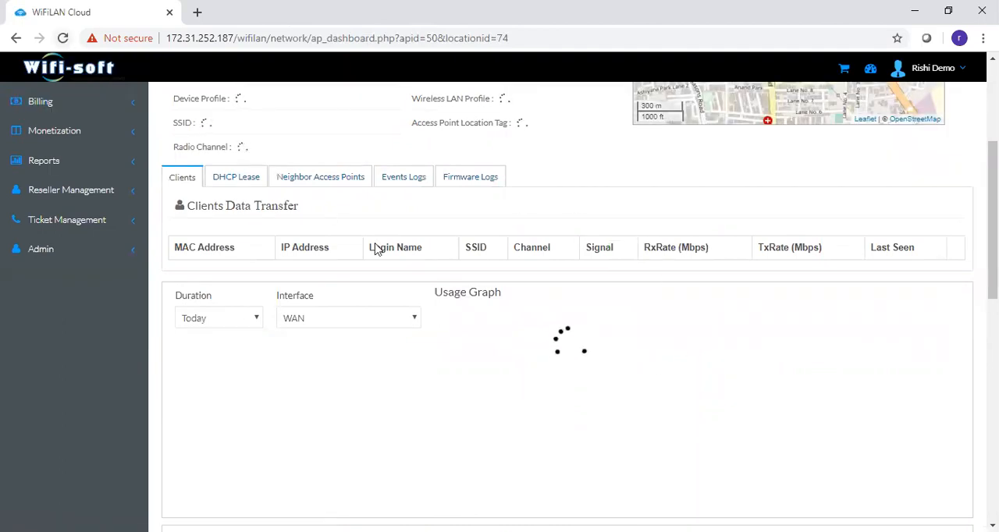
scroll(405, 270, "down", 3)
scroll(406, 271, "up", 6)
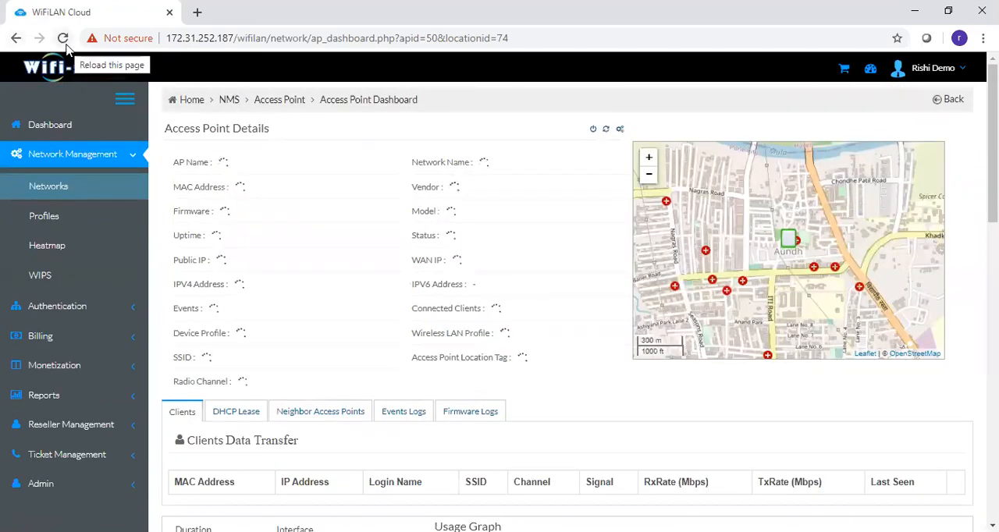
- Reopen the Cafe AP's details from the Access Points list under Networks
left_click(35, 219)
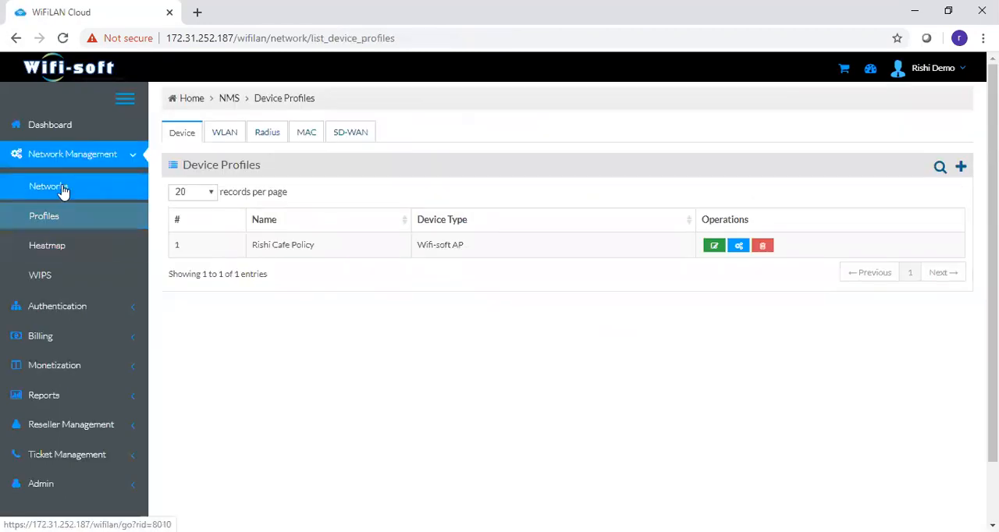
left_click(112, 188)
left_click(308, 142)
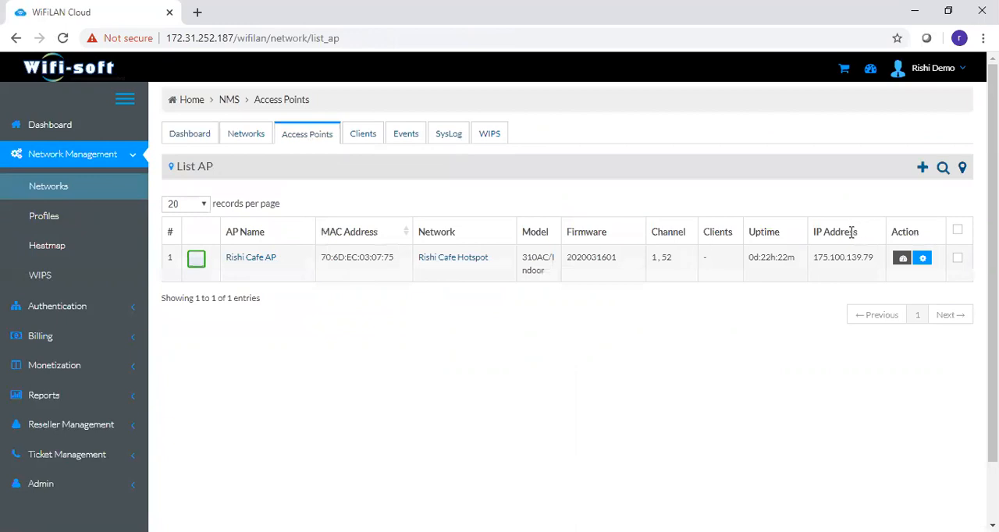
left_click(902, 259)
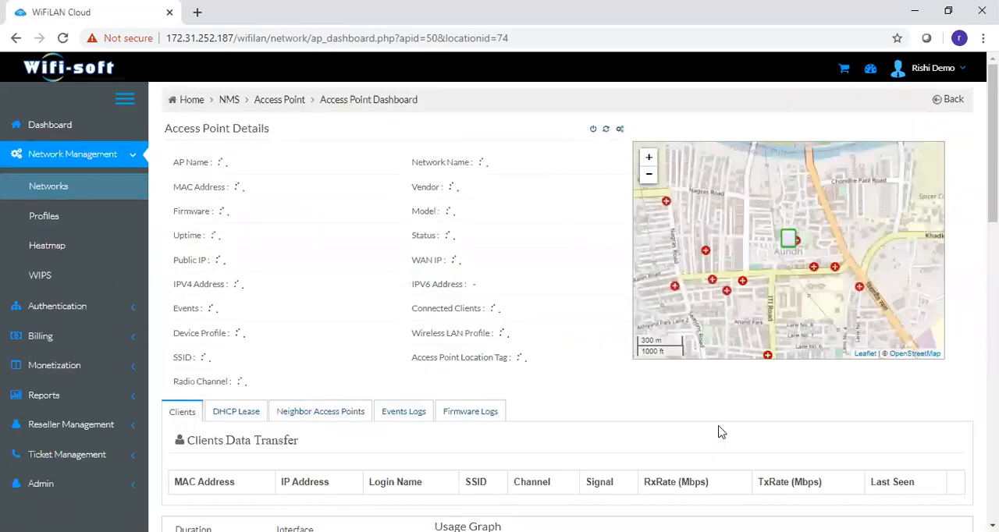
- Return to the network management dashboard and open its Clients list
mouse_move(992, 187)
left_mouse_down()
mouse_move(992, 484)
mouse_move(992, 185)
left_mouse_up()
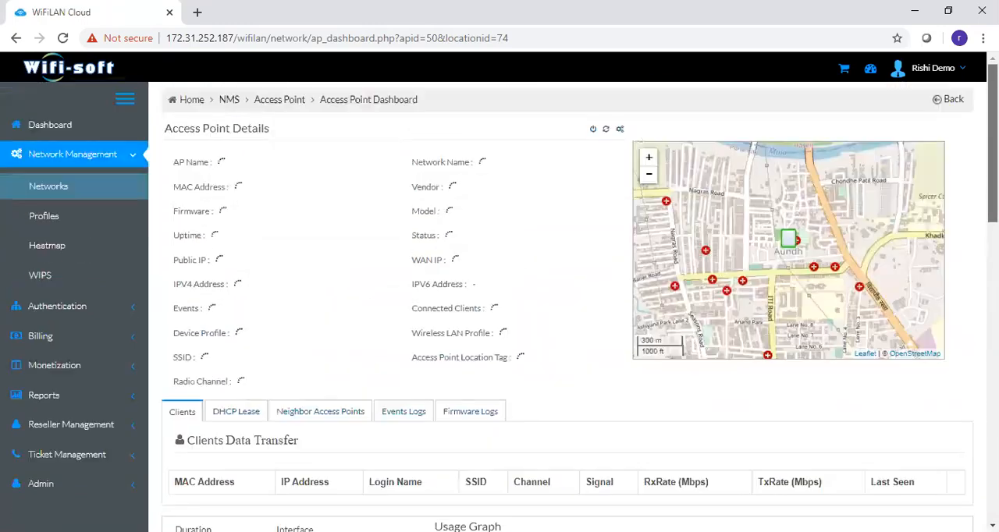
left_click(60, 193)
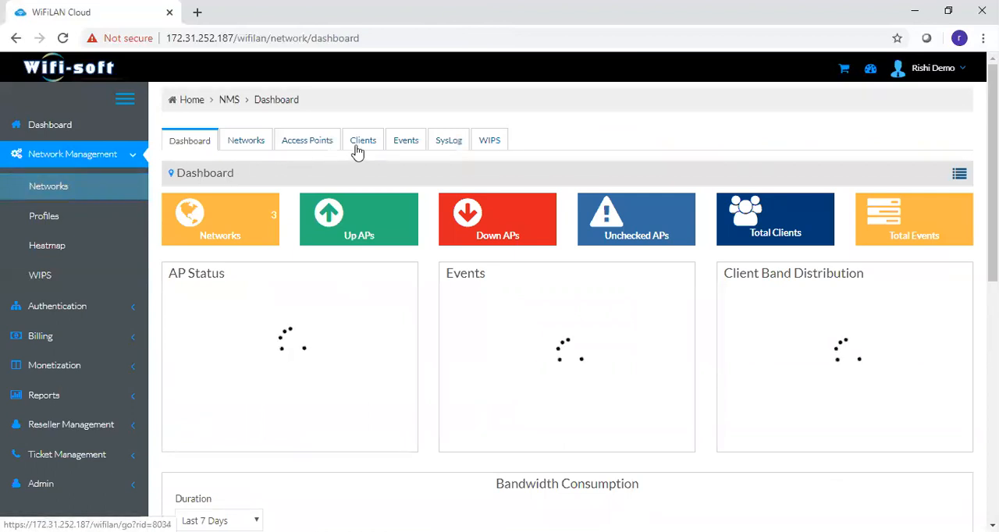
left_click(361, 143)
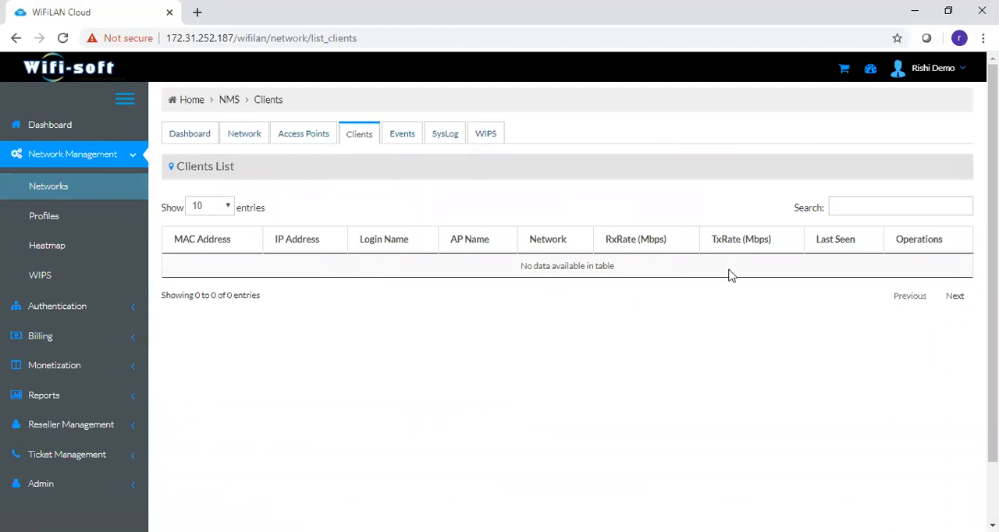
- Look over the Events page's summary and distribution charts, and open the WIPS list
left_click(403, 143)
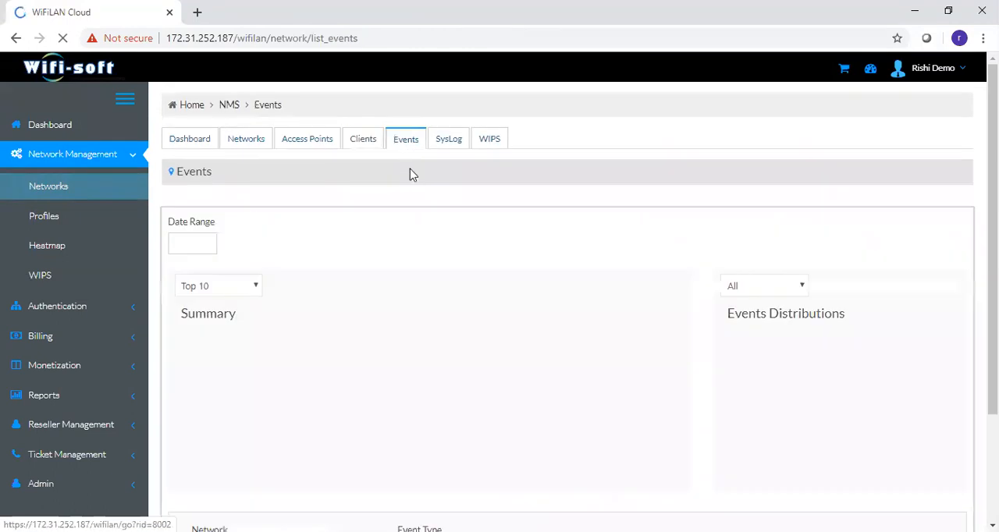
scroll(574, 304, "down", 4)
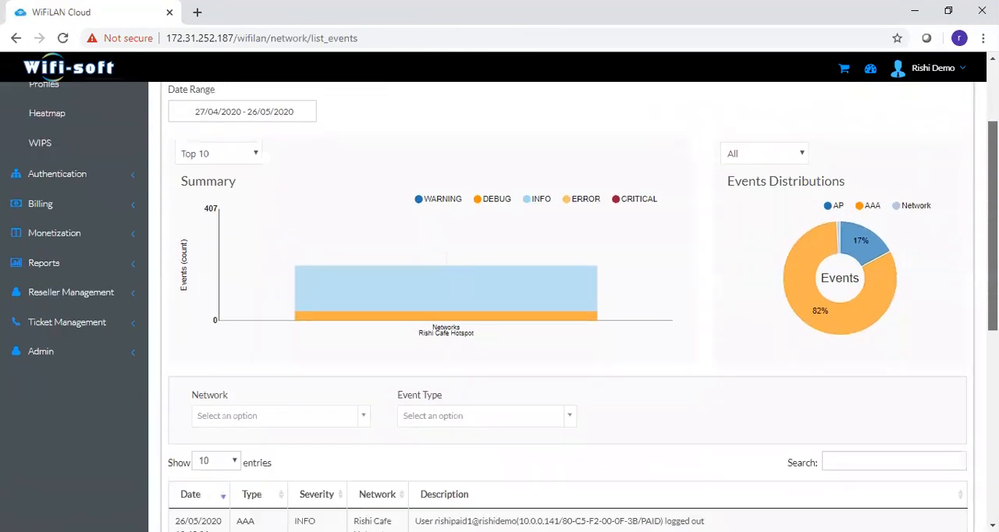
scroll(754, 241, "up", 2)
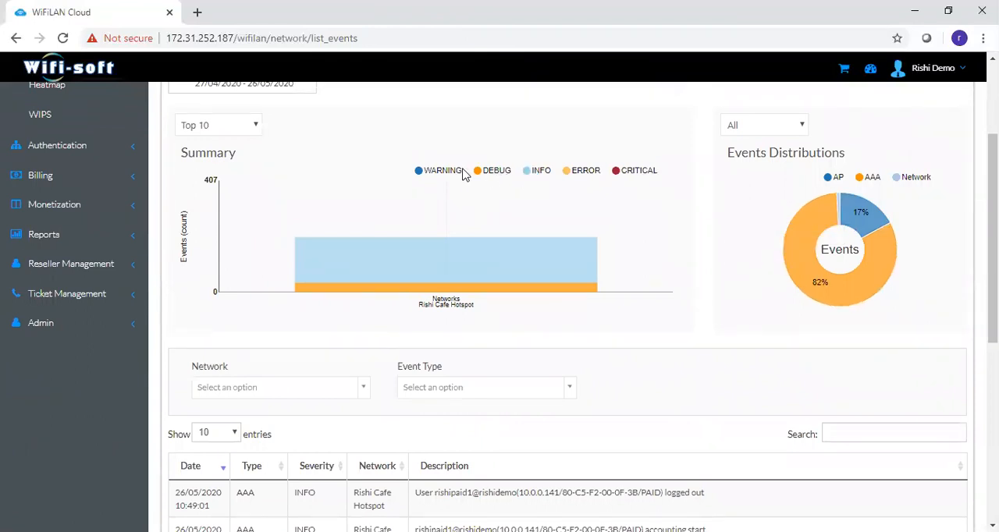
mouse_move(820, 244)
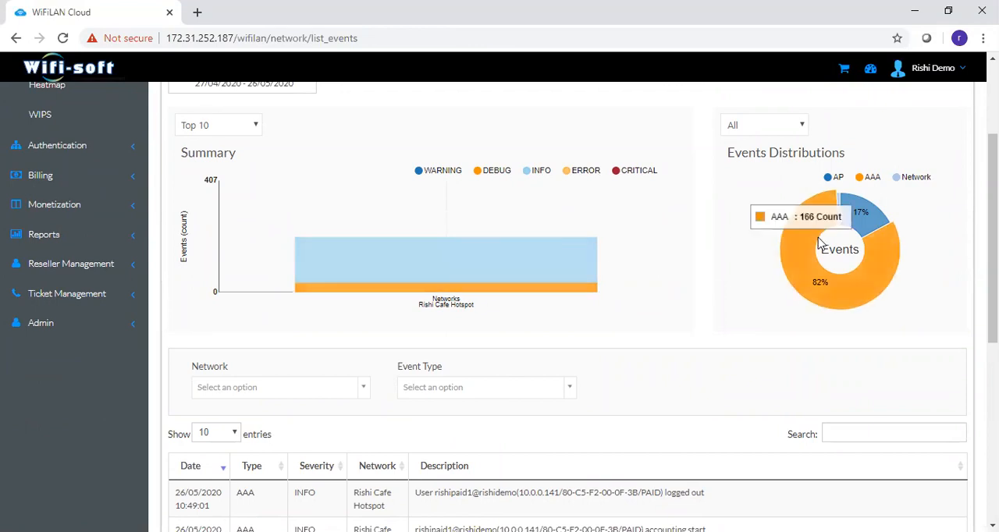
left_click_drag(992, 225, 992, 154)
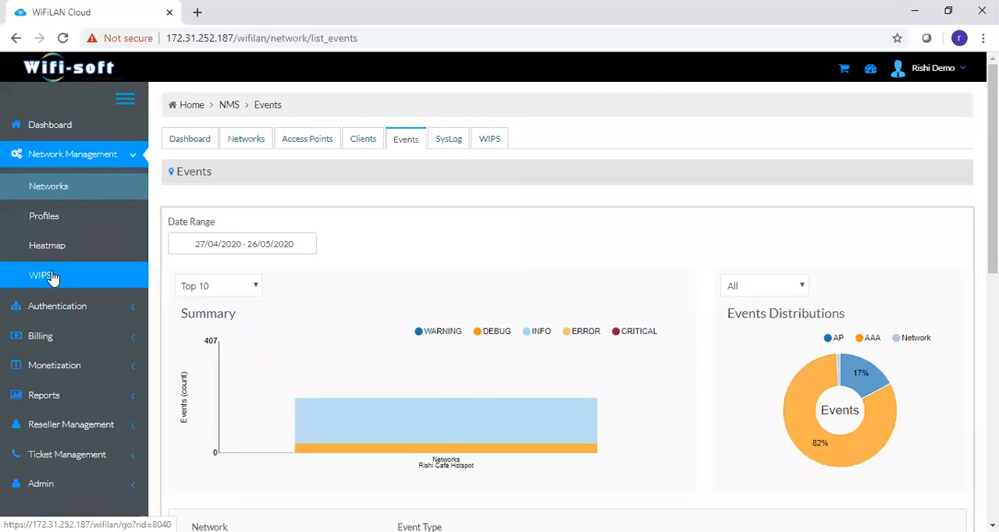
left_click(492, 139)
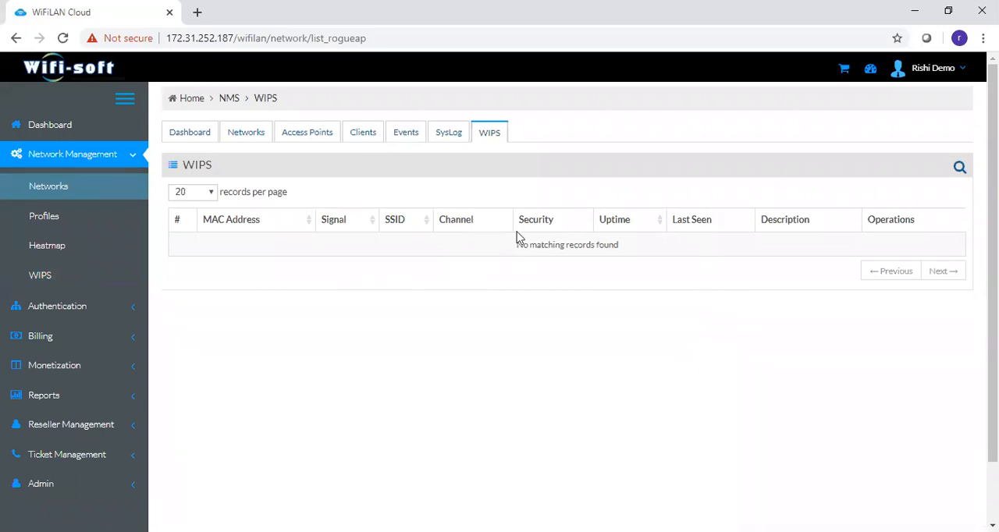
- Open the Cafe policy's device profile configuration and show its radio settings
left_click(26, 233)
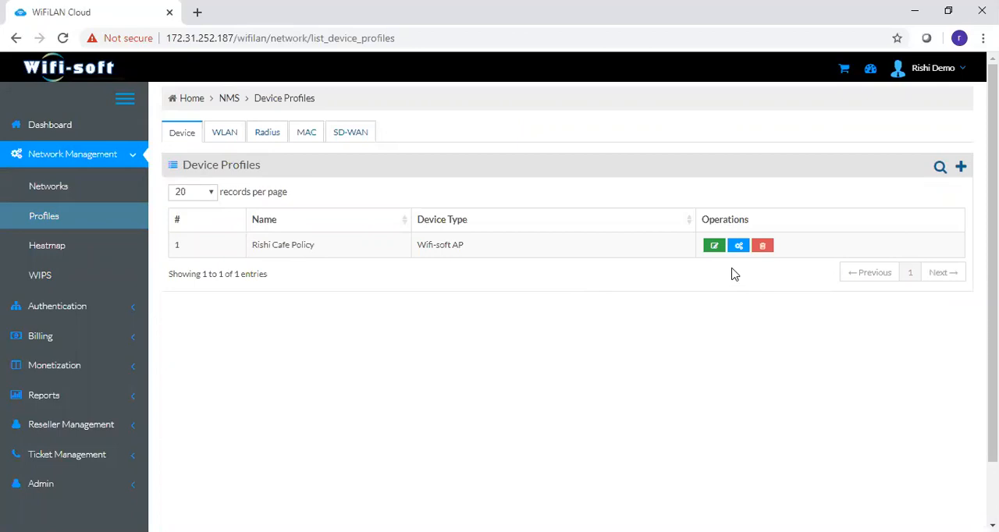
left_click(739, 245)
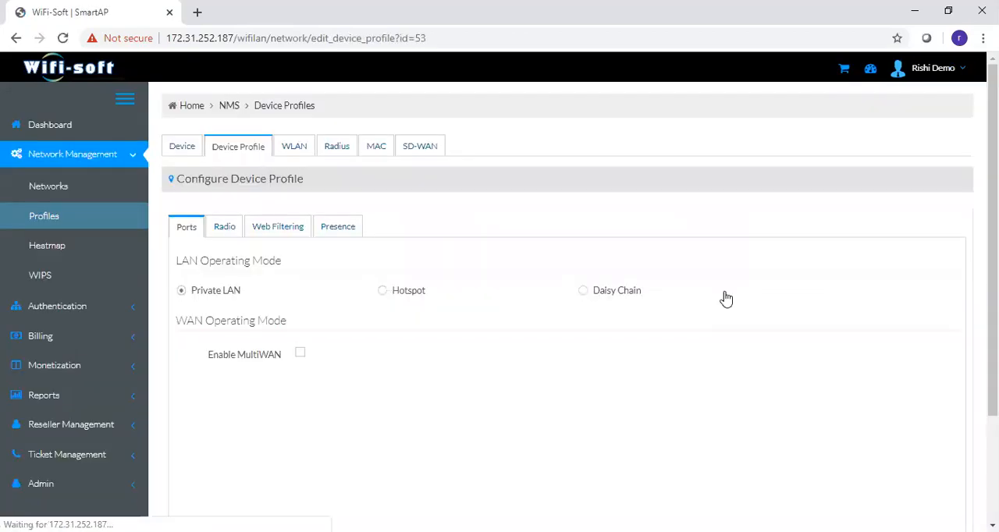
left_click(223, 234)
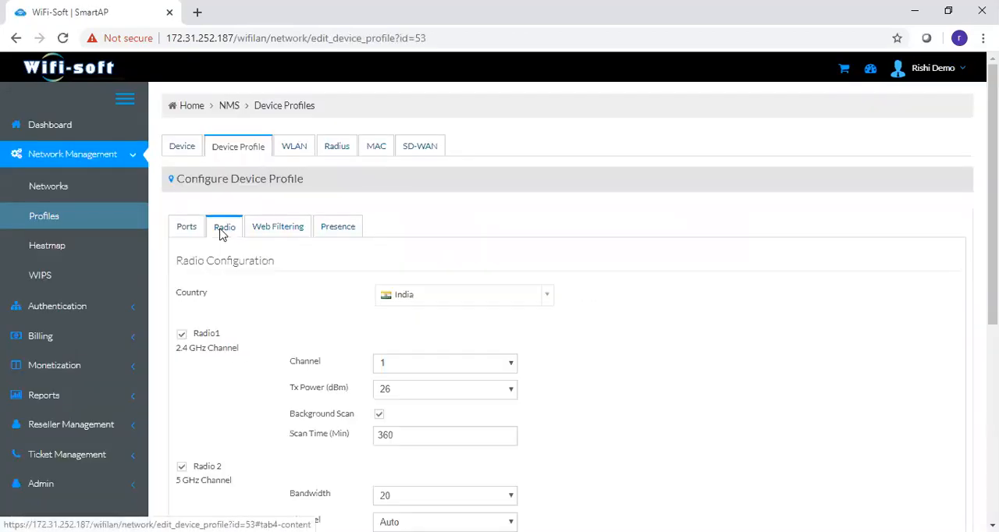
- Examine the device profile's 2.4 GHz and 5 GHz radio settings, including channel and bandwidth, and the mode options
scroll(701, 416, "down", 2)
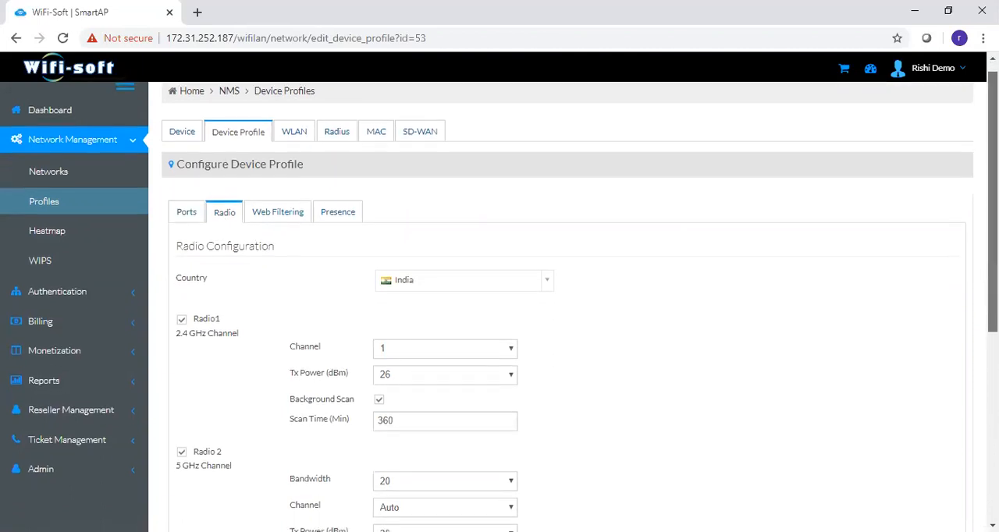
scroll(701, 416, "down", 2)
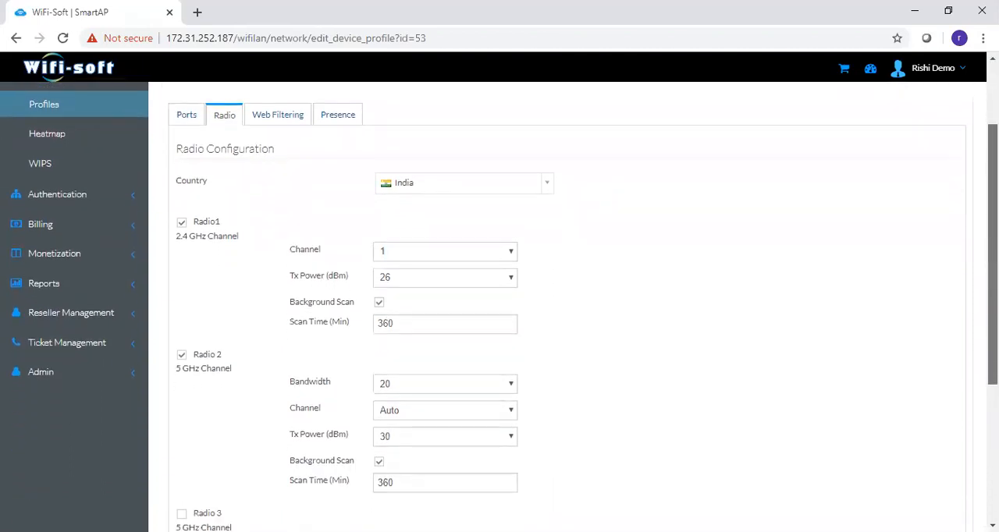
scroll(812, 310, "down", 1)
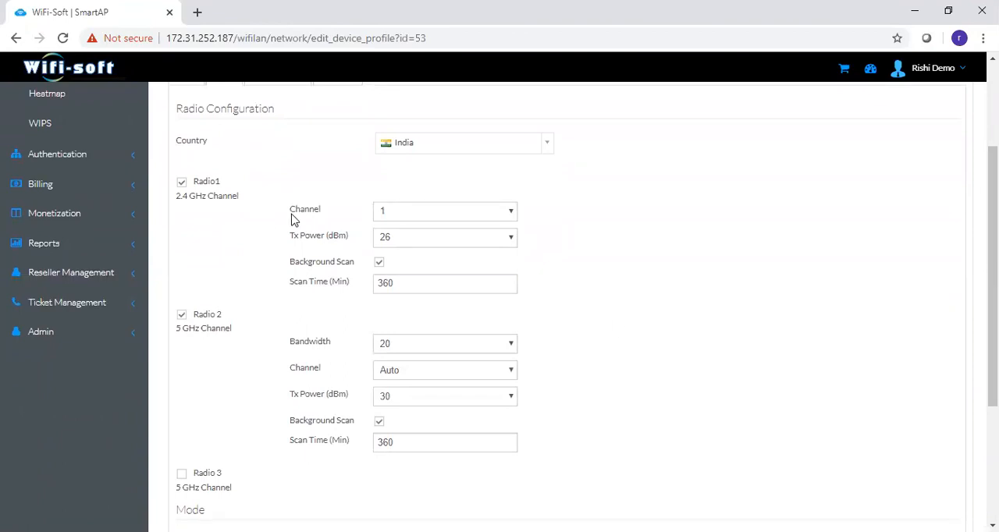
left_click_drag(293, 213, 326, 221)
left_click_drag(184, 328, 231, 344)
left_click(297, 355)
left_click_drag(309, 343, 331, 351)
scroll(333, 300, "down", 1)
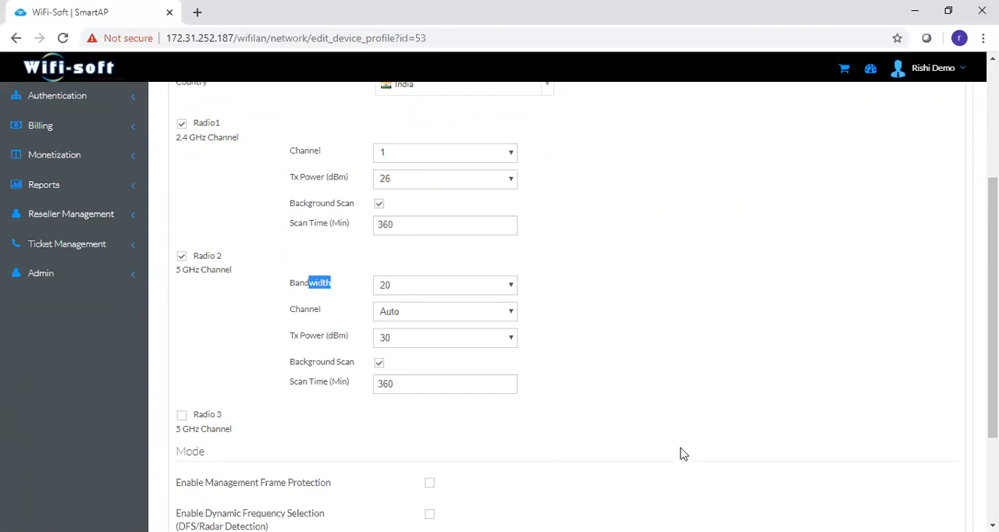
scroll(993, 328, "down", 2)
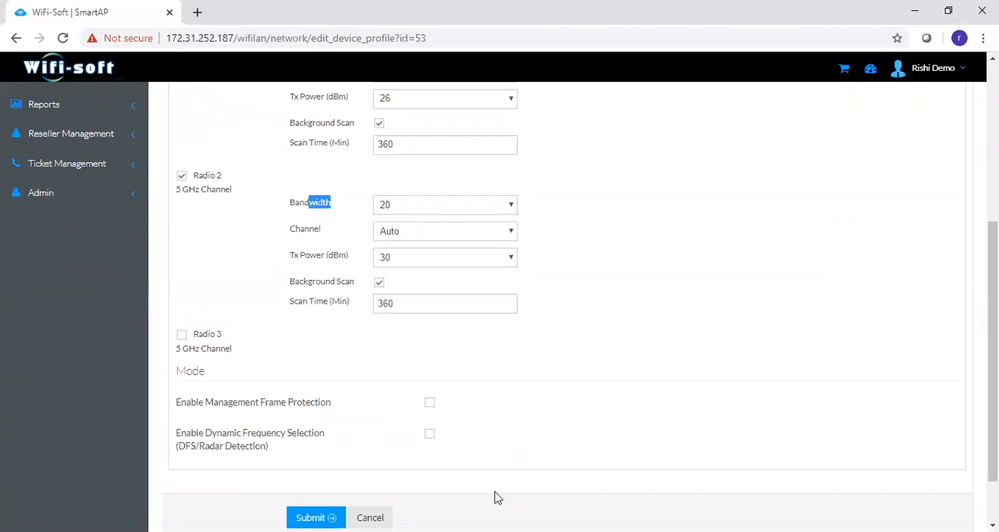
left_click_drag(992, 461, 993, 305)
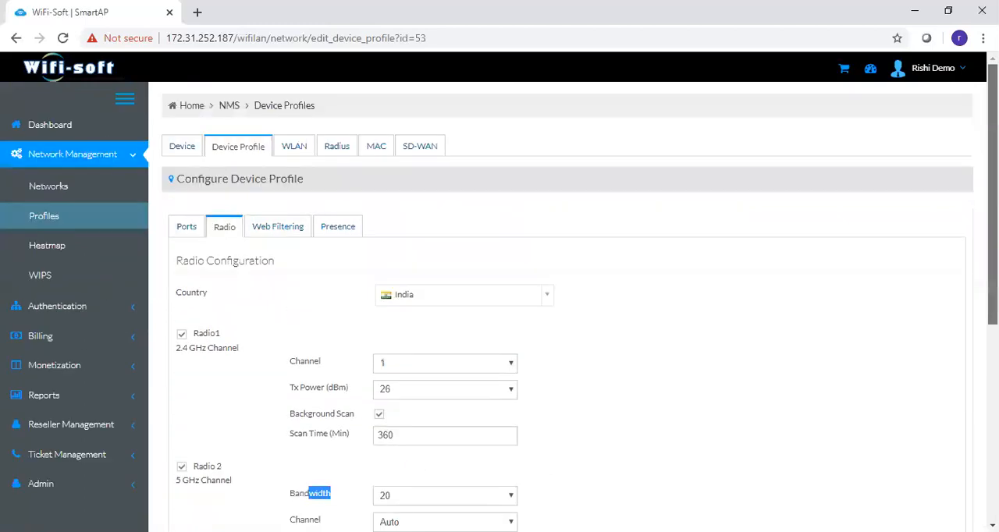
- Look over the Web Filtering and Presence settings, enabling each to reveal its fields and turning web filtering back off
left_click(283, 230)
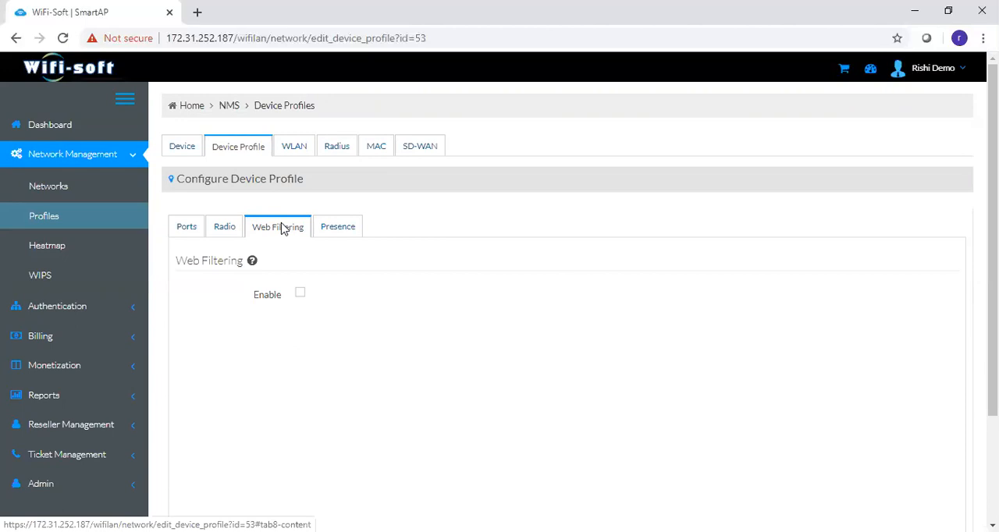
left_click(302, 297)
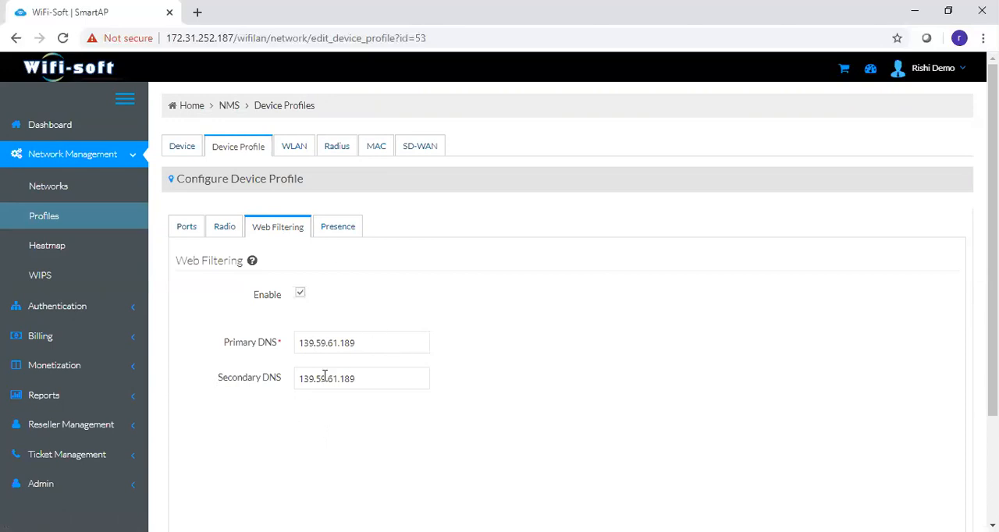
left_click(301, 294)
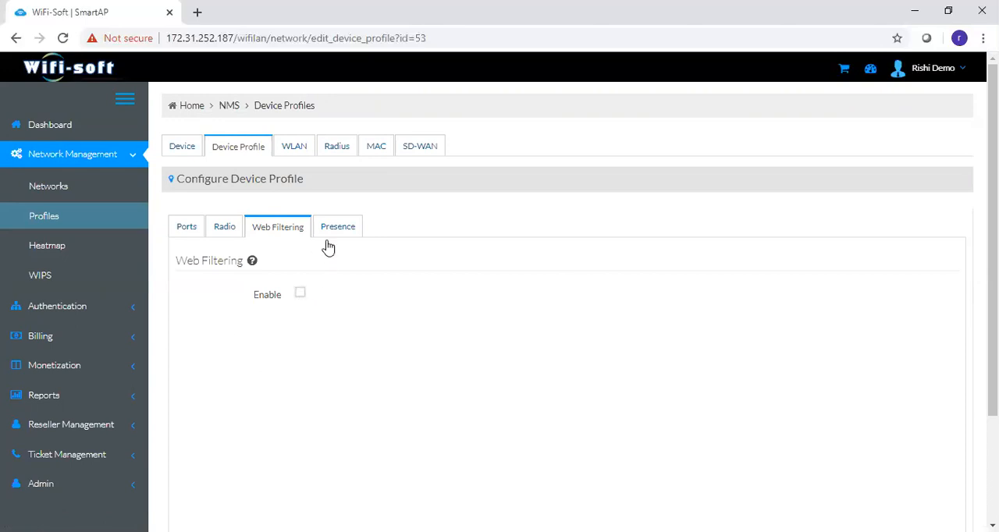
left_click(354, 225)
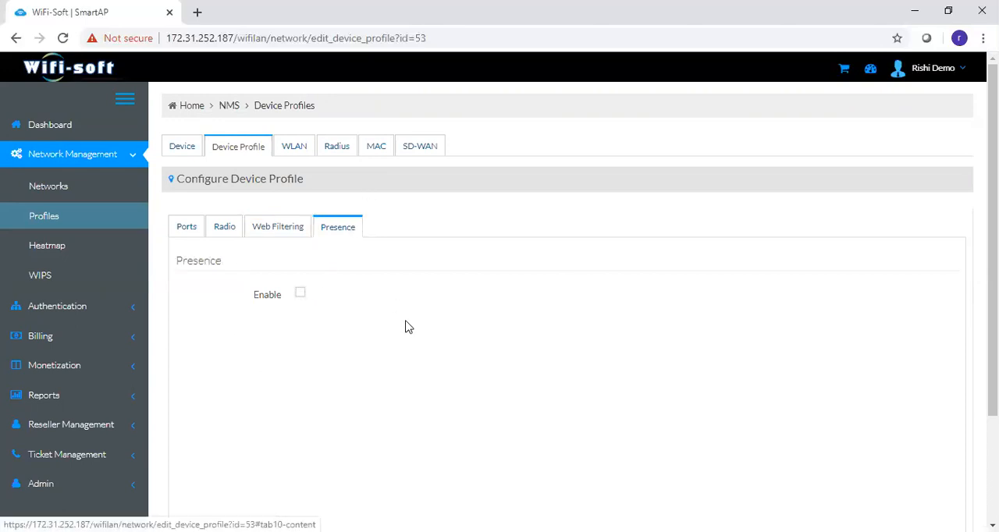
left_click(302, 295)
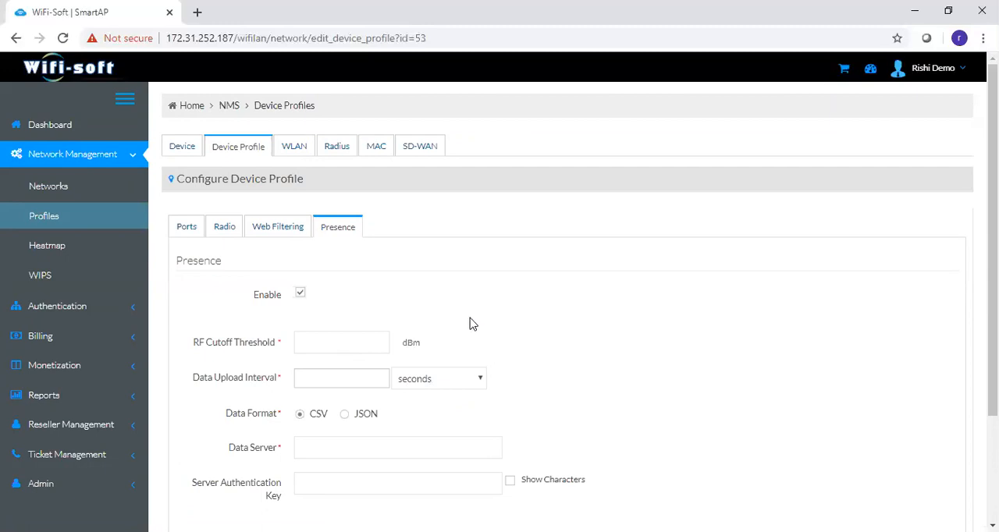
- Open the WLAN policy's SSID list and look over its Cafe hotspot and Private SSIDs
left_click(293, 149)
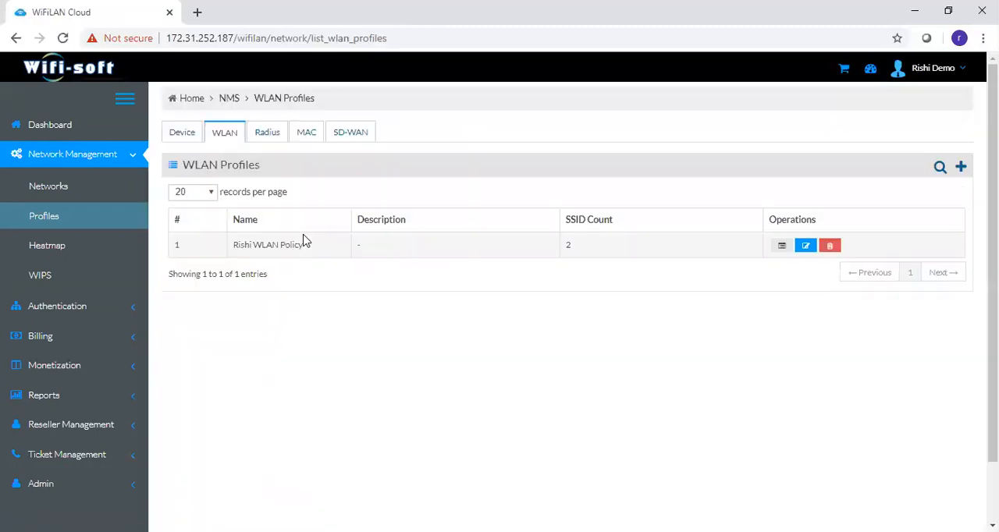
left_click(781, 247)
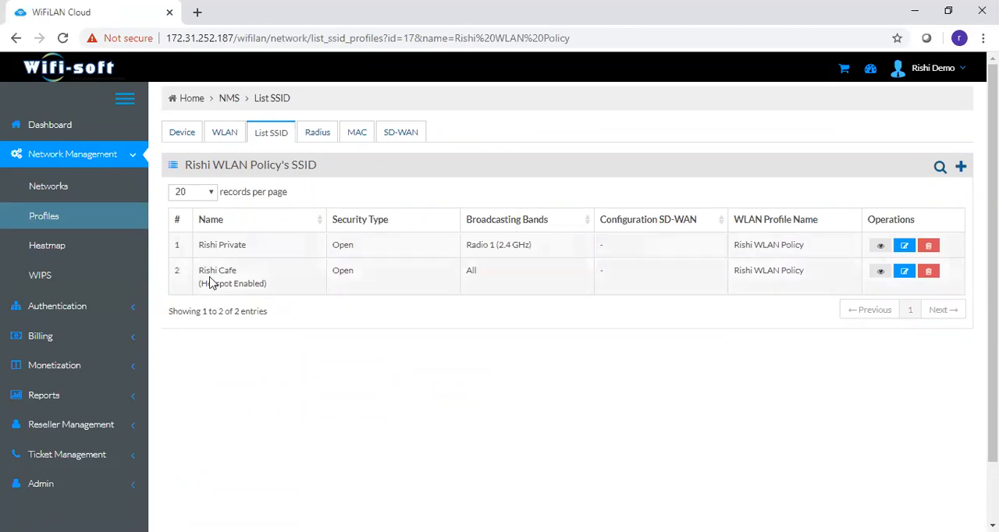
left_click_drag(204, 270, 271, 285)
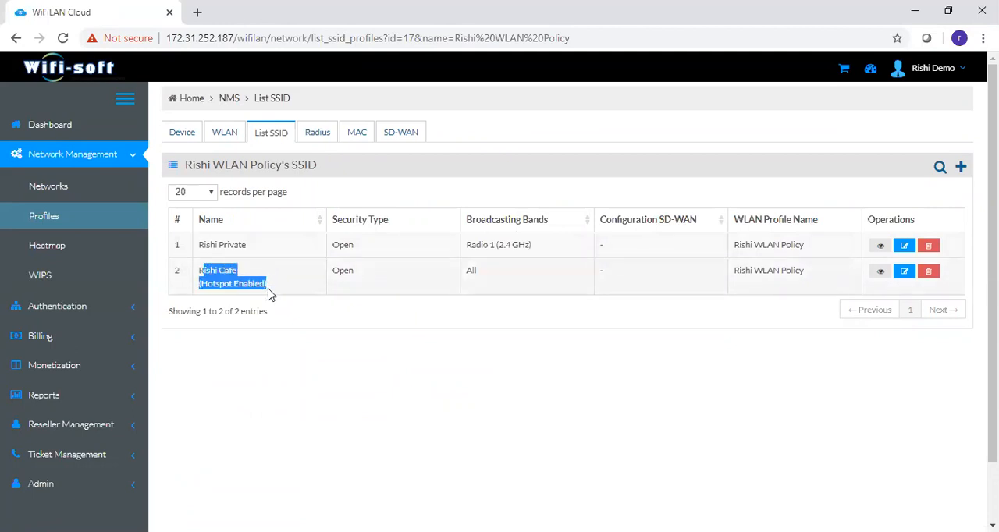
left_click(268, 290)
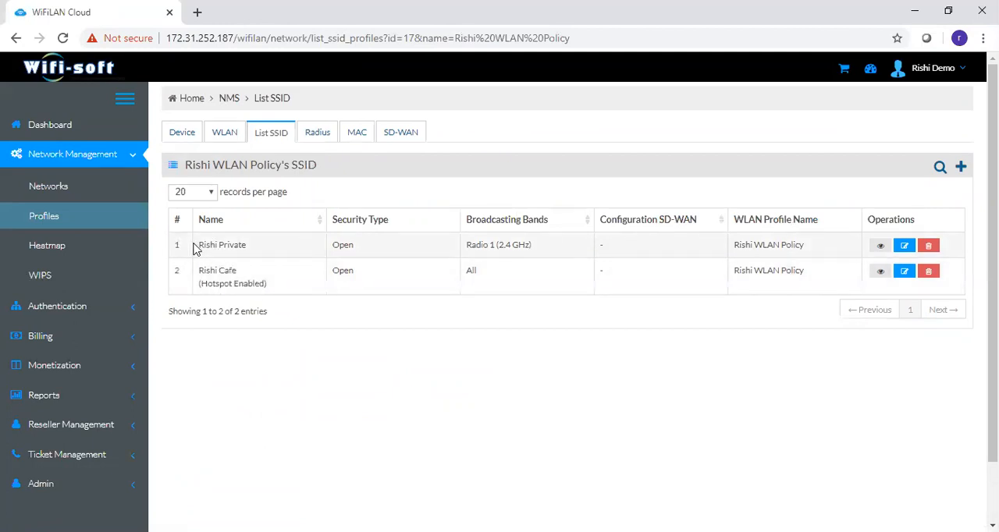
left_click_drag(201, 245, 251, 251)
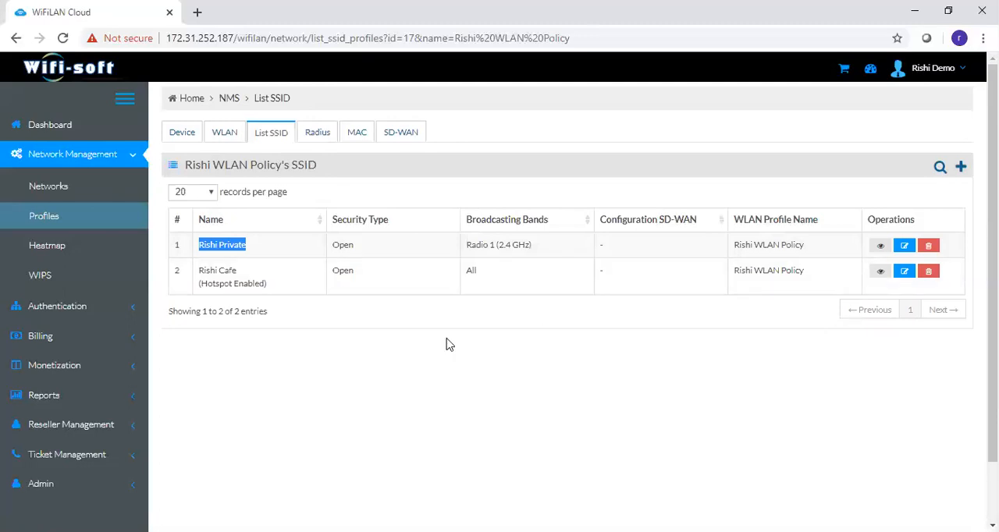
- Open the Cafe SSID for editing and examine its settings, including Enable Hotspot and SD-WAN
left_click(900, 275)
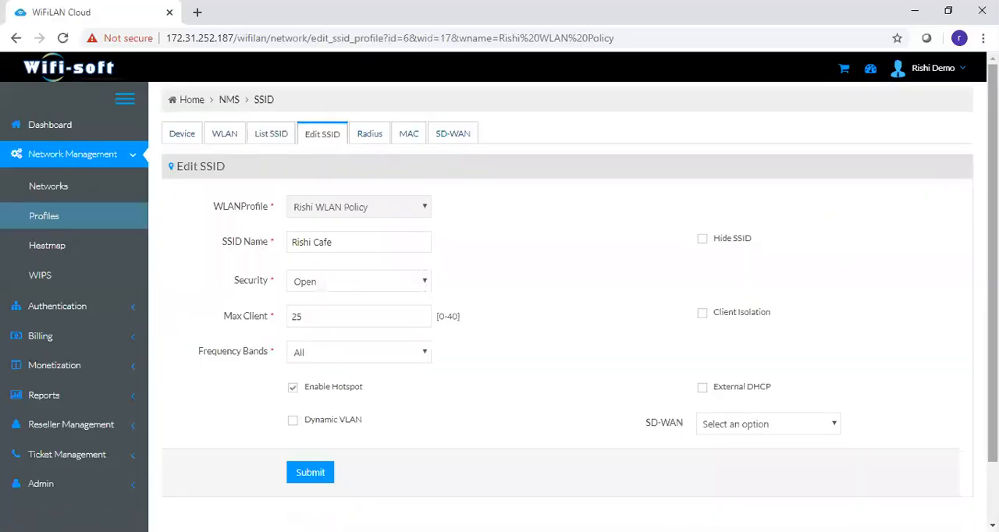
scroll(705, 263, "down", 1)
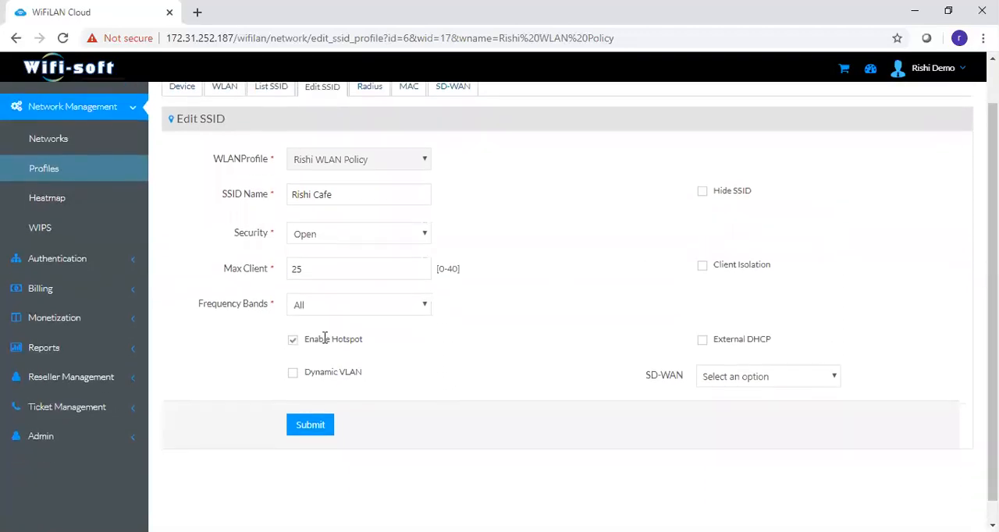
left_click_drag(304, 339, 364, 344)
left_click_drag(641, 381, 684, 385)
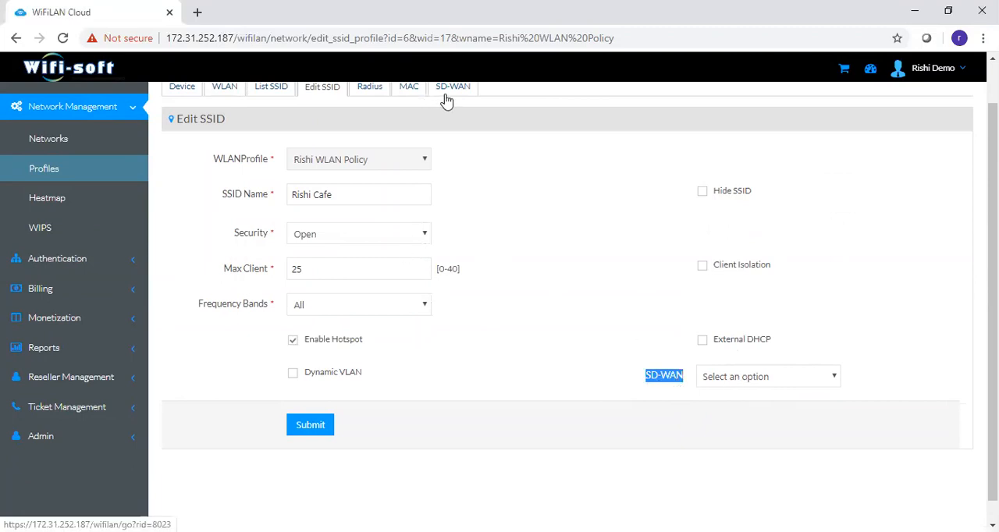
left_click(654, 393)
left_click_drag(992, 391, 992, 343)
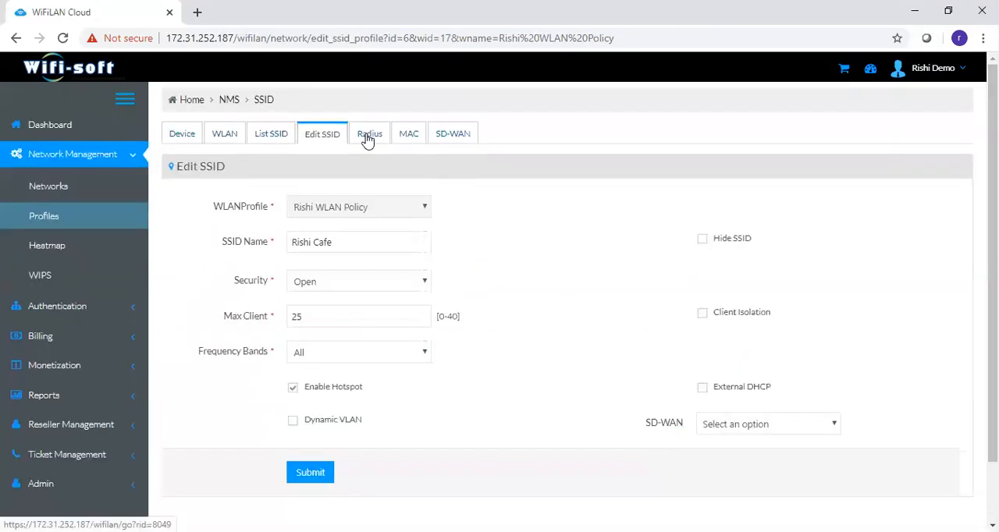
- Return to the SSID list and open the Private SSID's settings for editing
left_click(275, 140)
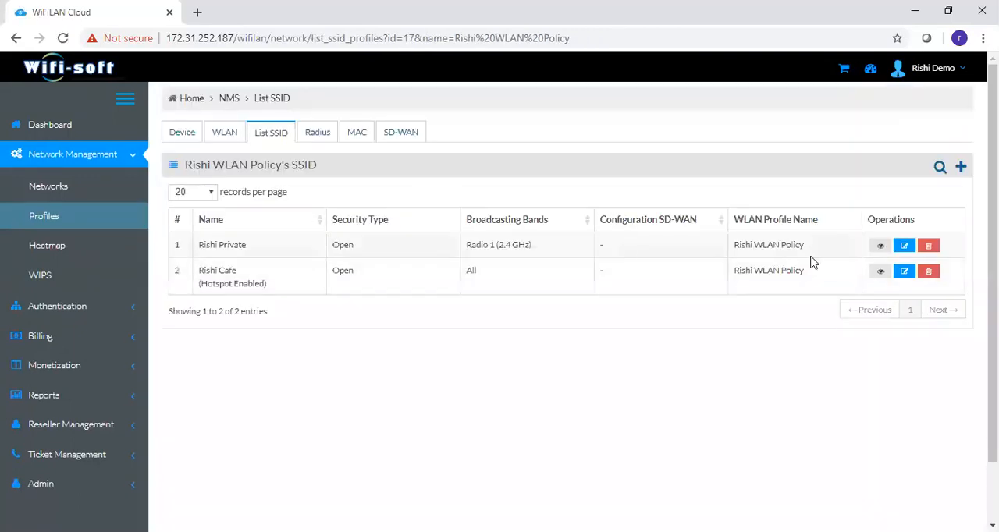
left_click(903, 249)
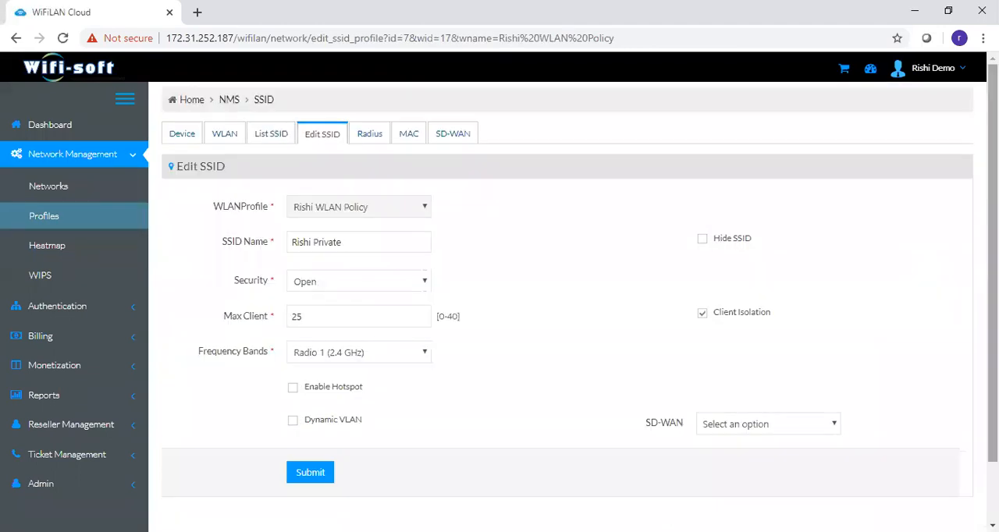
scroll(957, 230, "down", 1)
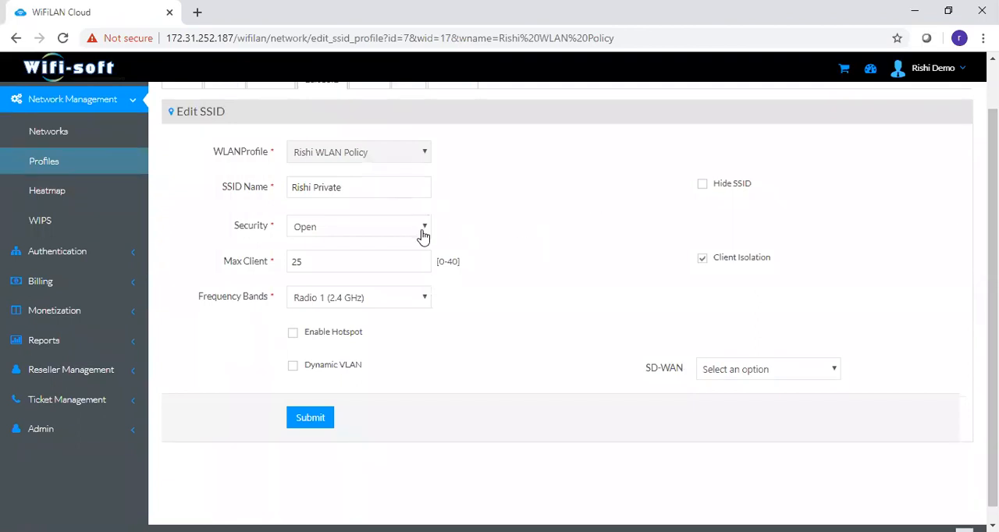
- Set the Private SSID's security to WPA/WPA2-802.1x and look over its Radius, Fast Roaming, Advance Settings and SSID Scheduling options
left_click(422, 235)
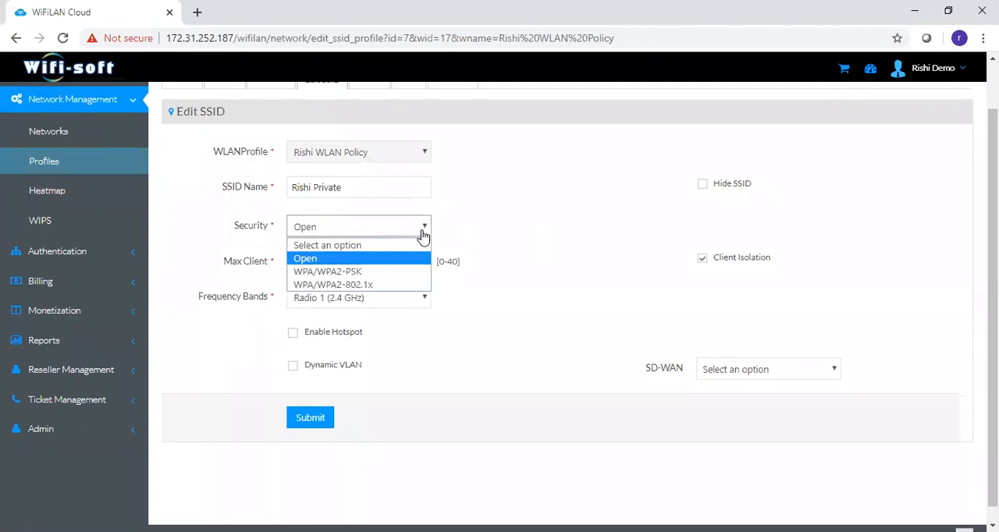
left_click(402, 286)
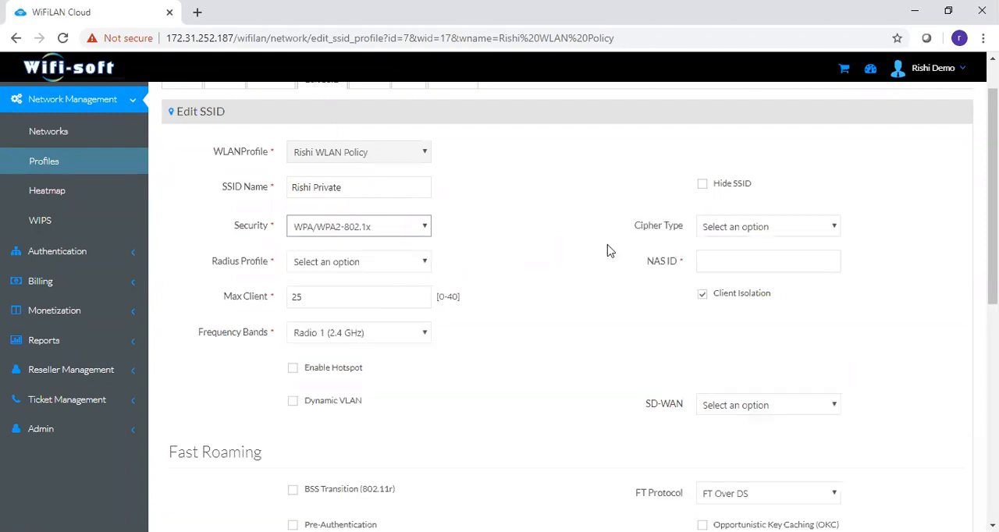
left_click_drag(993, 205, 993, 285)
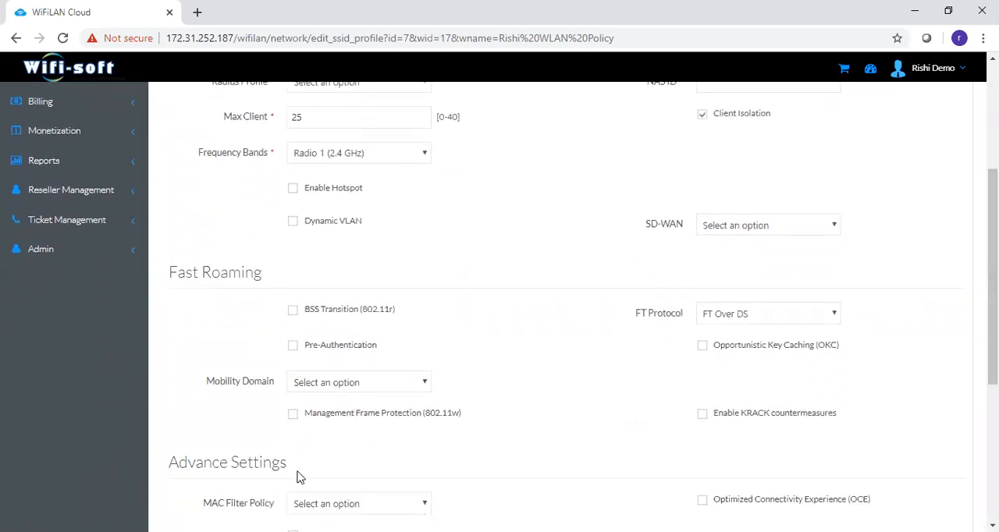
left_click_drag(993, 277, 993, 397)
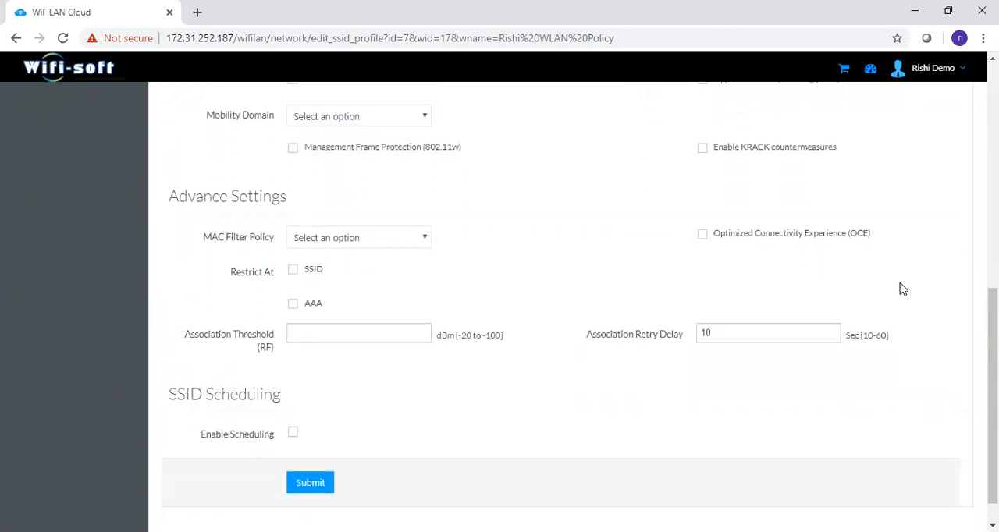
left_click_drag(993, 380, 992, 133)
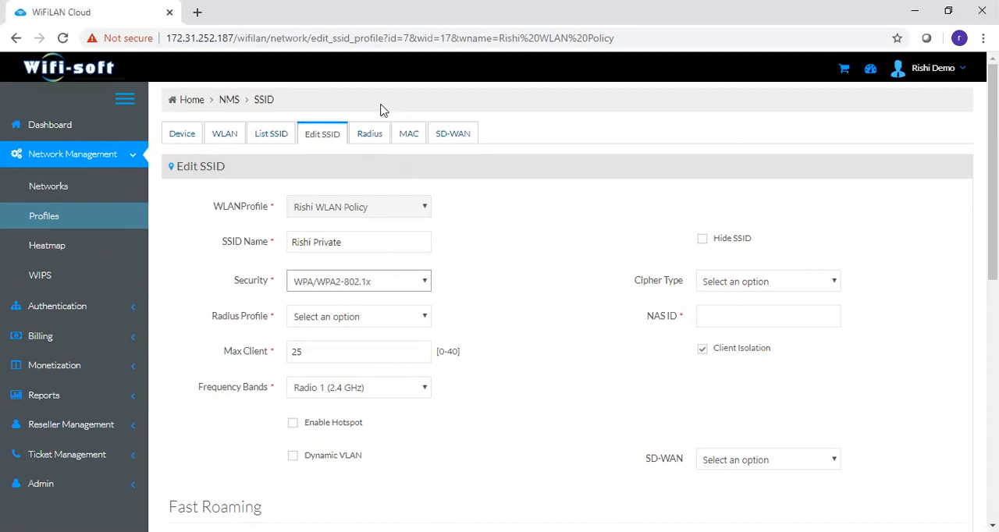
- View the Radius profiles list, and open a new SD-WAN profile form from the SD-WAN profiles list
left_click(376, 138)
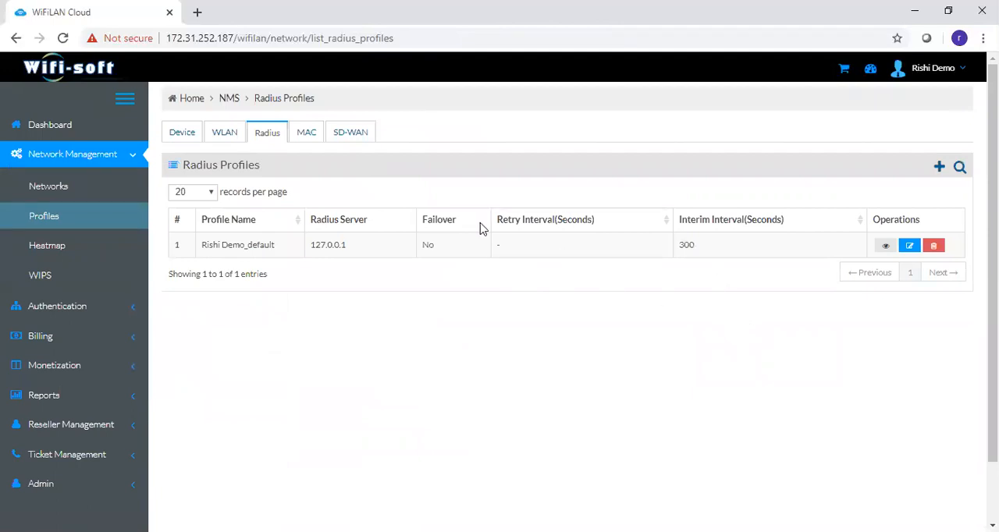
left_click(336, 132)
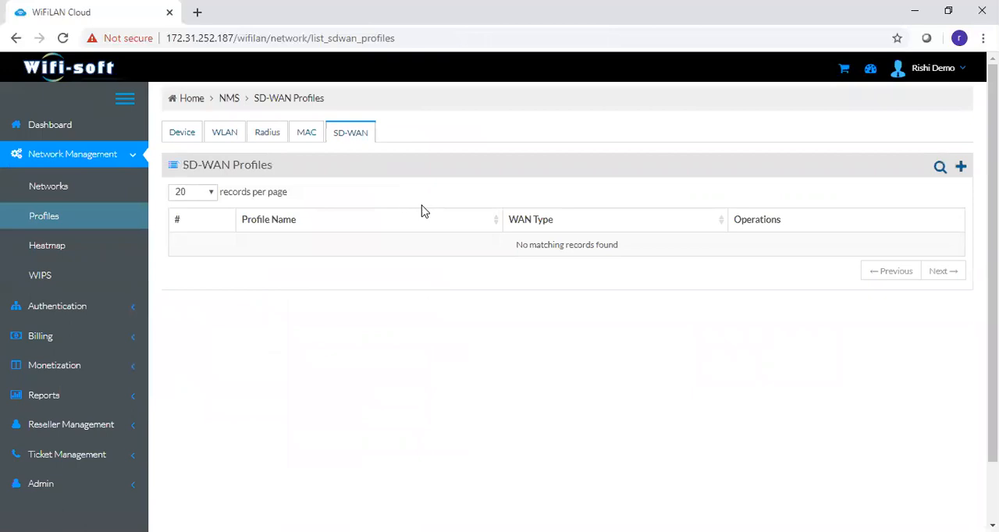
left_click(962, 169)
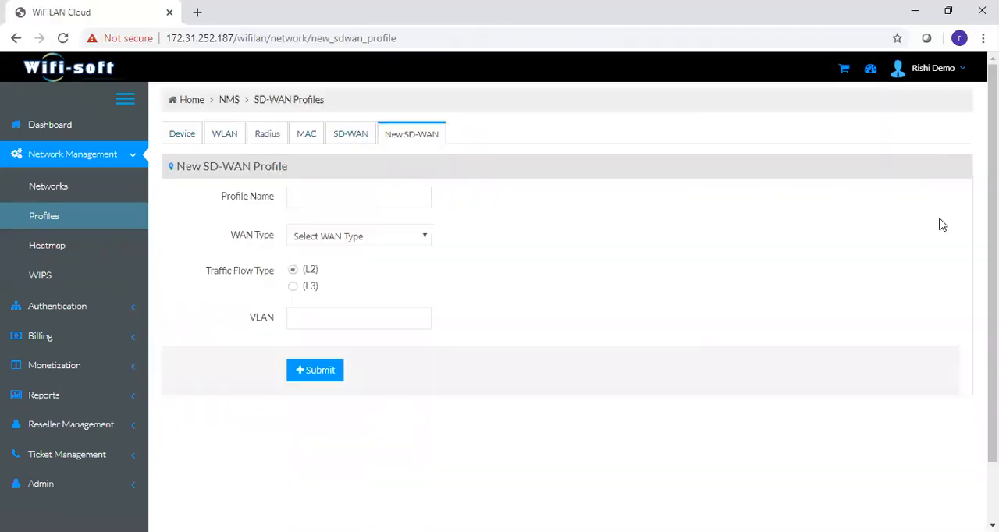
- Set the new SD-WAN profile's WAN type to VPN and examine its VPN certificate field
left_click(354, 238)
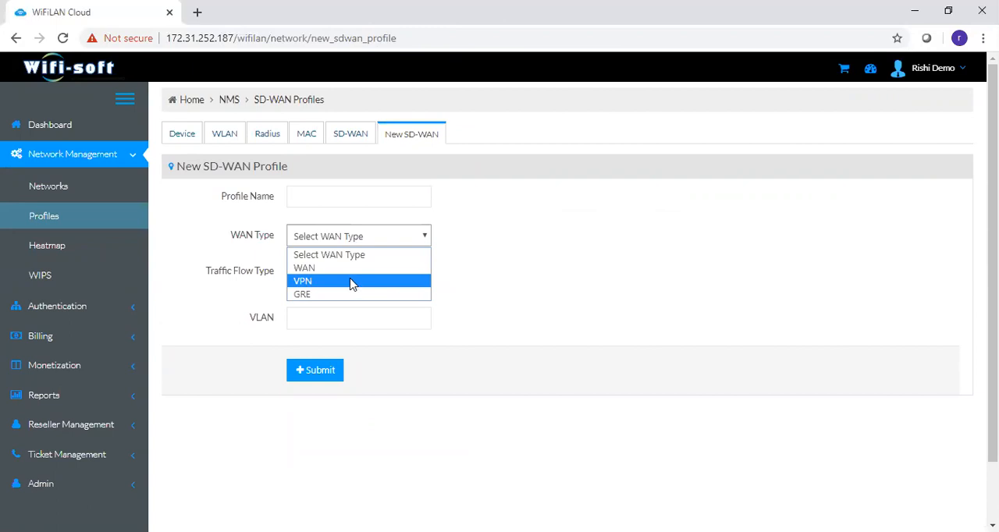
left_click(354, 282)
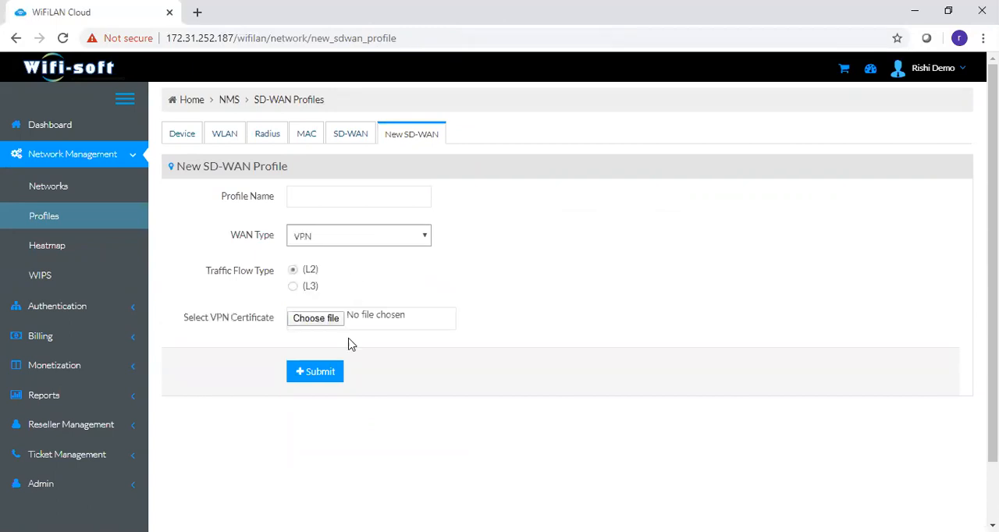
left_click_drag(179, 318, 270, 321)
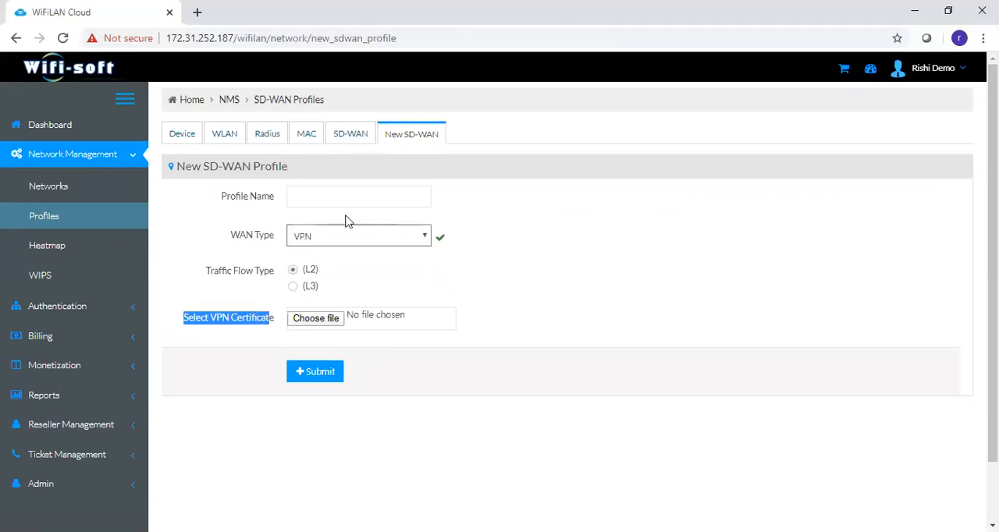
left_click(252, 305)
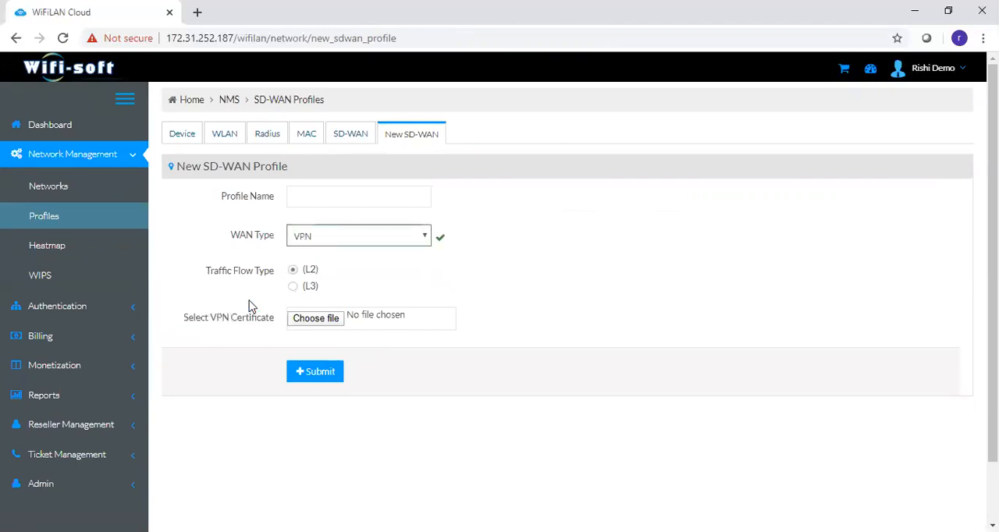
- Open the network heatmap and display the Coverage view on the First Floor map, examining signal strength around the access point
left_click(48, 249)
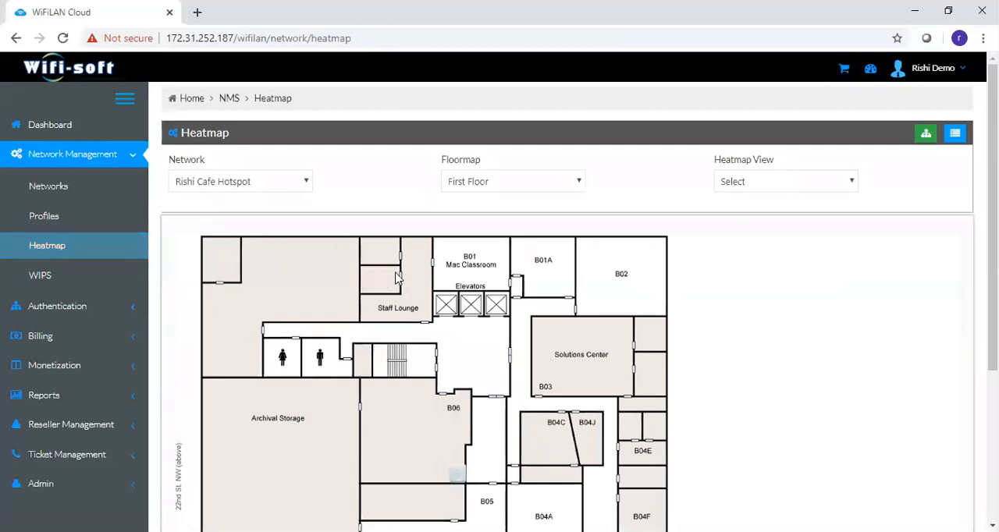
scroll(992, 235, "down", 1)
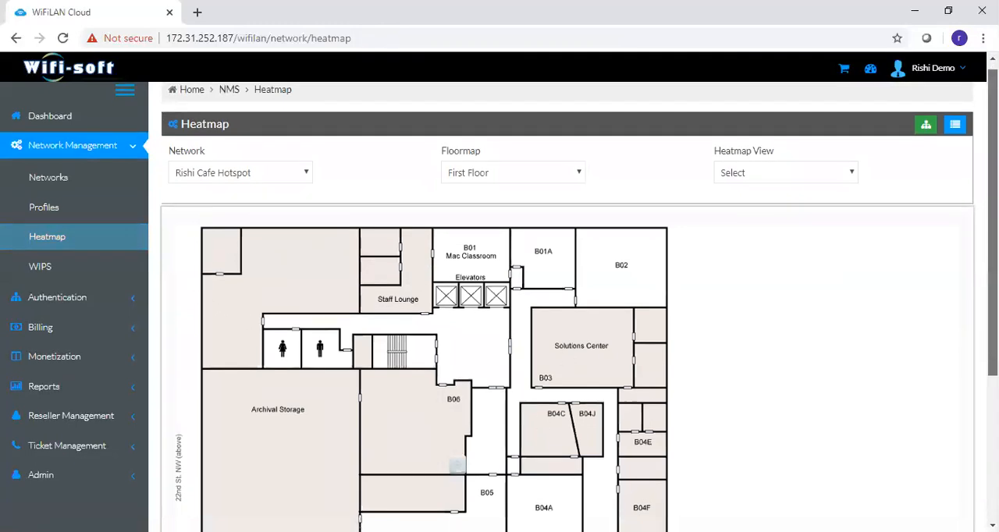
scroll(992, 234, "down", 1)
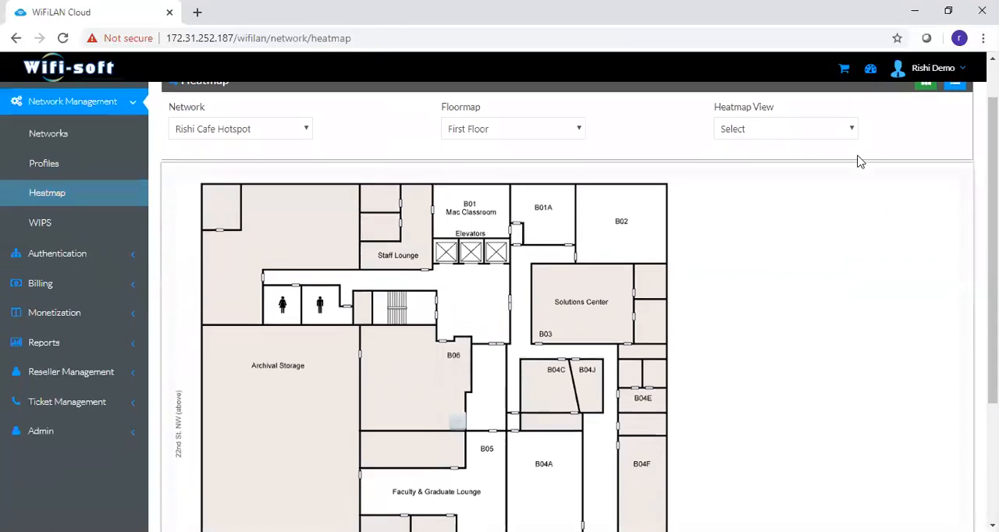
left_click(852, 132)
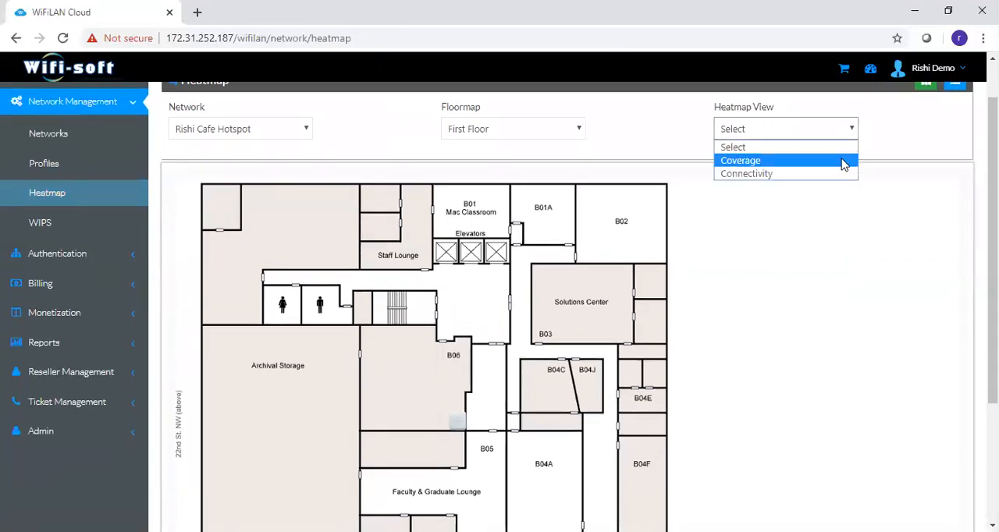
left_click(843, 161)
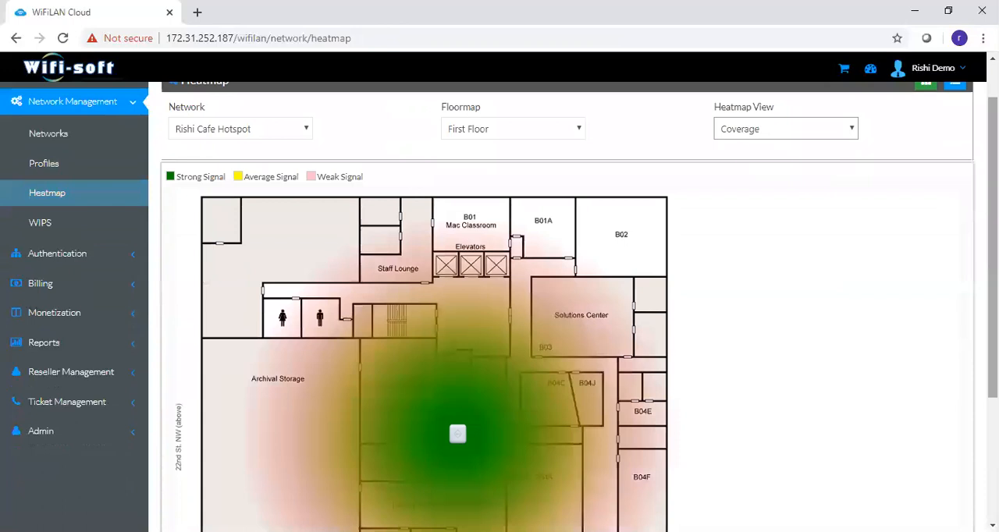
scroll(843, 167, "down", 2)
scroll(568, 307, "down", 3)
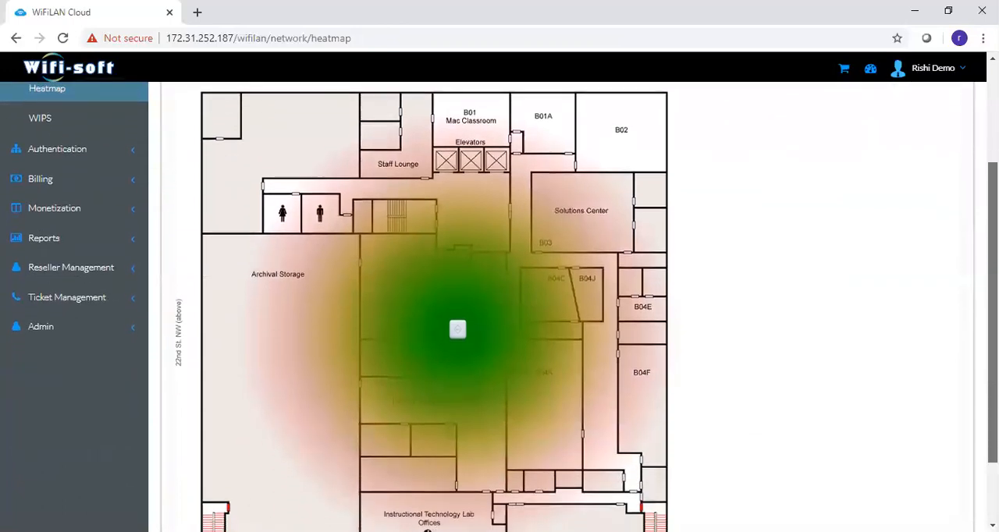
scroll(568, 307, "up", 4)
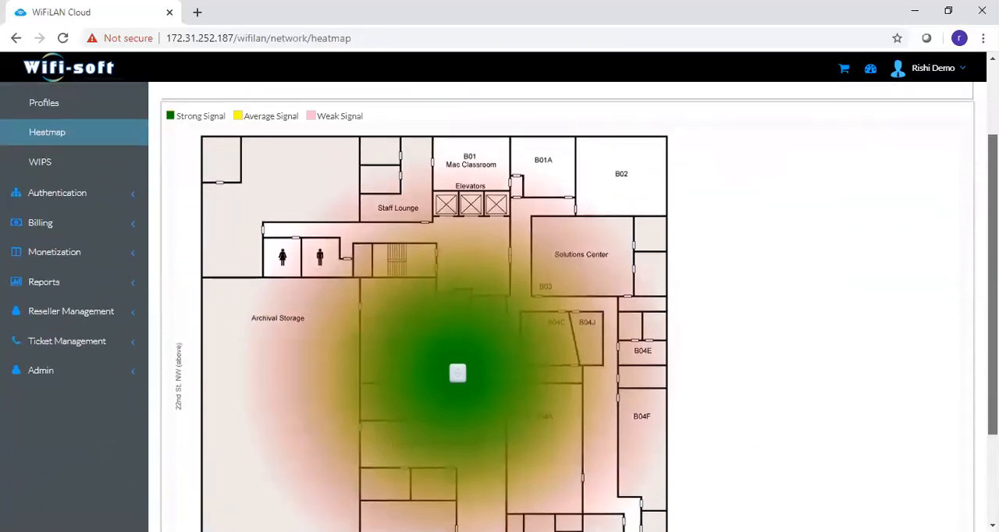
- Switch the First Floor heatmap to the Connectivity view, dismiss the notice, and look at its color legend
left_click(806, 144)
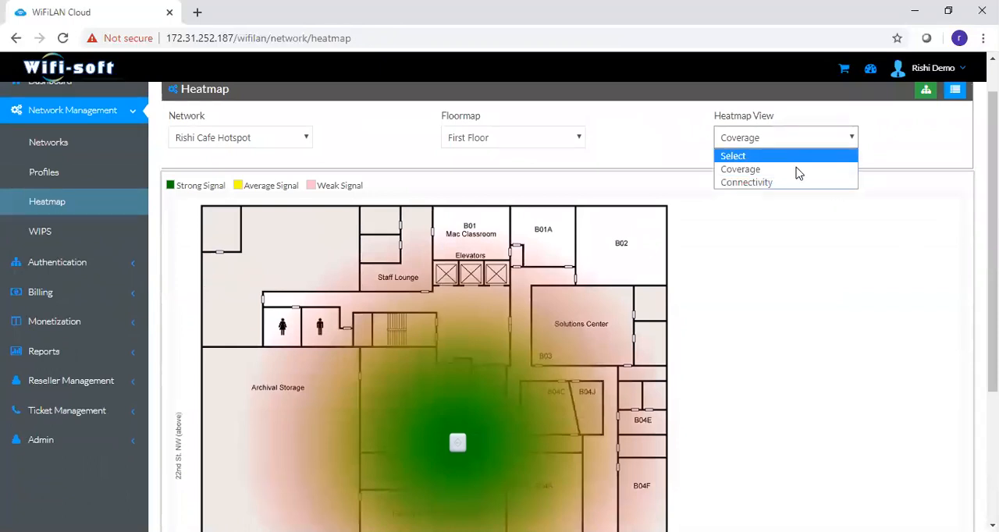
left_click(792, 183)
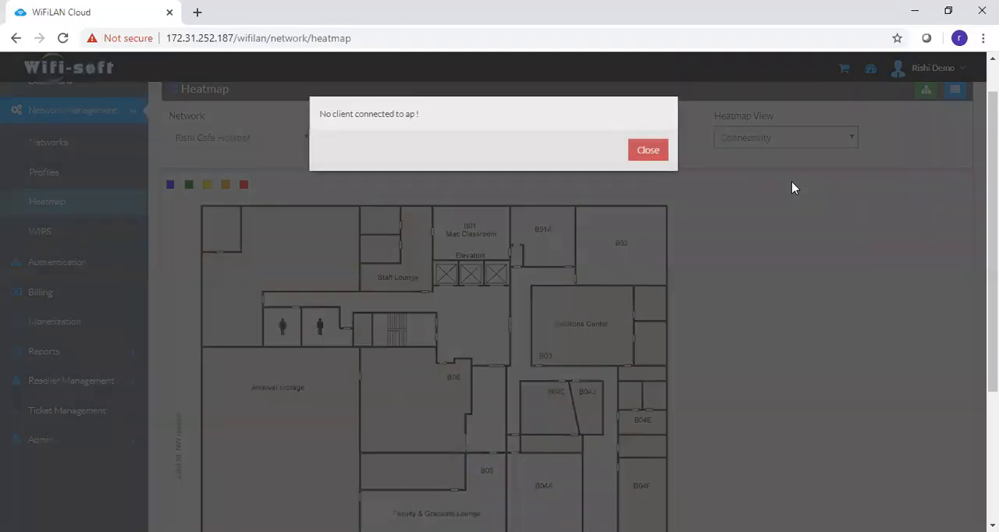
left_click(654, 160)
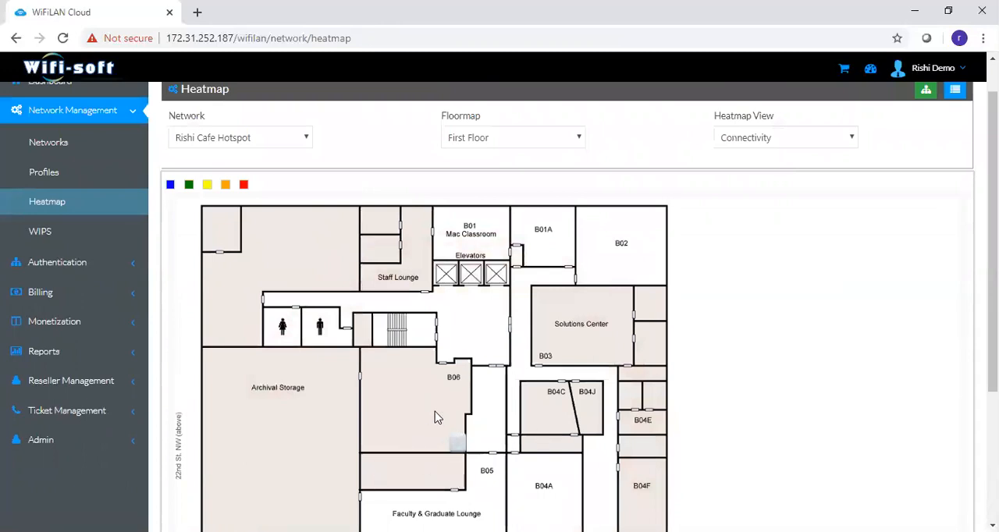
left_click_drag(992, 250, 993, 222)
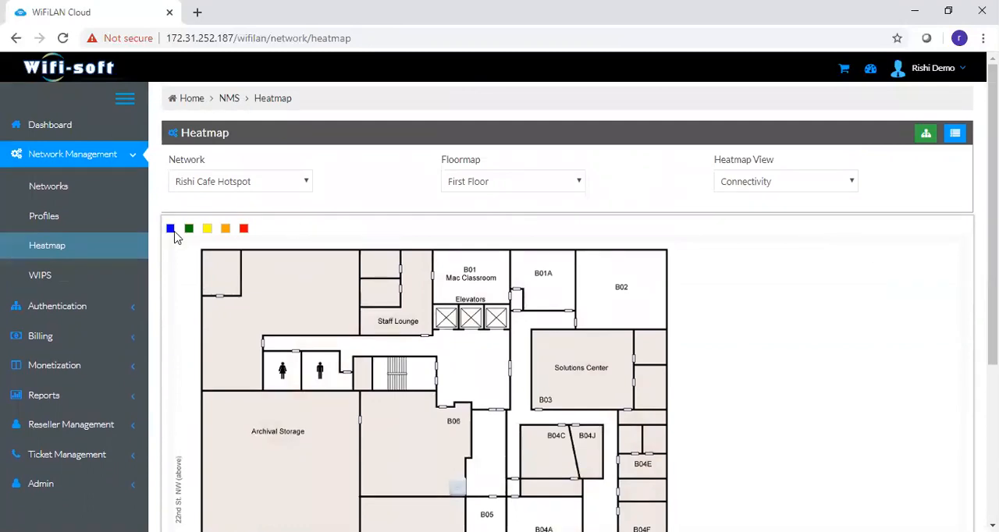
- Look over the WIPS policies and network policies lists, and open a new WIPS policy form
left_click(48, 283)
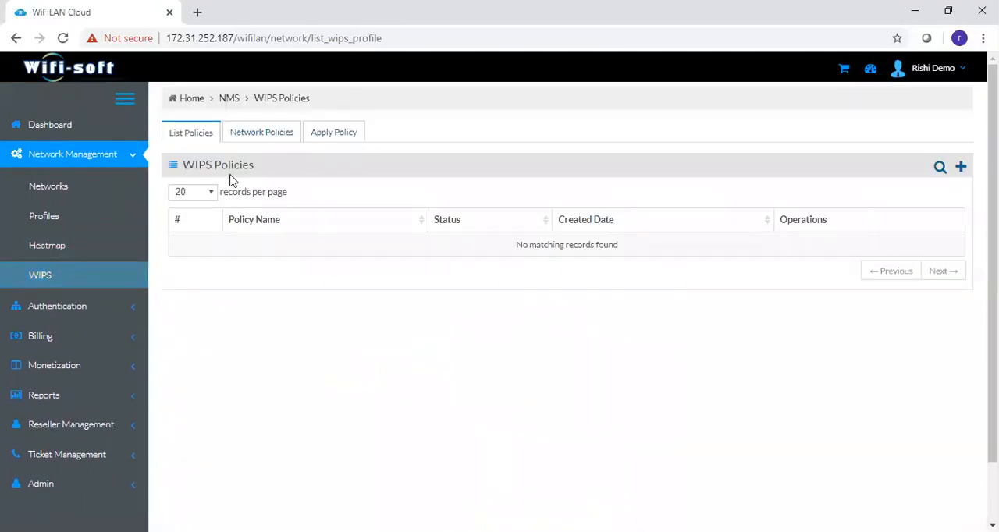
left_click(277, 136)
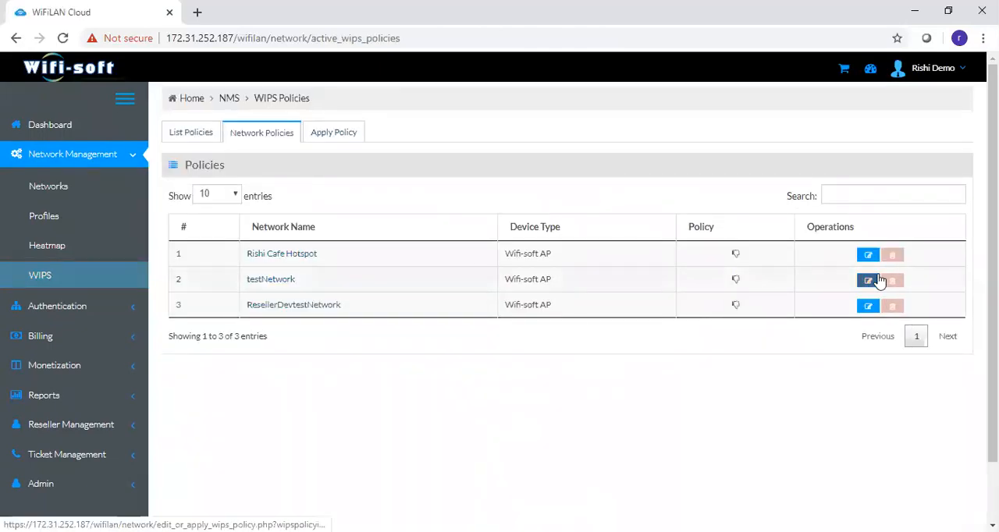
left_click(210, 134)
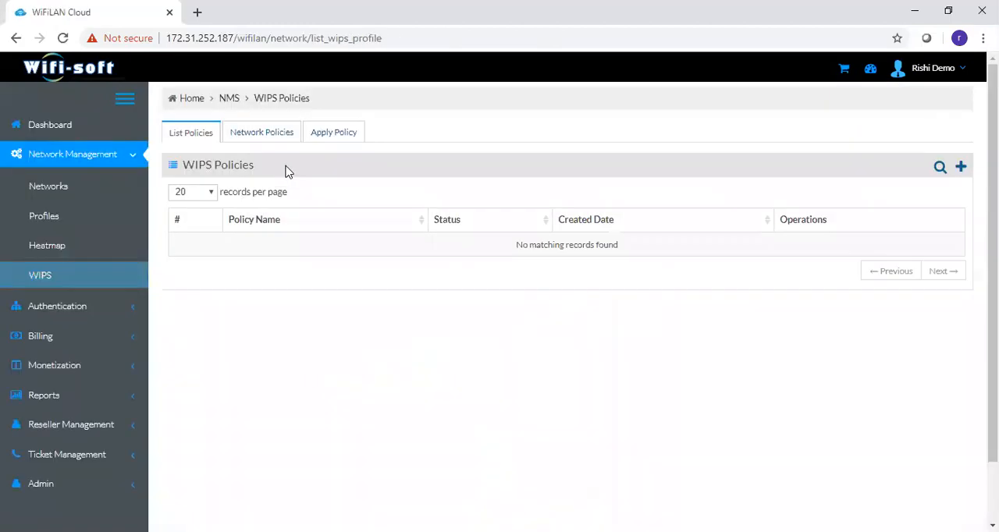
left_click(966, 168)
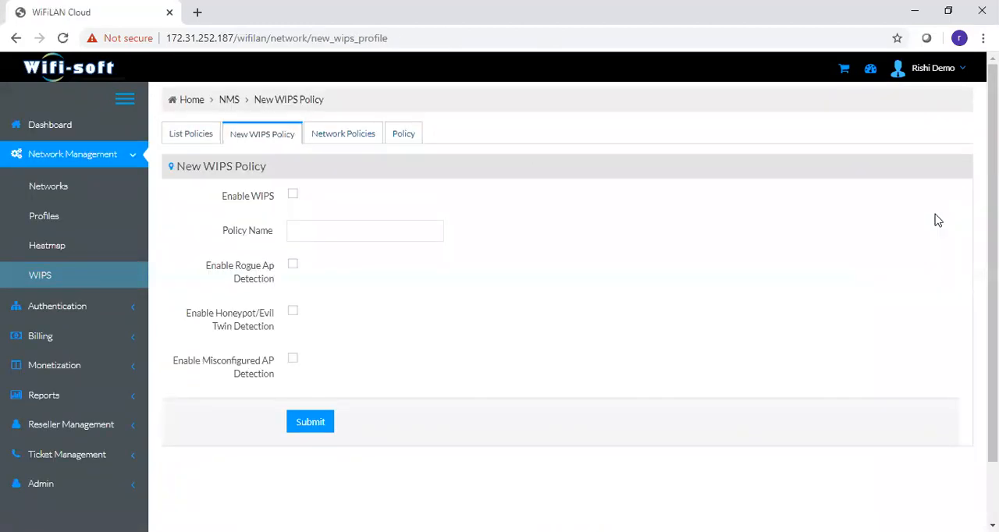
- Enable WIPS in the new policy and name it with the account holder's first name followed by "WIPS Policy"
left_click(296, 198)
left_click(305, 226)
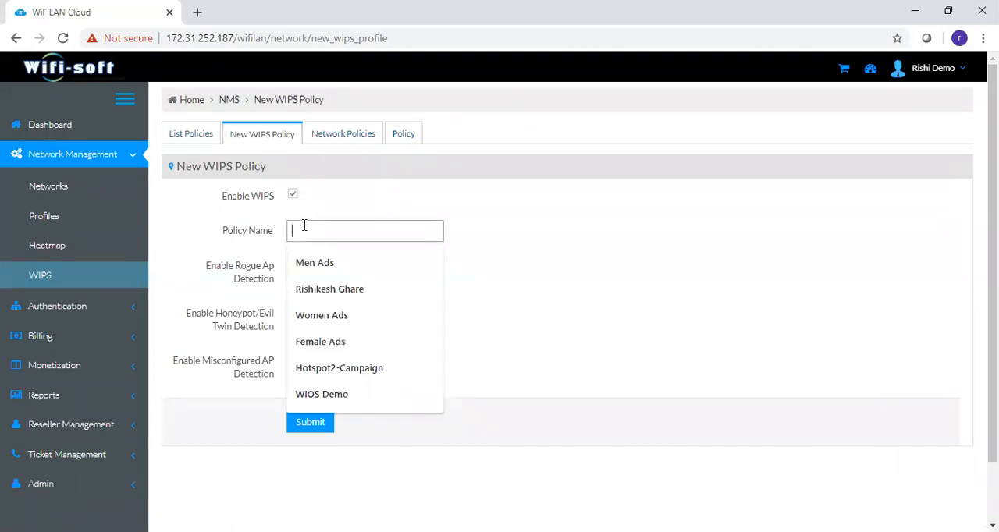
type("Rishi WISP")
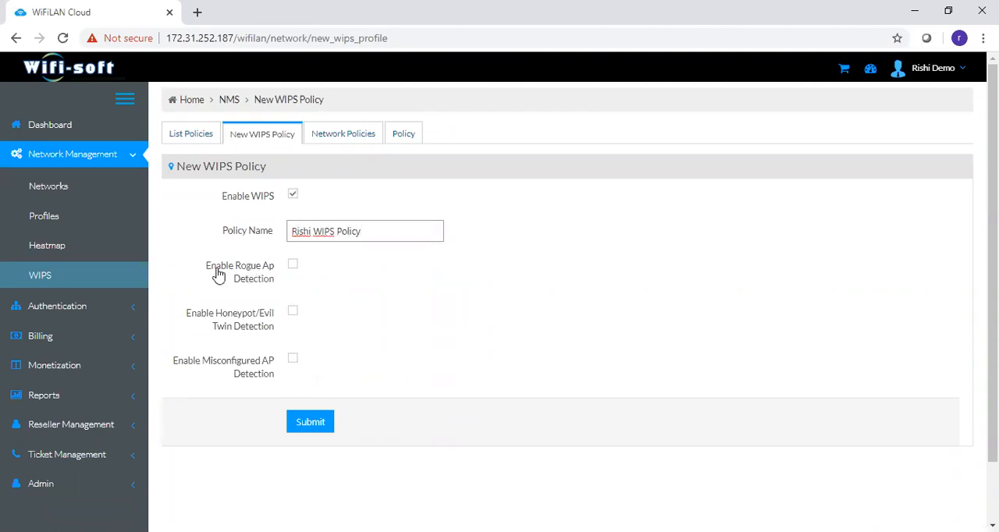
- Enable the Rogue AP, Honeypot/Evil Twin and Misconfigured AP detection options to examine their fields, turning each back off
left_click(292, 267)
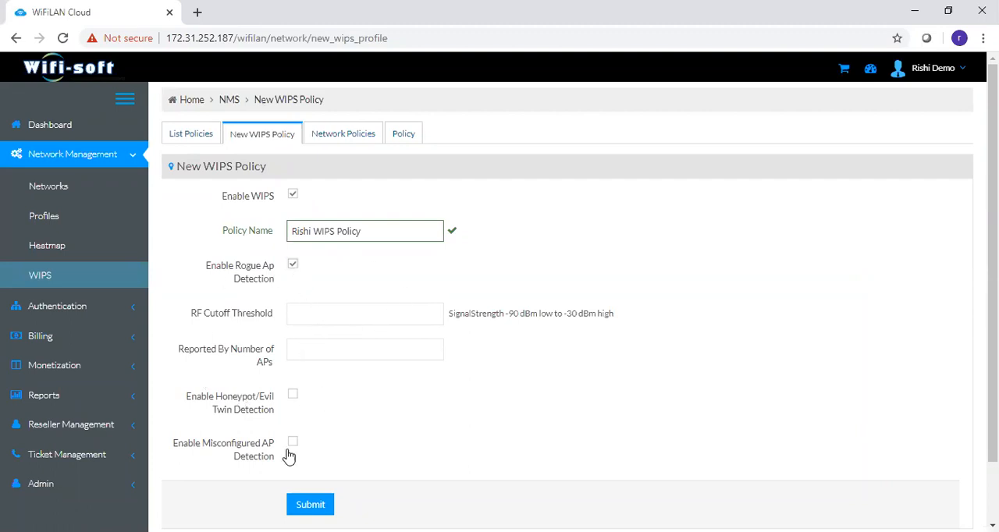
left_click(291, 395)
scroll(480, 403, "down", 2)
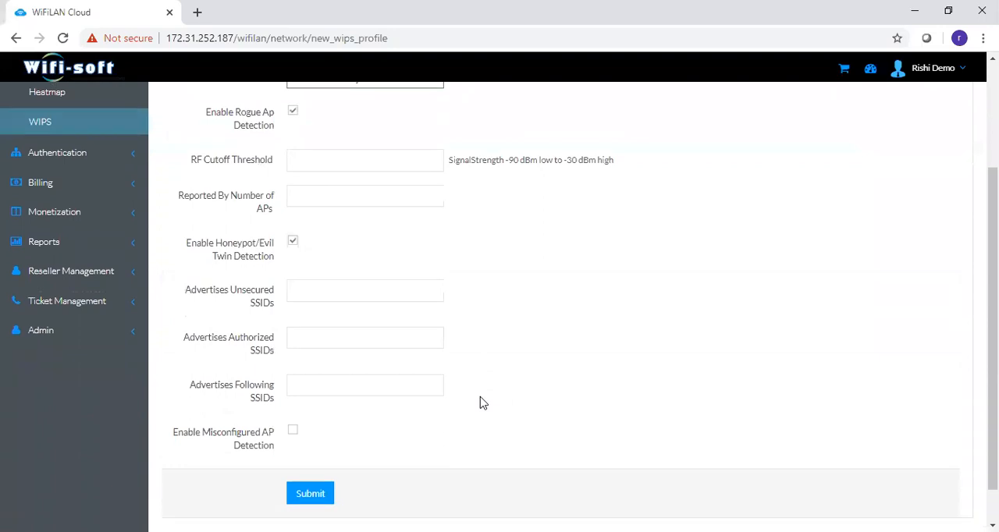
scroll(481, 403, "down", 1)
left_click(290, 413)
left_click(295, 414)
left_click(295, 224)
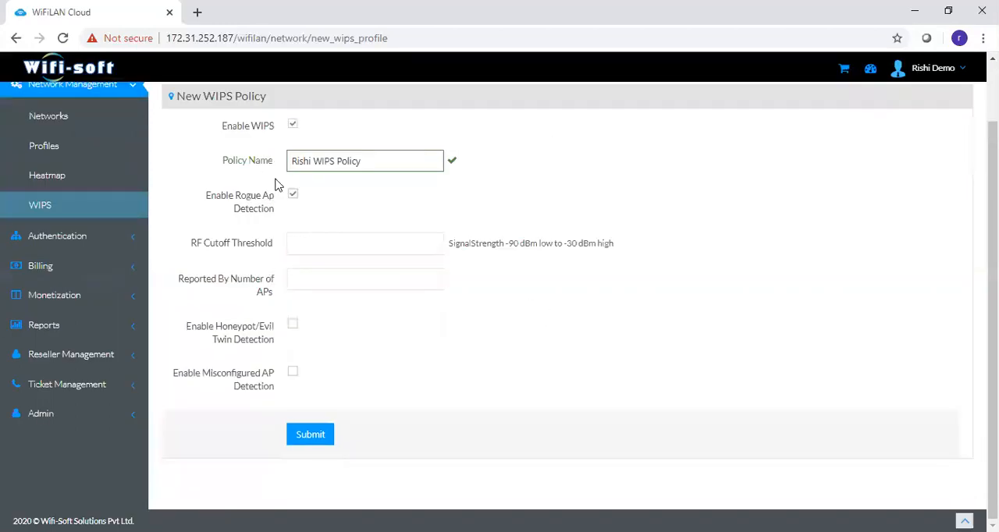
left_click(294, 195)
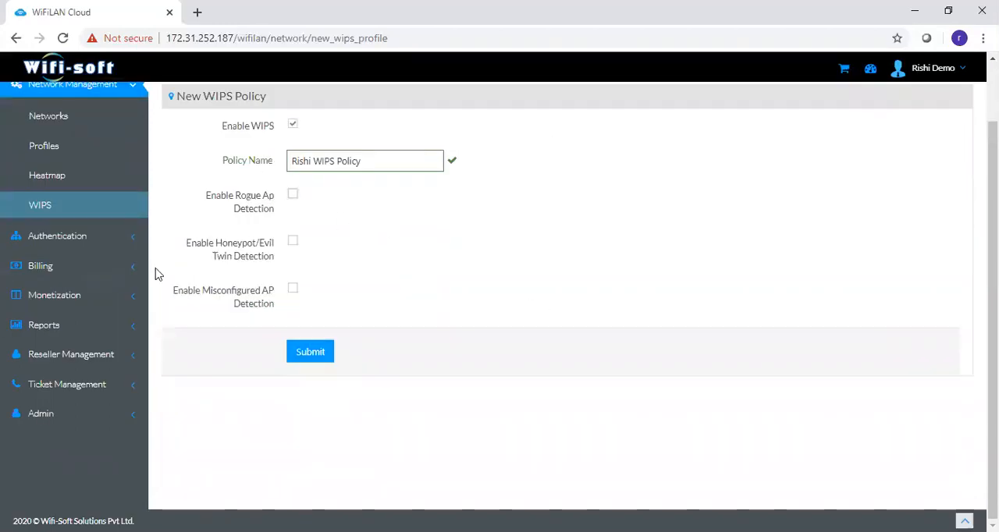
- Open the login policies list, view the settings of the cafe's Free Policy, and return to the list
left_click(79, 94)
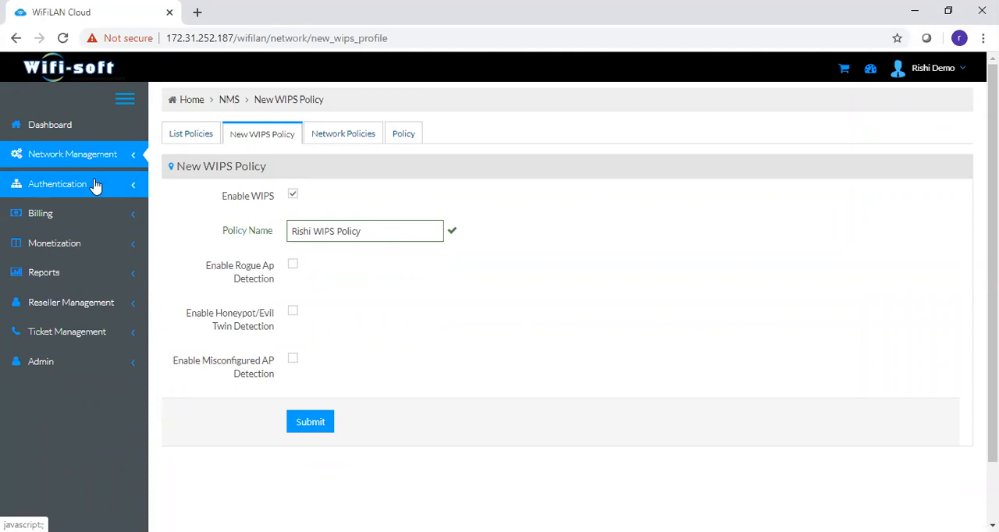
left_click(96, 185)
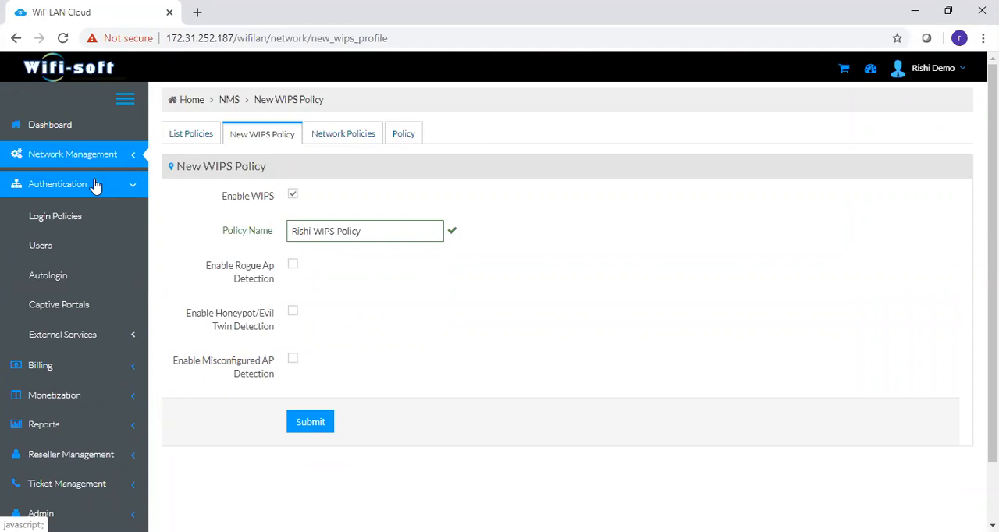
left_click(111, 227)
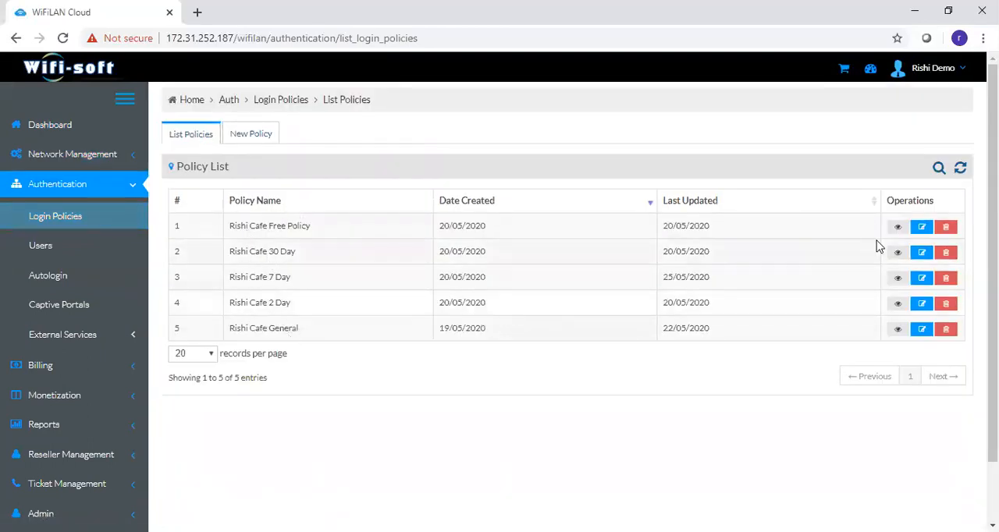
left_click_drag(228, 227, 320, 227)
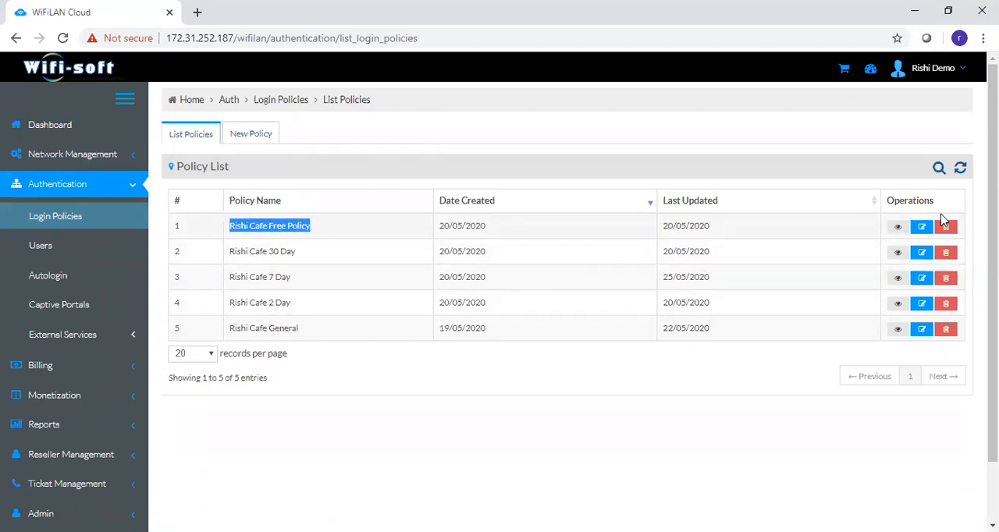
left_click(923, 227)
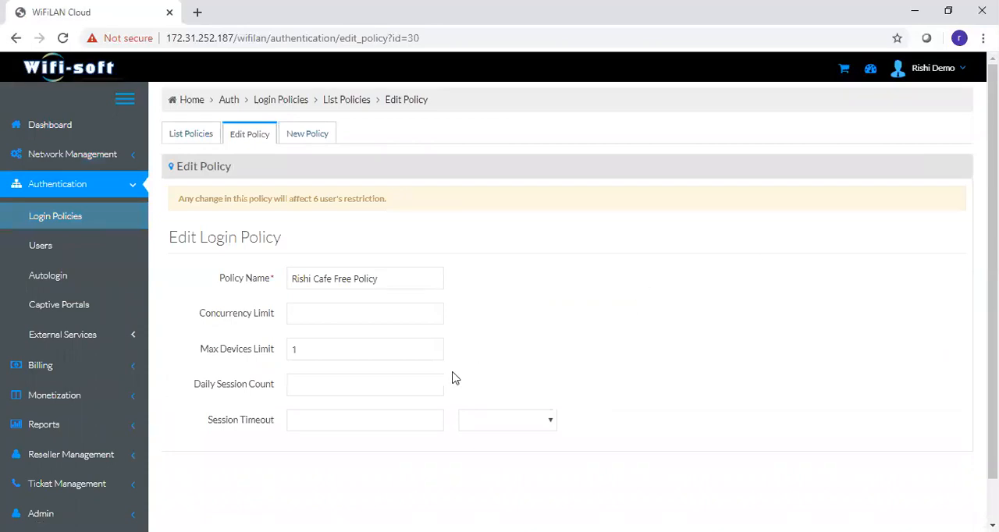
scroll(455, 379, "down", 1)
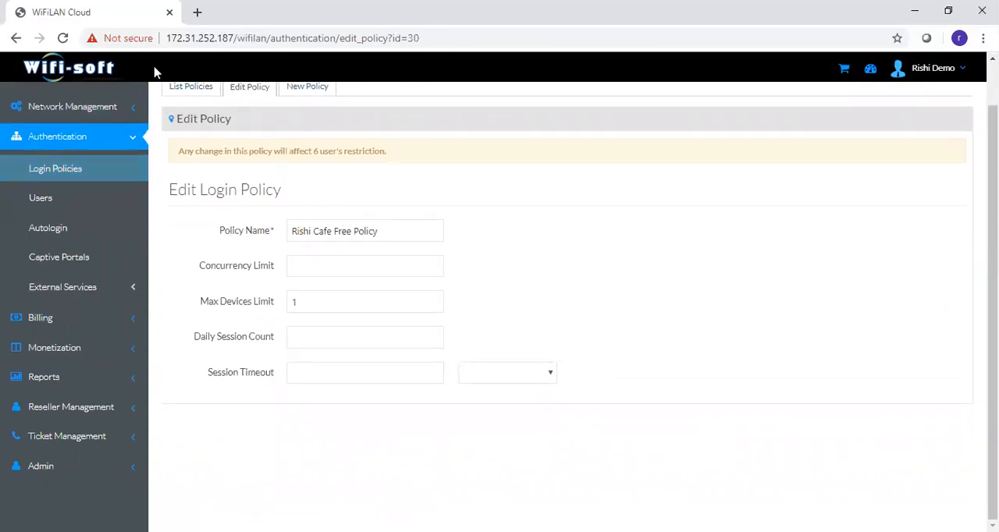
left_click(190, 89)
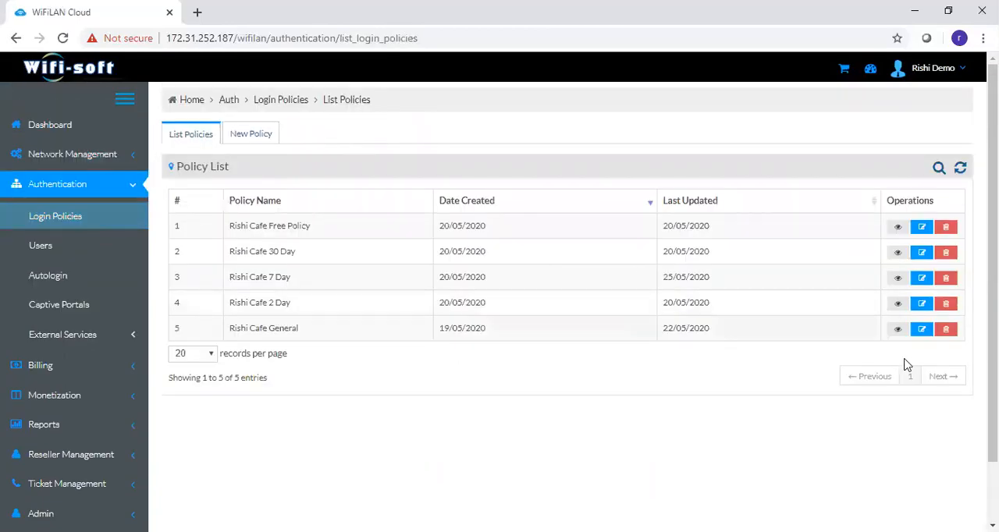
- Open the cafe's General login policy and examine its Max Devices Limit and Daily Session Count fields
left_click(926, 332)
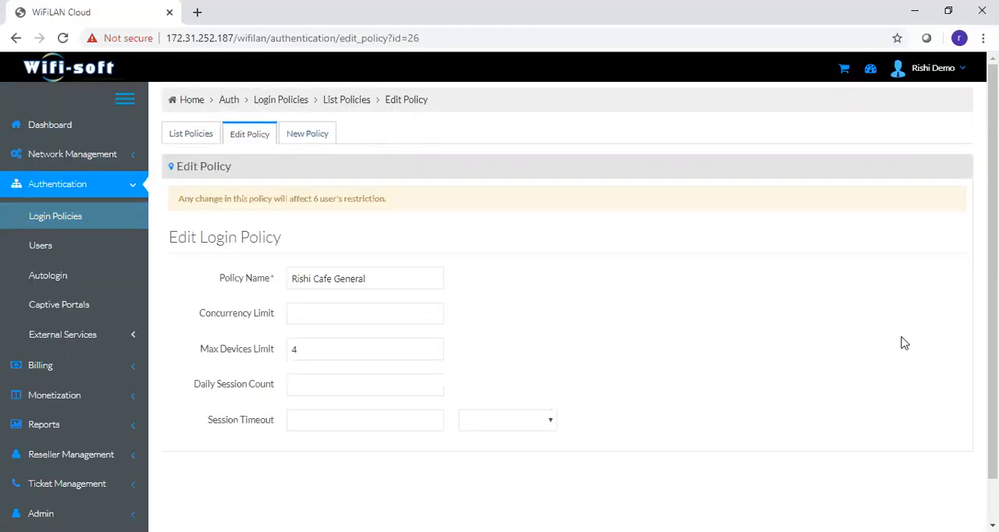
left_click_drag(236, 353, 271, 362)
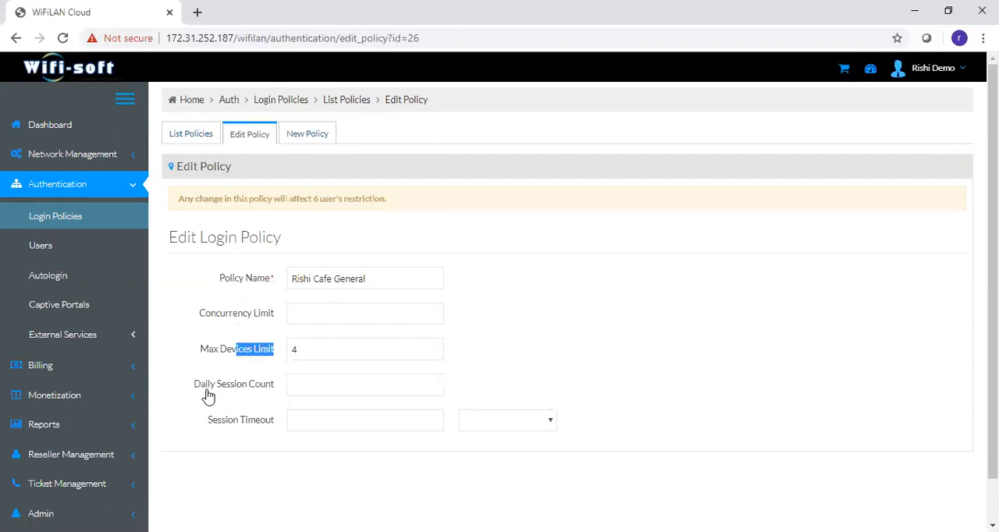
left_click_drag(217, 395, 264, 396)
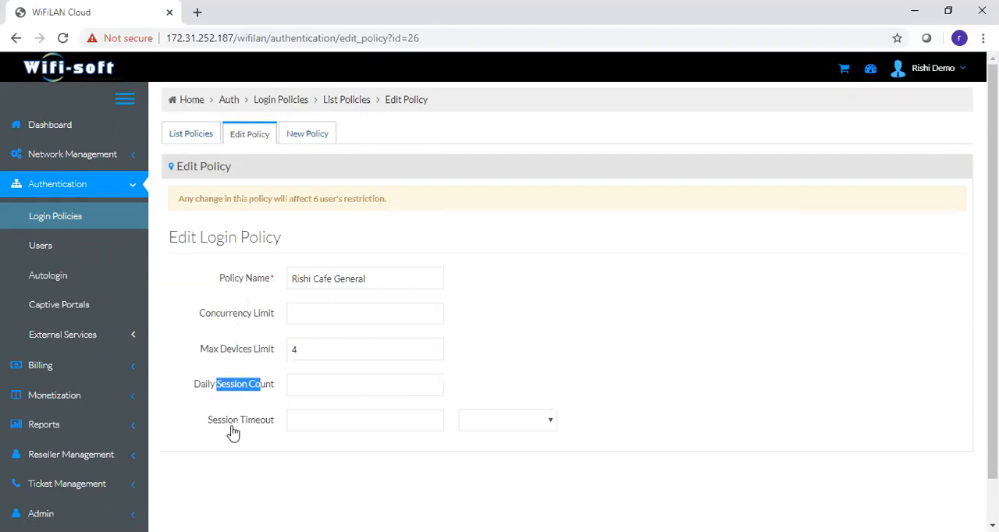
- Open a new login policy form and examine its time quota, bandwidth quota, download rate and upload rate fields
left_click(288, 134)
scroll(568, 313, "down", 2)
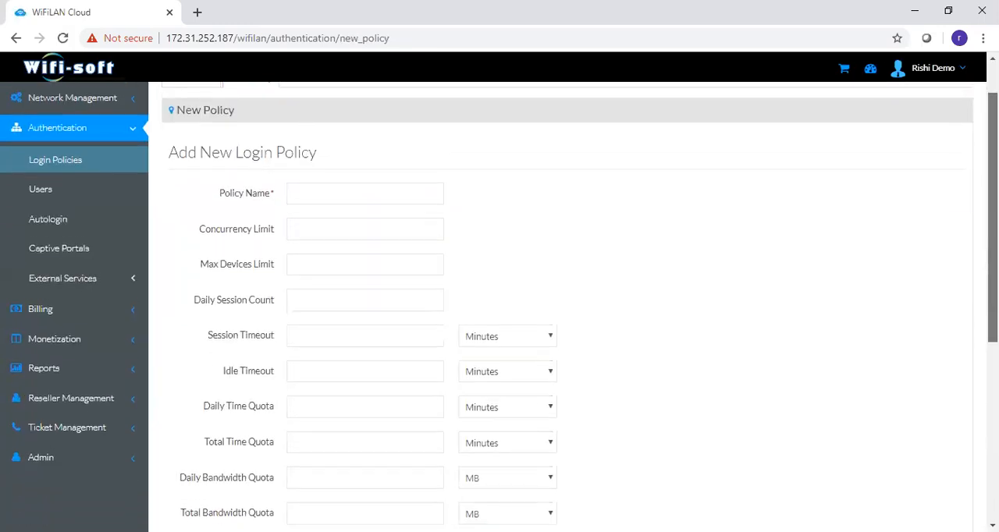
scroll(609, 308, "down", 1)
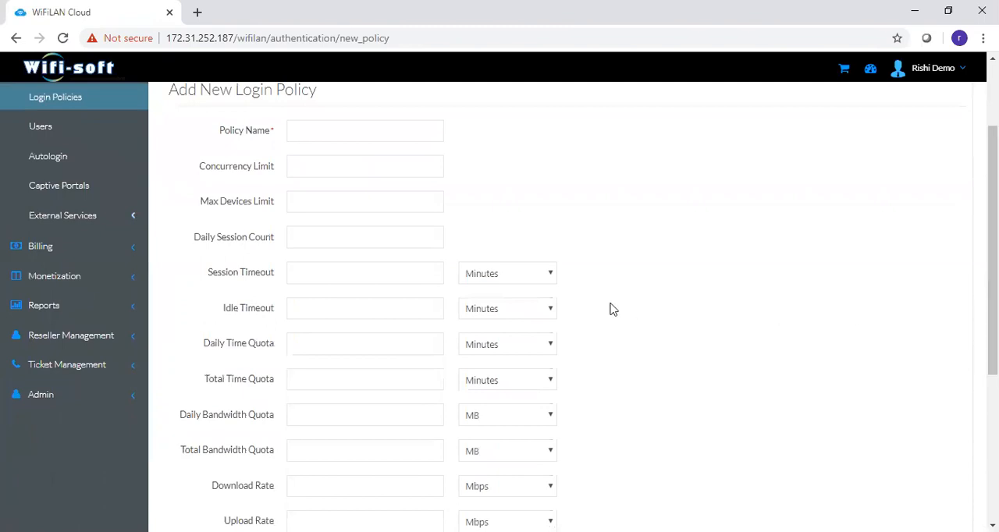
left_click_drag(202, 344, 279, 357)
left_click_drag(178, 426, 282, 429)
left_click_drag(210, 492, 268, 499)
left_click_drag(224, 525, 240, 531)
left_click(234, 429)
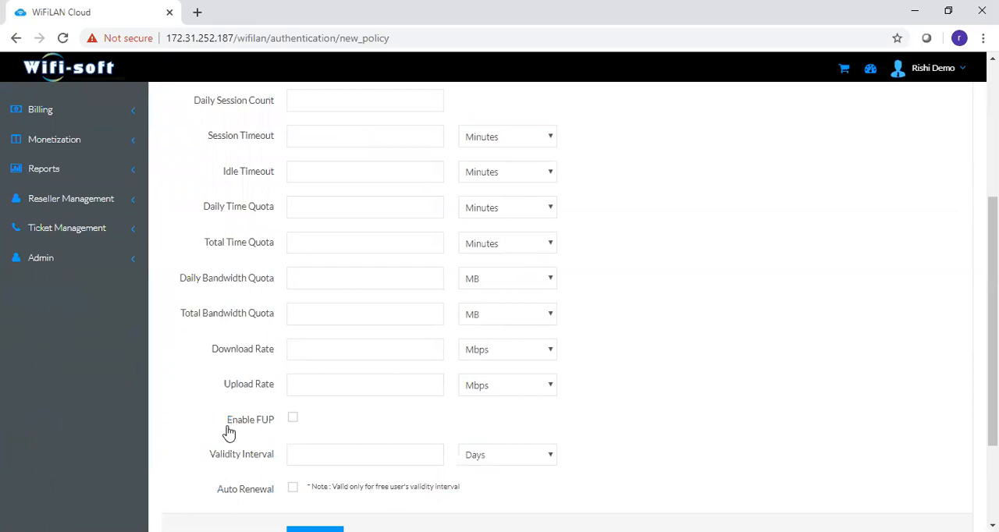
- Enable FUP in the new login policy and set the maximum data usage per day to 500 MB
left_click_drag(227, 427, 275, 431)
left_click(298, 422)
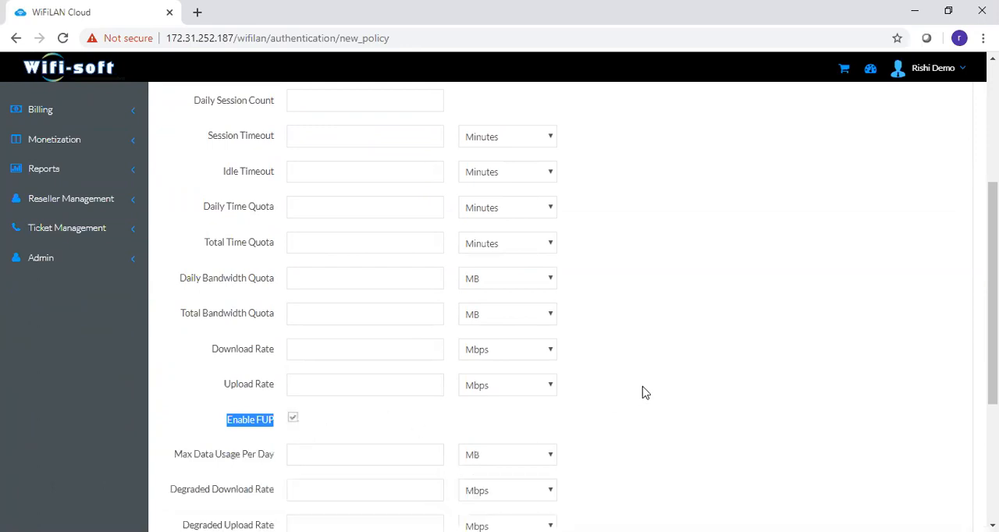
scroll(643, 393, "down", 2)
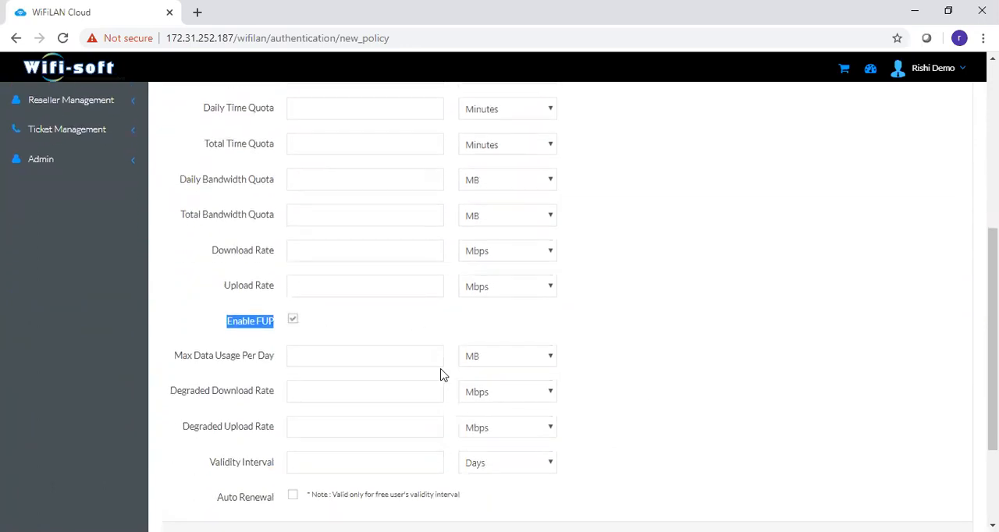
left_click(435, 360)
type("500")
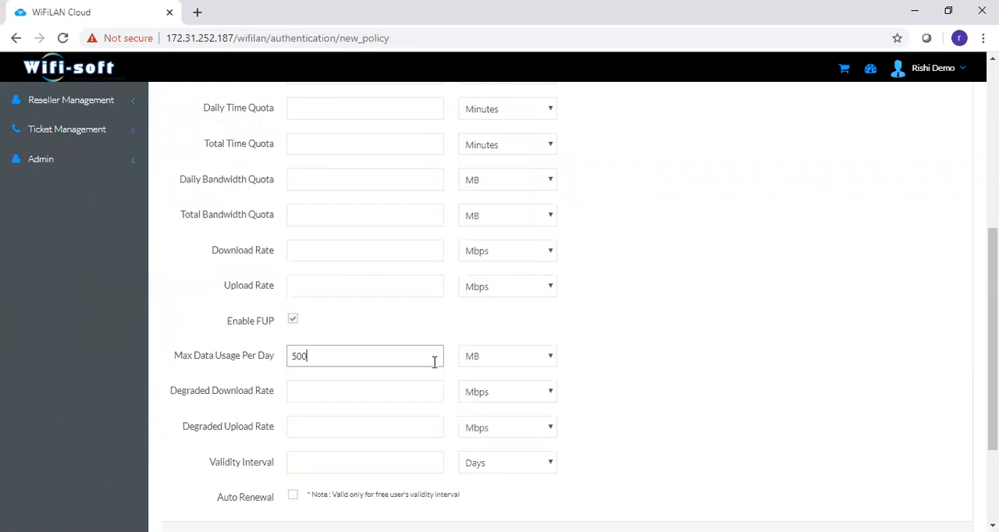
left_click(672, 345)
- Set both the degraded download rate and the degraded upload rate of the new login policy to 256 Kbps
left_click(385, 395)
left_click(367, 434)
left_click(504, 392)
left_click(494, 410)
left_click(414, 426)
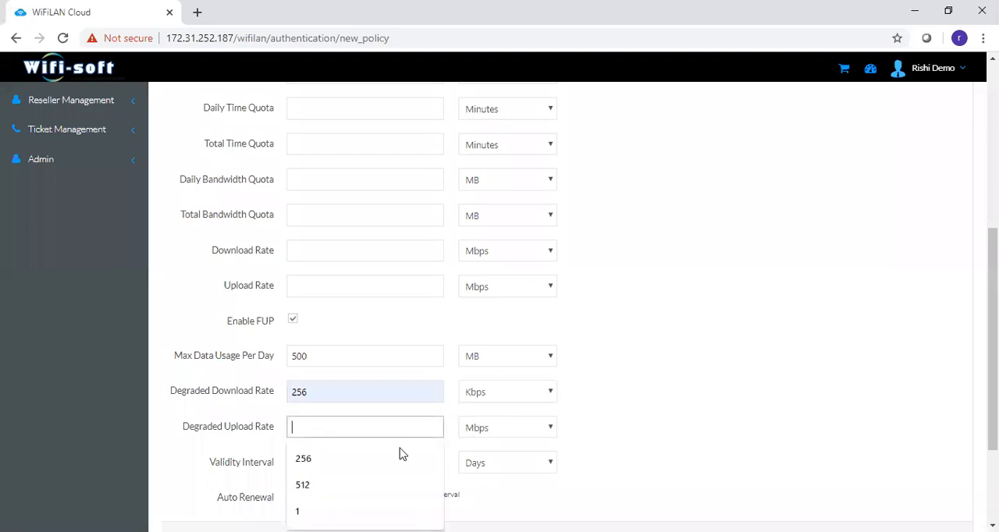
left_click(399, 457)
left_click(535, 433)
left_click(516, 448)
- Open the authentication users list and look over the user types, networks, policies and statuses
scroll(695, 353, "up", 4)
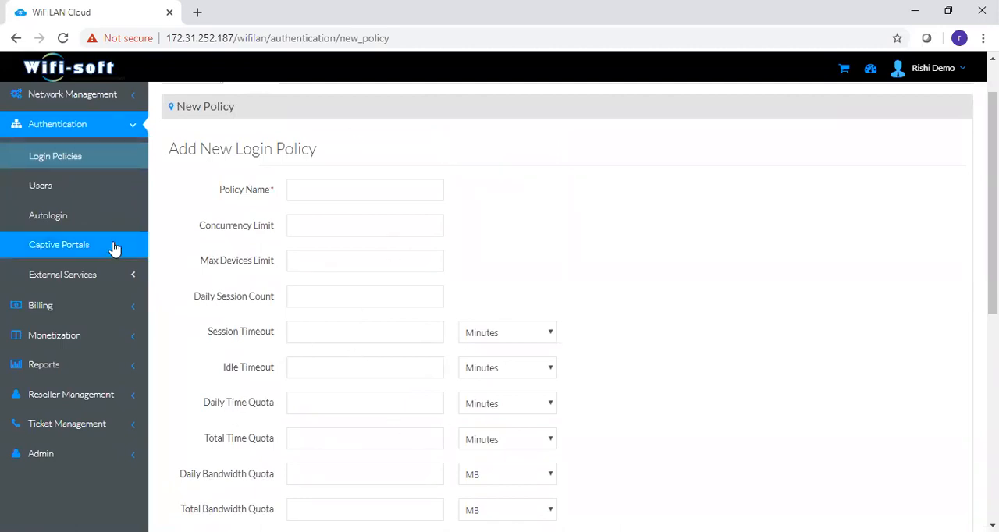
left_click(53, 192)
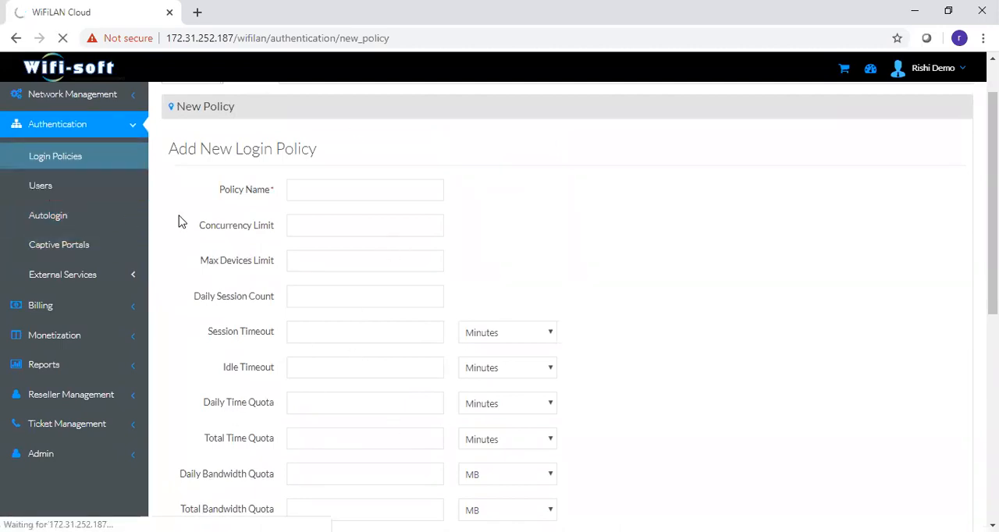
left_click(41, 187)
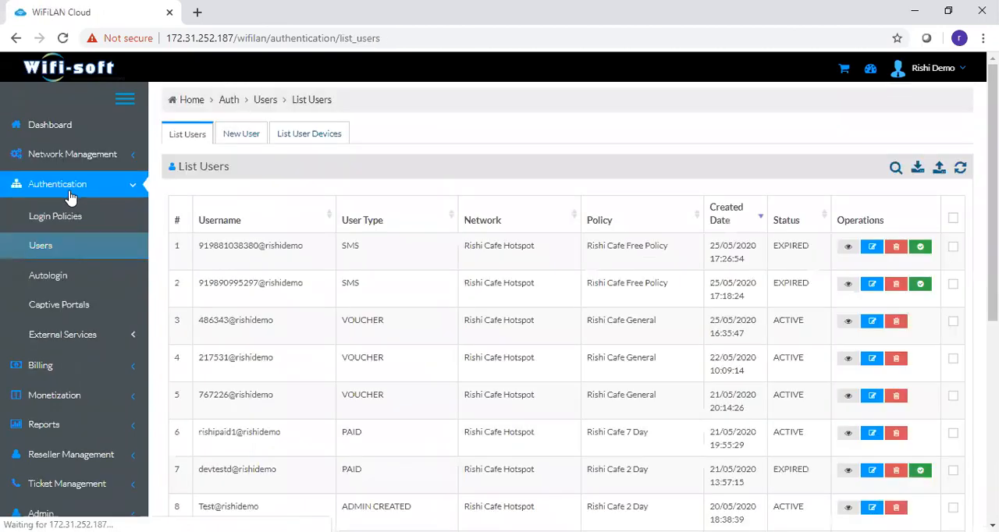
scroll(918, 237, "down", 1)
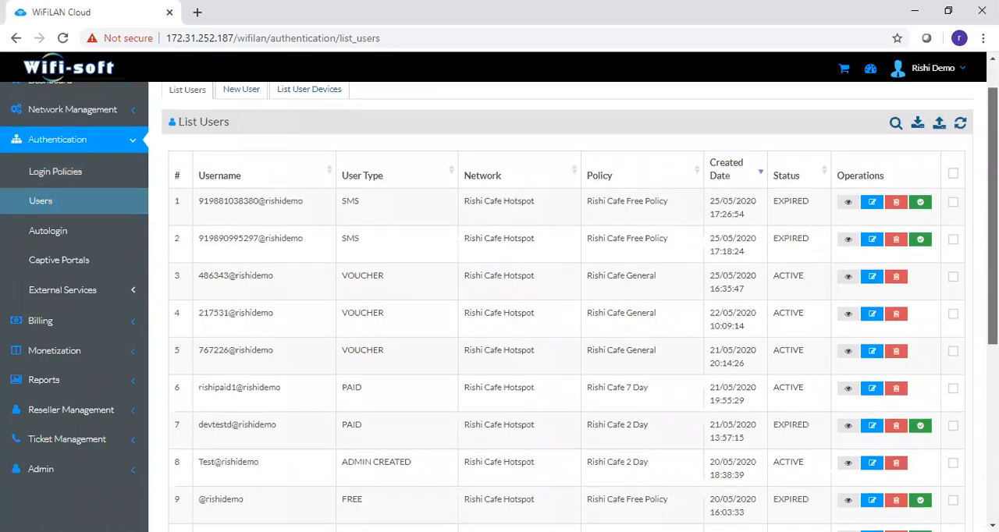
scroll(912, 312, "down", 1)
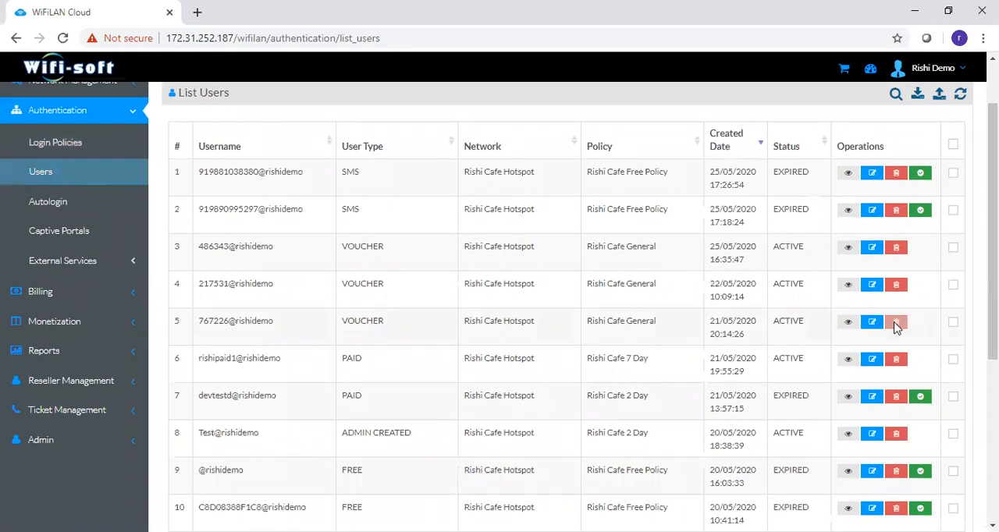
- Open the details of the active paid user on the 7 Day policy and examine the usage summary and personal information
left_click(849, 361)
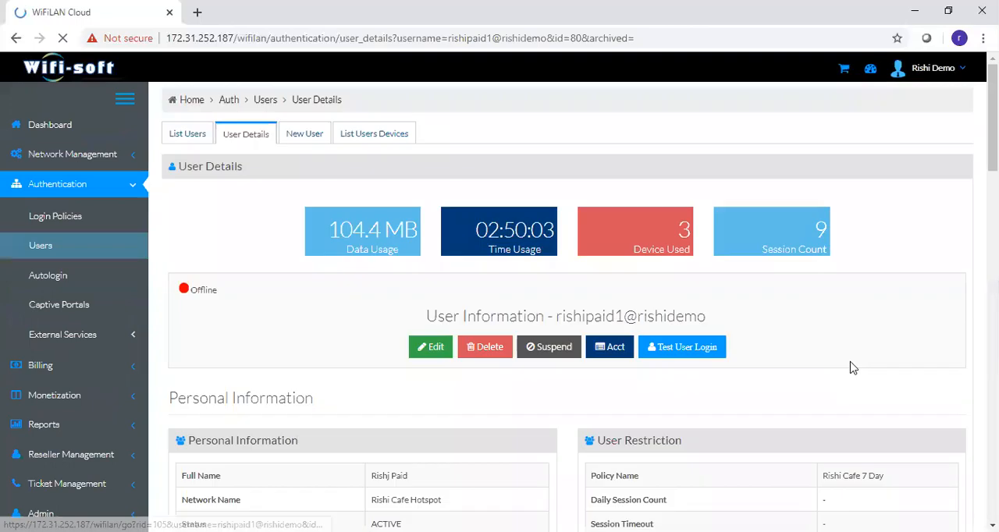
scroll(500, 297, "down", 1)
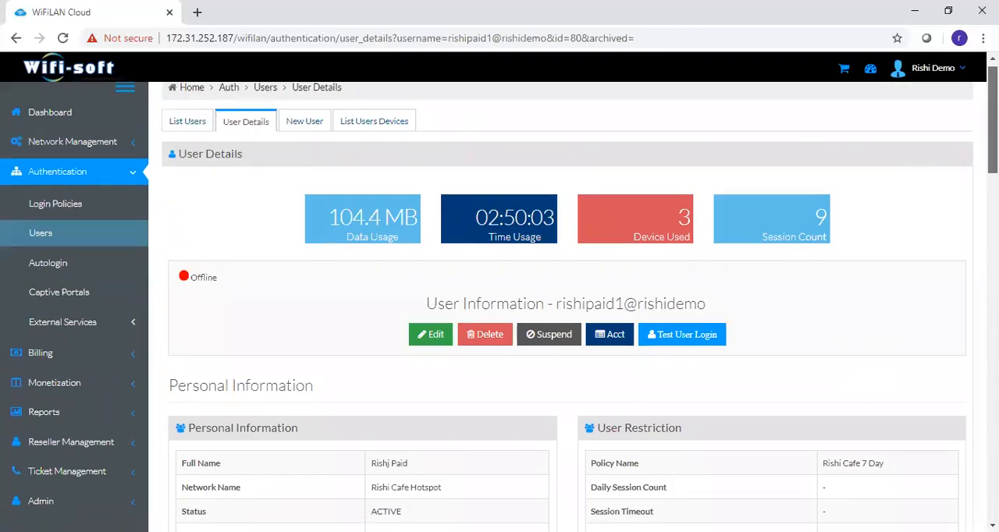
scroll(499, 296, "down", 1)
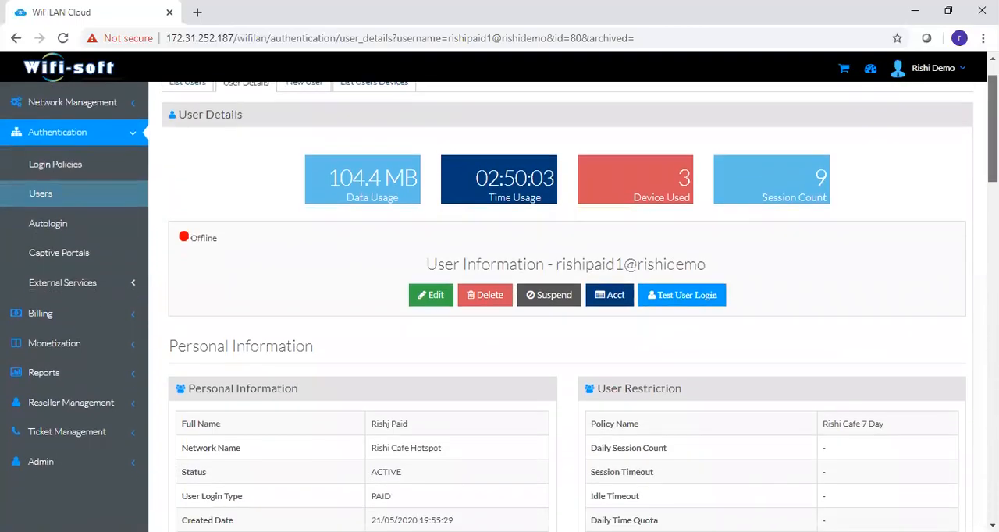
scroll(500, 296, "down", 1)
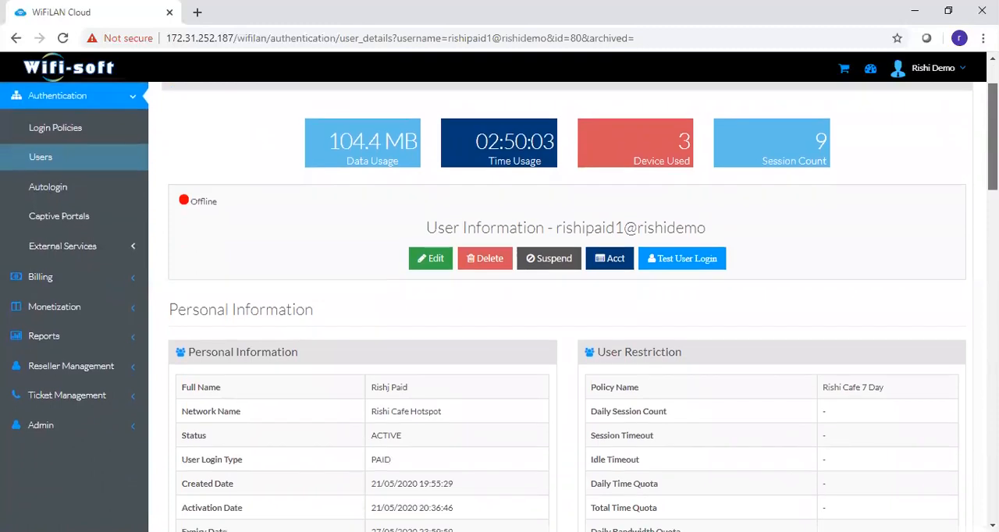
triple_click(685, 147)
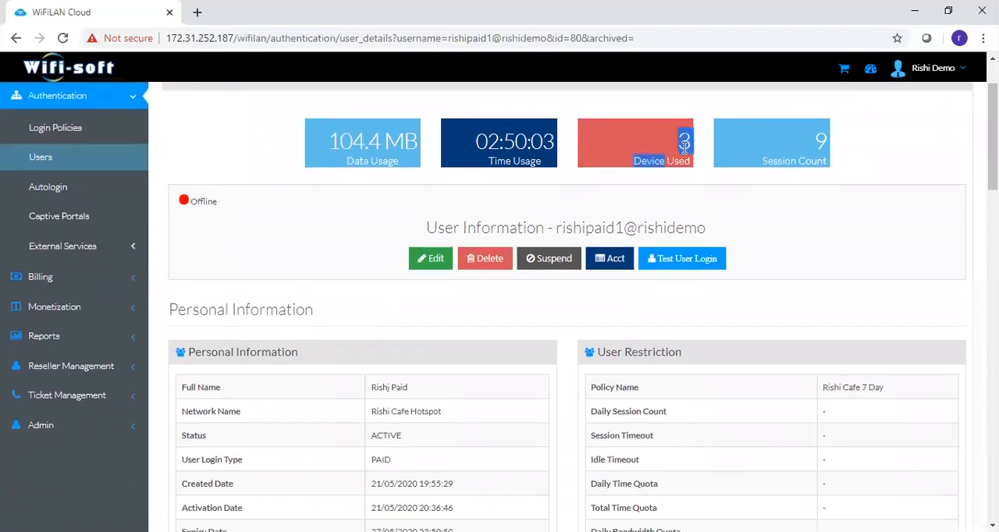
left_click(717, 204)
scroll(781, 236, "down", 5)
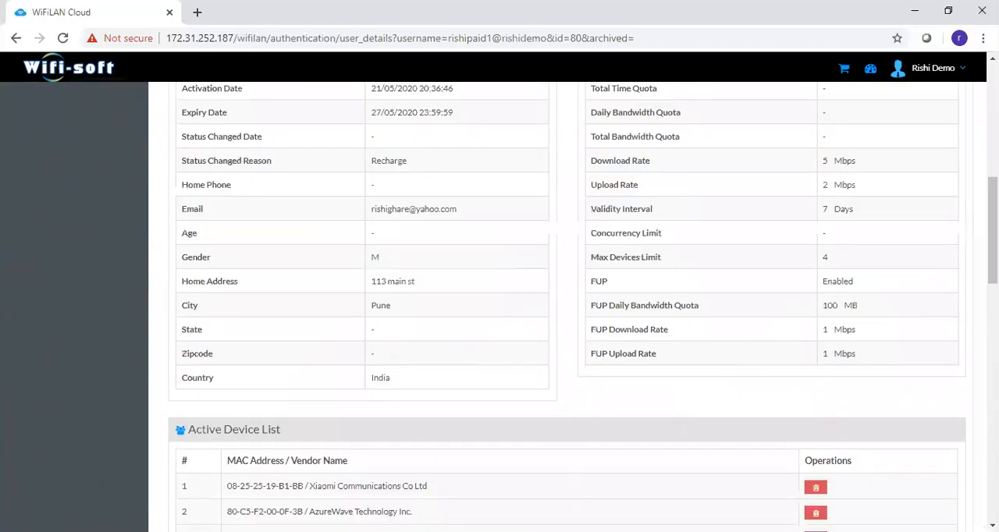
scroll(780, 236, "up", 2)
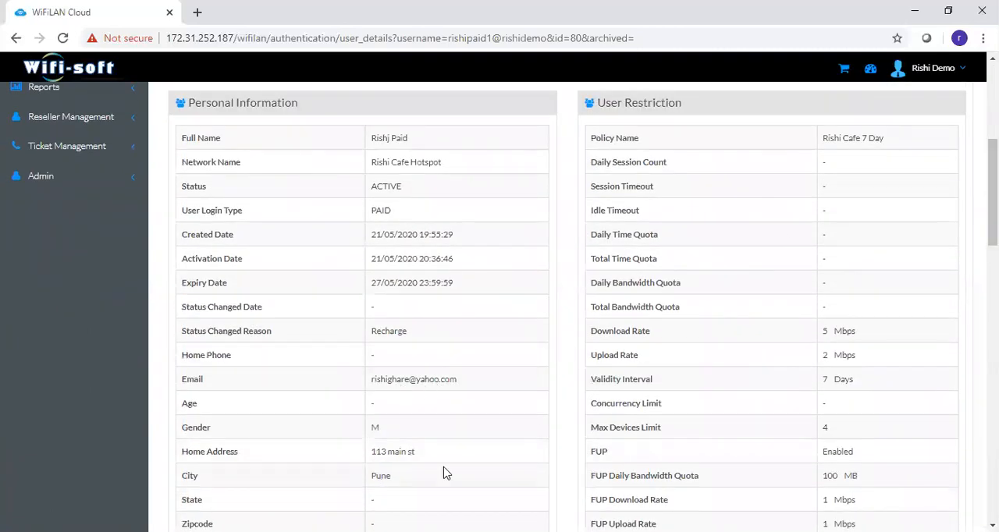
- Examine the paid user's download rate, validity interval and device limit restrictions, plus the active device list and usage charts
scroll(960, 283, "down", 2)
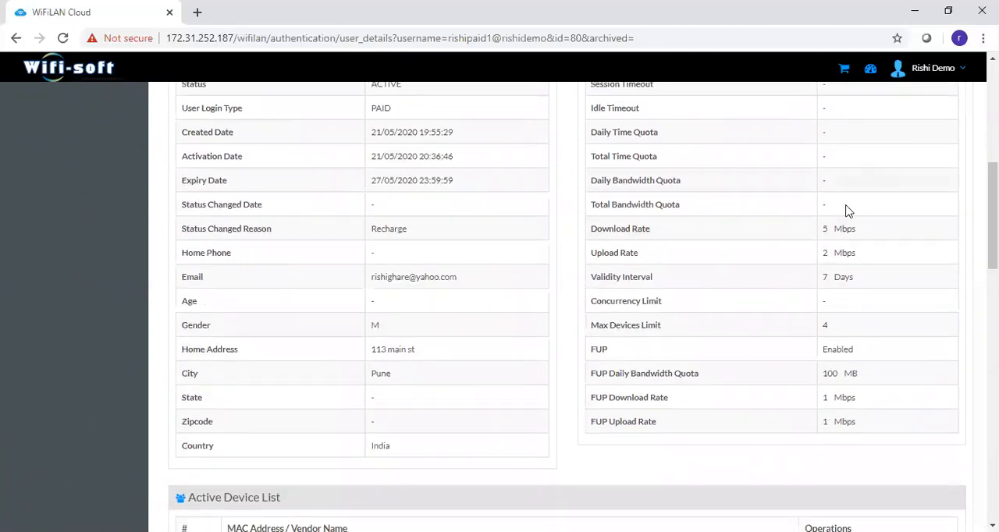
left_click_drag(823, 231, 842, 231)
left_click_drag(598, 279, 654, 284)
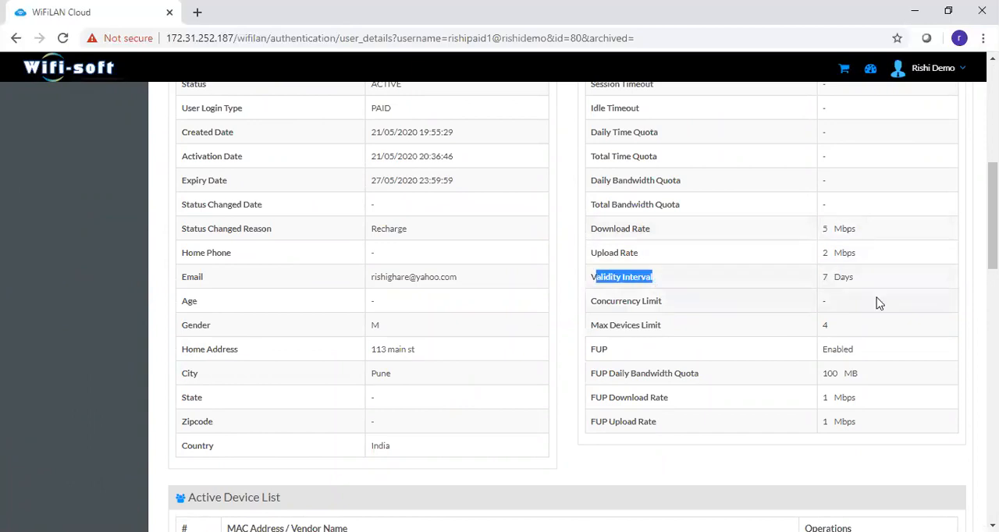
left_click_drag(827, 281, 854, 285)
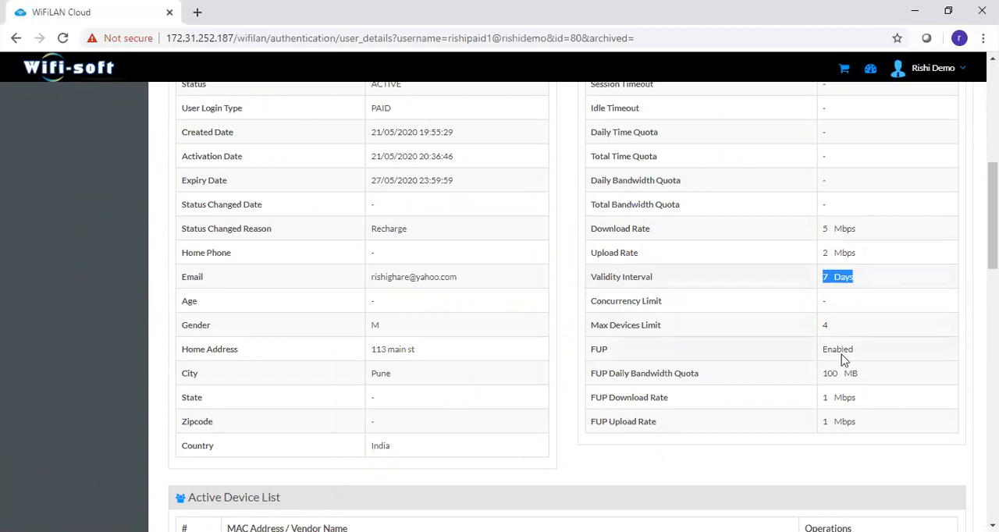
left_click_drag(823, 326, 829, 326)
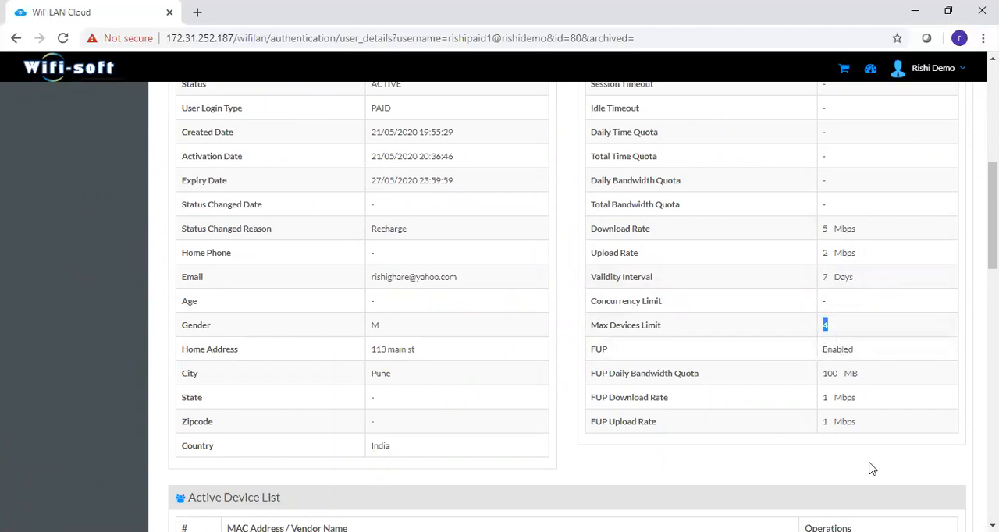
scroll(568, 307, "down", 2)
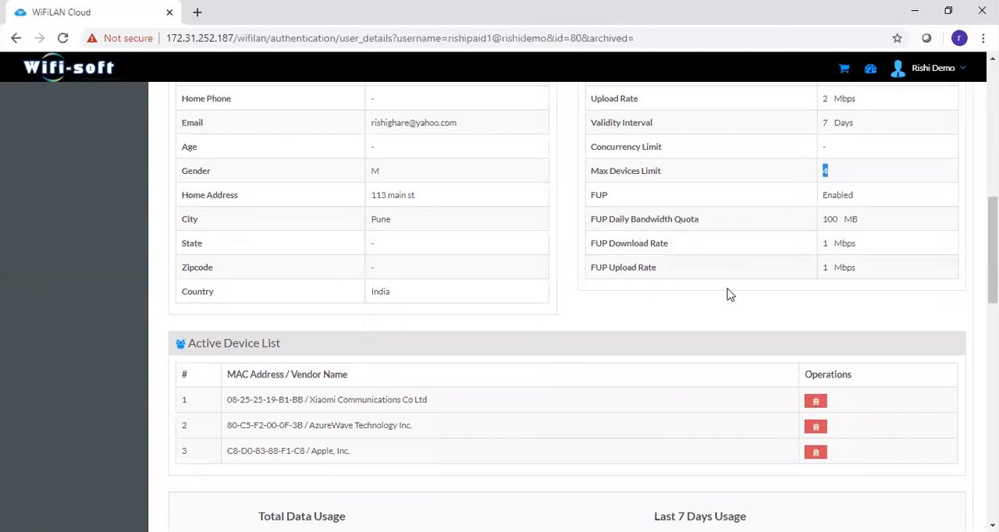
scroll(567, 306, "down", 3)
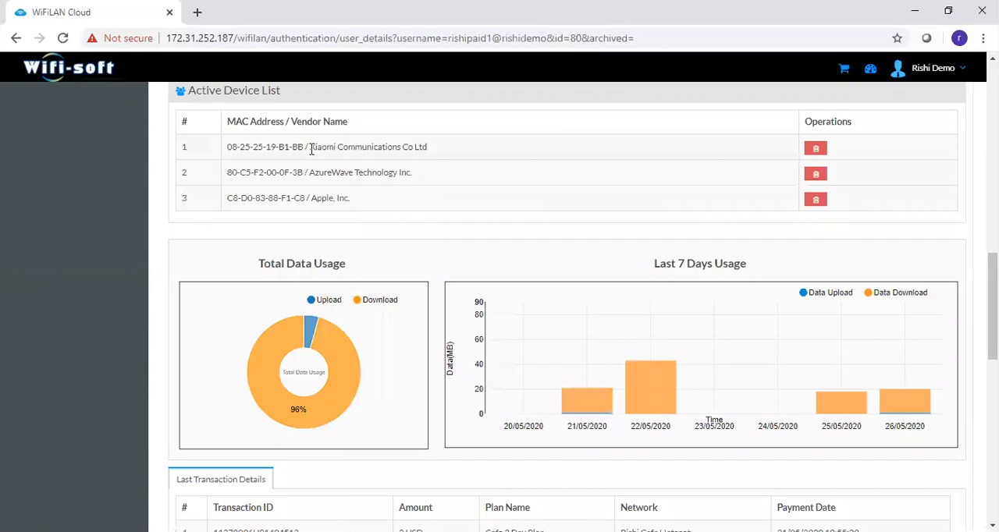
- Examine the paid user's active device vendors, last seven days' data usage, last transactions and last five sessions
left_click_drag(311, 149, 417, 159)
left_click_drag(334, 172, 398, 176)
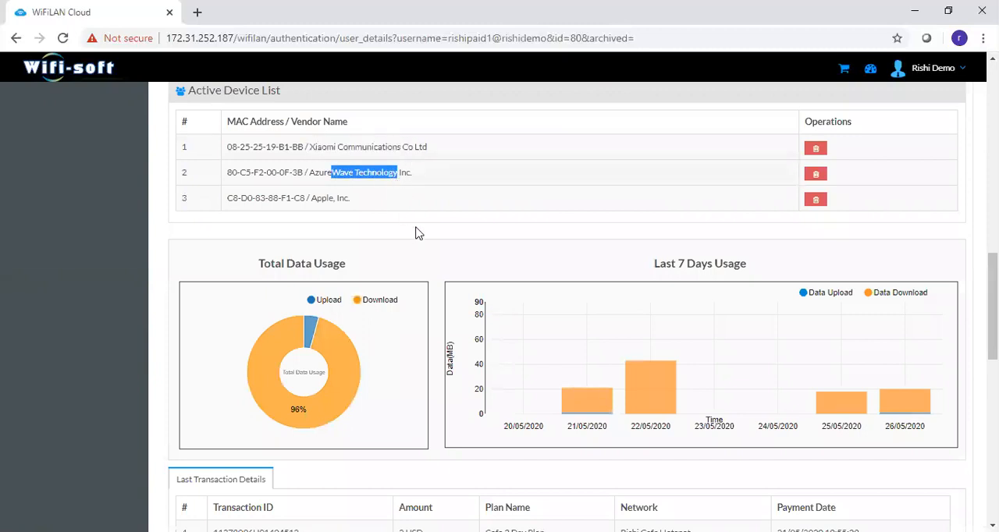
scroll(828, 281, "down", 2)
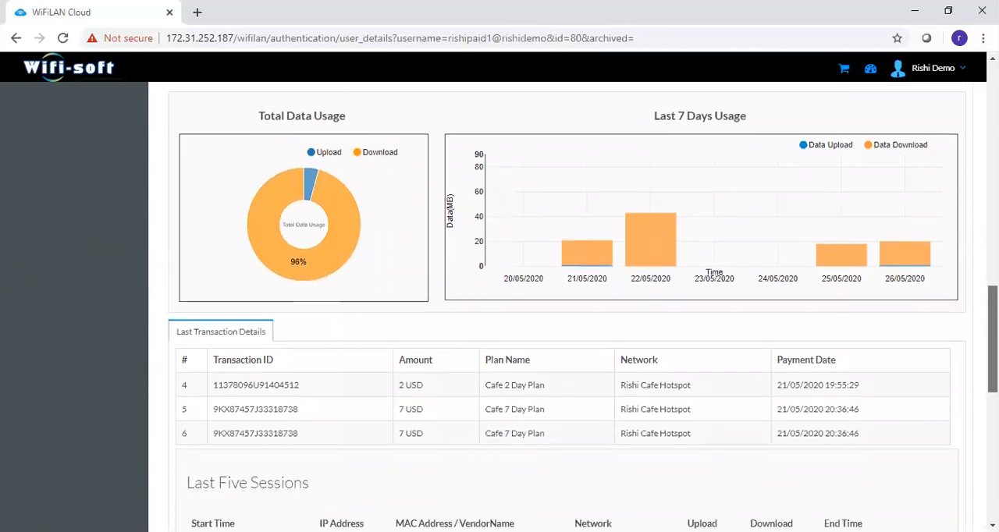
mouse_move(862, 252)
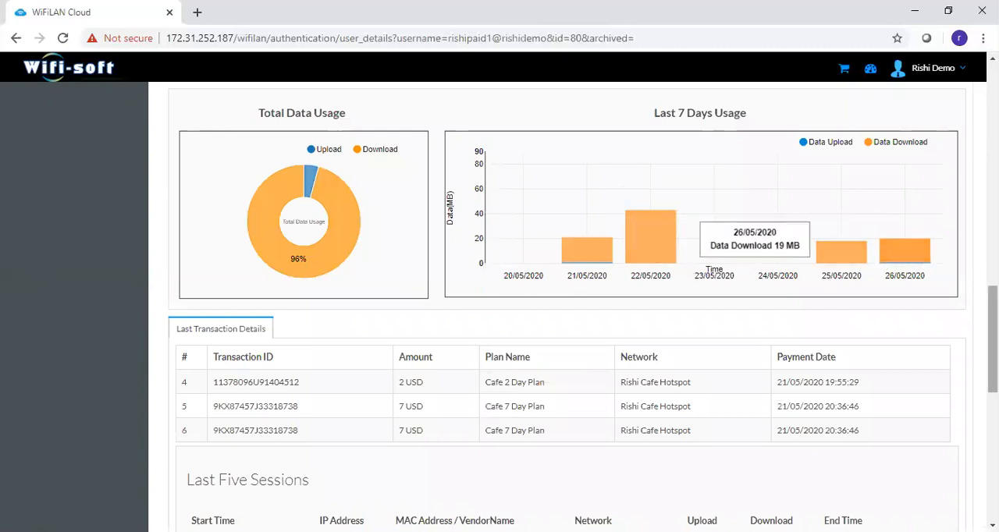
scroll(598, 305, "down", 2)
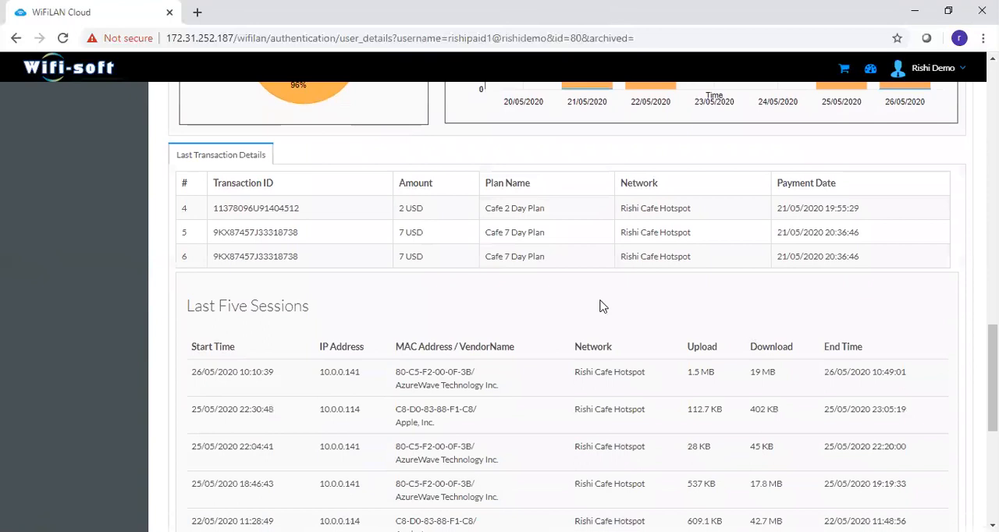
left_click_drag(225, 207, 395, 220)
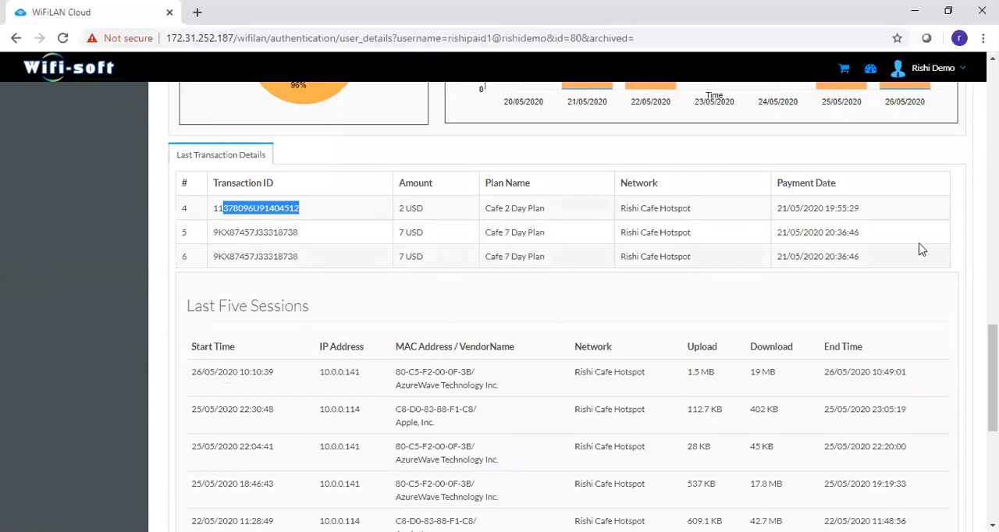
- Open the captive portals list and try the cafe hotspot's portal URL in a new browser tab
left_click_drag(993, 356, 954, 117)
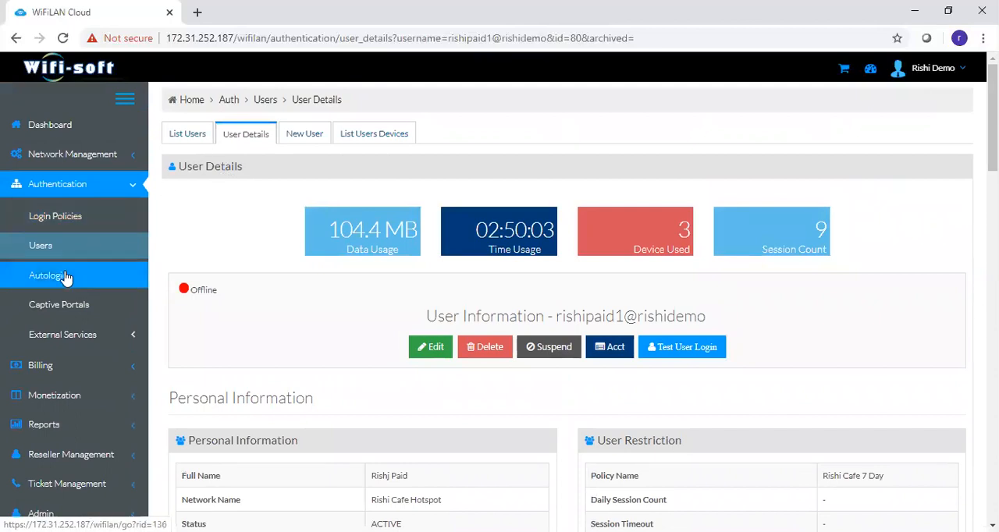
left_click(44, 310)
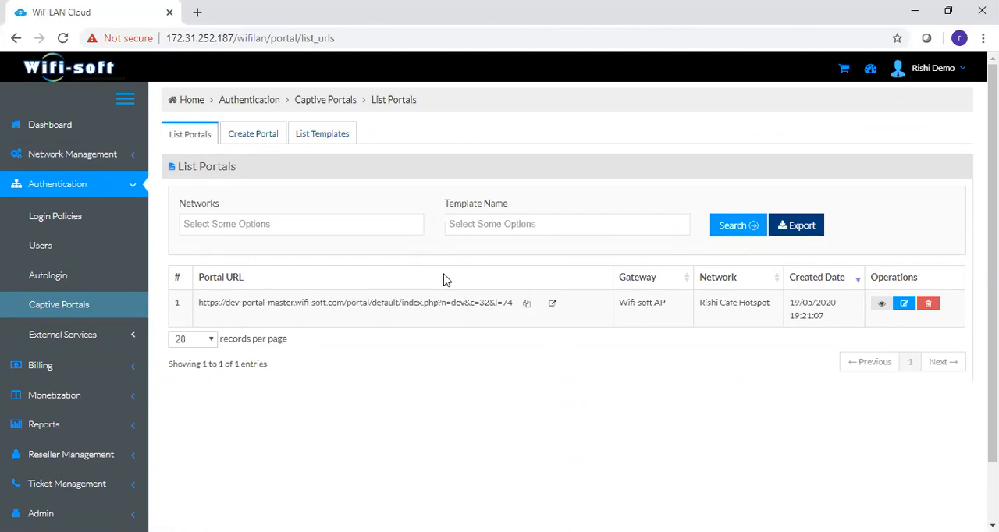
left_click(552, 302)
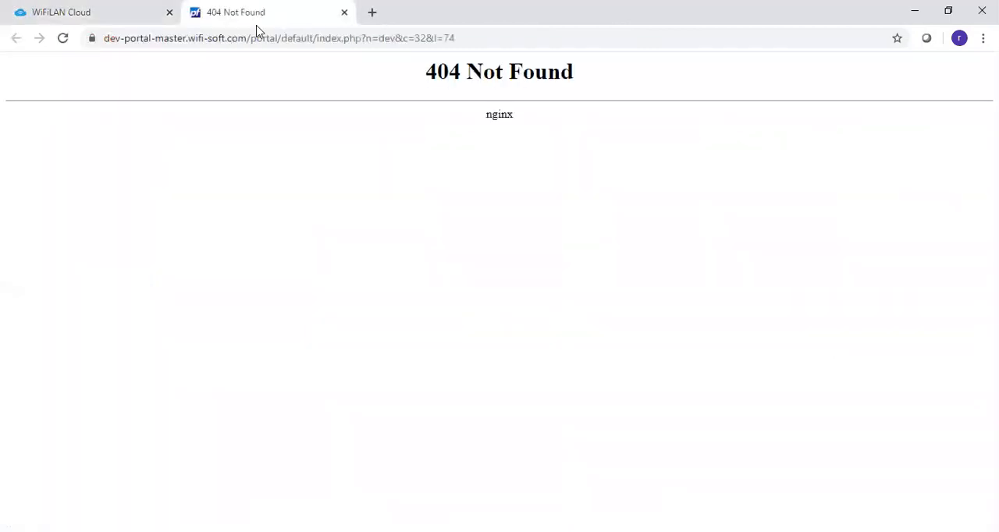
left_click(344, 12)
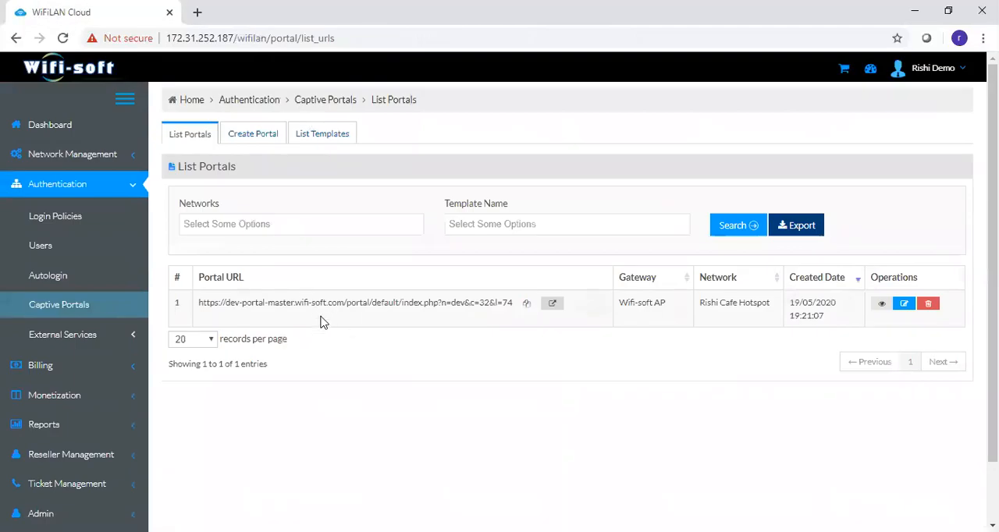
- Try the cafe hotspot's portal URL again, inspect its web address, and return to the portal list
left_click(552, 304)
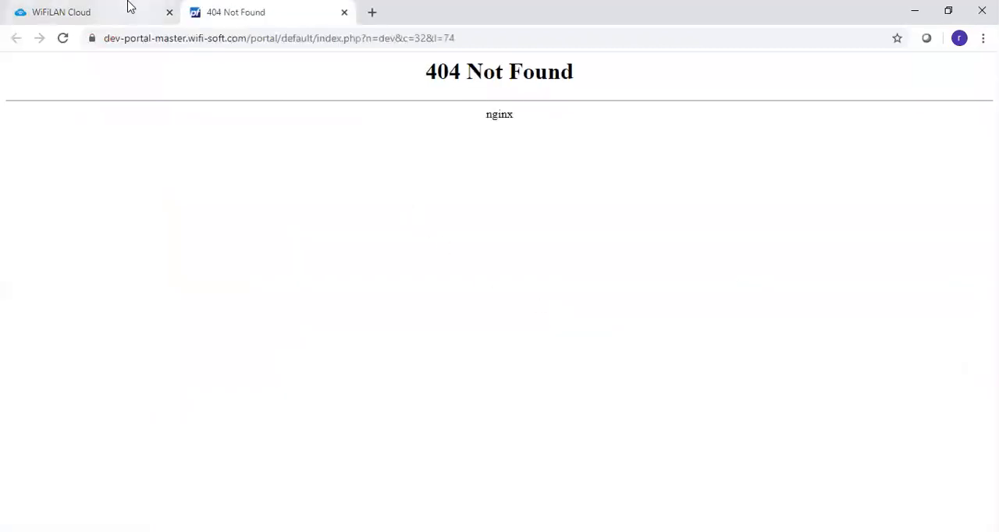
left_click_drag(248, 39, 89, 66)
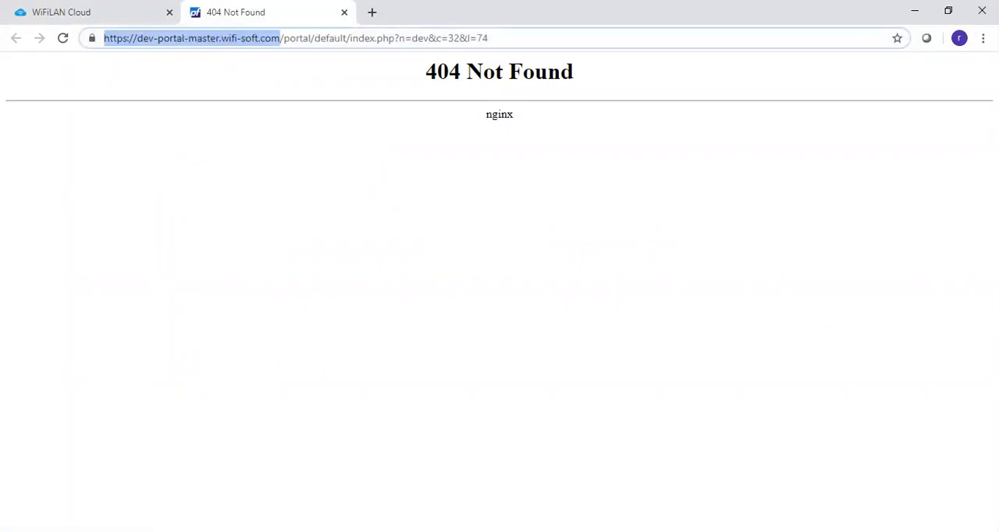
key("alt+Tab")
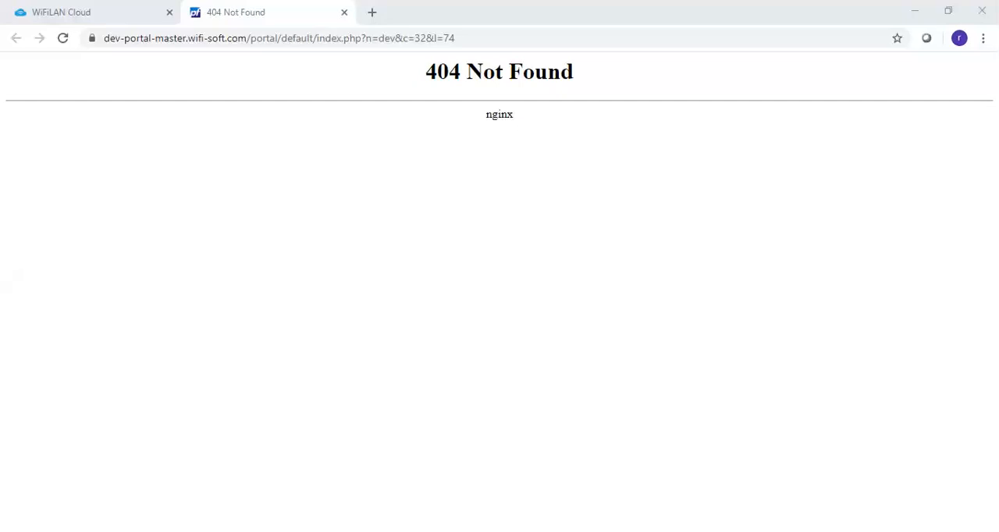
left_click(238, 37)
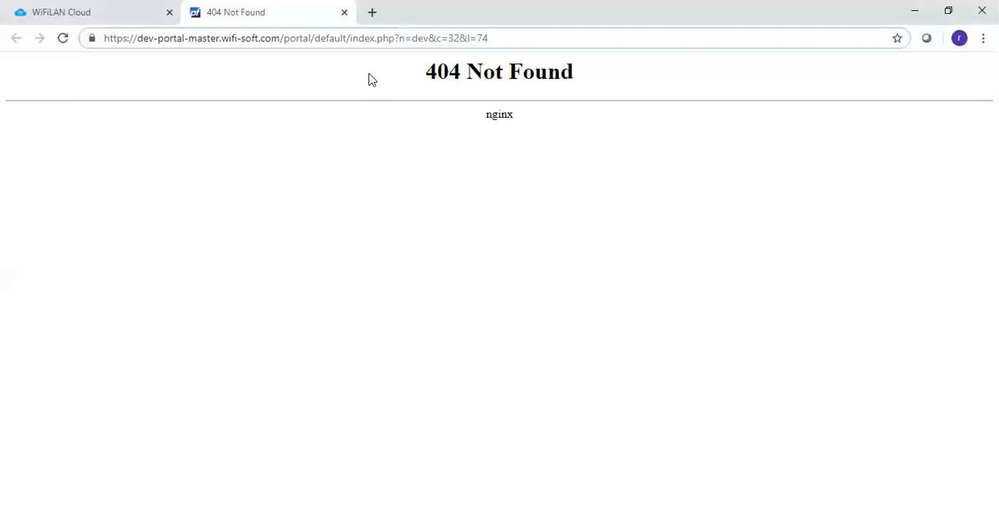
left_click(257, 115)
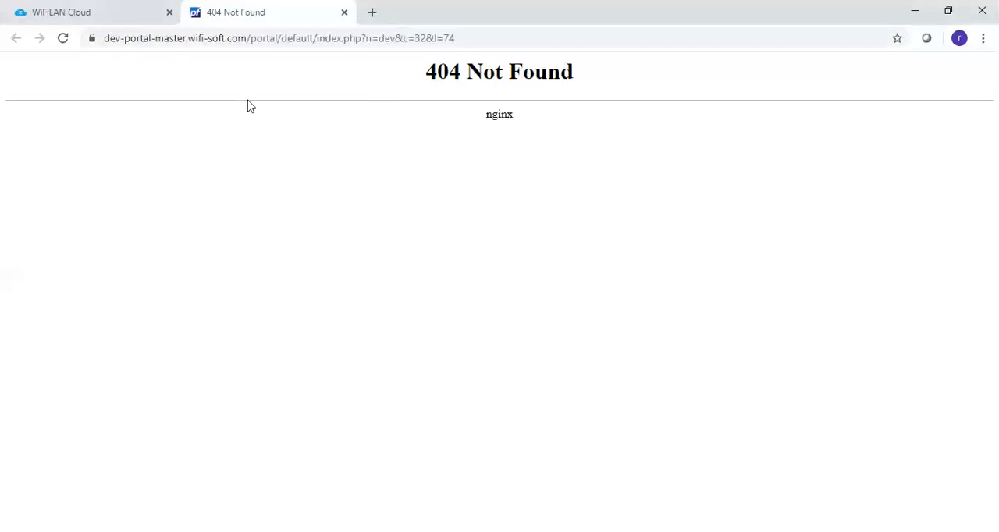
left_click(131, 17)
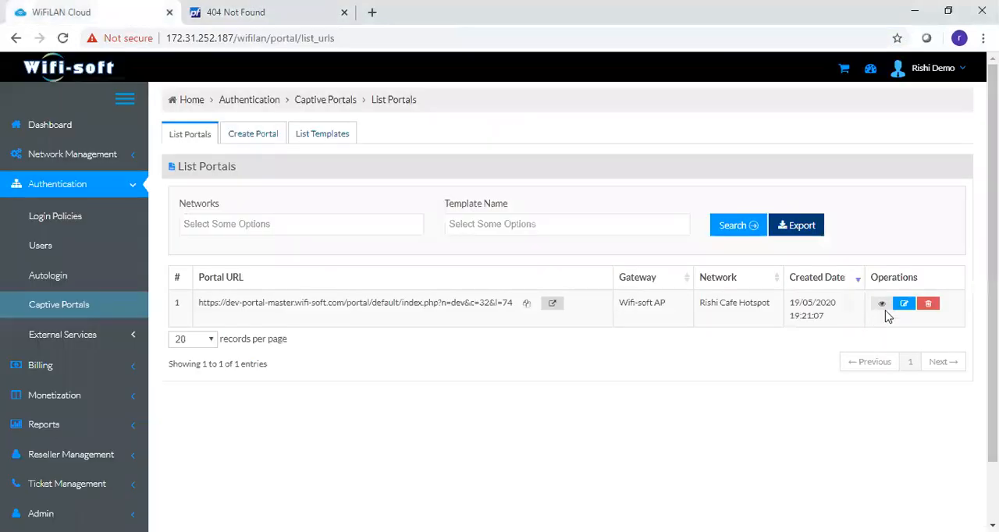
- Open the cafe hotspot portal for editing and examine its general language options and available login methods
left_click(904, 303)
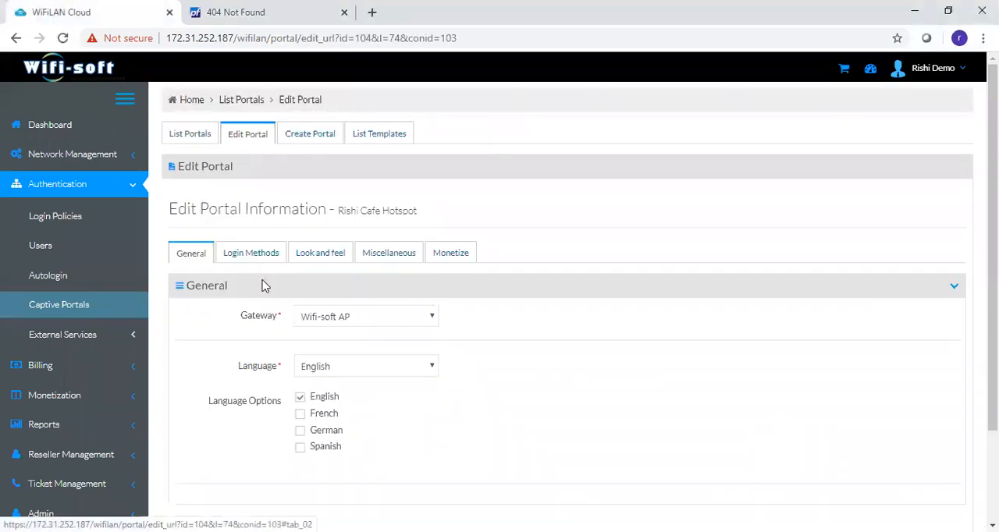
left_click_drag(208, 407, 282, 415)
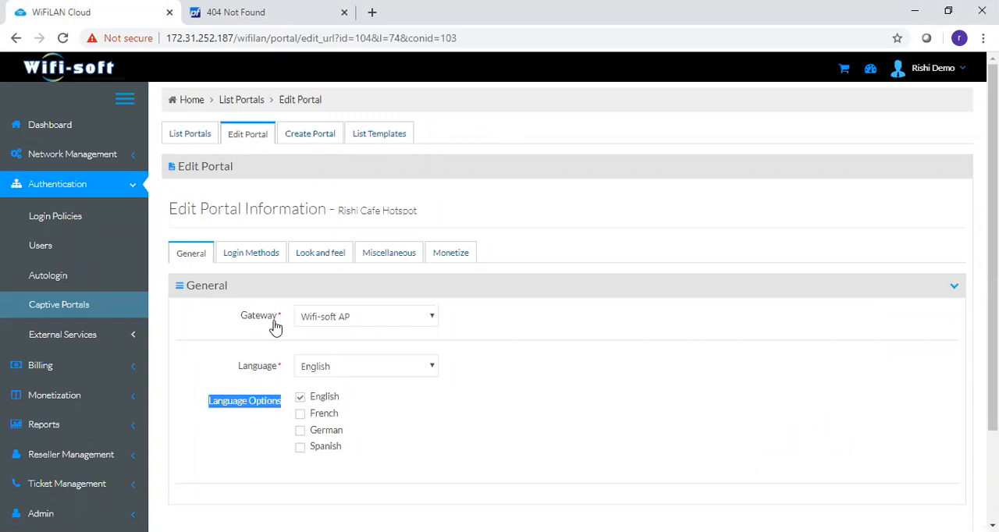
left_click(252, 258)
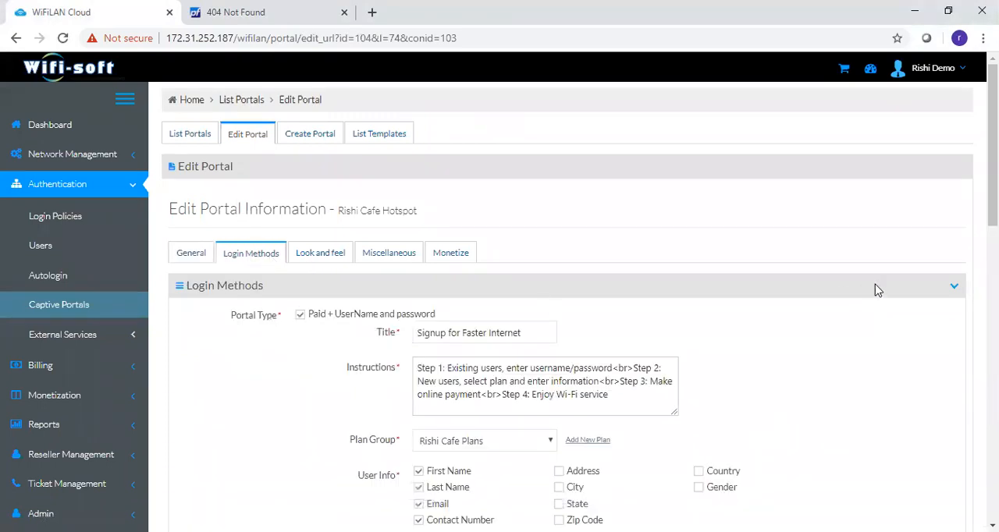
scroll(992, 156, "down", 1)
scroll(597, 205, "down", 1)
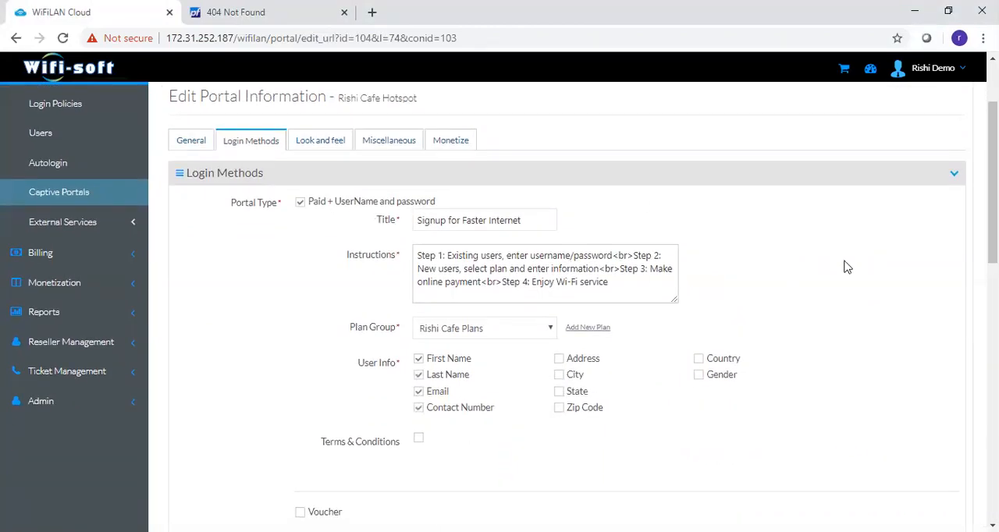
scroll(505, 353, "down", 2)
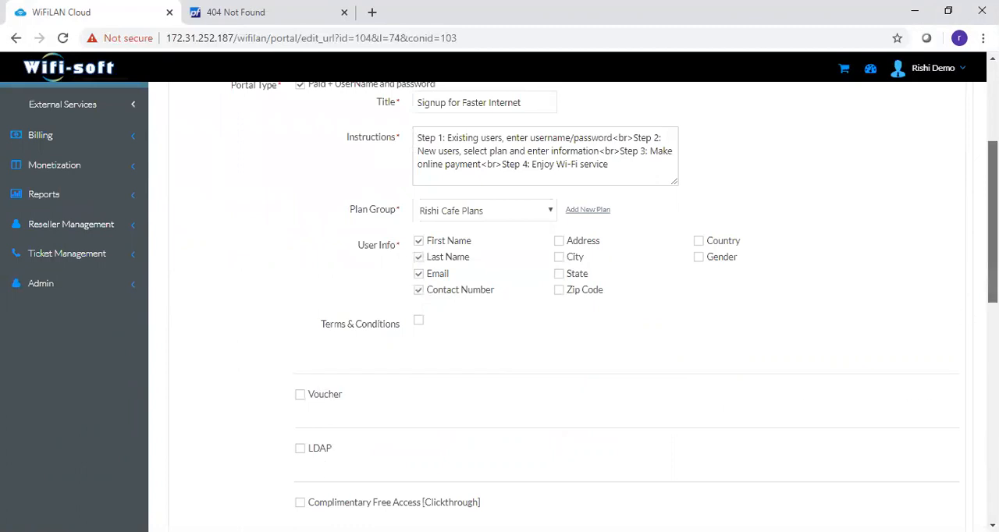
scroll(992, 304, "down", 3)
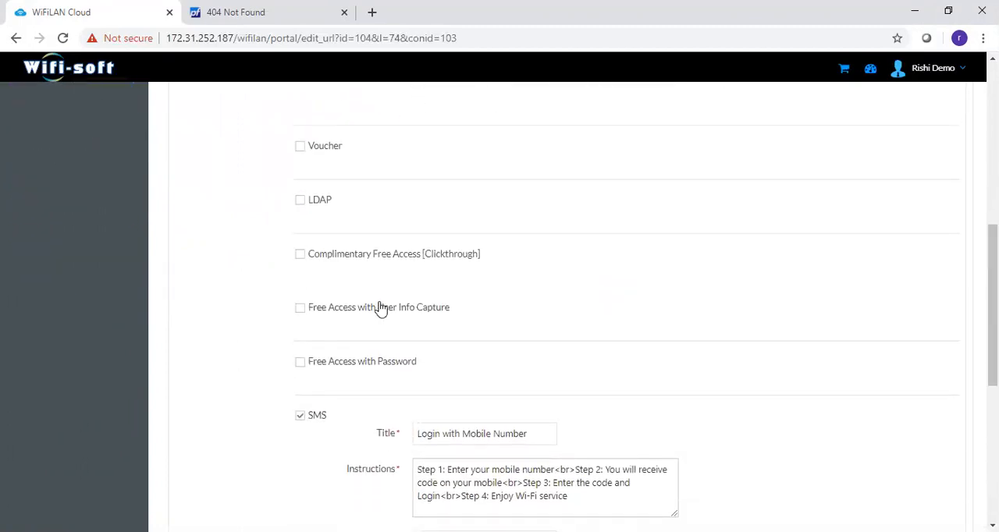
- Enable Free Access with User Info Capture for the portal and review its title, instructions, policy and user info fields
left_click(301, 309)
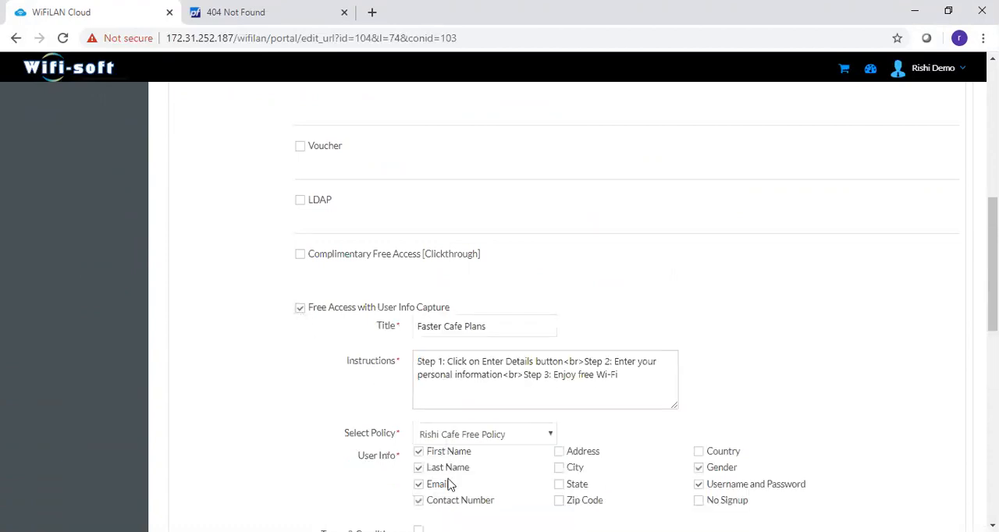
scroll(568, 317, "down", 3)
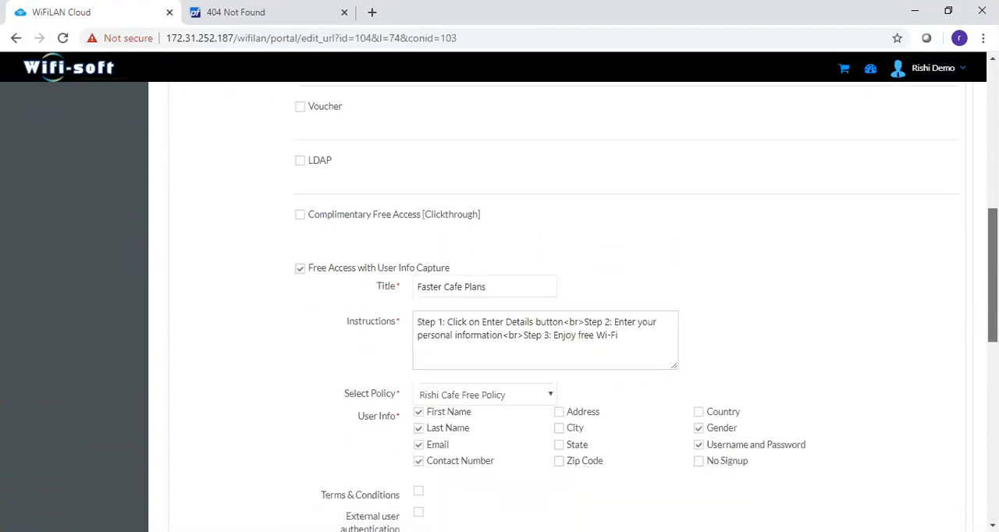
scroll(569, 317, "down", 2)
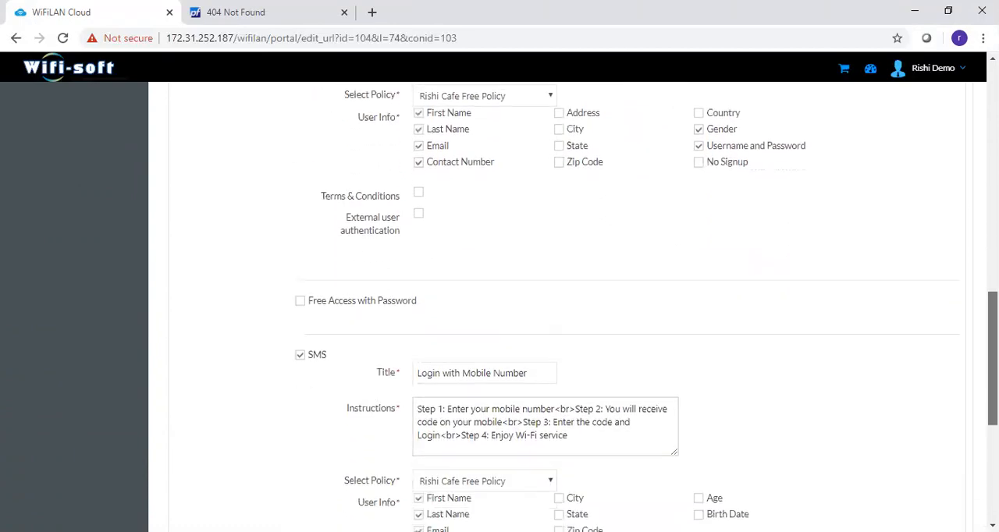
- Examine the portal's SMS login method settings and the Social Media login option
mouse_move(307, 363)
left_click_drag(307, 363, 323, 368)
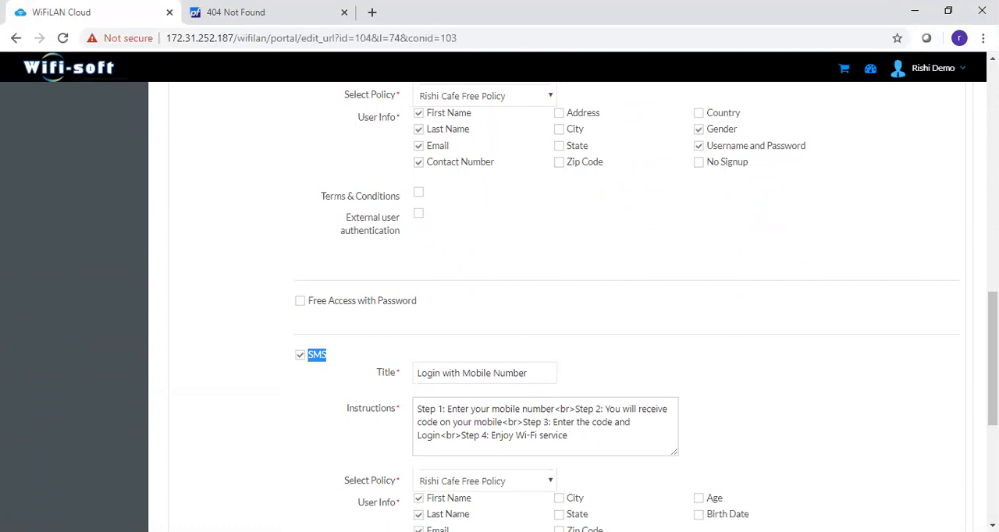
scroll(568, 312, "down", 2)
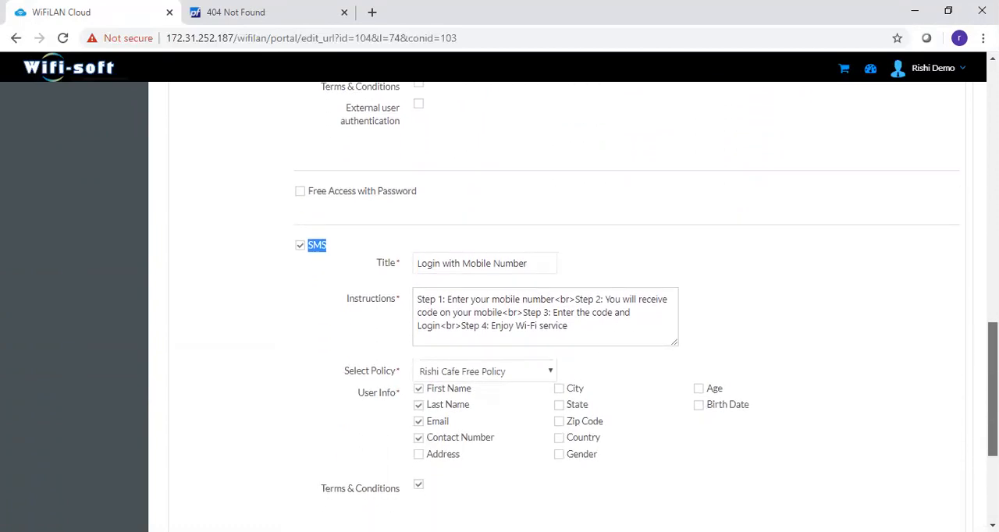
scroll(569, 312, "down", 3)
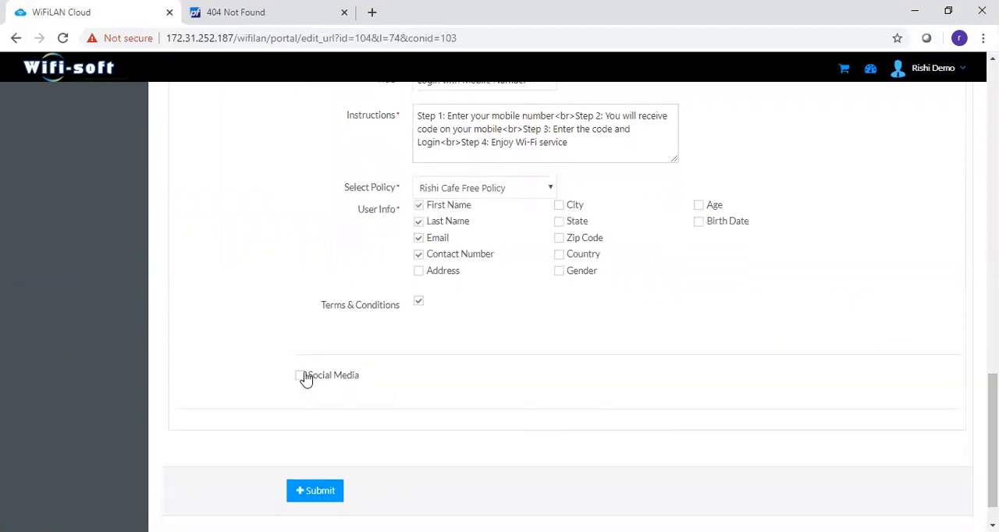
- Disable the portal's Free Access with User Info Capture login method
left_click_drag(992, 452, 992, 357)
scroll(929, 270, "up", 5)
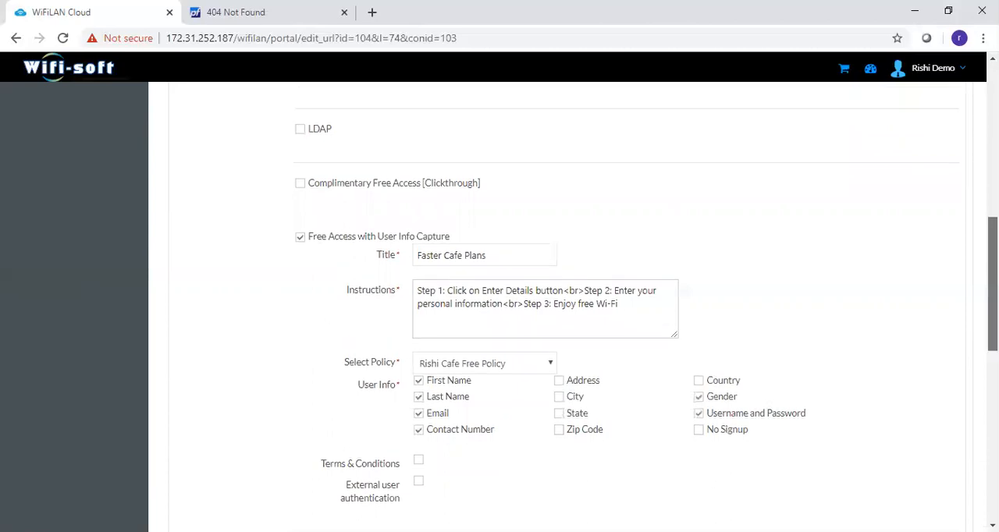
left_click(300, 269)
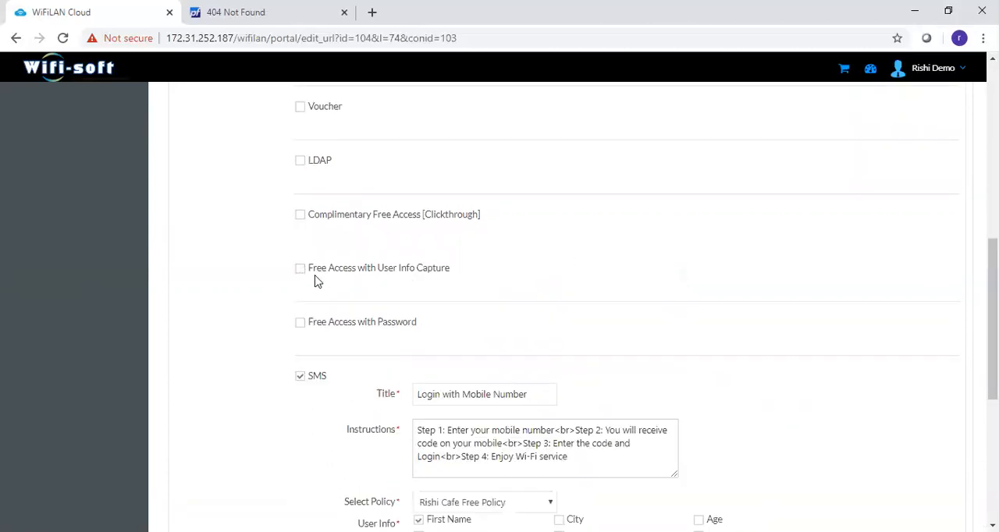
- Examine the portal's look and feel settings, including the logo image, frame and font colors, and site background image
scroll(733, 311, "up", 7)
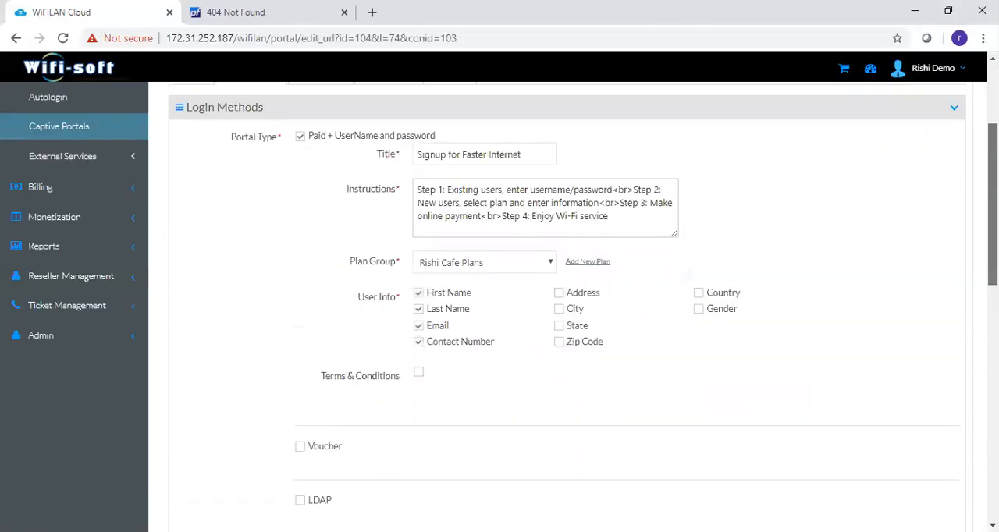
mouse_move(993, 255)
left_mouse_down()
mouse_move(993, 377)
mouse_move(993, 241)
left_mouse_up()
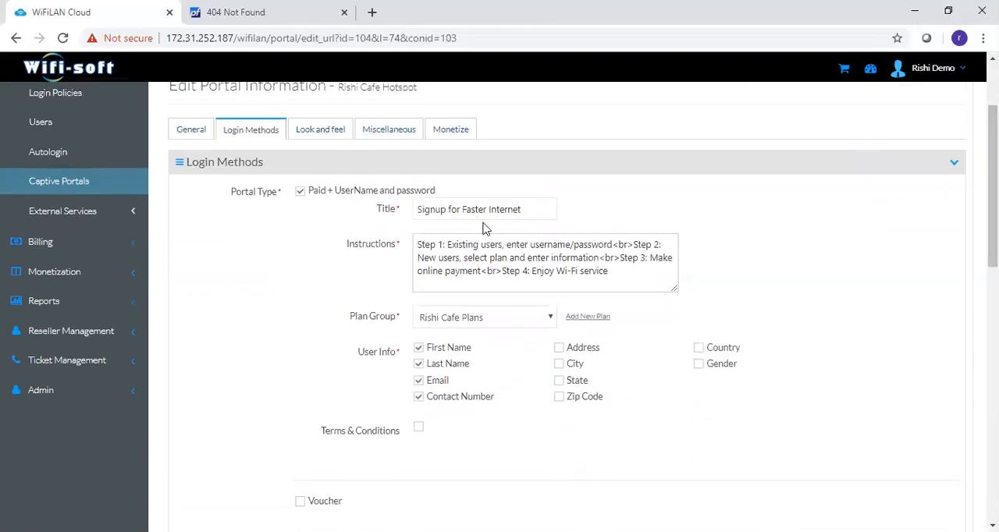
left_click(320, 135)
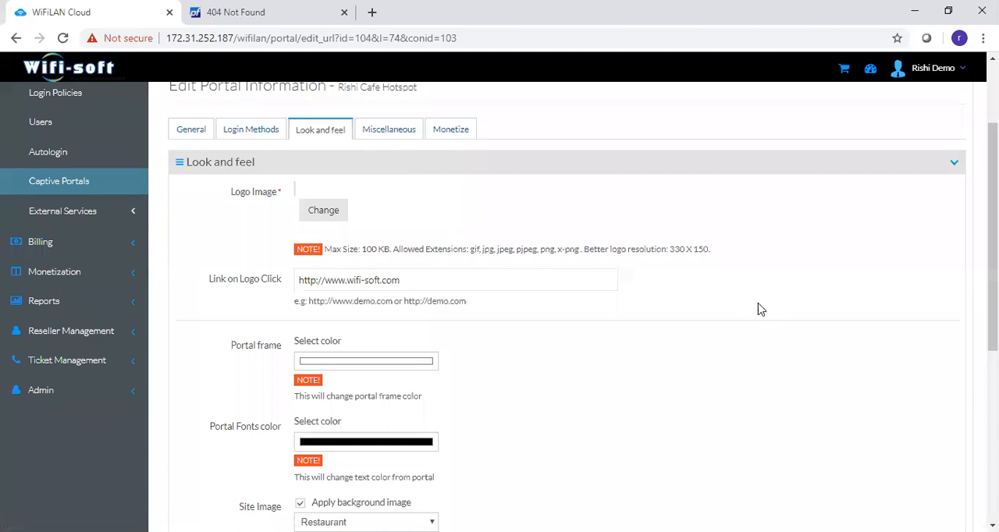
left_click_drag(231, 192, 267, 192)
left_click_drag(993, 242, 993, 341)
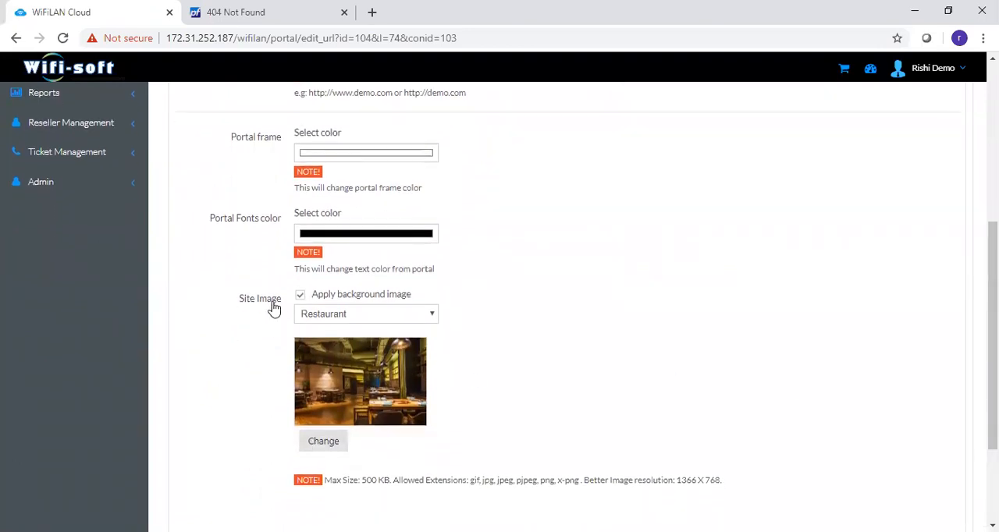
- Examine the portal's miscellaneous settings, including the terms and conditions, footer and support number option
left_click_drag(993, 336, 993, 179)
left_click(388, 261)
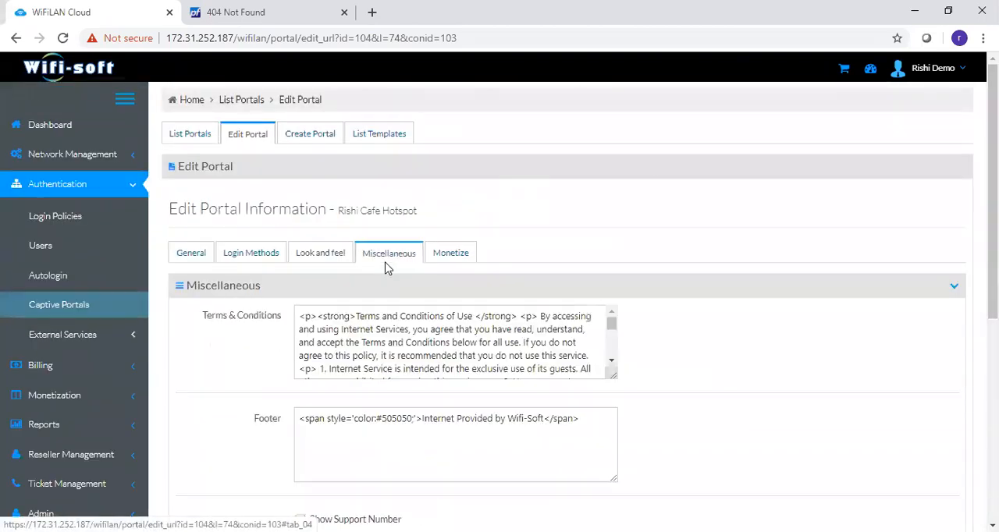
left_click_drag(993, 195, 992, 118)
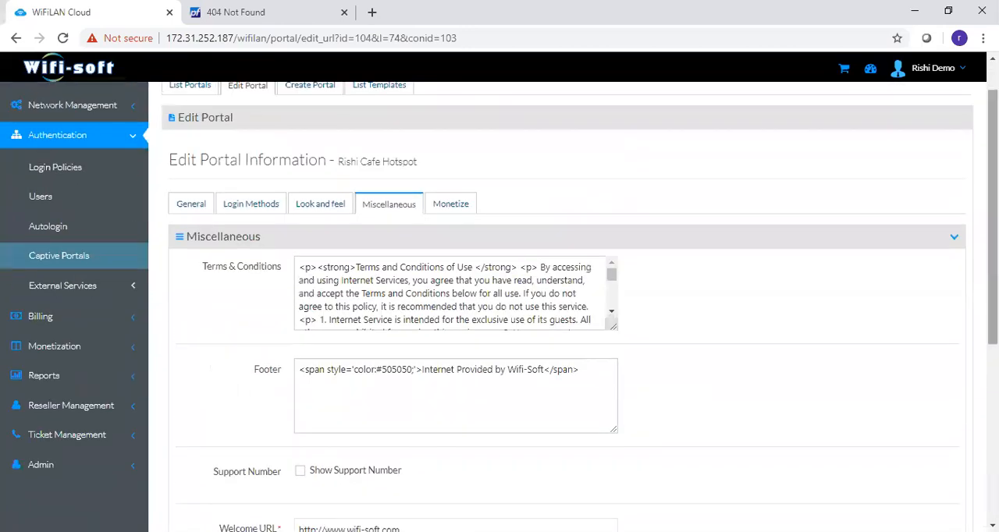
- Examine the portal's monetize settings, including proximity marketing, ads, reviews and survey
left_click(453, 207)
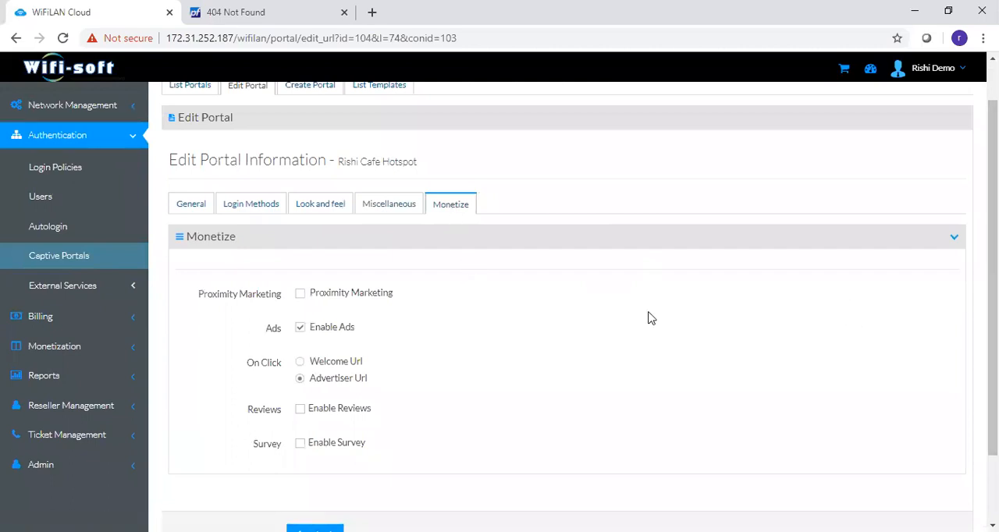
double_click(270, 336)
left_click_drag(199, 301, 282, 303)
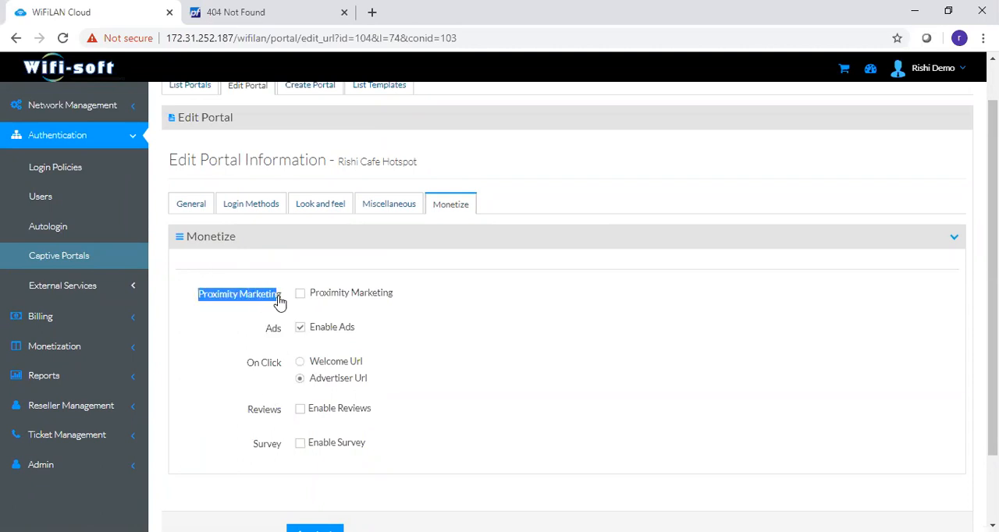
left_click(251, 459)
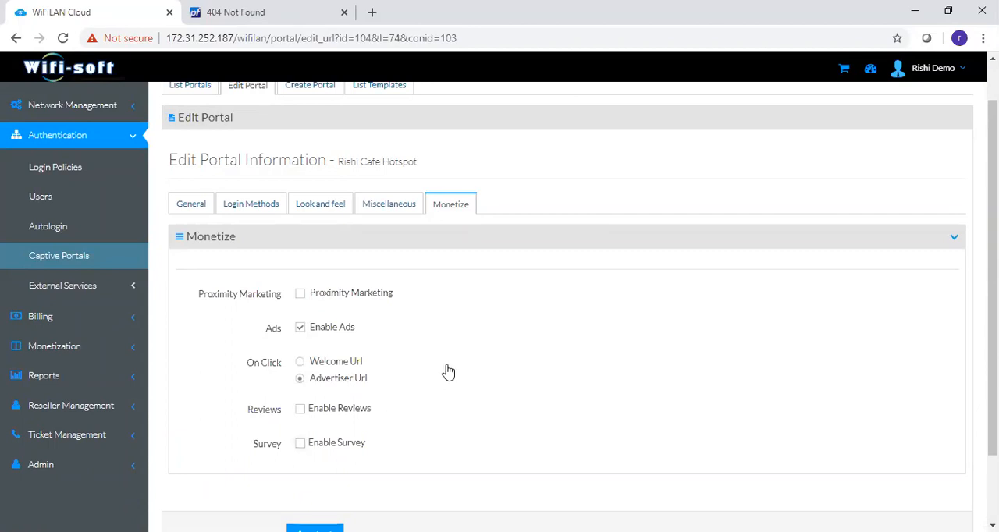
key("ctrl+t")
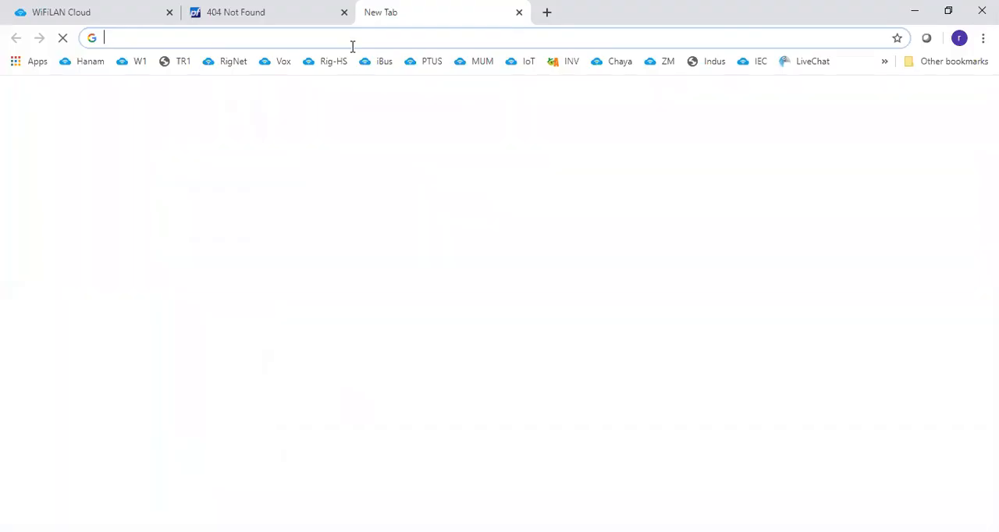
type("wio")
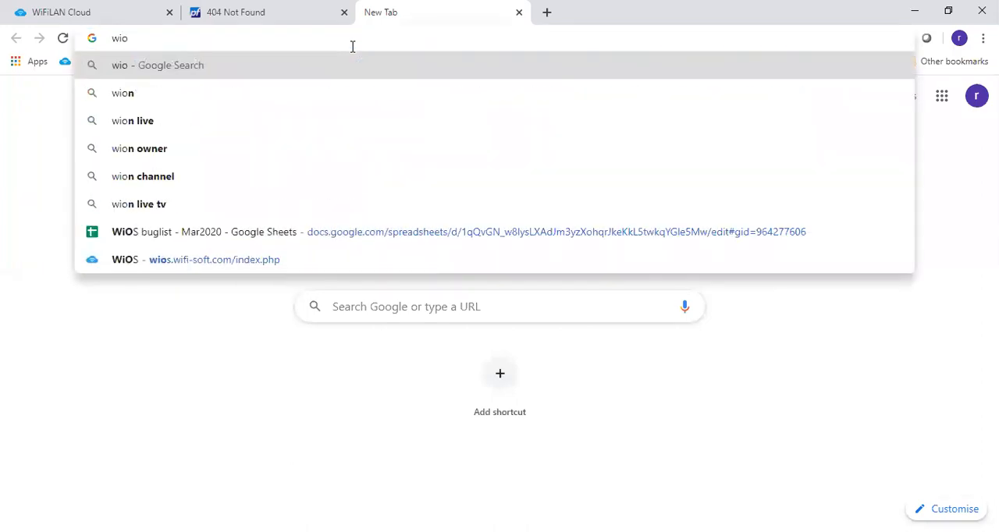
key("BackSpace")
key("BackSpace")
key("BackSpace")
type("https:")
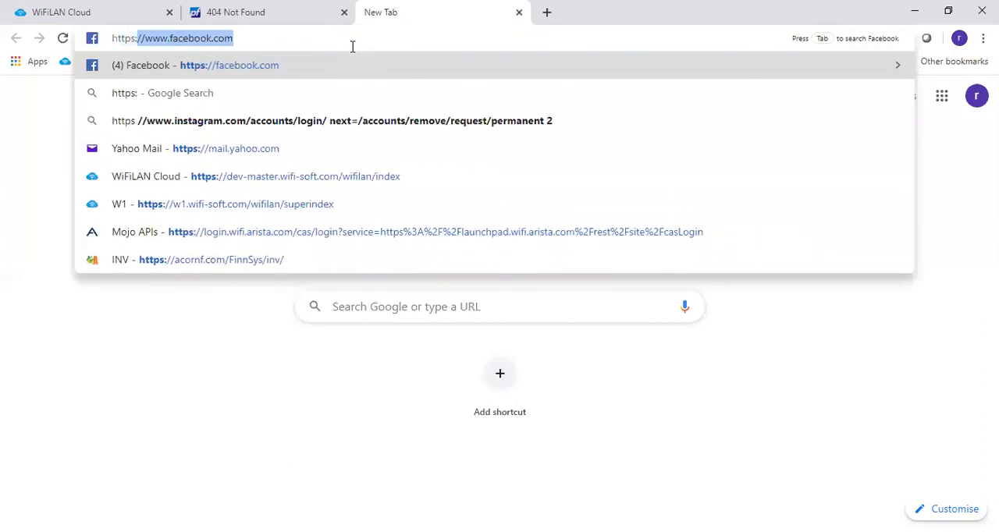
type("//wios.wifi-soft.com/wifilan/index.php")
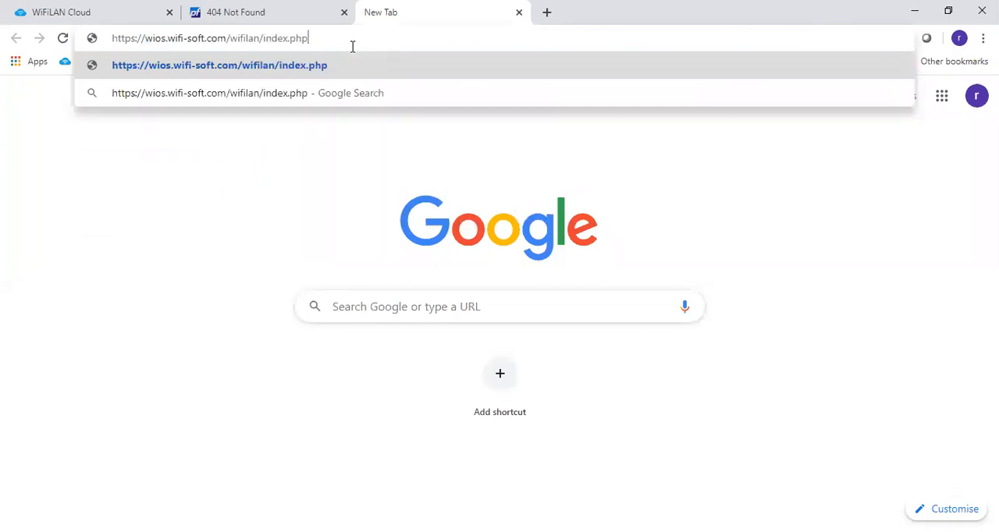
key("Return")
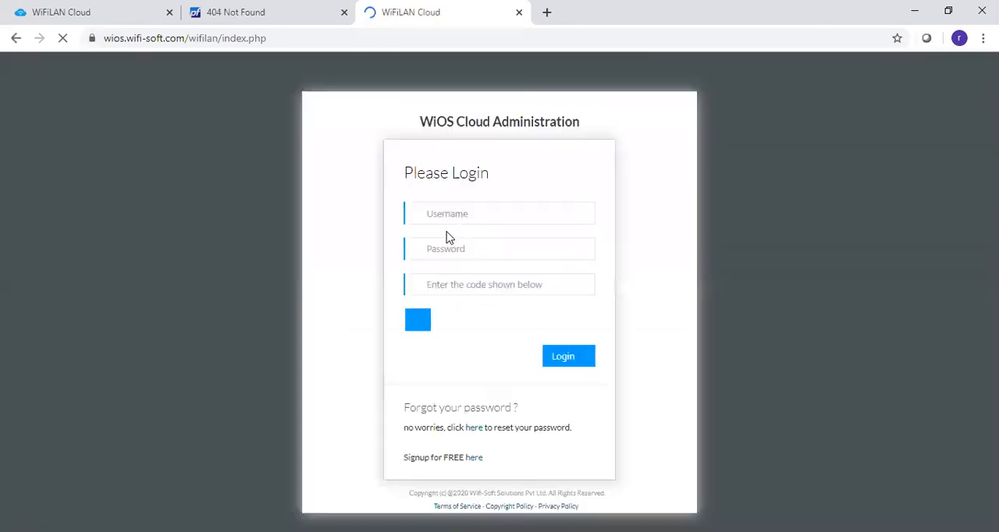
- Log in to WiOS Cloud Administration with the saved super administrator credentials and the displayed verification code
left_click(457, 219)
left_click(450, 317)
type("54016")
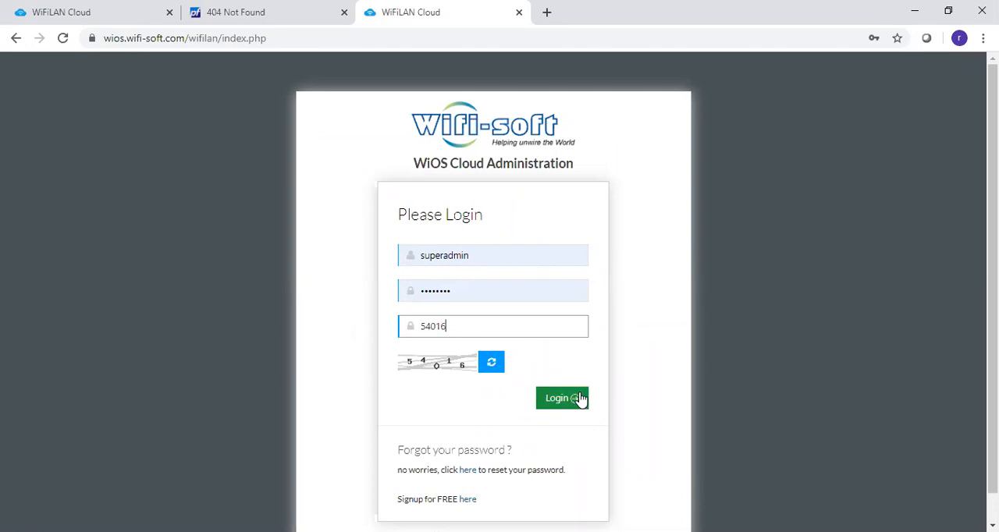
left_click(580, 399)
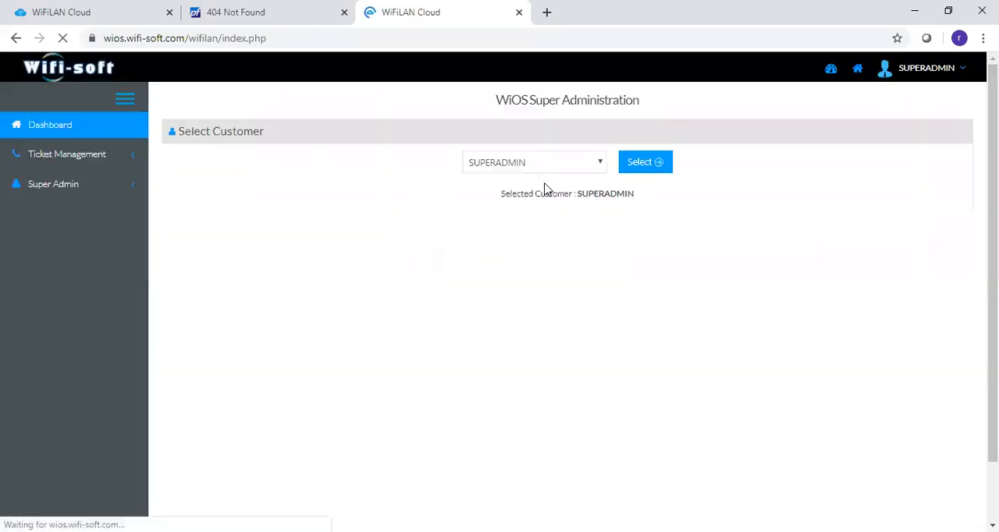
- Select the Wifisoft-Office customer and list its captive portals
left_click(545, 163)
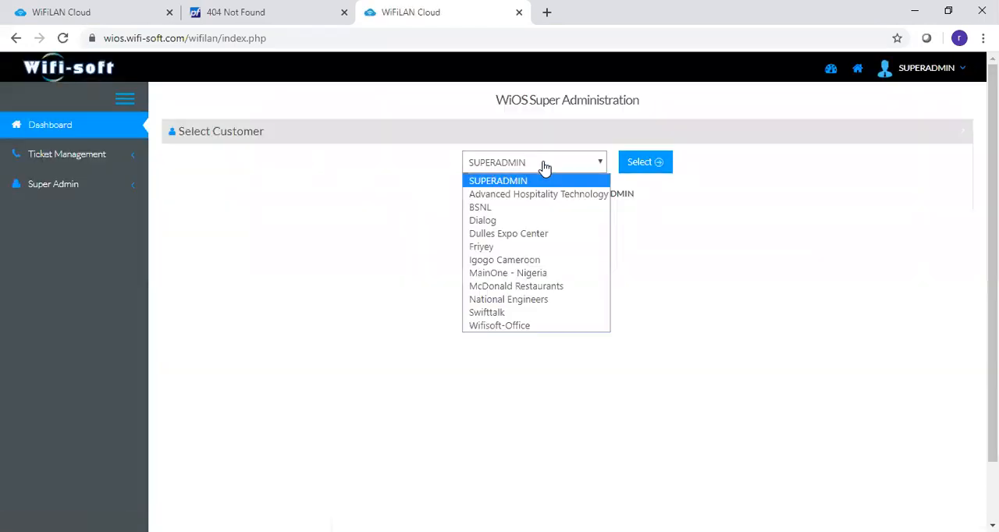
left_click(539, 325)
left_click(641, 163)
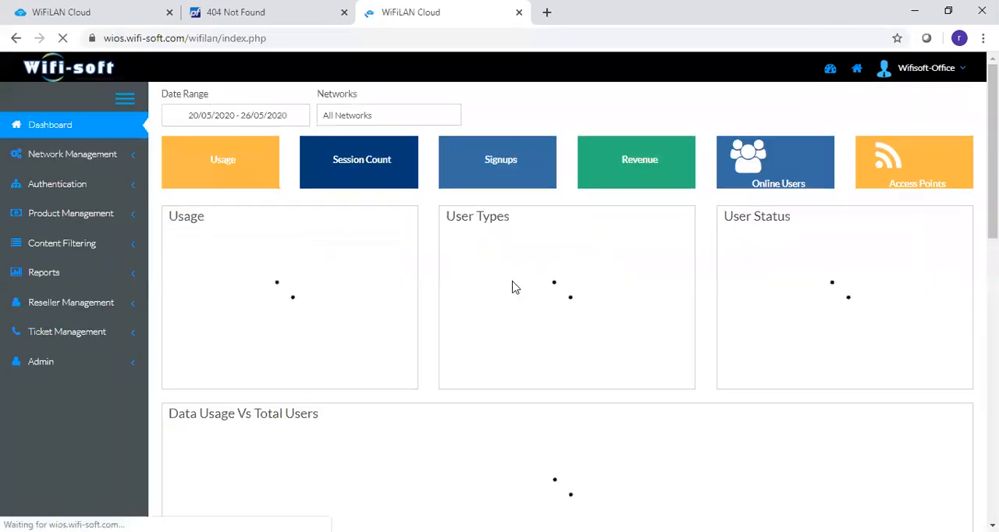
left_click(67, 183)
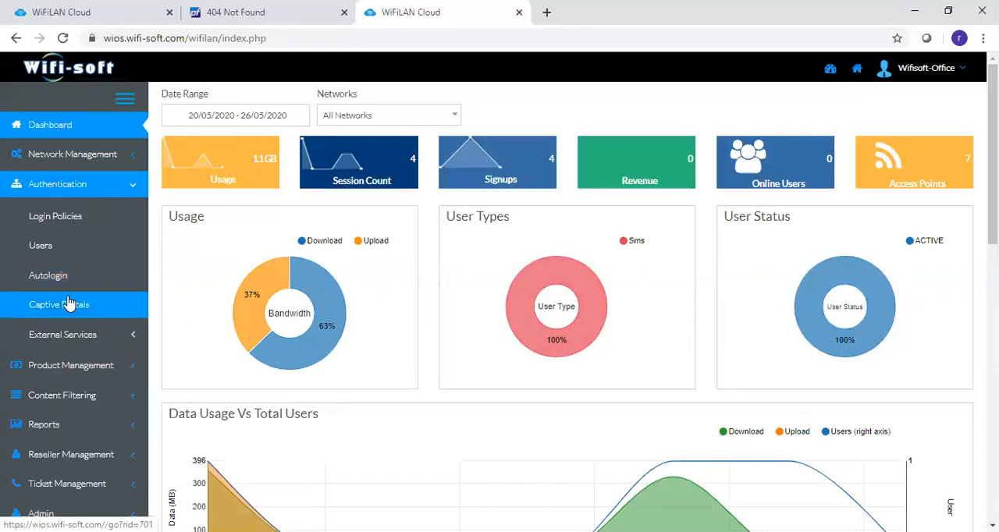
left_click(71, 304)
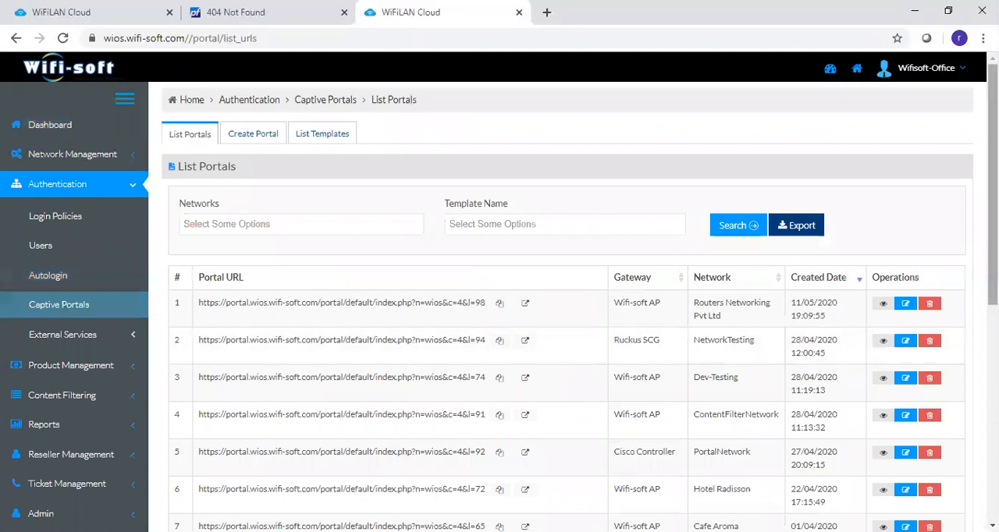
- Preview the Cafe Aroma captive portal, declining the offers and closing the advertisement to examine the Free WiFi and Voucher Login options
scroll(676, 349, "down", 1)
scroll(654, 351, "down", 1)
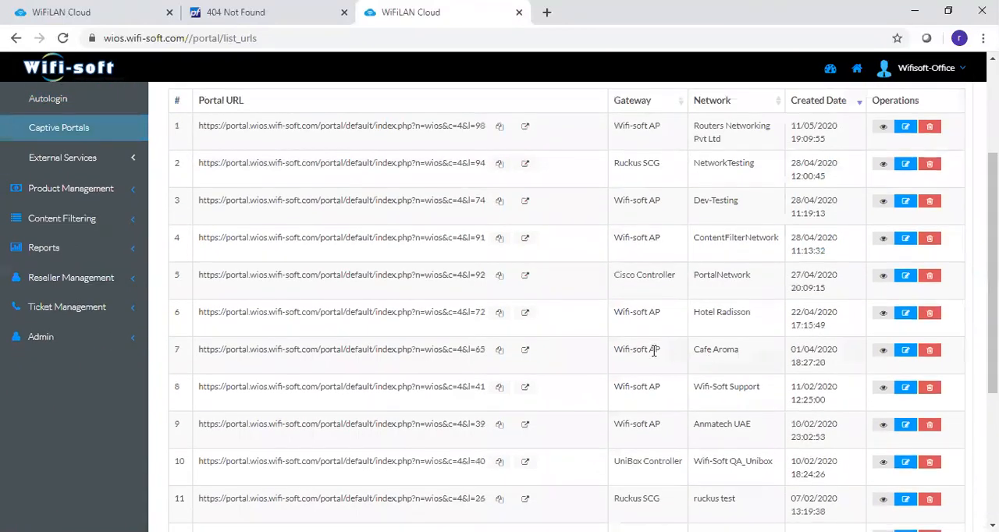
left_click(525, 353)
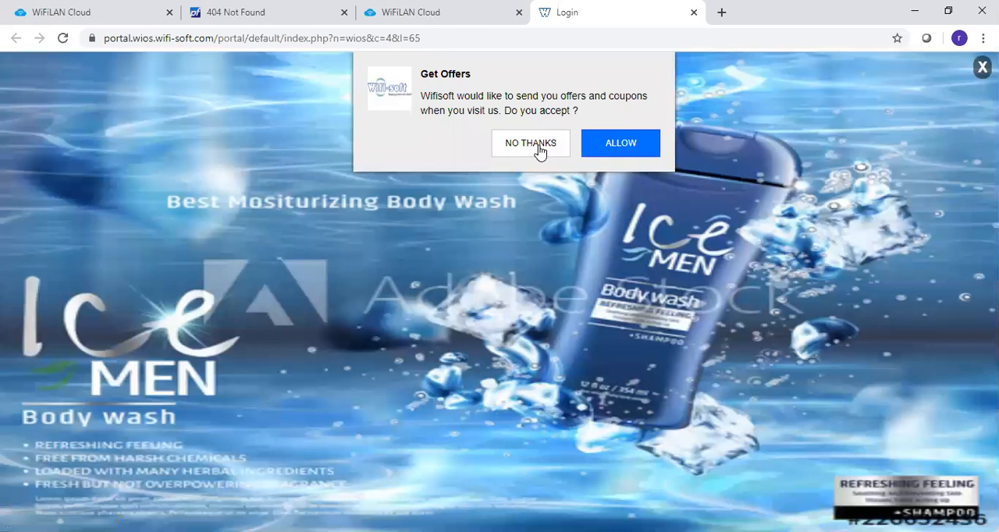
left_click(539, 149)
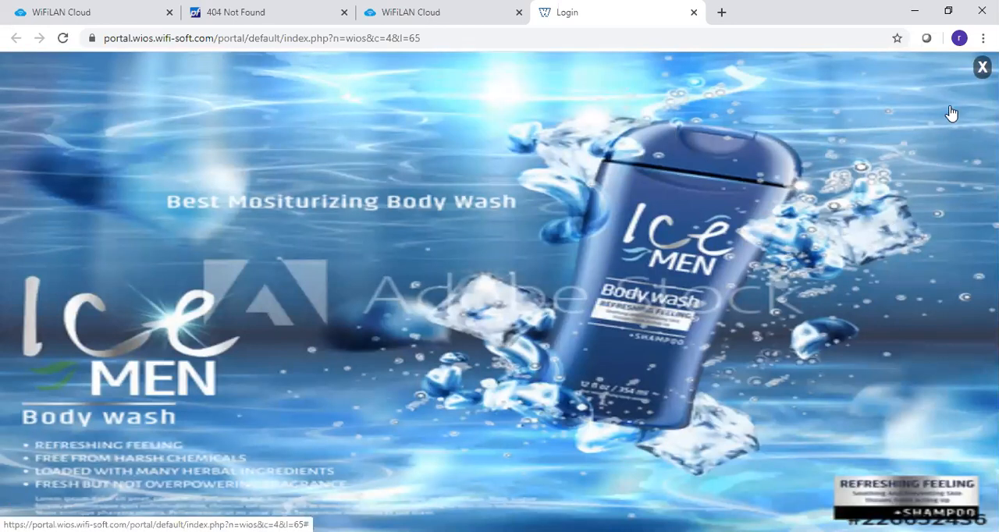
left_click(983, 68)
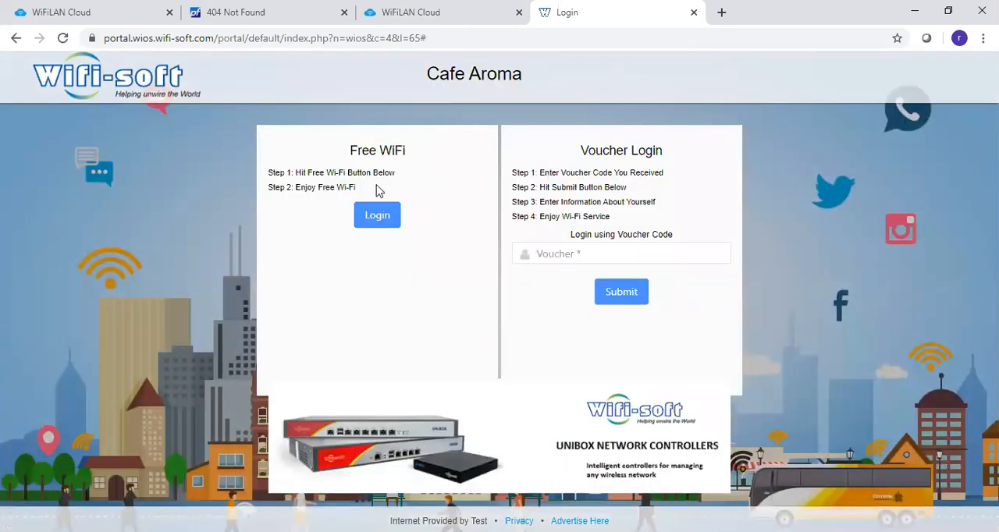
left_click_drag(354, 154, 405, 158)
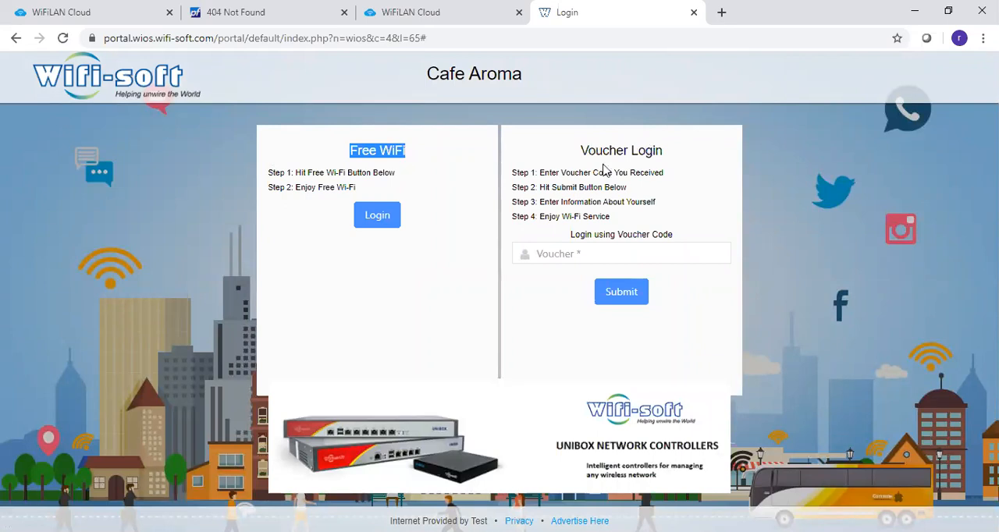
left_click_drag(584, 171, 692, 166)
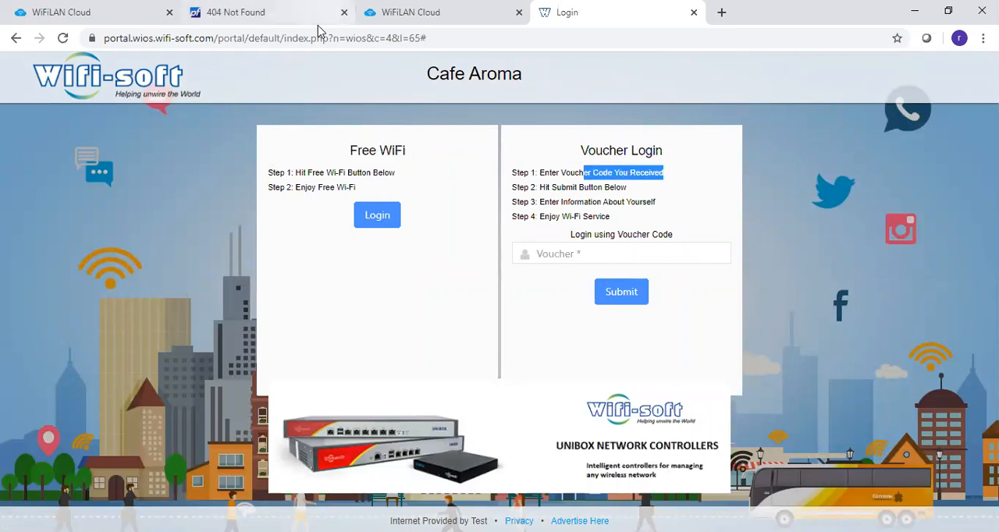
- Preview the Dev-Testing captive portal from the portals list, examine its login methods, and close it
left_click(406, 13)
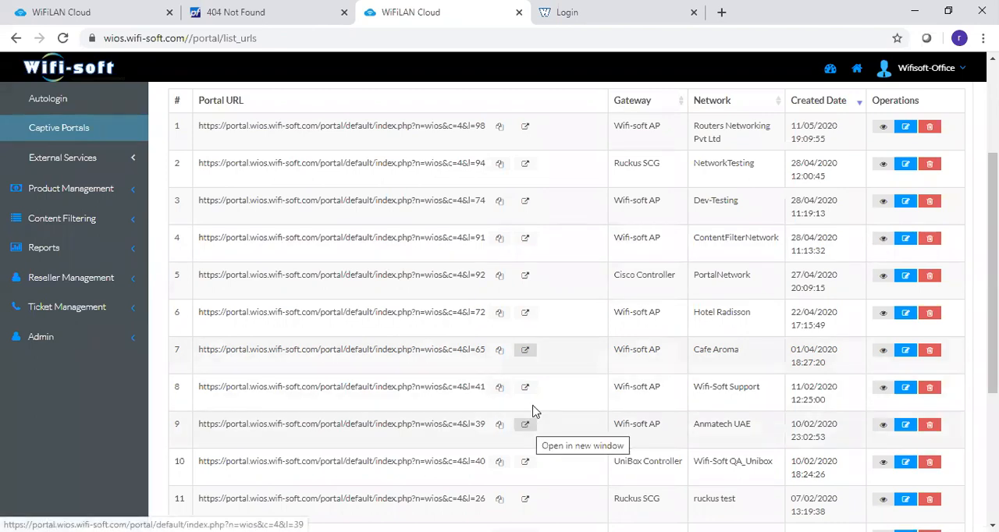
left_click(525, 201)
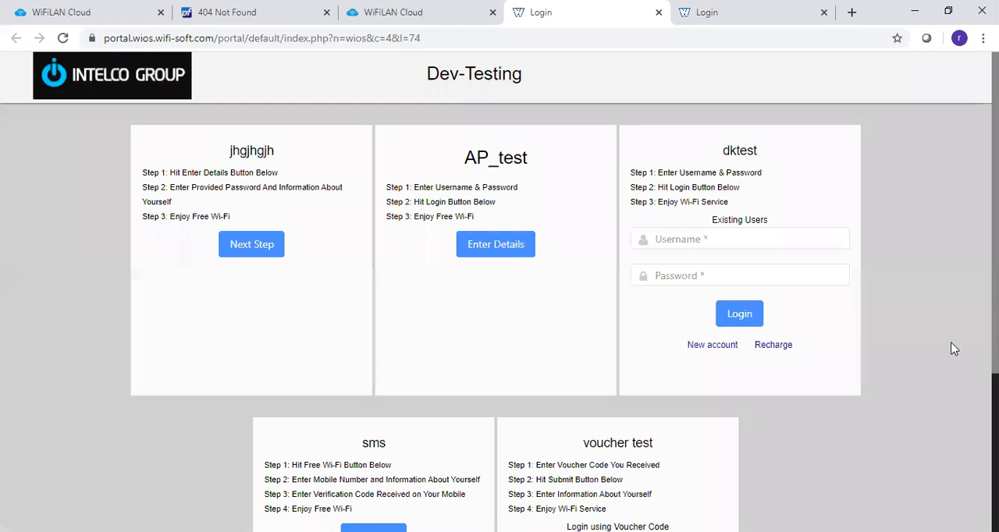
scroll(954, 350, "down", 1)
scroll(499, 292, "down", 2)
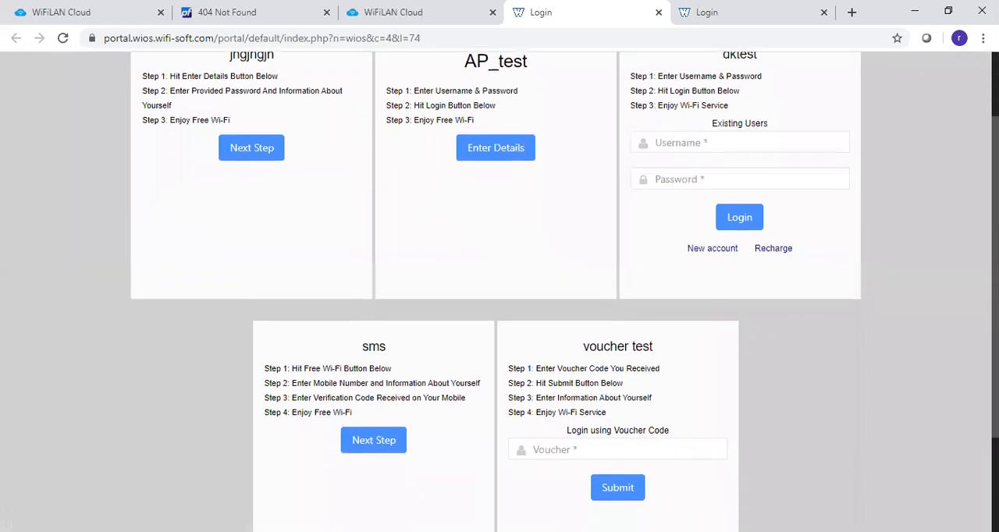
scroll(784, 179, "up", 2)
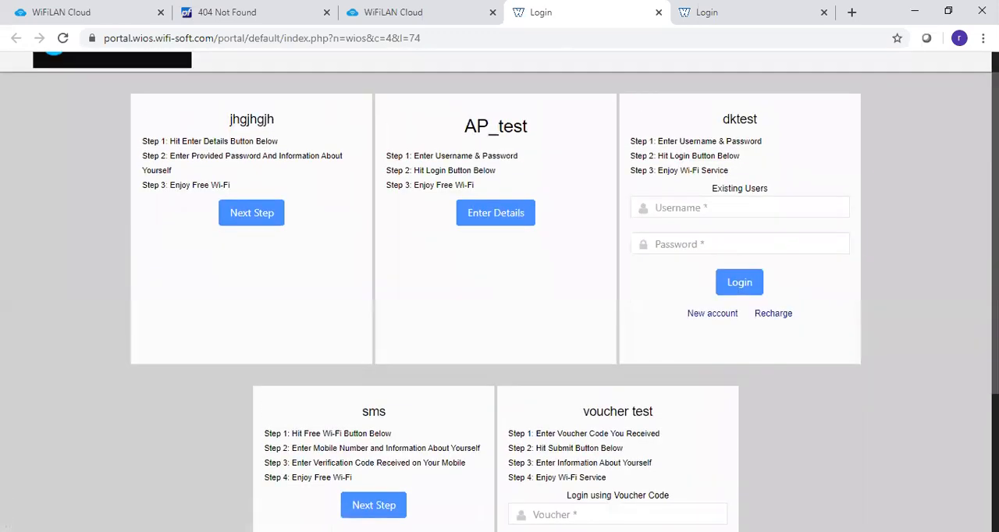
left_click(659, 13)
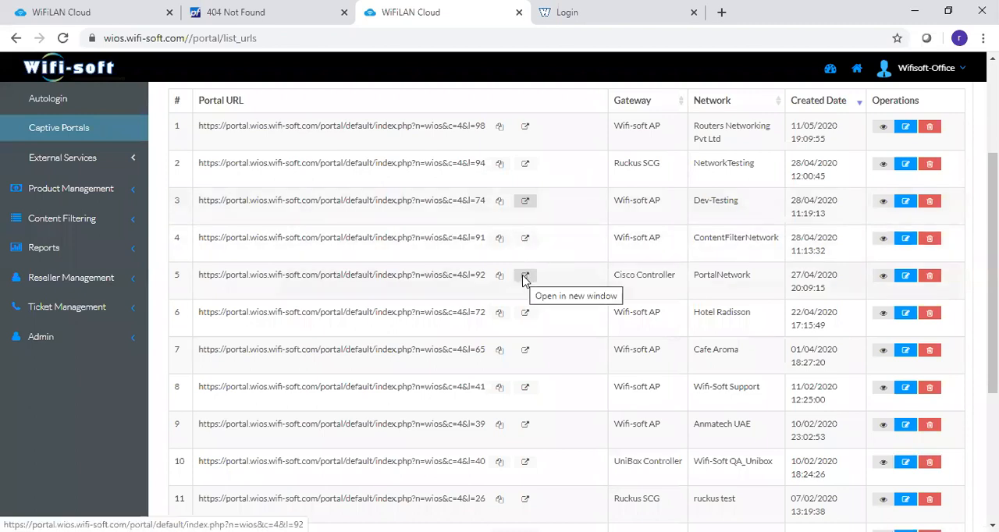
- Preview the Hotel Radisson captive portal and examine its existing user login and Signup for Faster Internet options
left_click(526, 314)
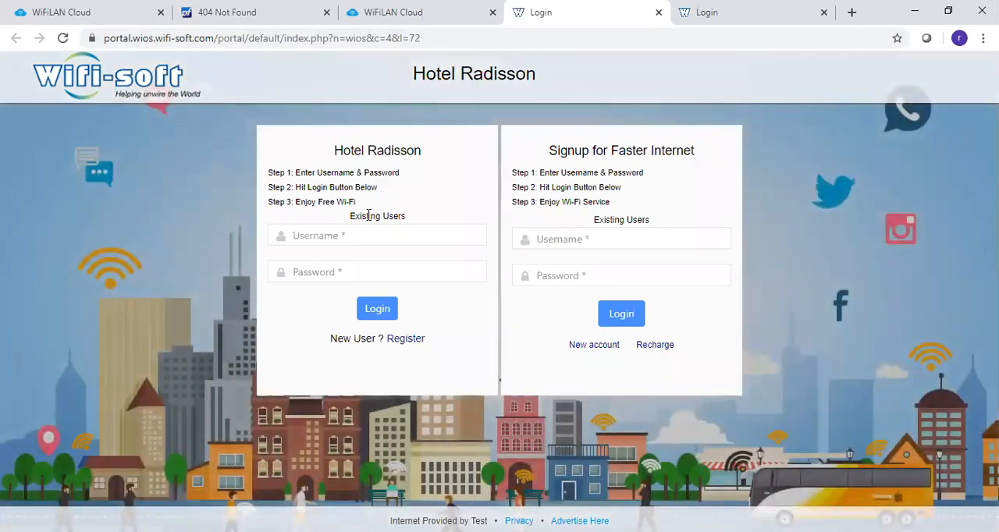
left_click_drag(369, 222, 428, 220)
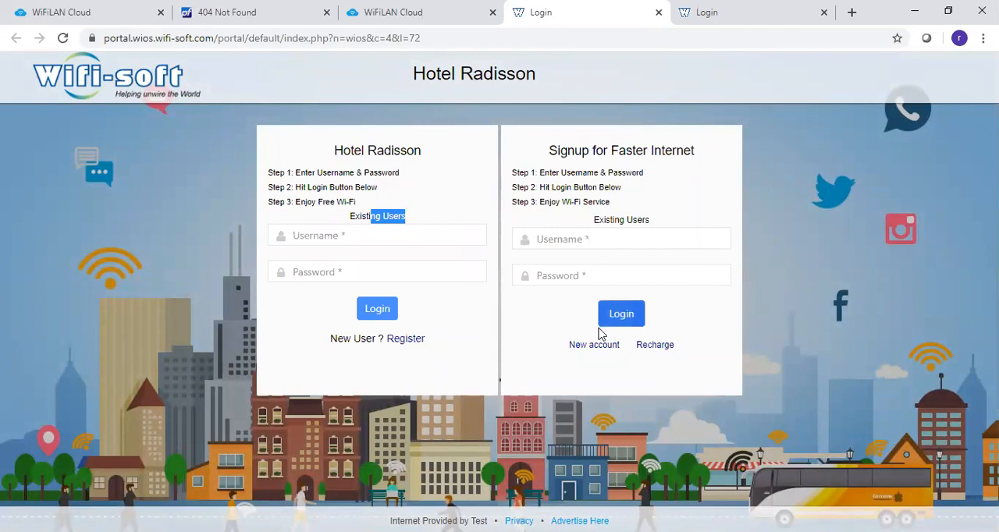
left_click(773, 229)
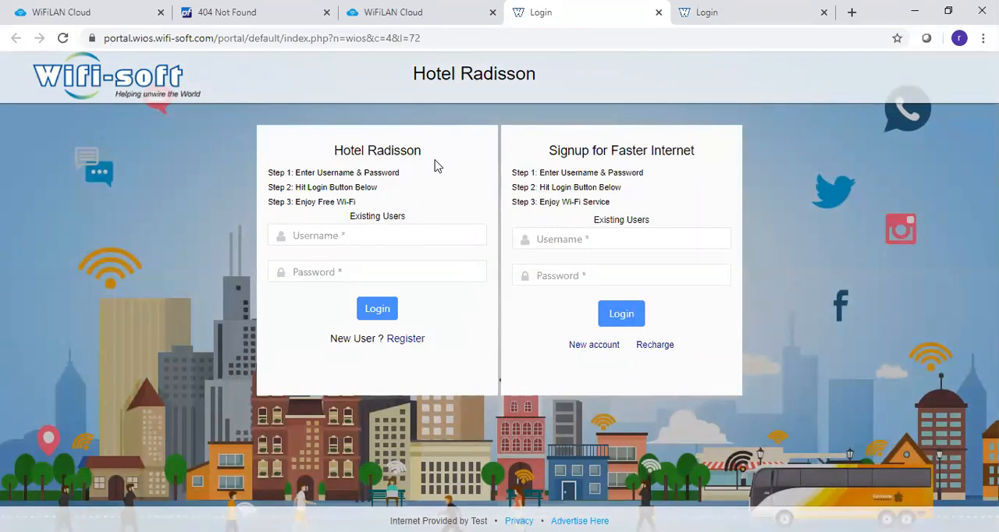
- Return to the Rishi Cafe Hotspot administration site and examine the External Services user data list
left_click(130, 19)
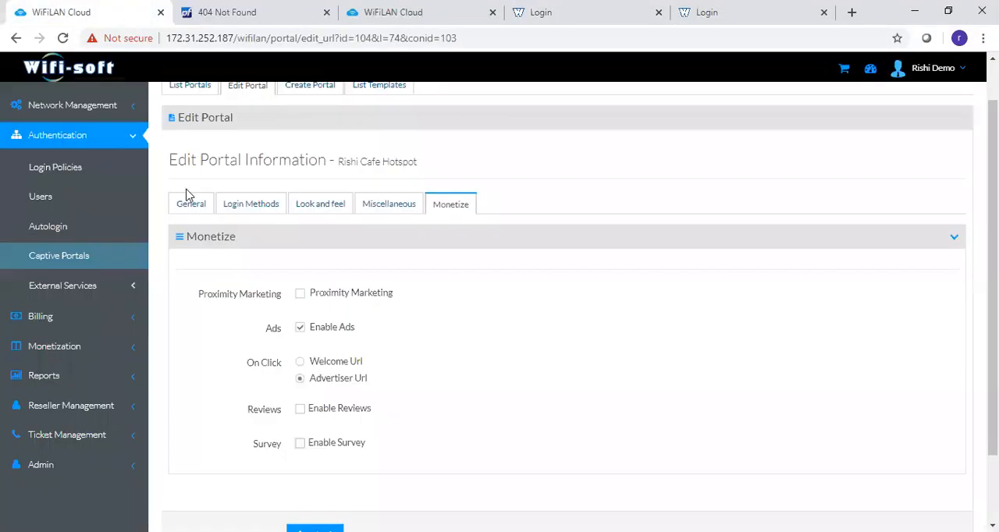
left_click(91, 287)
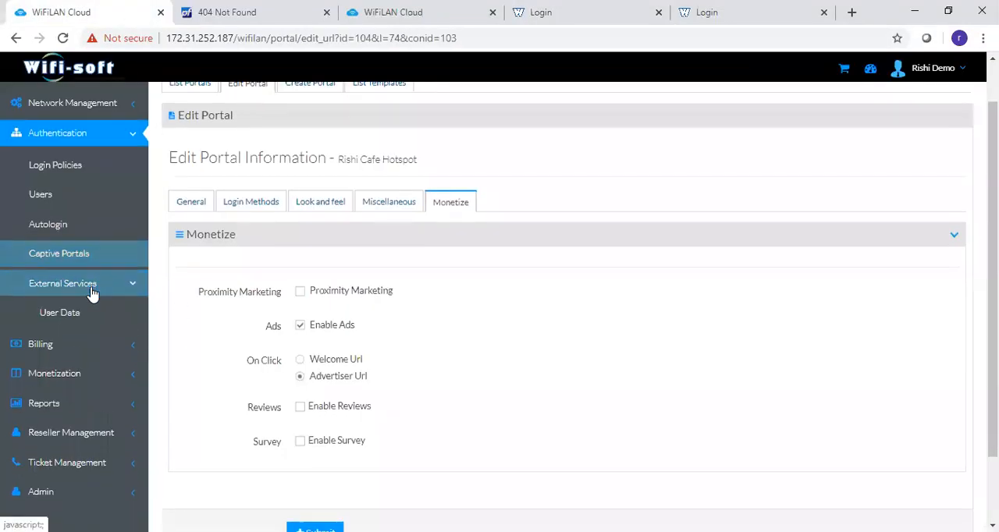
scroll(86, 258, "down", 1)
left_click(83, 228)
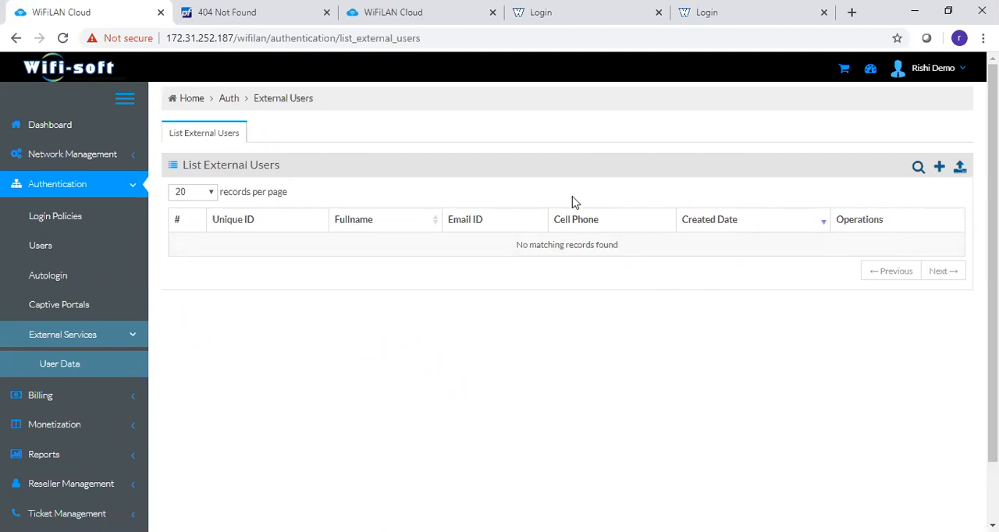
- View the billing plan groups and open the form for a new plan
left_click(130, 349)
scroll(128, 352, "down", 1)
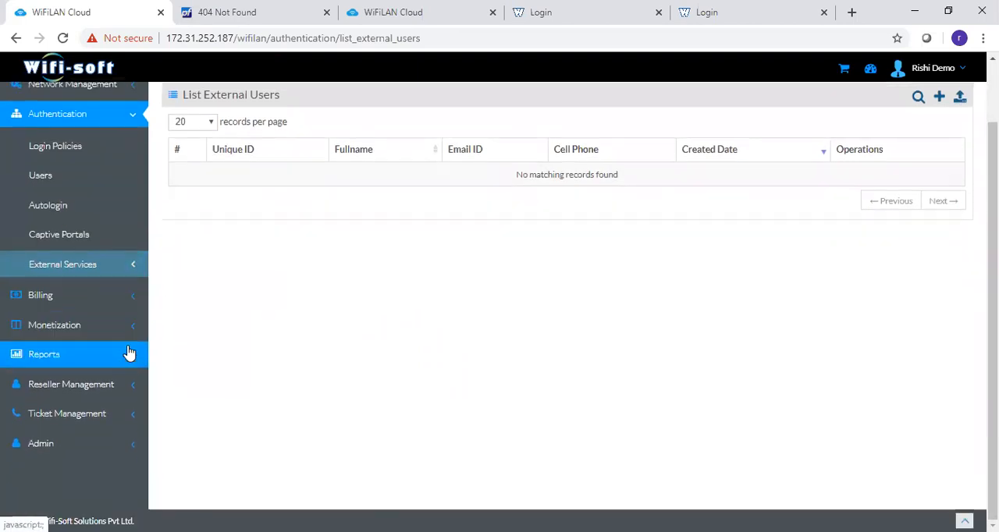
left_click(102, 307)
scroll(102, 307, "down", 1)
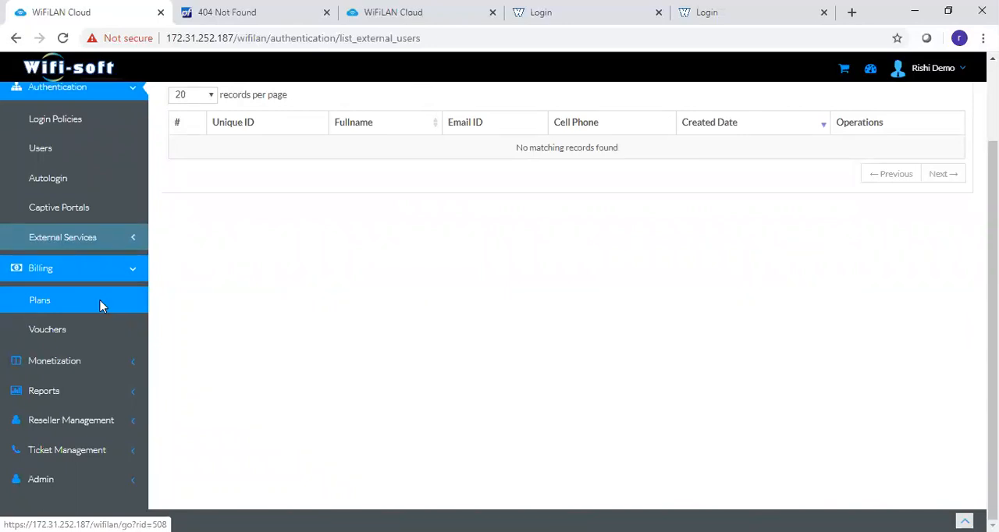
left_click(100, 306)
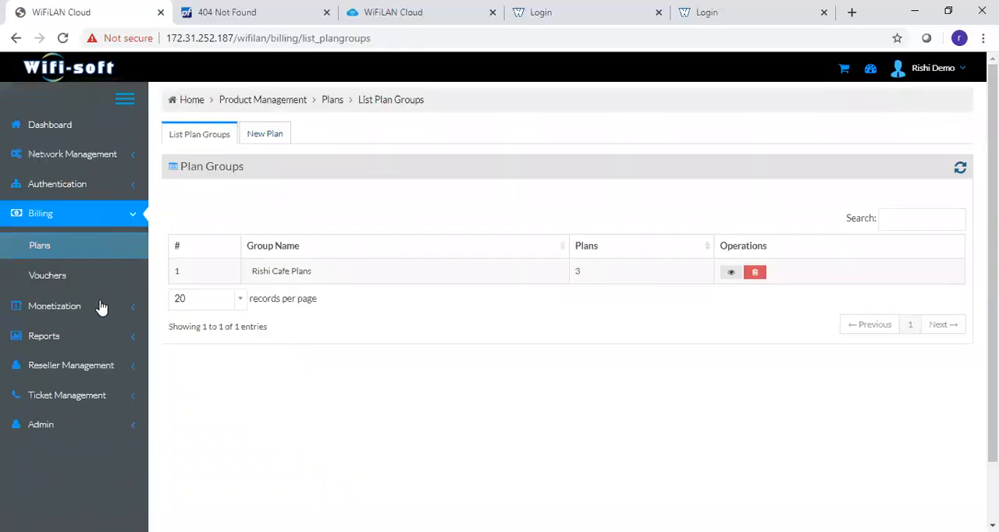
left_click(284, 138)
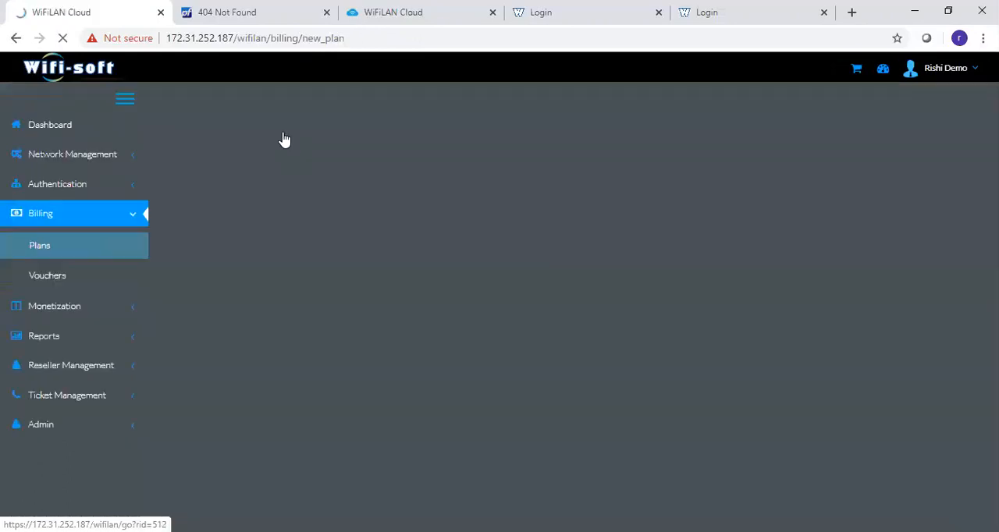
- Fill in the new billing plan as One Day Plan in group Rishi Cafe Plans, with login policy Rishi Cafe General and a fee of 50 INR
left_click(308, 245)
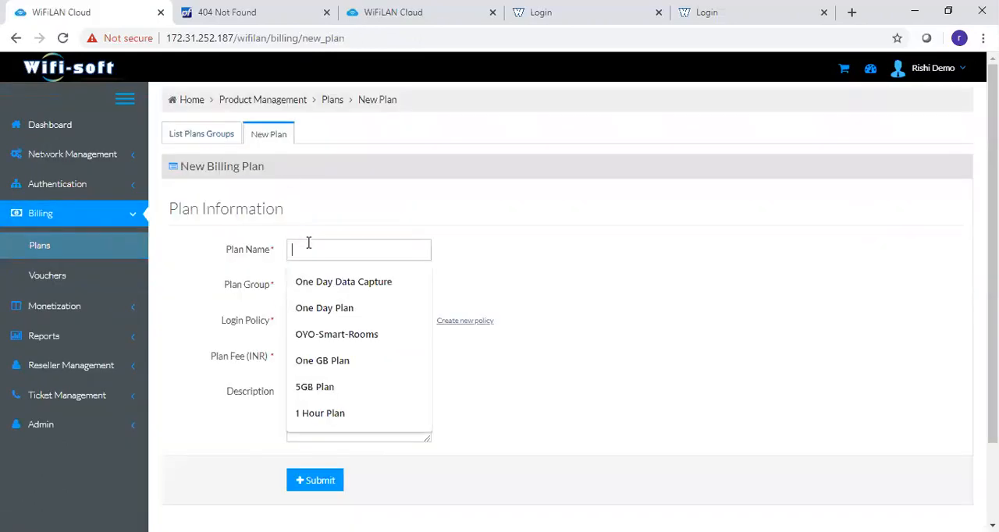
key("Down")
key("Down")
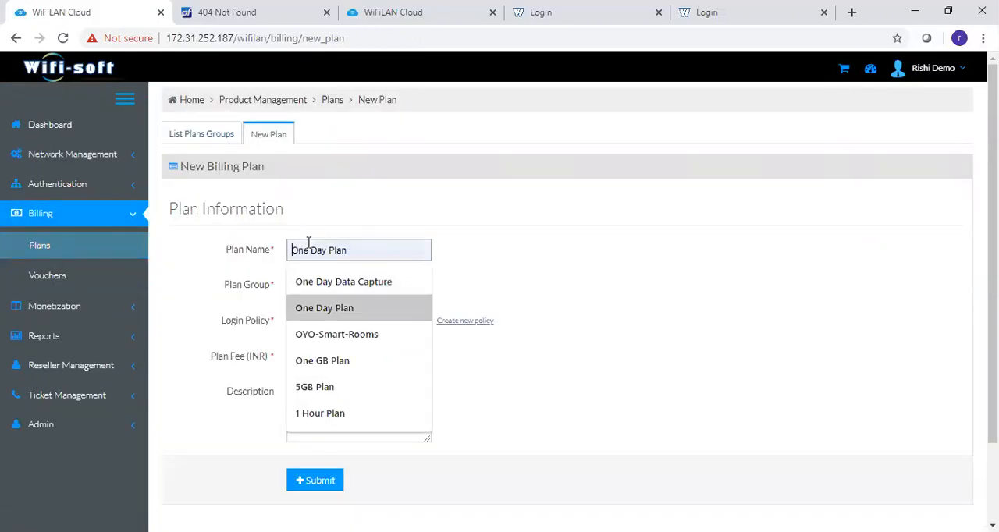
key("Return")
left_click(349, 288)
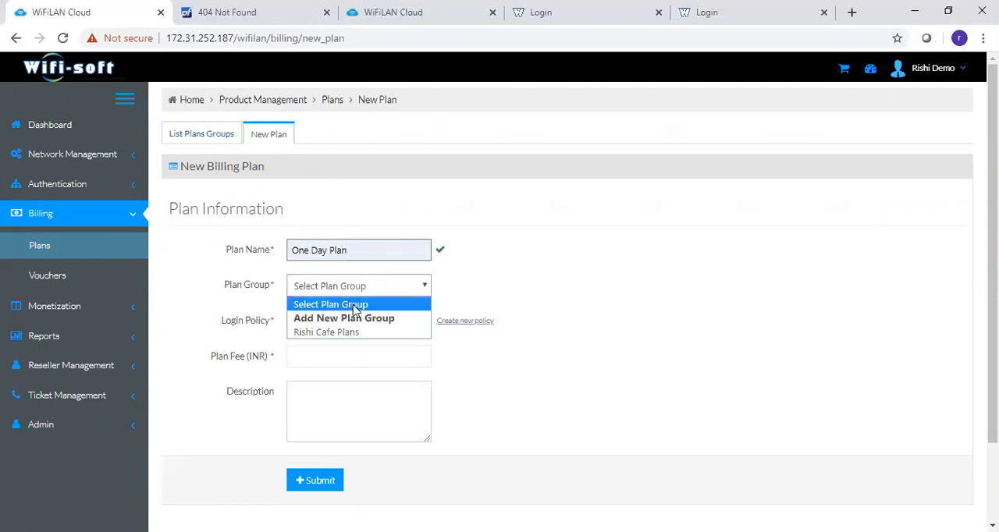
left_click(352, 333)
left_click(351, 328)
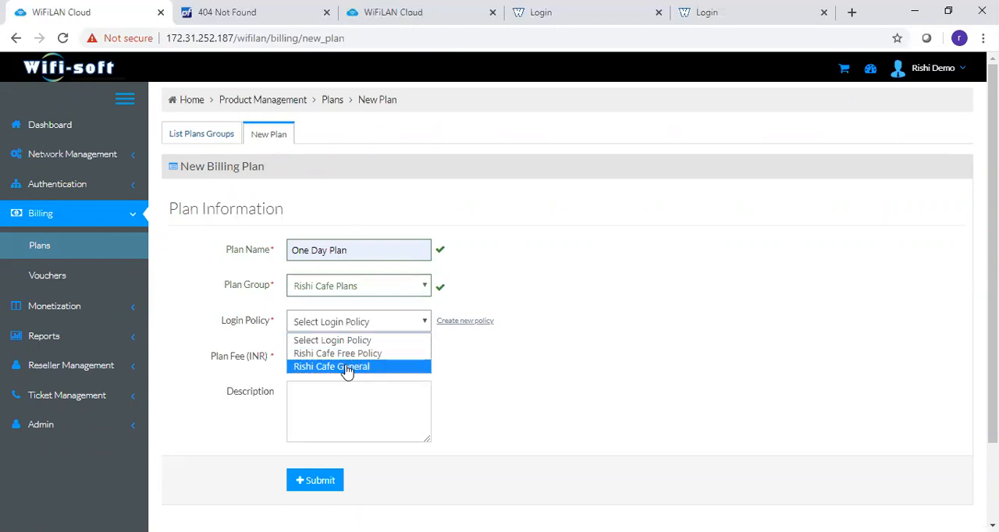
left_click(348, 367)
left_click(347, 361)
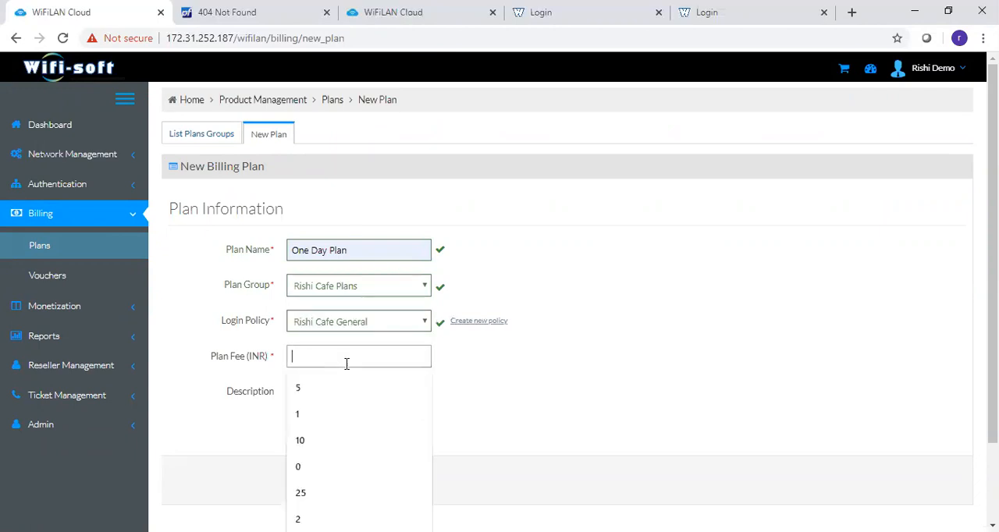
type("50")
key("Tab")
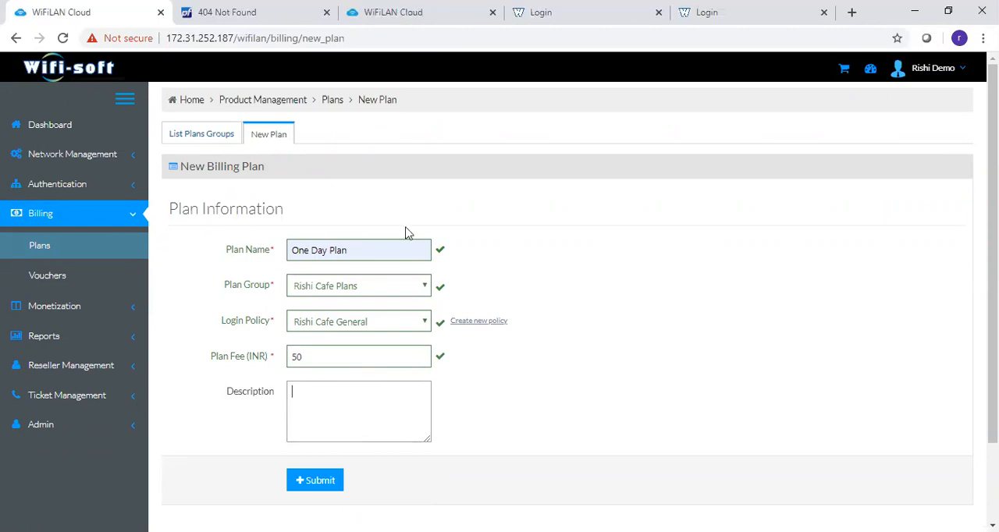
- Return to the plan groups and examine the billing plans in the Rishi Cafe Plans group
left_click(197, 139)
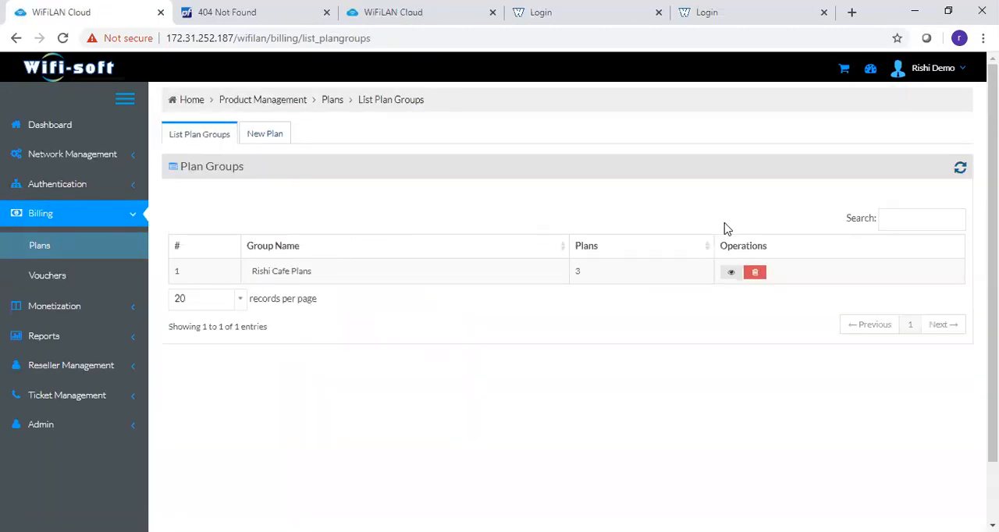
left_click(731, 273)
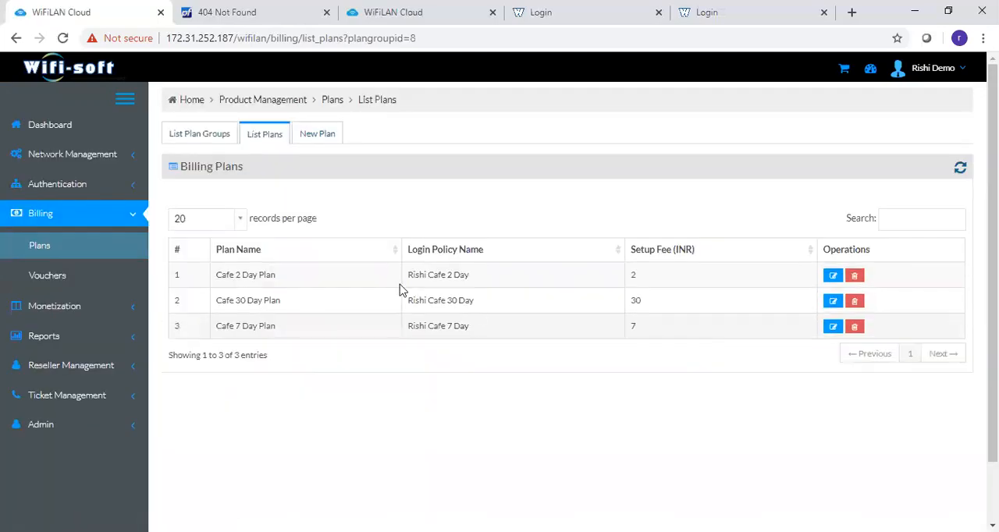
left_click_drag(216, 280, 281, 288)
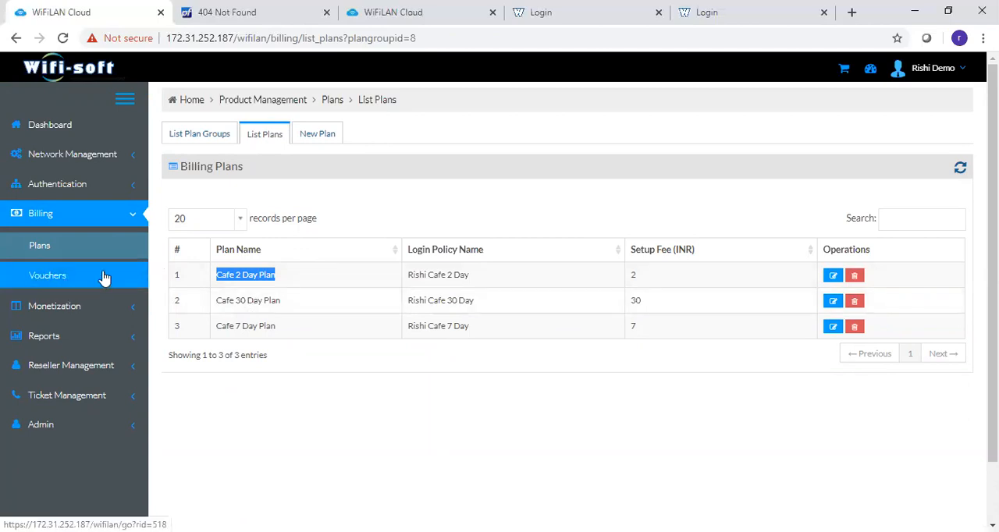
- Open the Rishi Cafe Hotspot captive portal for editing and examine its Paid + UserName and password login method and plan group
left_click(88, 157)
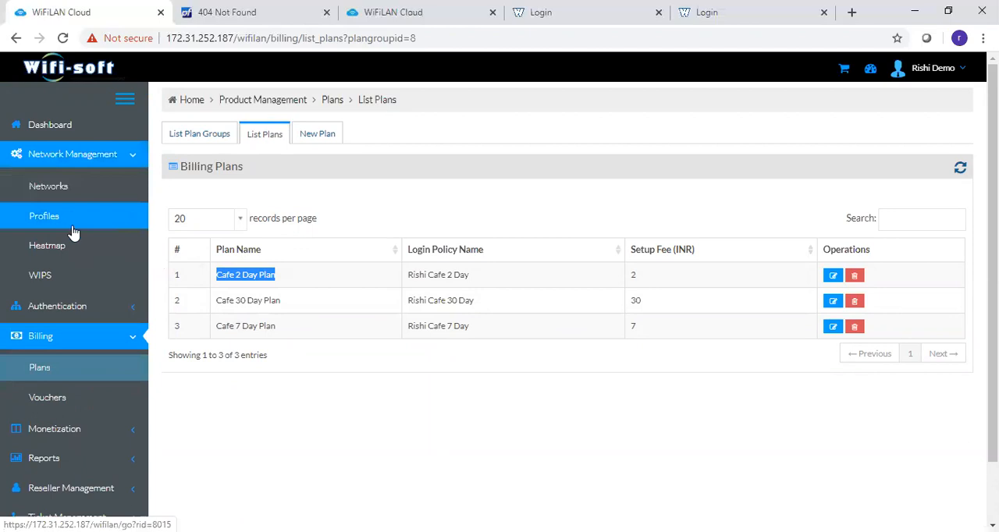
left_click(70, 306)
left_click(69, 304)
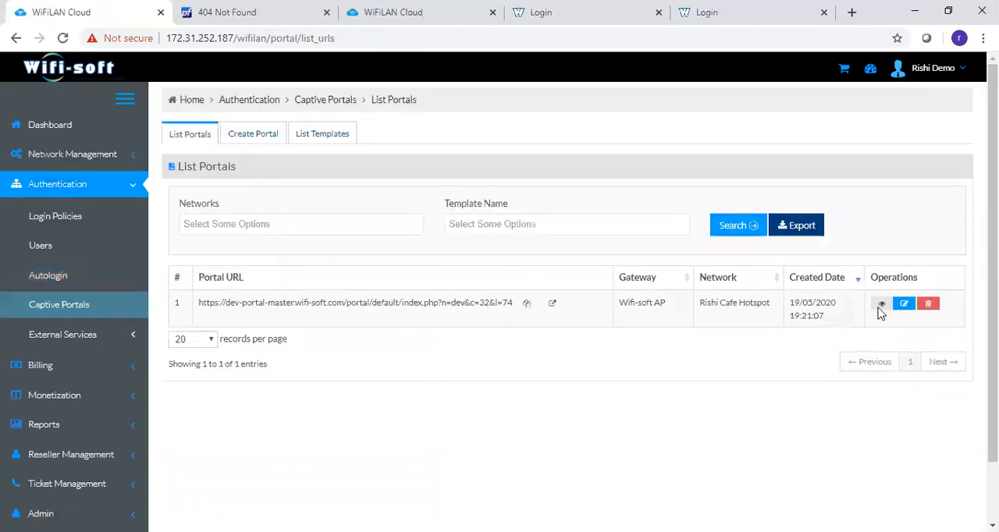
left_click(905, 306)
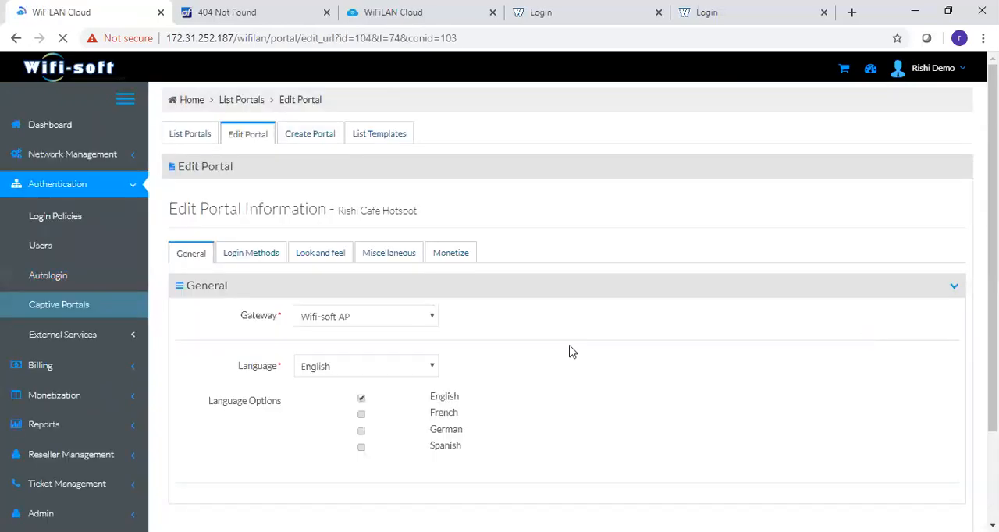
left_click(260, 260)
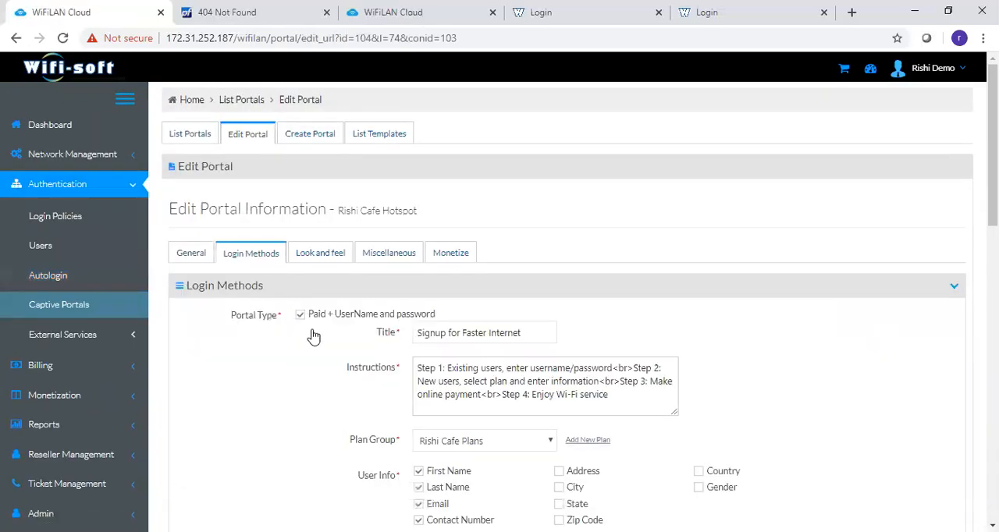
left_click_drag(314, 315, 438, 316)
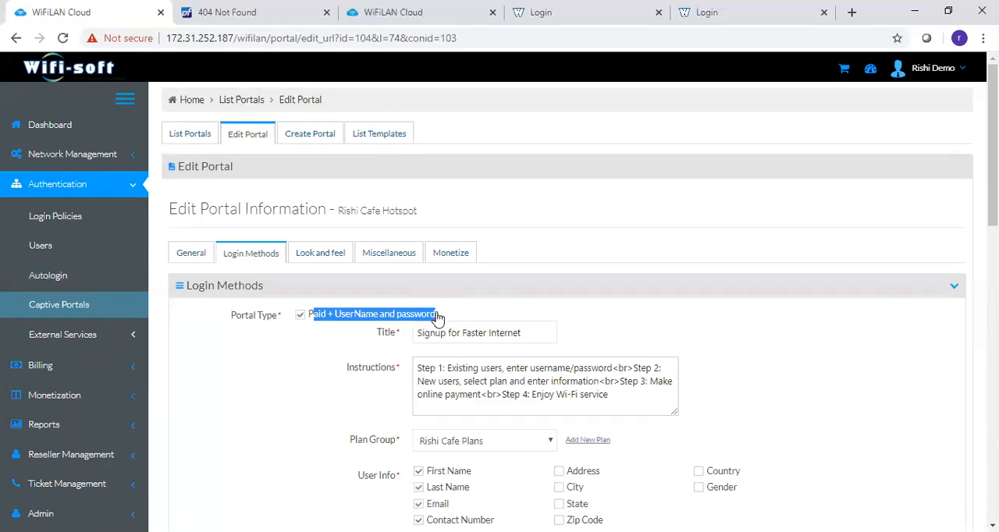
scroll(546, 312, "down", 1)
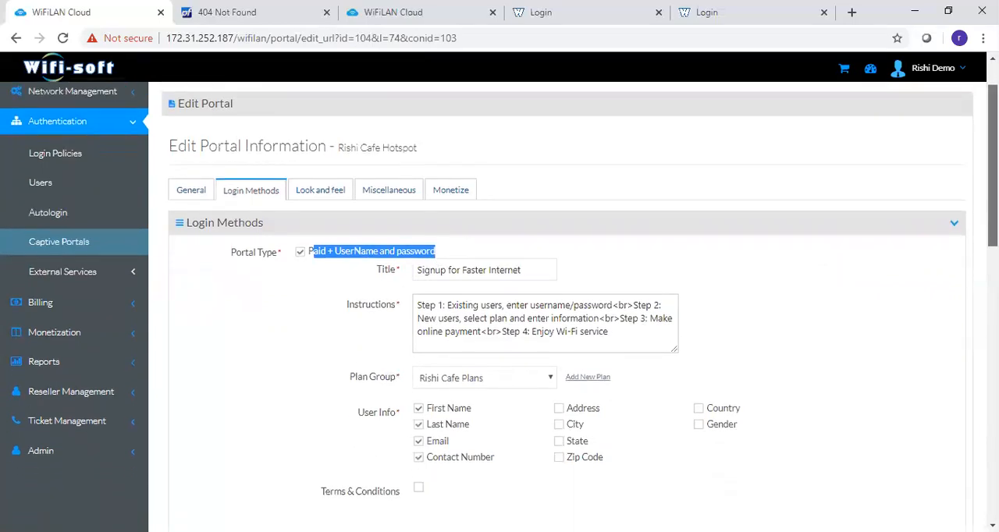
left_click_drag(351, 361, 400, 361)
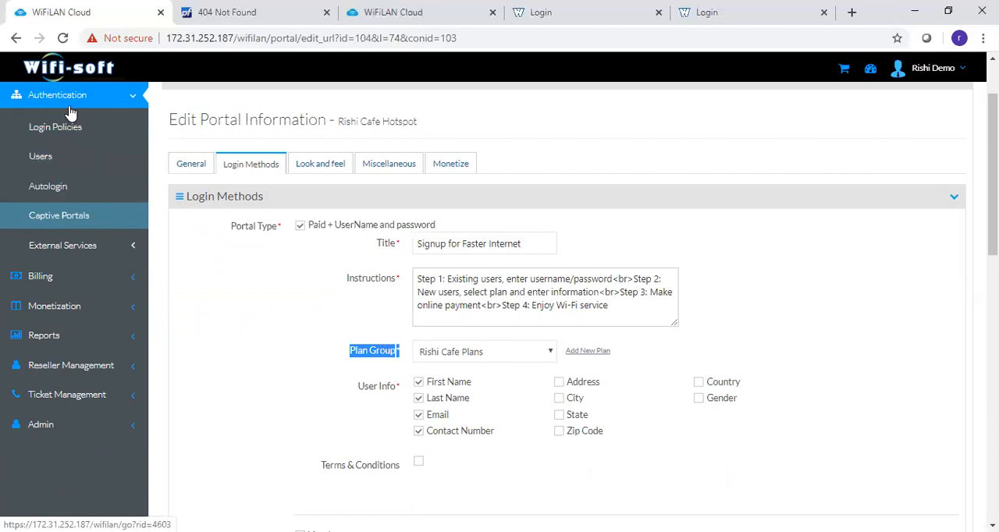
- Go to the billing vouchers and open the voucher codes of the Cafe-Vouchers-1 batch
left_click(24, 97)
scroll(71, 168, "up", 1)
left_click(69, 201)
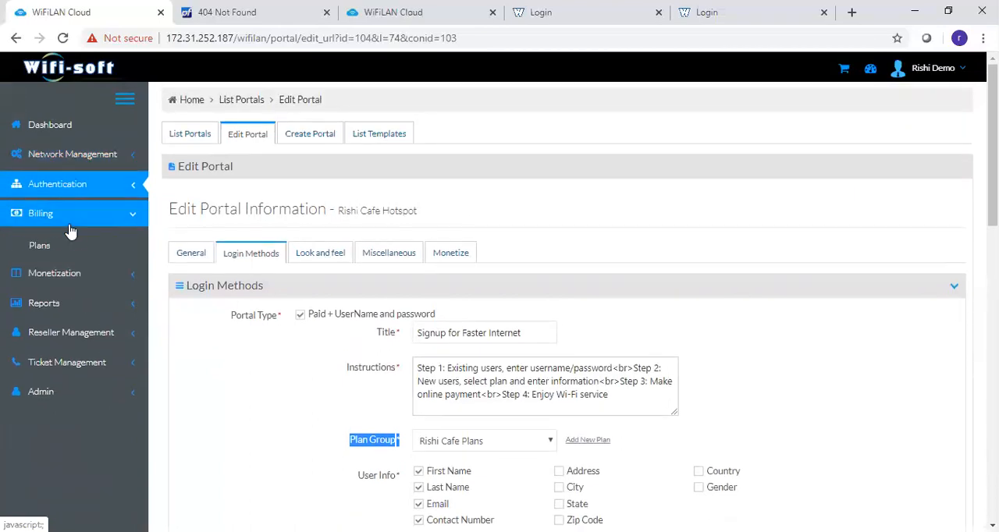
left_click(67, 270)
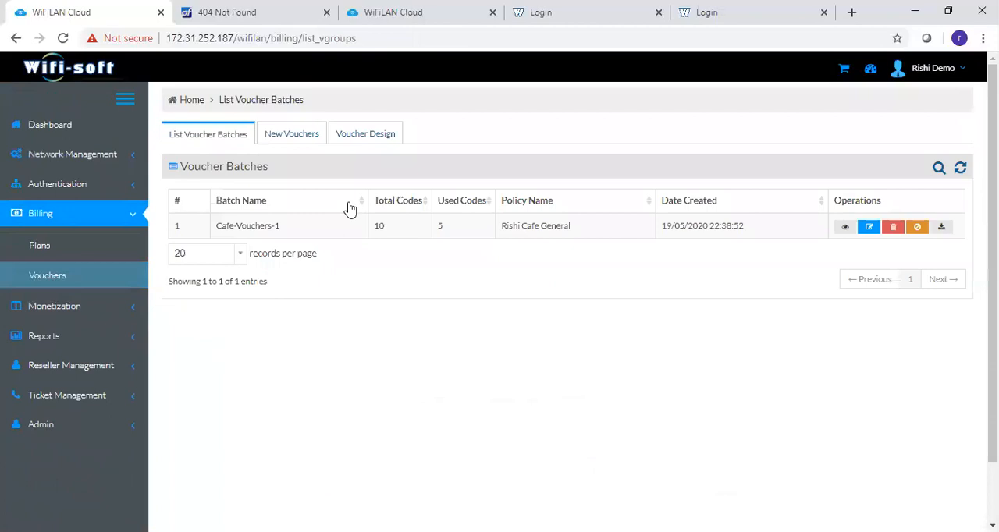
left_click(845, 226)
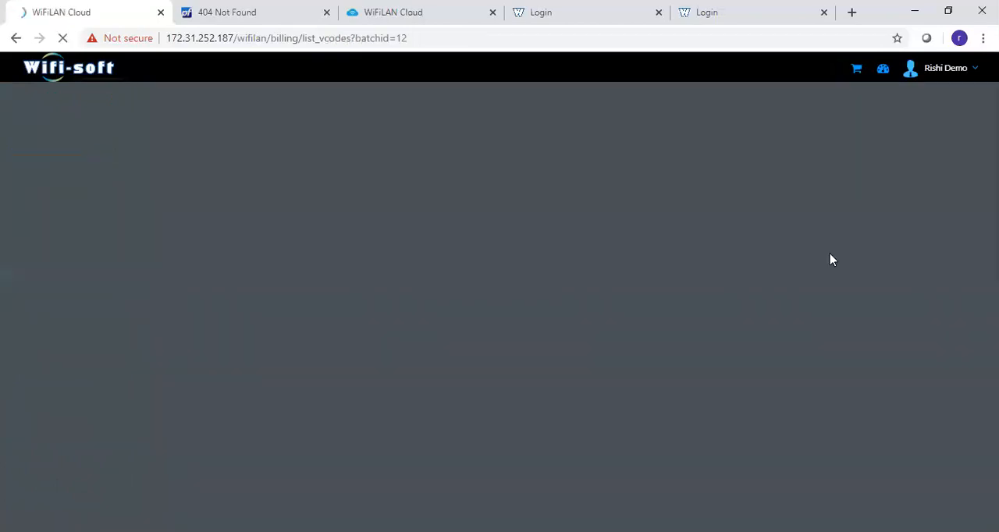
- Examine the batch's voucher codes with their status, activation and expiry dates, and the users and networks that used them
scroll(574, 307, "down", 1)
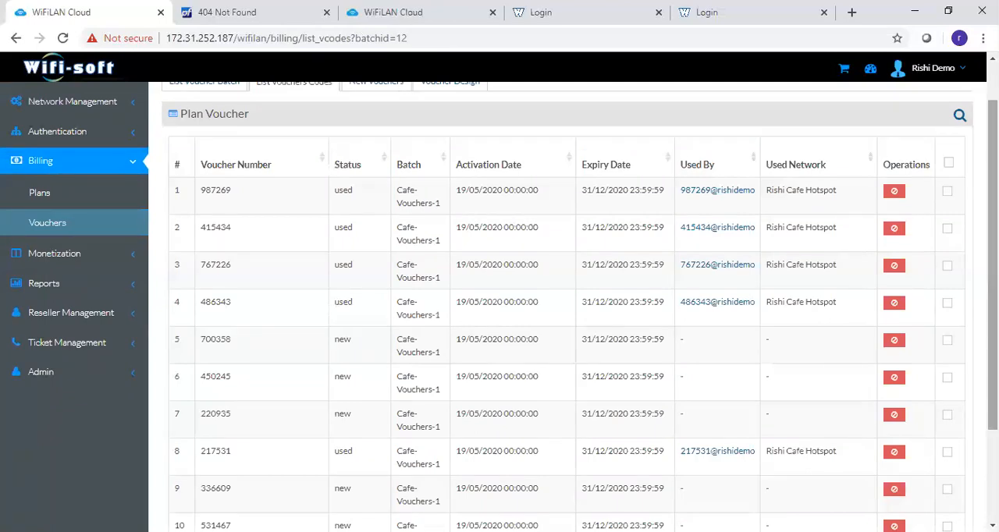
double_click(225, 191)
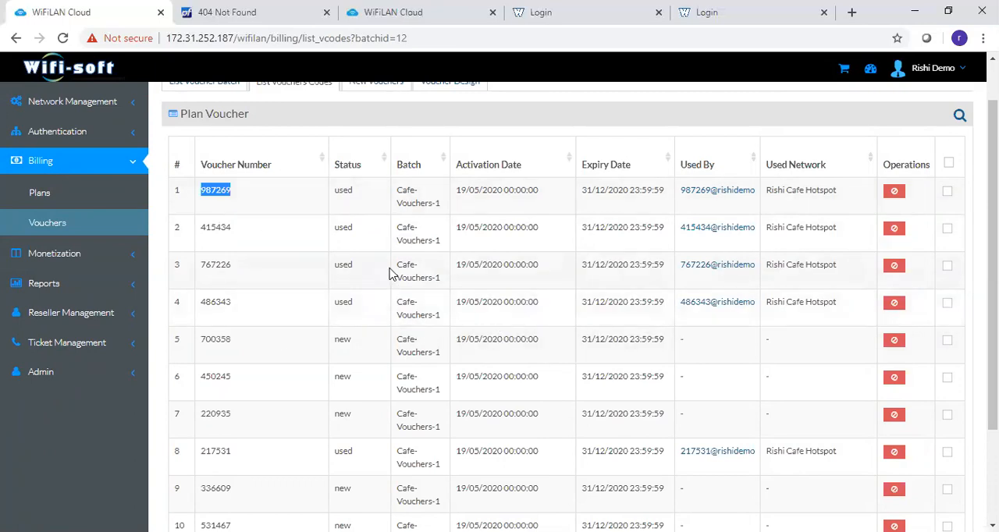
left_click_drag(396, 266, 438, 279)
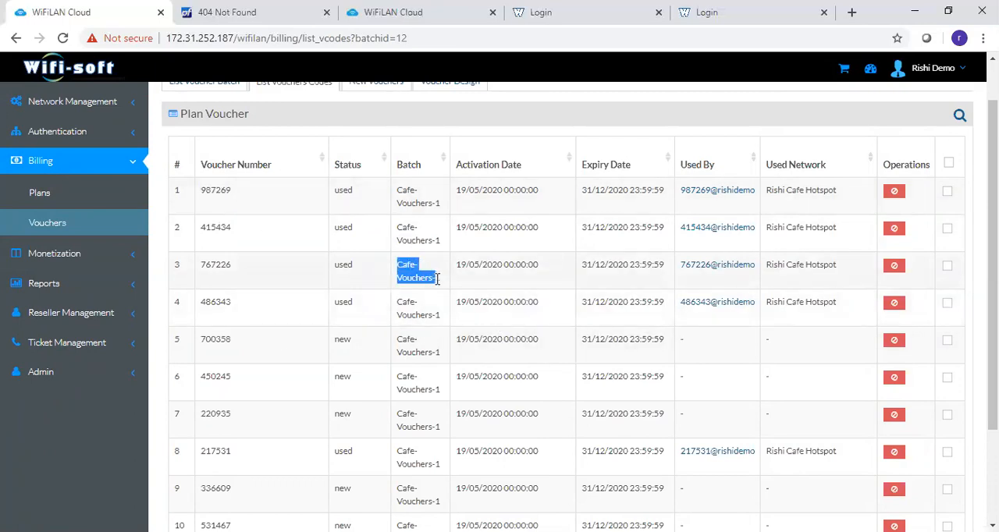
left_click(342, 250)
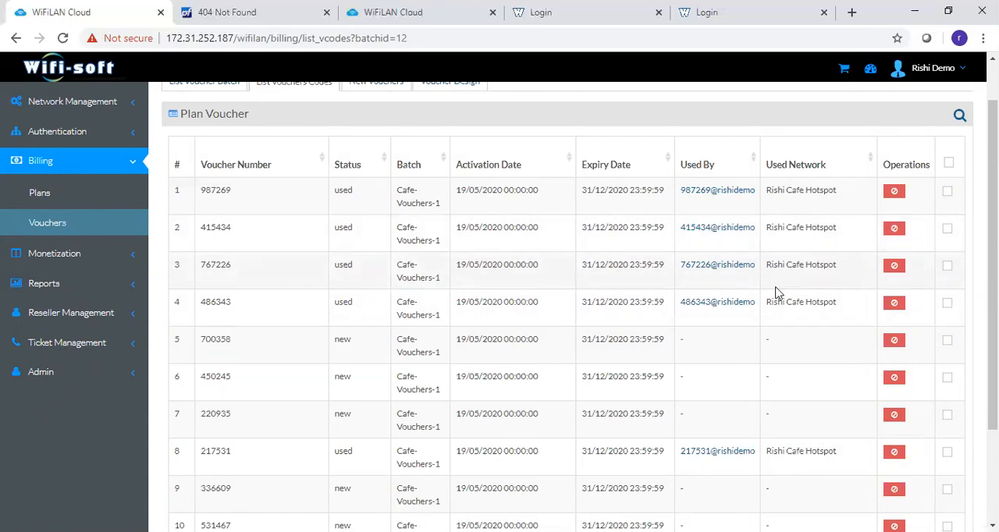
left_click_drag(993, 264, 993, 284)
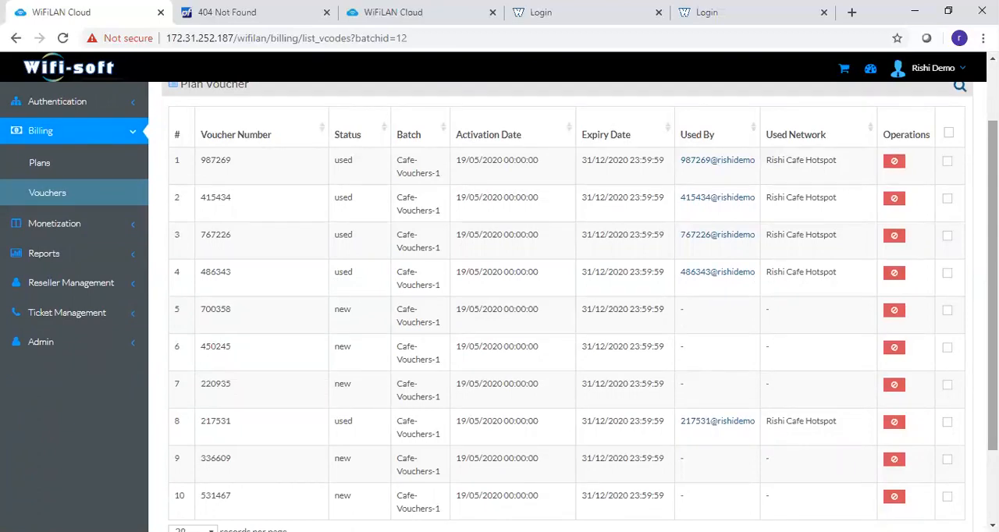
left_click_drag(993, 305, 993, 250)
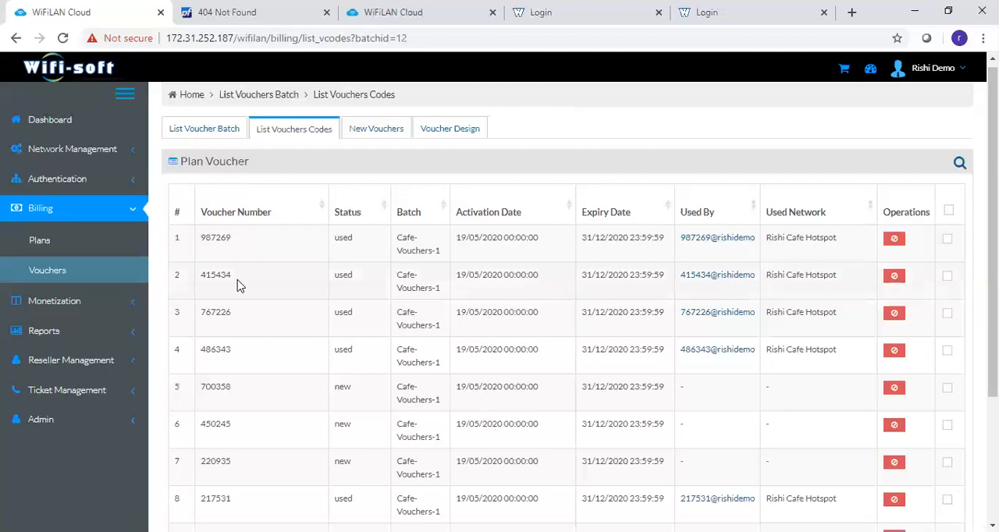
- View the list of portal ads under monetization and open the form for a new advertisement
left_click(85, 296)
scroll(85, 297, "down", 3)
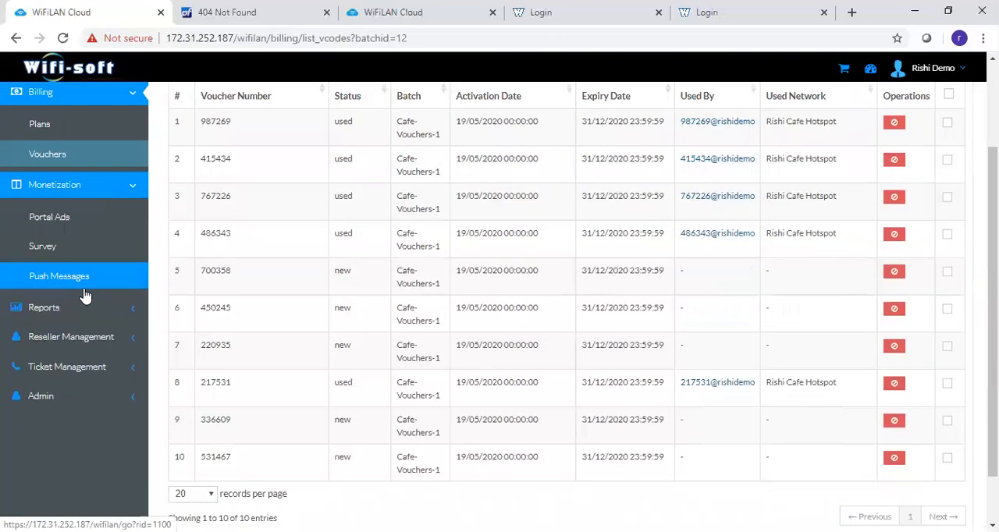
left_click(83, 225)
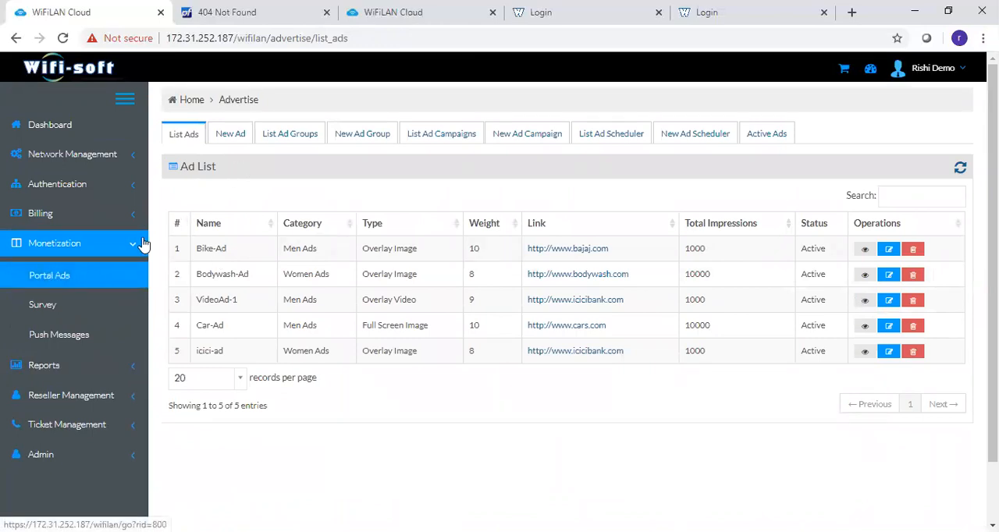
left_click(240, 142)
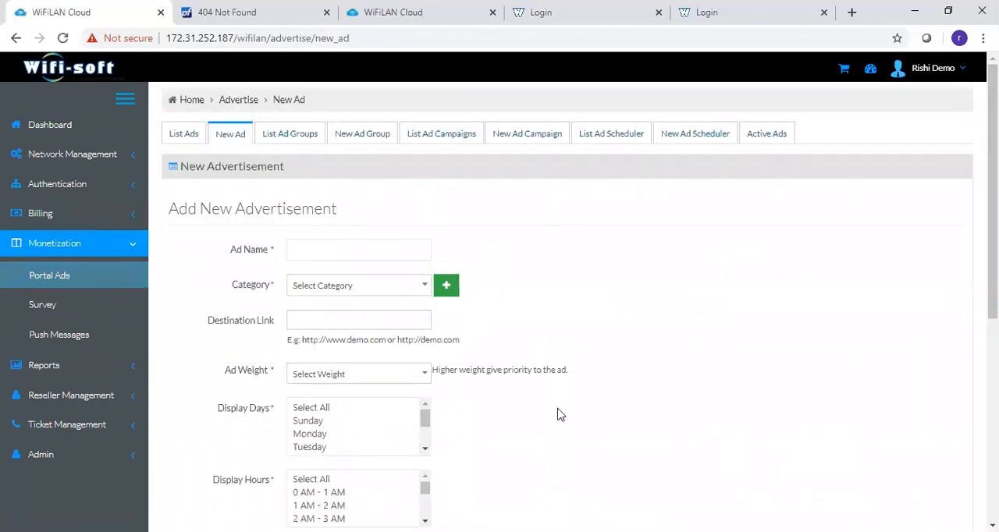
- Examine the new advertisement form, including its ad type, gender and scheduling options, and return to the ad list
scroll(557, 413, "down", 5)
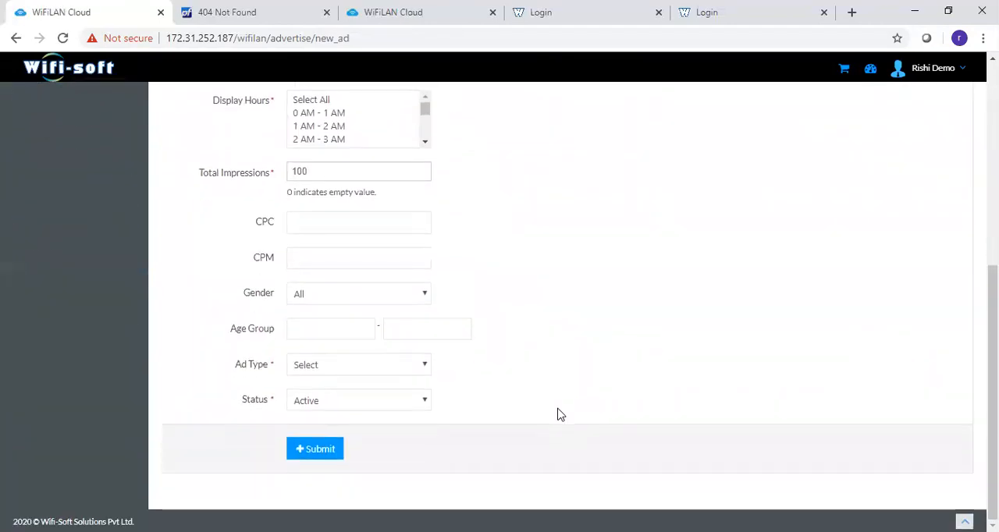
left_click(307, 369)
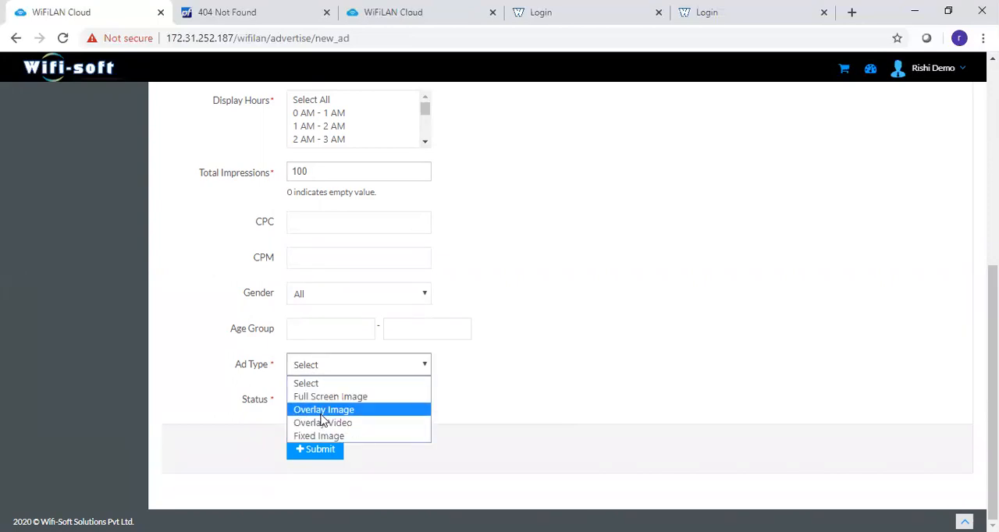
left_click(473, 259)
left_click(369, 301)
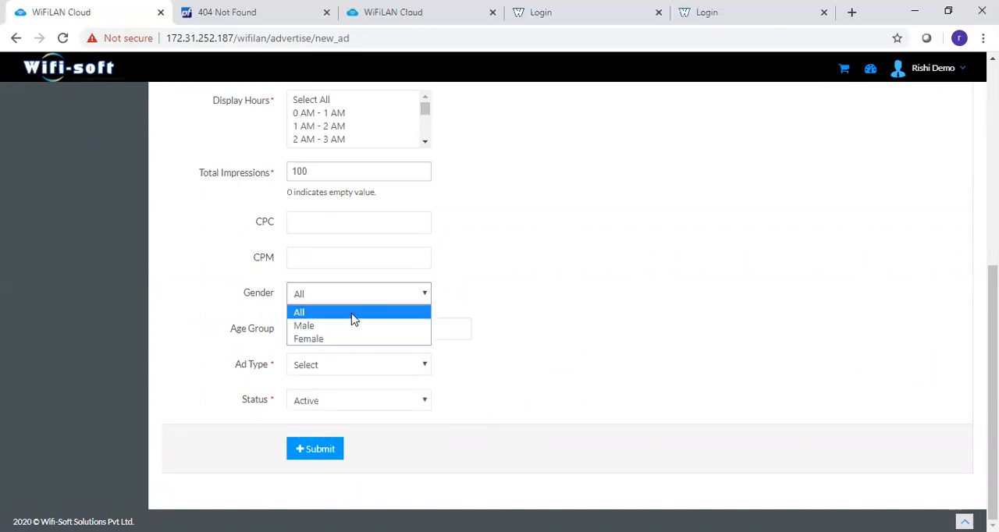
left_click(496, 310)
scroll(480, 265, "up", 1)
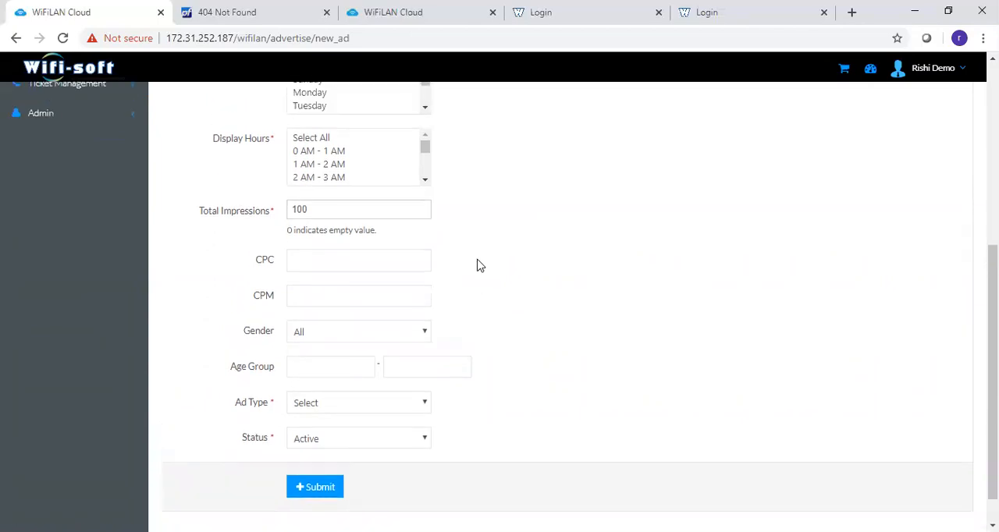
scroll(480, 265, "up", 3)
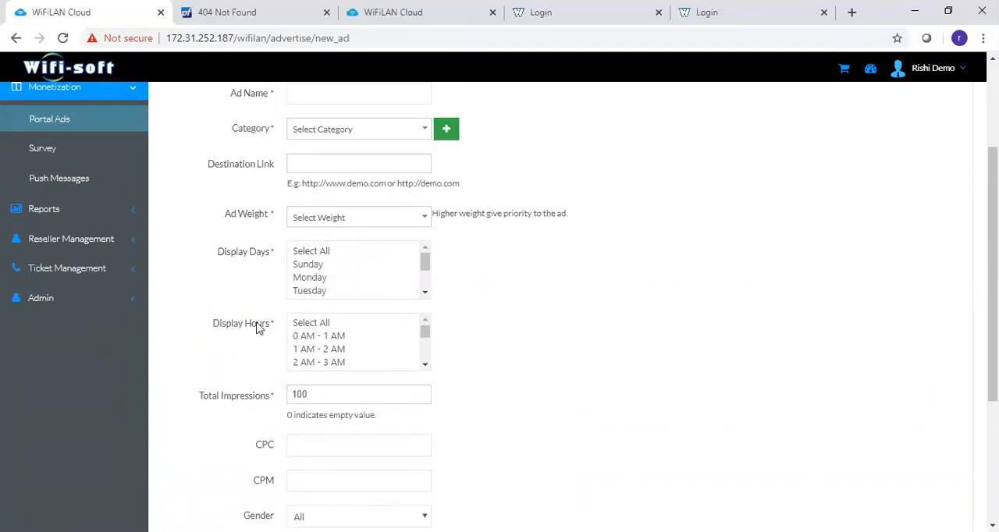
scroll(494, 269, "up", 1)
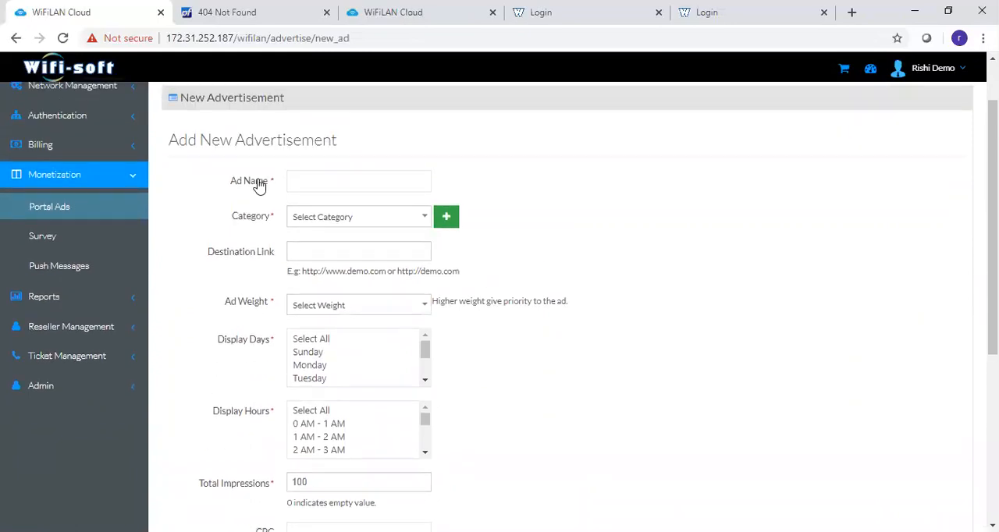
scroll(248, 201, "up", 1)
left_click(189, 137)
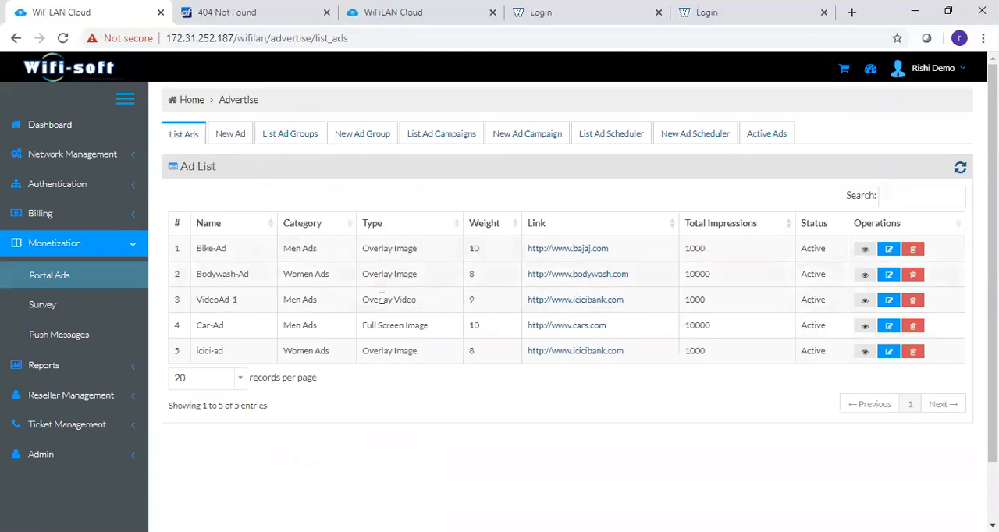
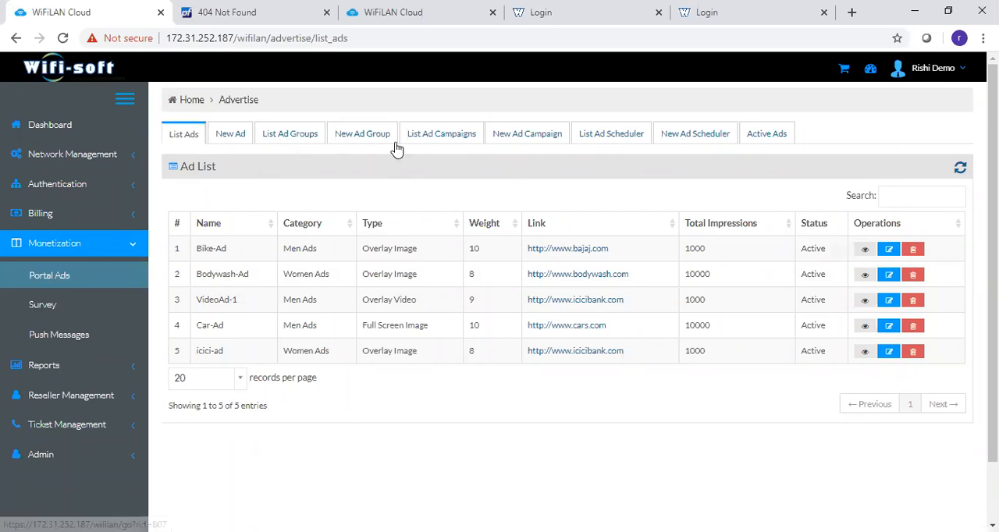
- View the list of ad groups and examine the Men-Ads and Women-Ads entries
left_click(300, 138)
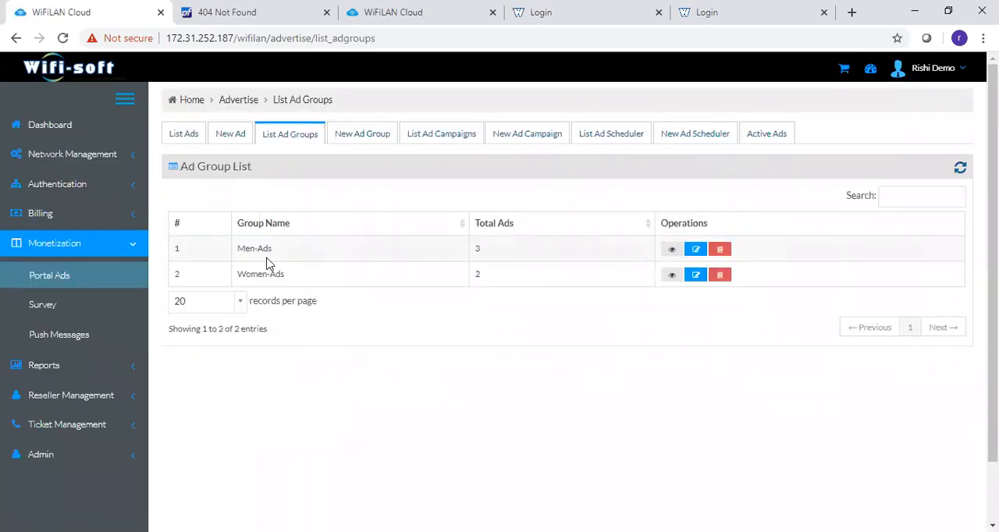
left_click_drag(240, 250, 281, 250)
left_click_drag(239, 274, 286, 280)
- View the list of ad campaigns and try to open May Campaign for editing
left_click(428, 145)
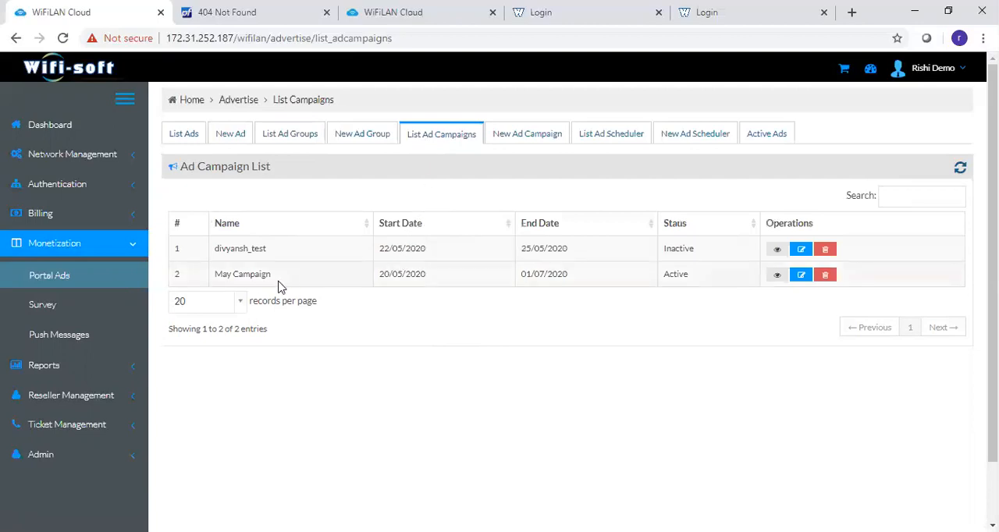
left_click_drag(220, 275, 274, 283)
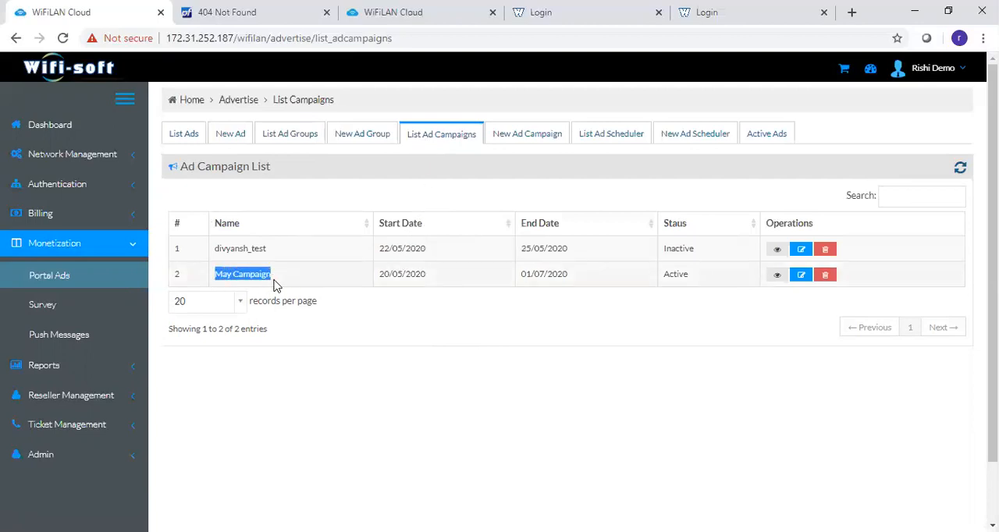
left_click(799, 282)
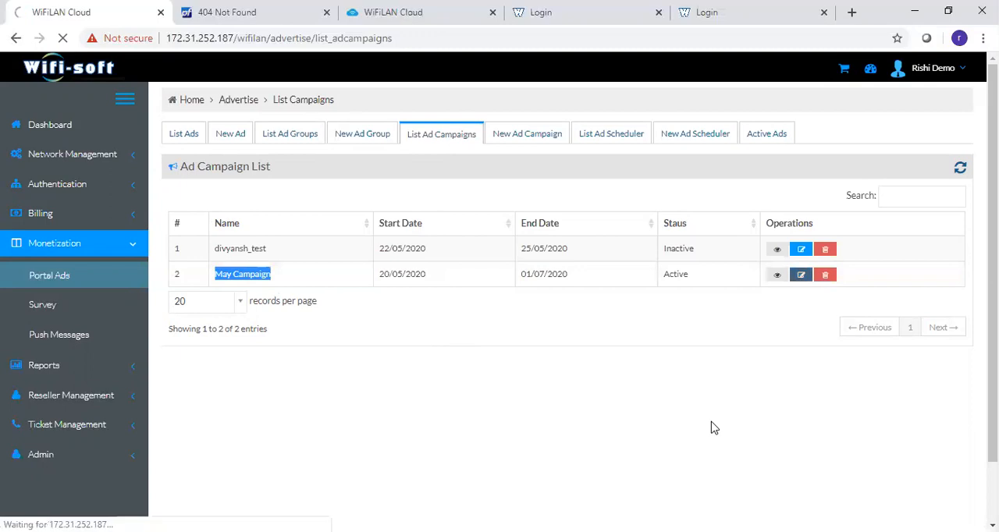
left_click(802, 278)
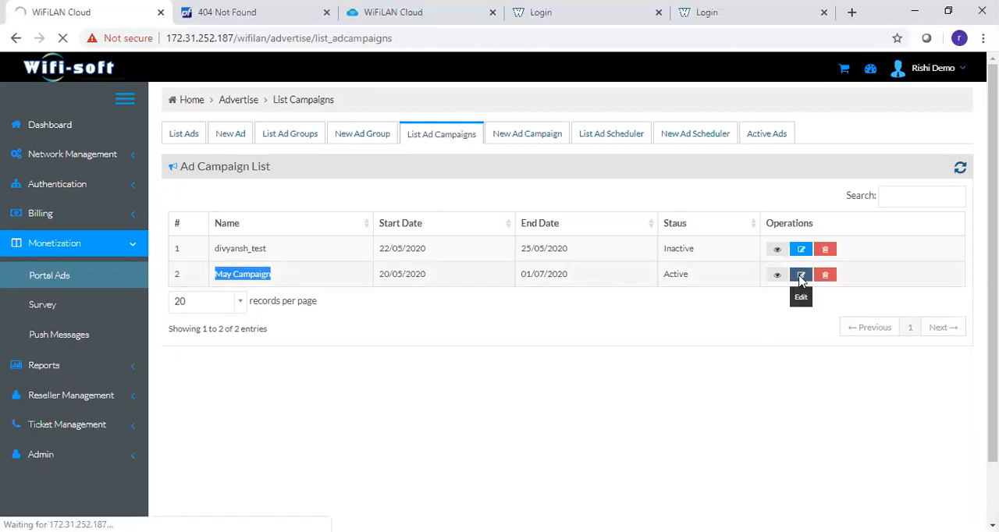
left_click(800, 281)
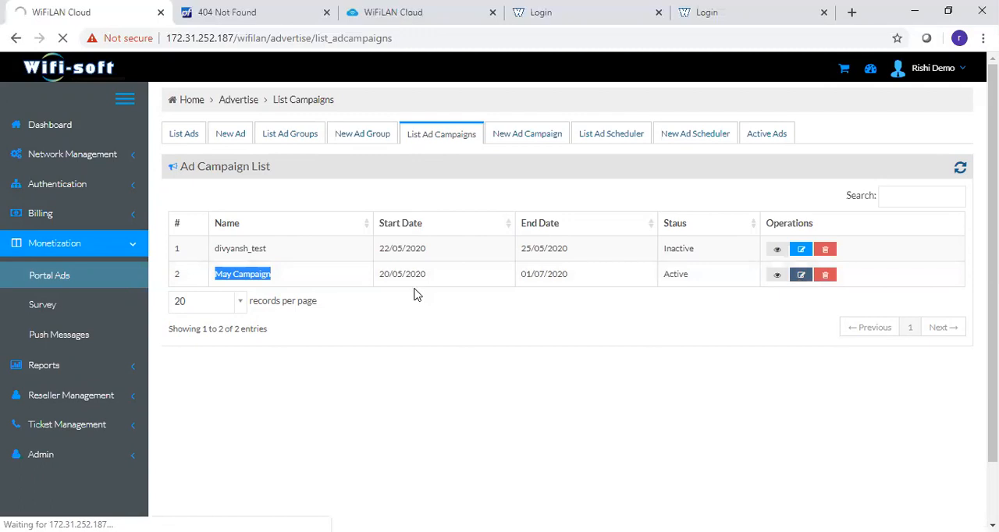
- Examine the start date, end date and status of May Campaign in the campaign list
left_click_drag(382, 275, 428, 274)
left_click_drag(523, 275, 579, 281)
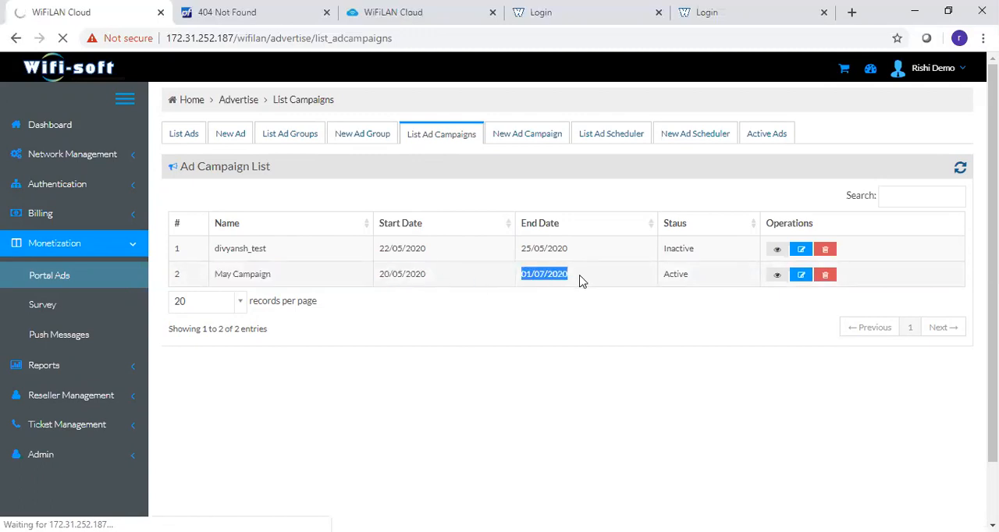
double_click(680, 273)
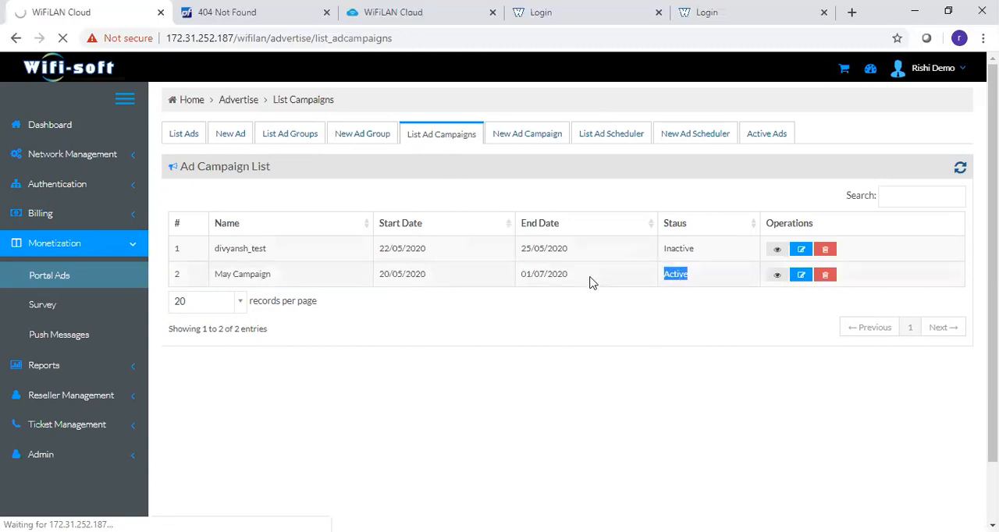
- Try to open the ad scheduler list, reload the page and go to the monetization surveys
left_click(613, 139)
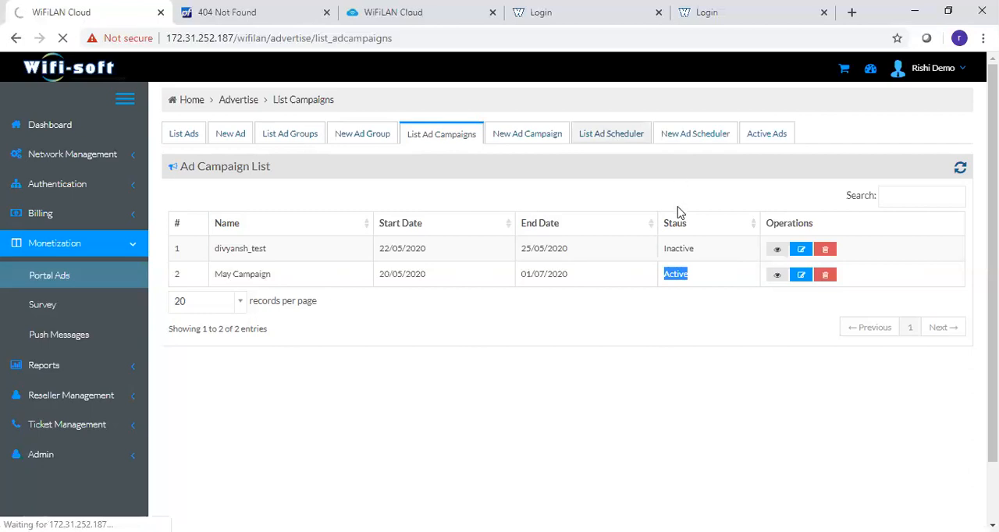
left_click(626, 141)
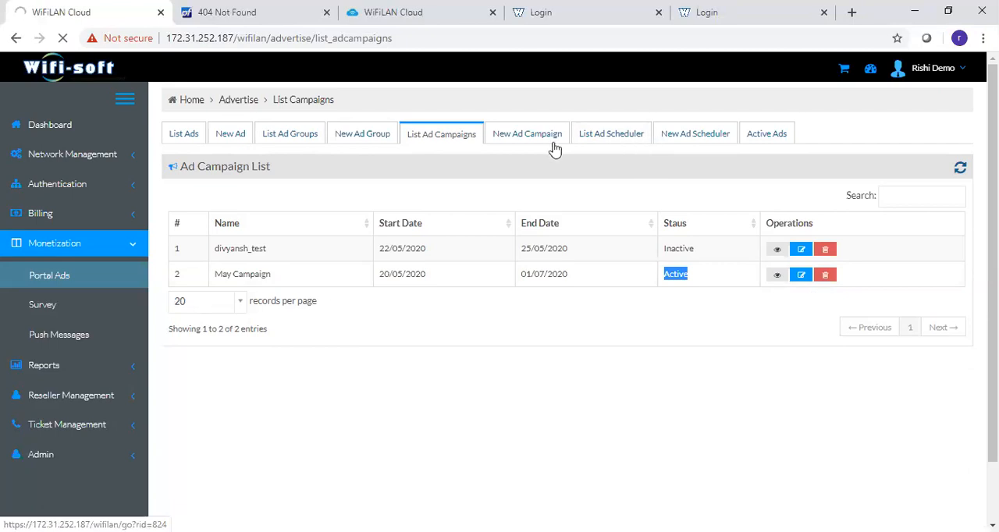
left_click(63, 39)
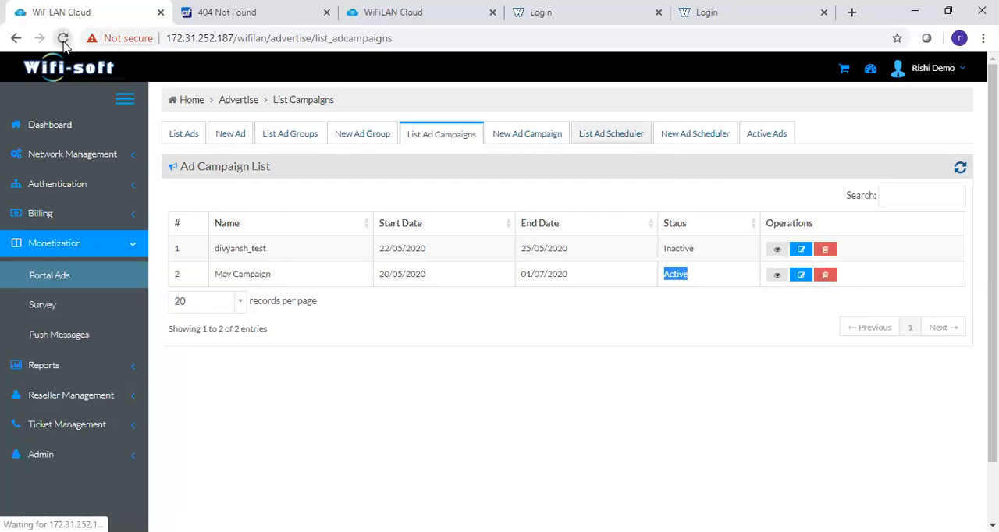
left_click(53, 311)
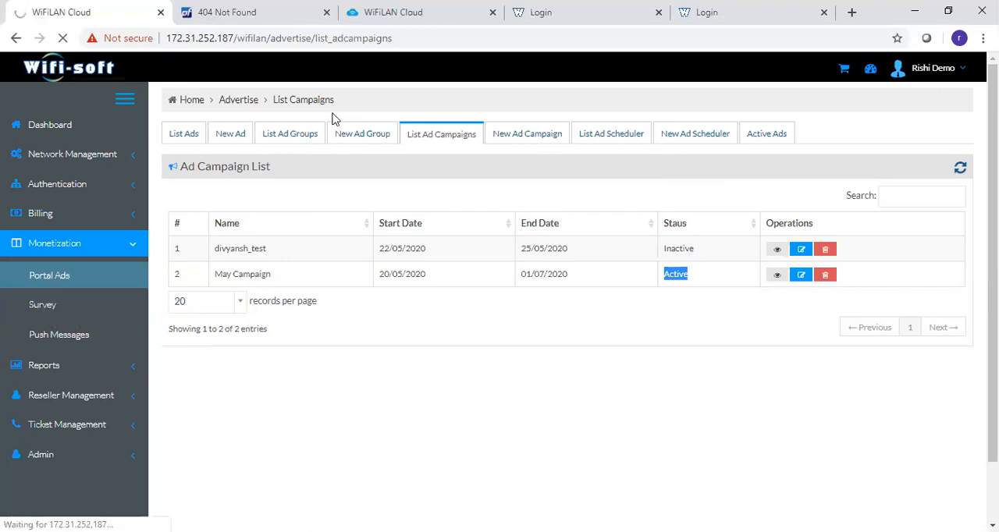
- Switch to the WiFiLAN Cloud portal at wios.wifi-soft.com and go to its customer selection page
left_click(373, 14)
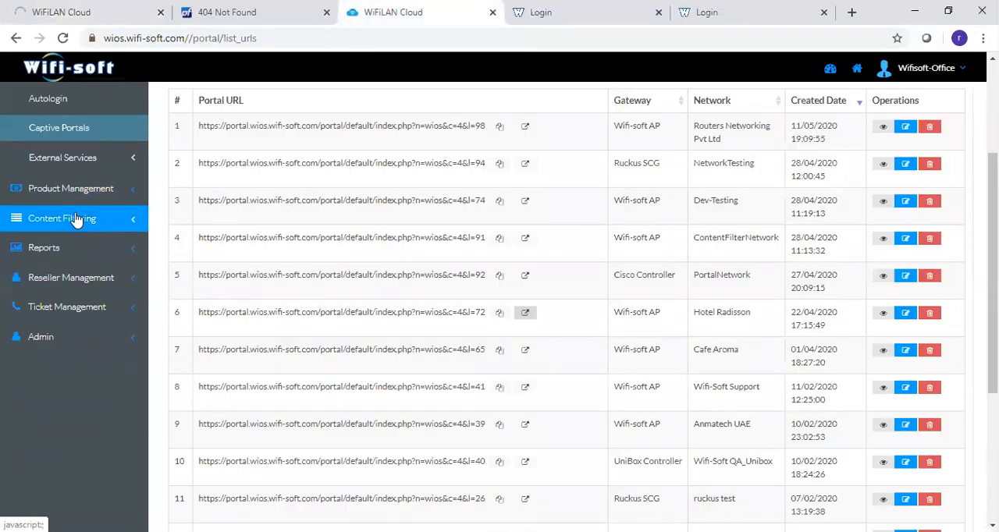
scroll(76, 219, "up", 3)
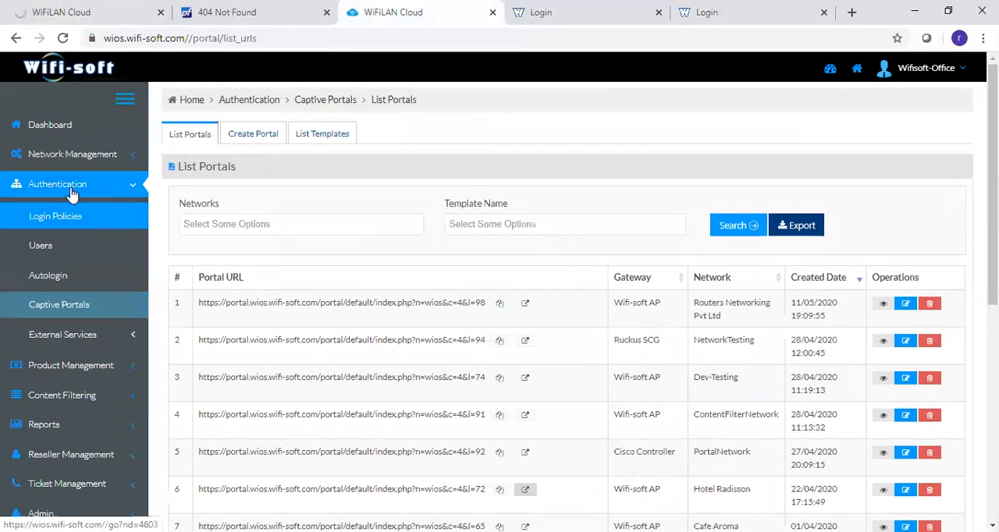
left_click(73, 186)
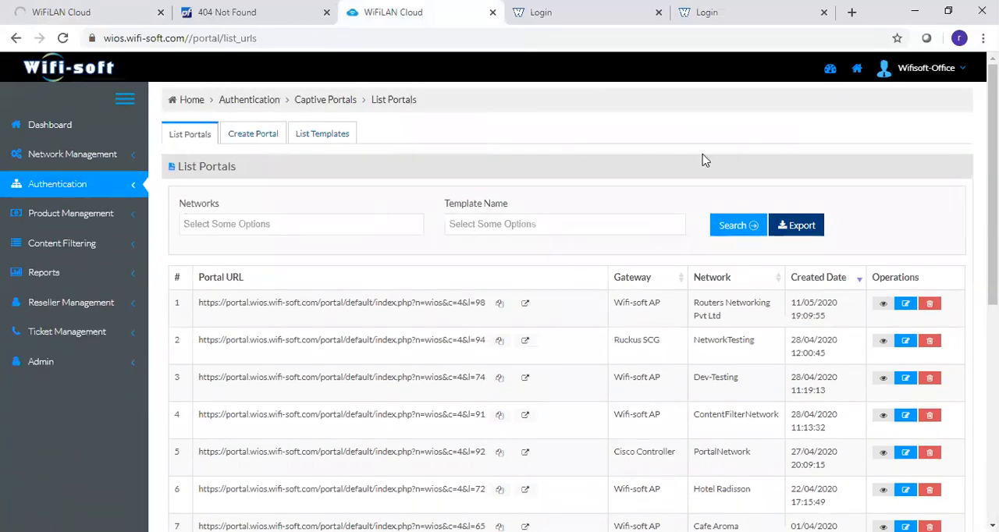
left_click(854, 71)
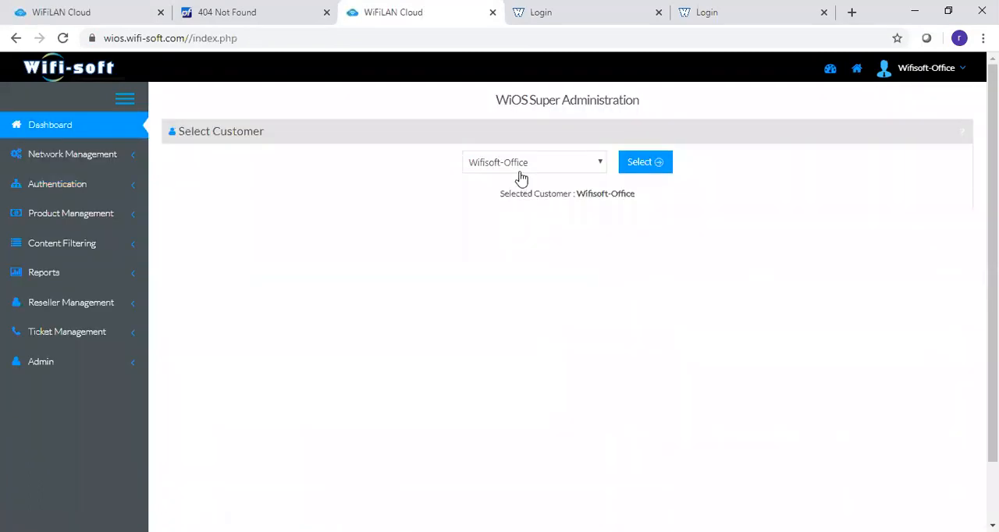
- Select the customer National Engineers and view the notifications on its dashboard
left_click(522, 173)
left_click(507, 300)
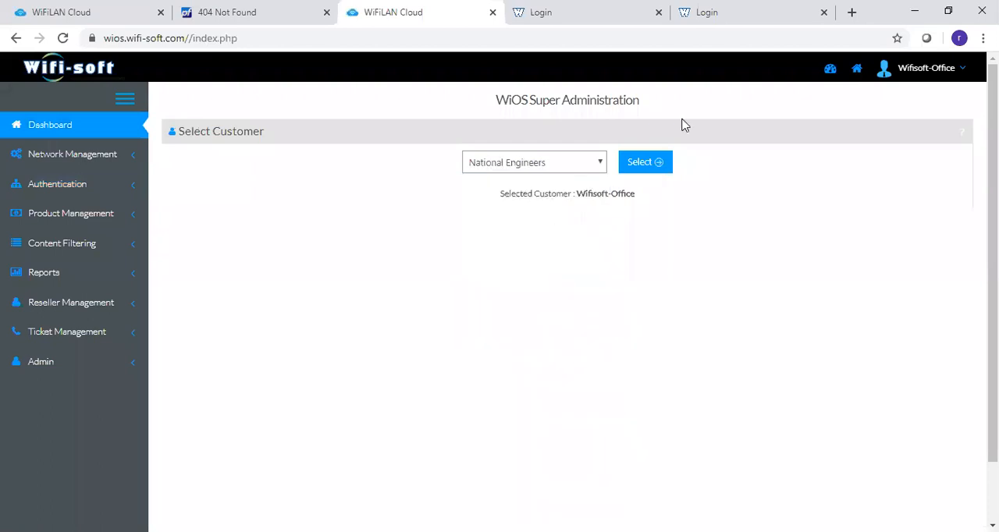
left_click(645, 162)
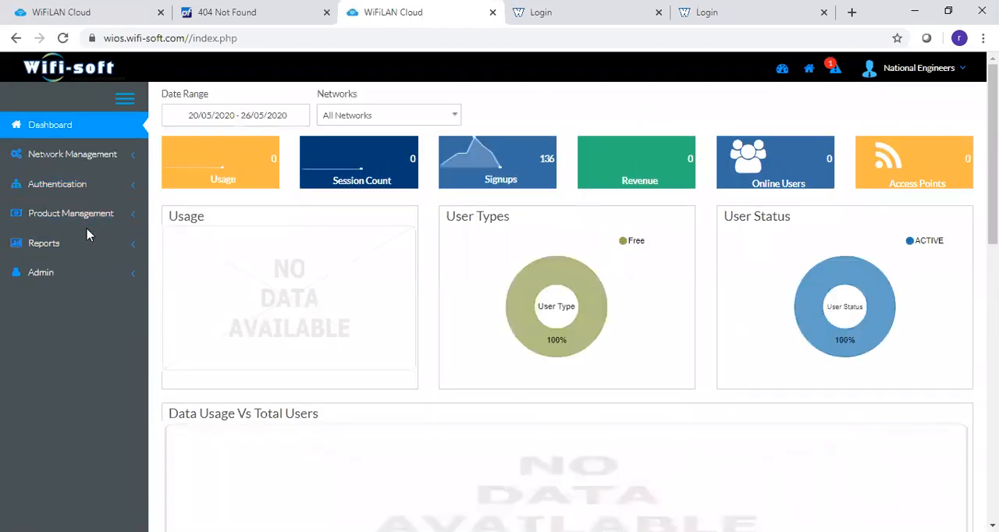
left_click(836, 72)
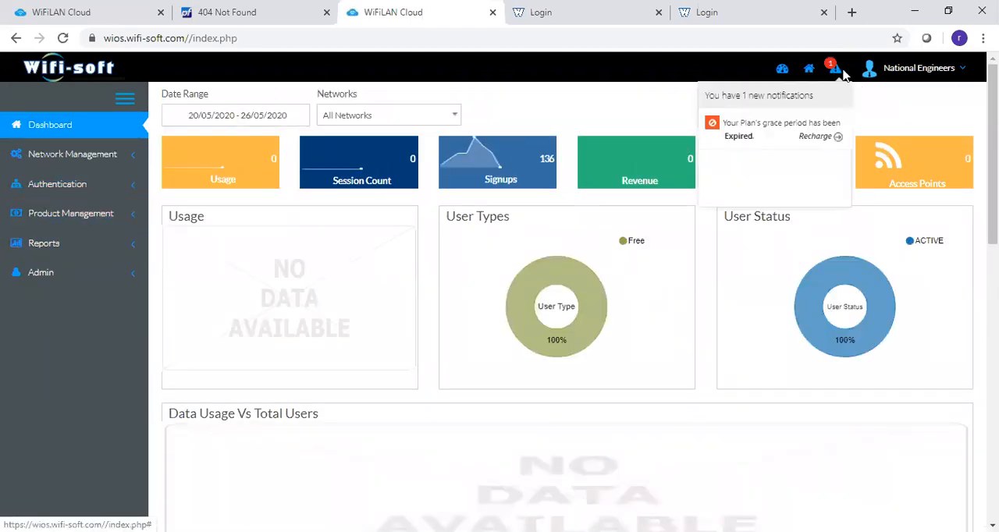
- Return to the customer selection page and switch the portal to the customer Igogo Cameroon
left_click(808, 70)
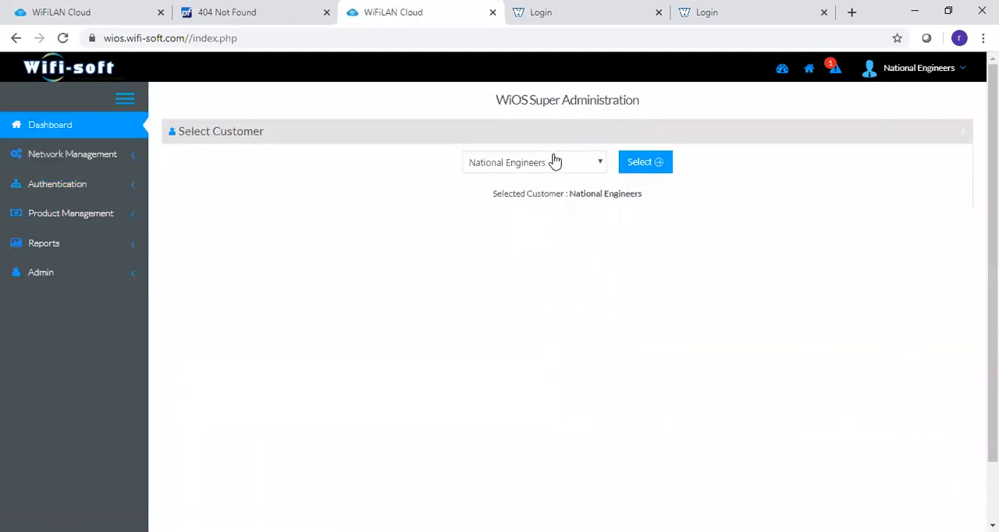
left_click(554, 162)
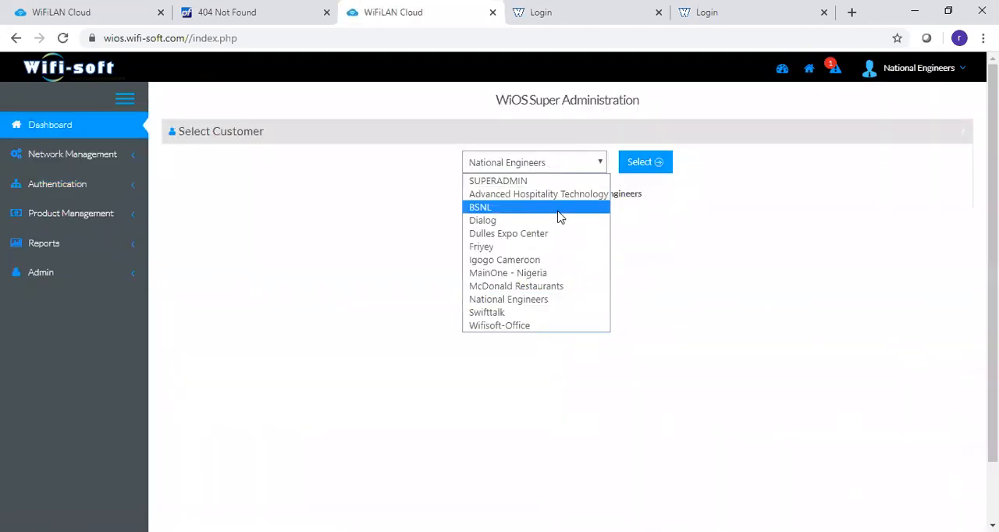
left_click(538, 260)
left_click(661, 164)
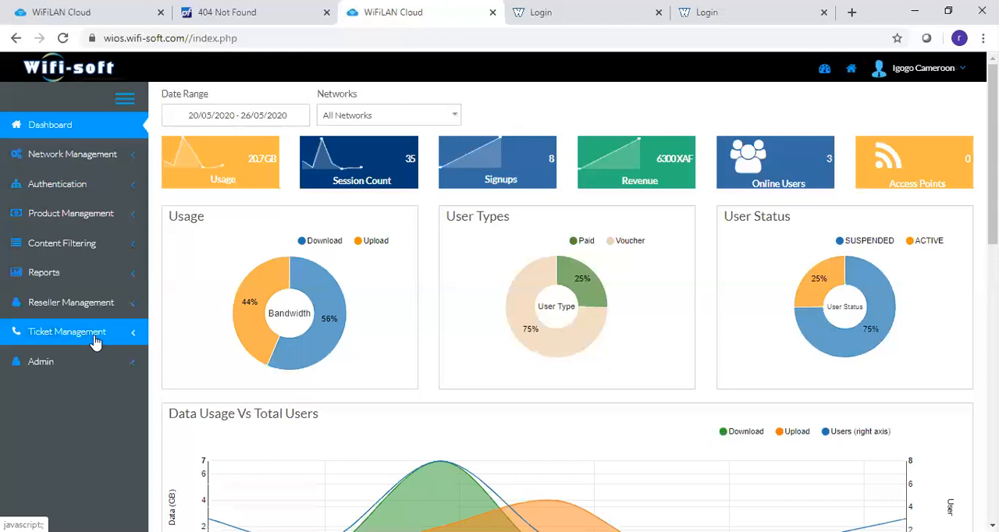
- Switch back to the WiFiLAN Cloud portal at 172.31.252.187 and examine the Food Survey entry in the survey question list
left_click(72, 6)
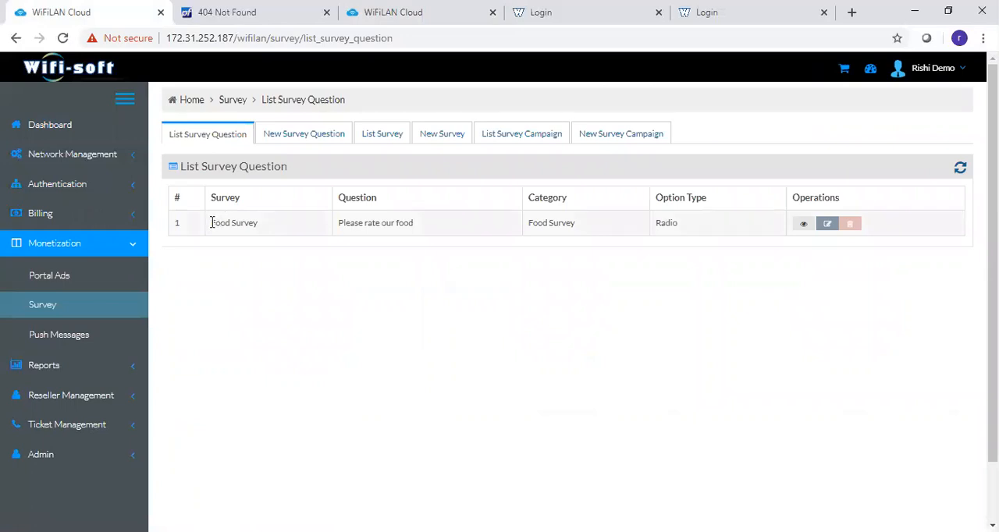
left_click_drag(212, 222, 269, 228)
left_click_drag(338, 230, 420, 229)
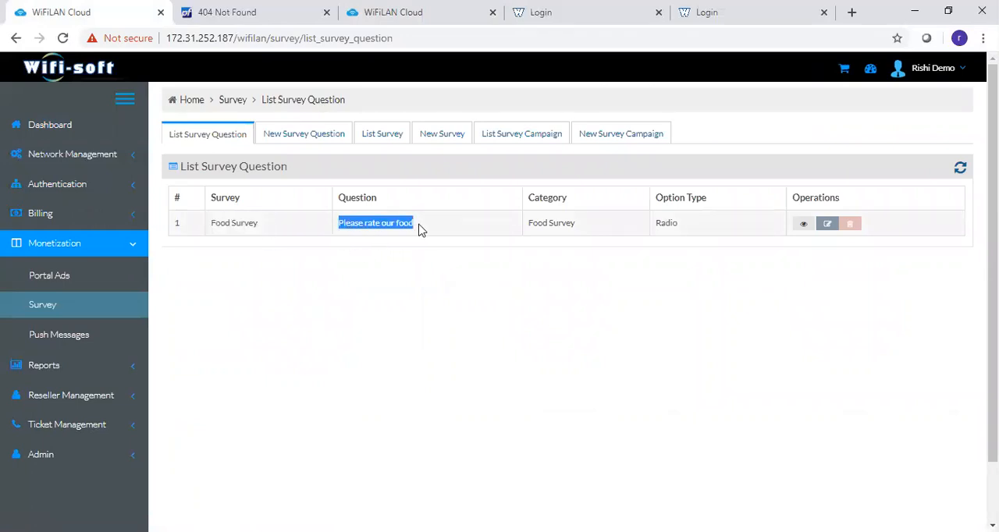
- Start a new survey question named Service Rating with the question text "Please rate our service"
left_click(278, 136)
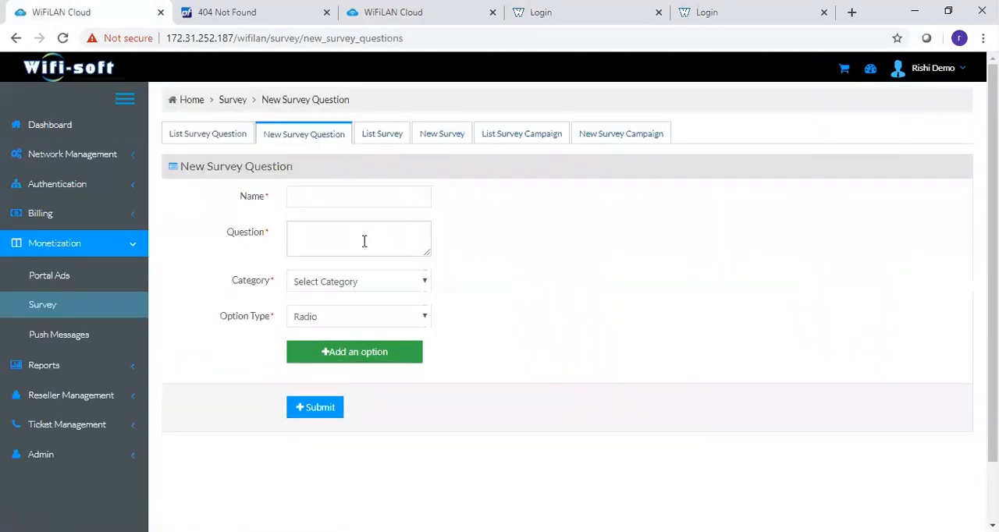
left_click(328, 196)
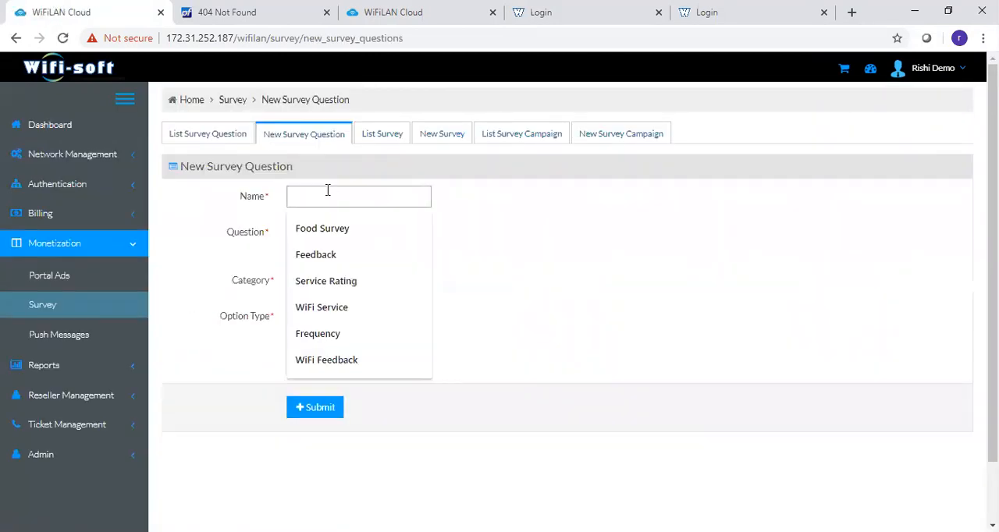
left_click(347, 291)
left_click(320, 254)
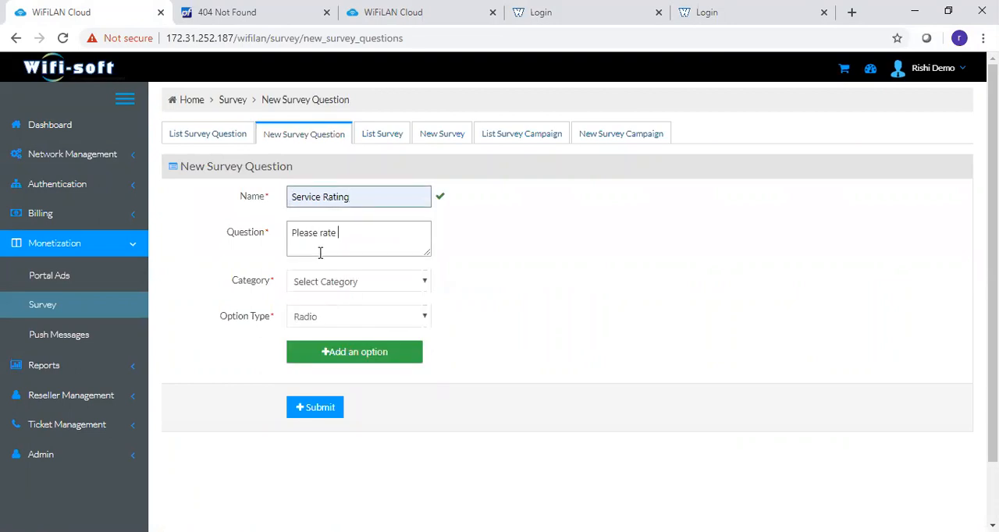
type("Please rate our servce")
- Assign the survey question to a new survey category called Service Rating
left_click(315, 291)
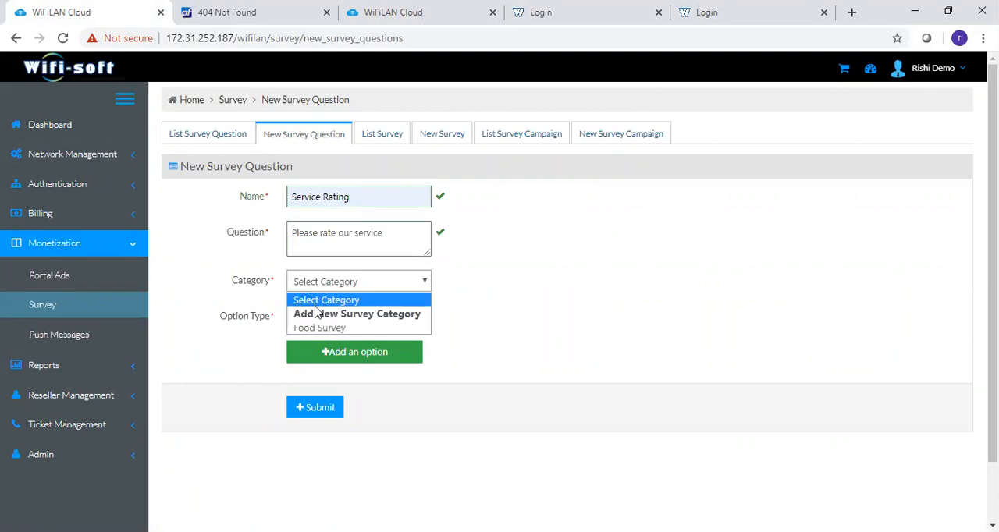
left_click(319, 313)
left_click(335, 309)
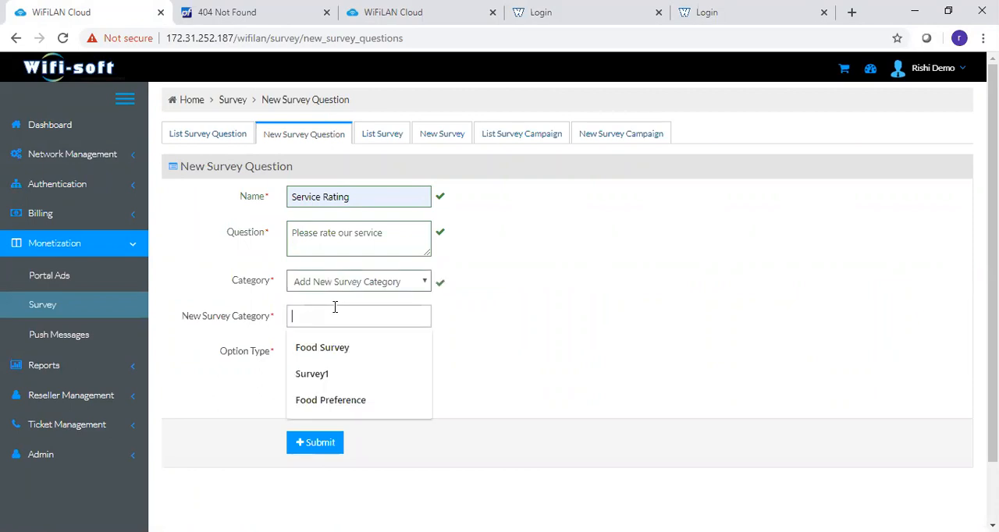
type("Service Rati")
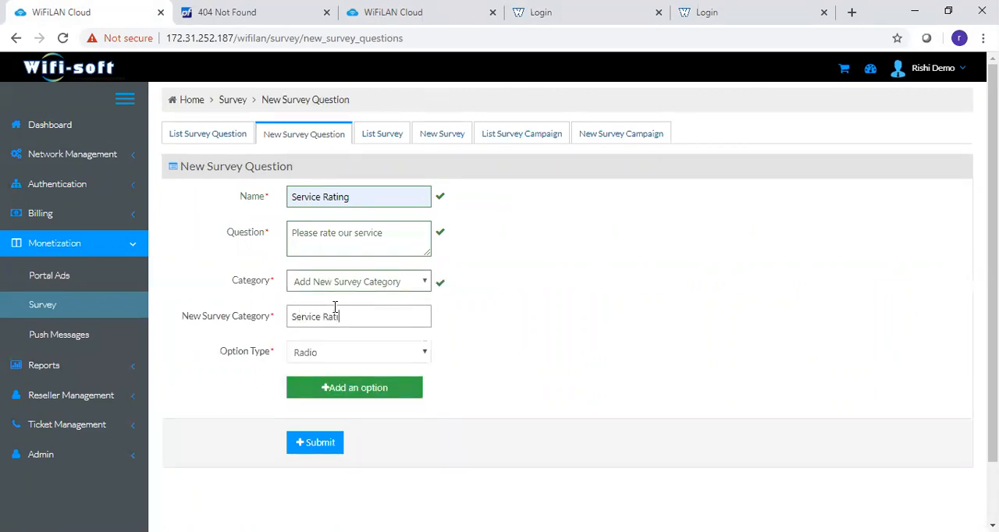
- Set the question's option type to Checkbox and add the answer options Good and Bad
left_click(361, 352)
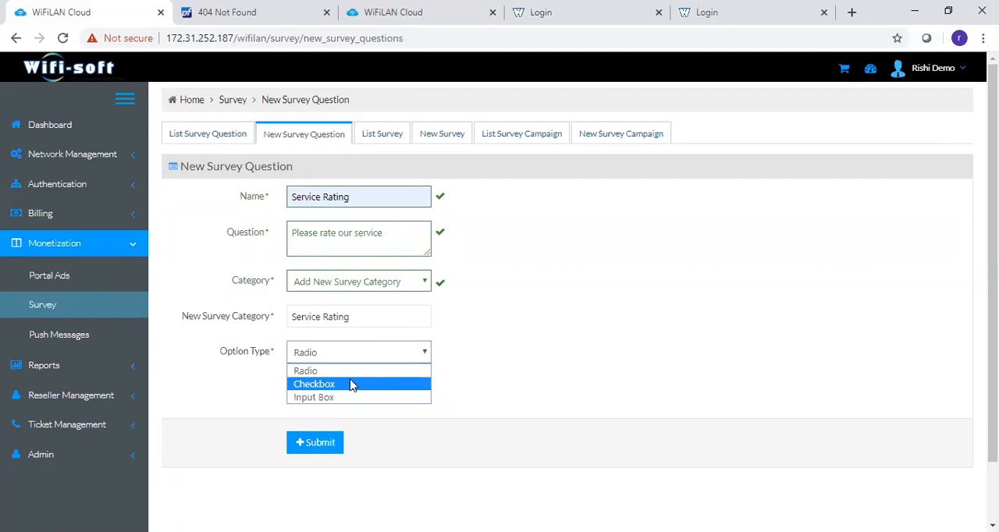
left_click(351, 384)
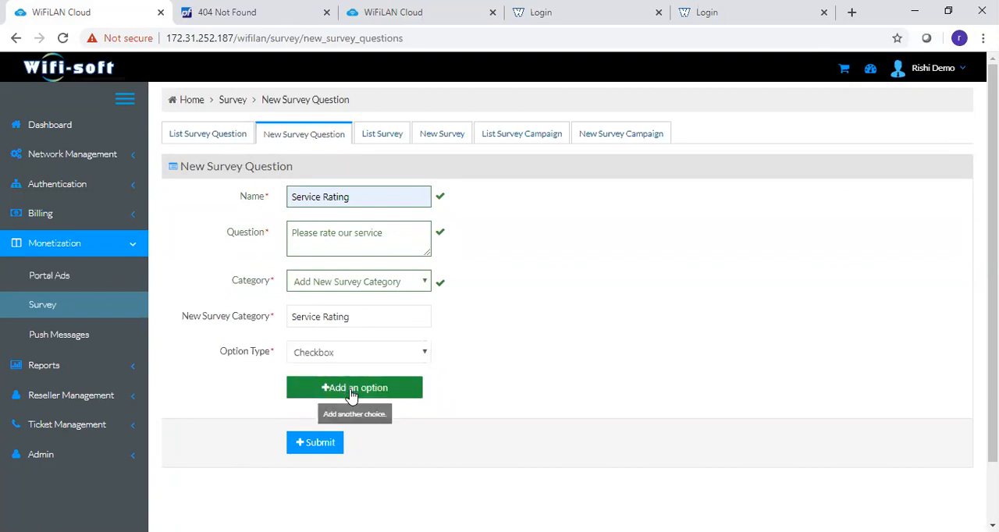
left_click(351, 390)
left_click(361, 415)
type("Good")
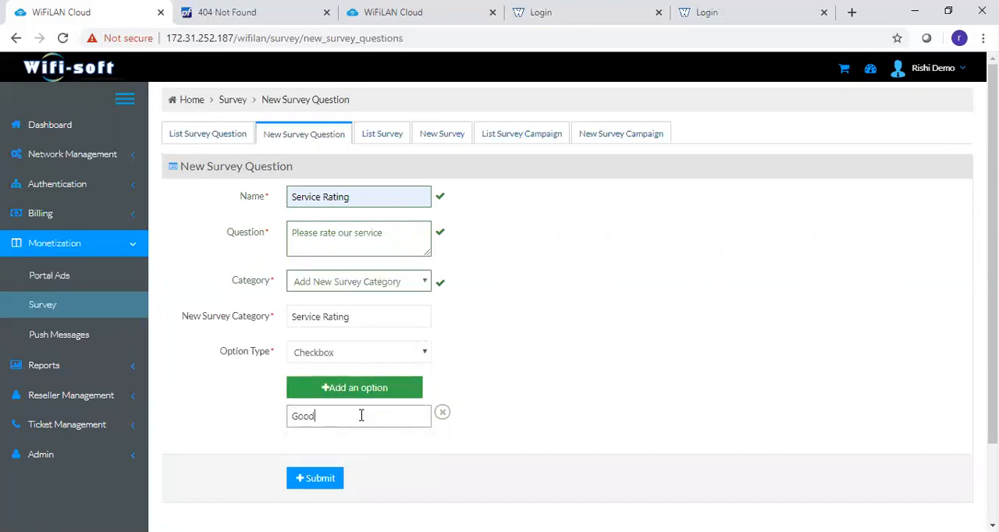
left_click(381, 393)
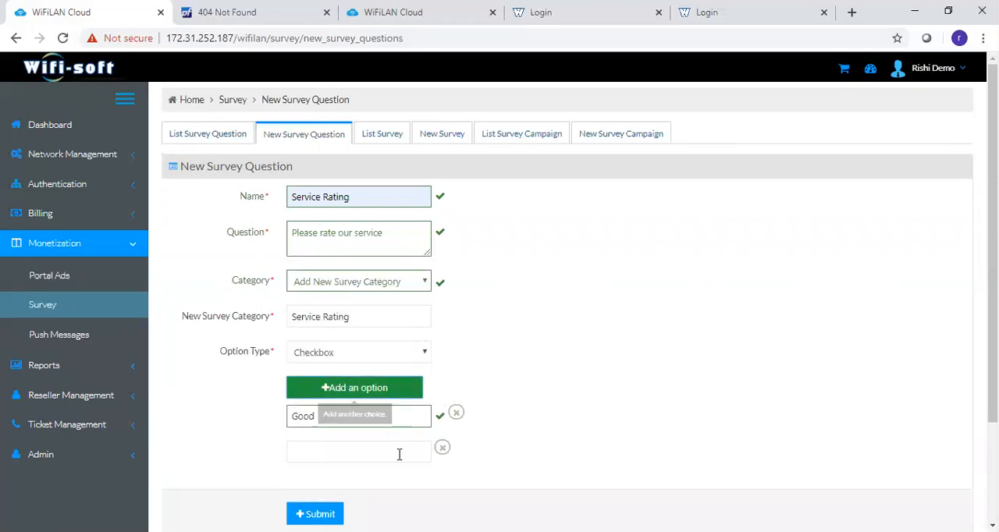
left_click(371, 461)
type("Bad")
left_click(526, 414)
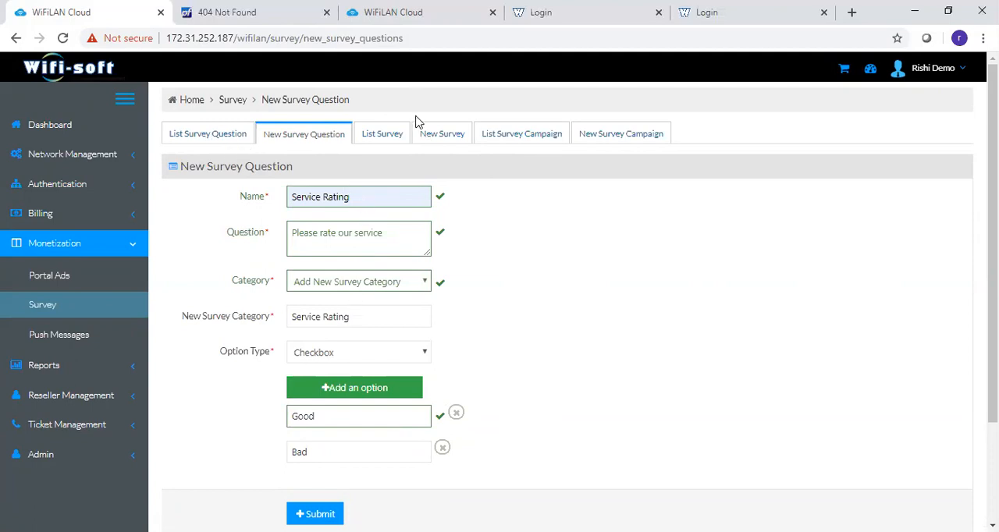
- View the survey list and examine the start and end dates of the June Survey campaign
left_click(402, 136)
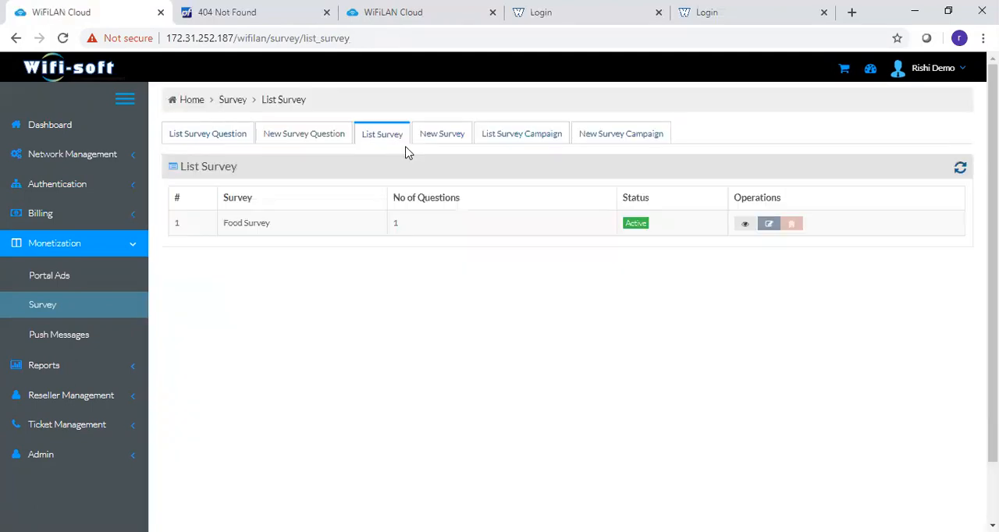
left_click(519, 139)
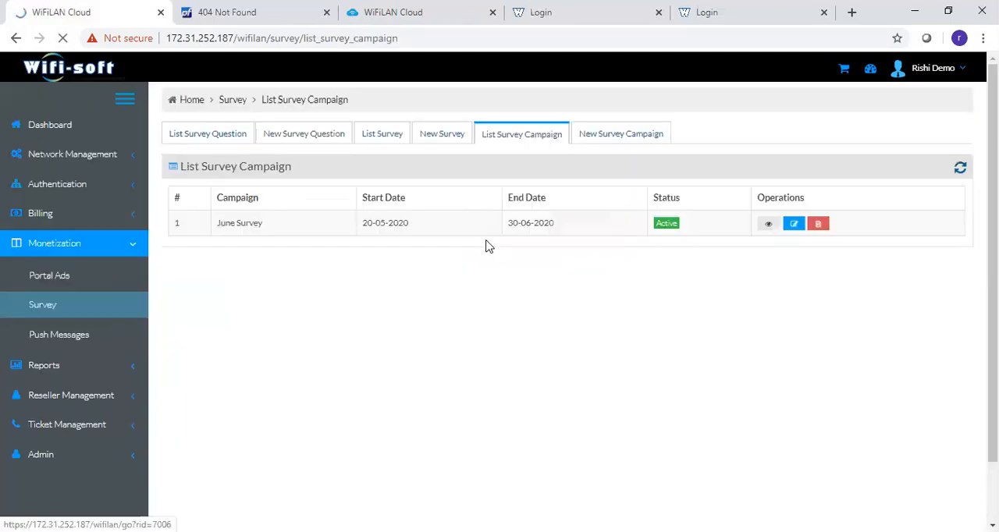
left_click_drag(364, 224, 403, 224)
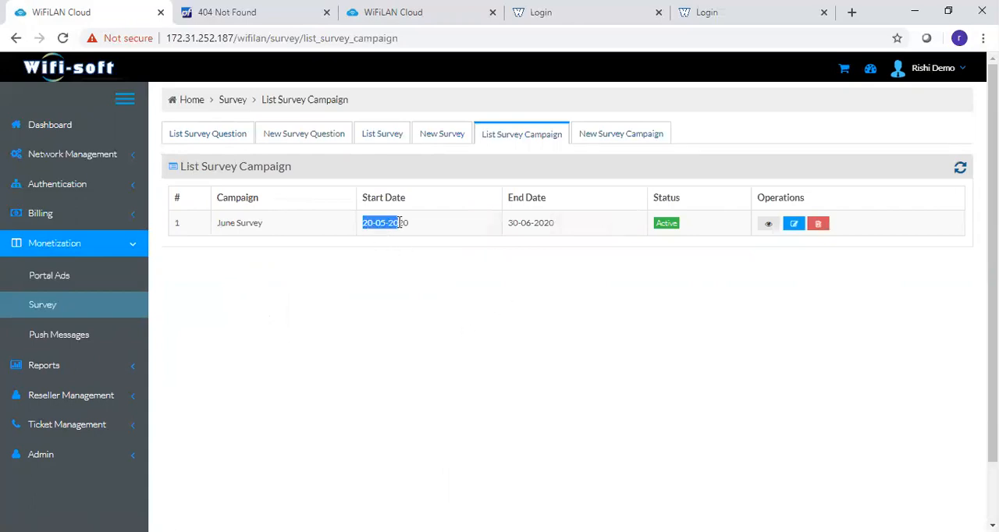
left_click_drag(513, 225, 566, 227)
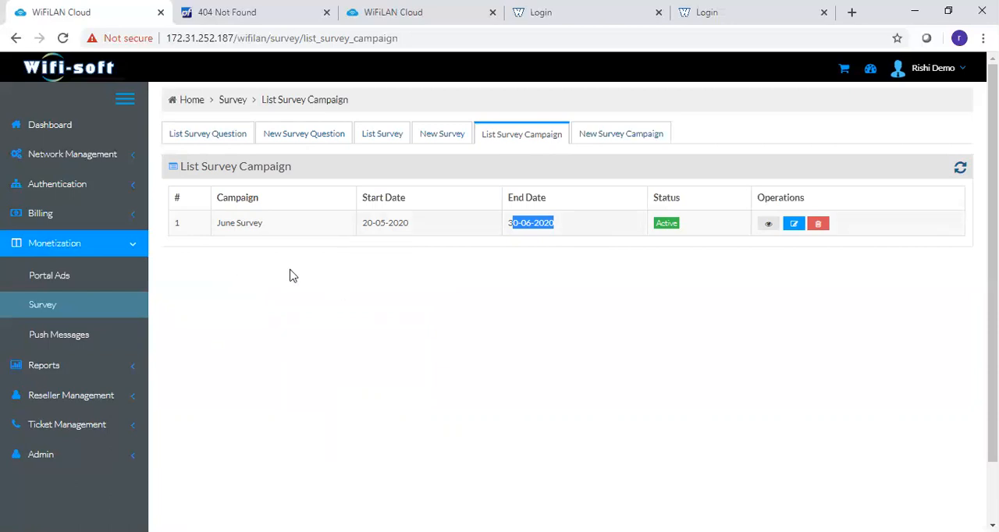
- Open the cafe hotspot's captive portal for editing and enable the survey in its Monetize settings
left_click(78, 181)
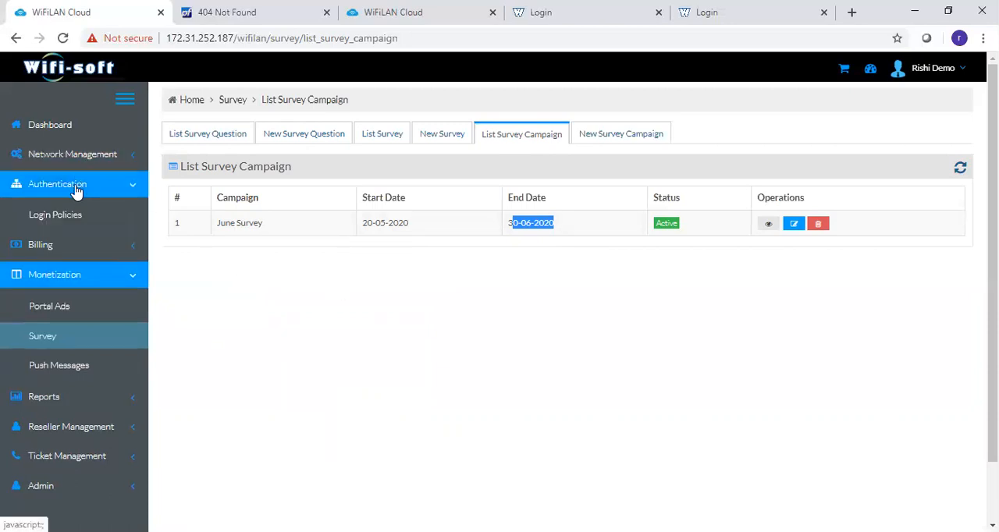
left_click(67, 306)
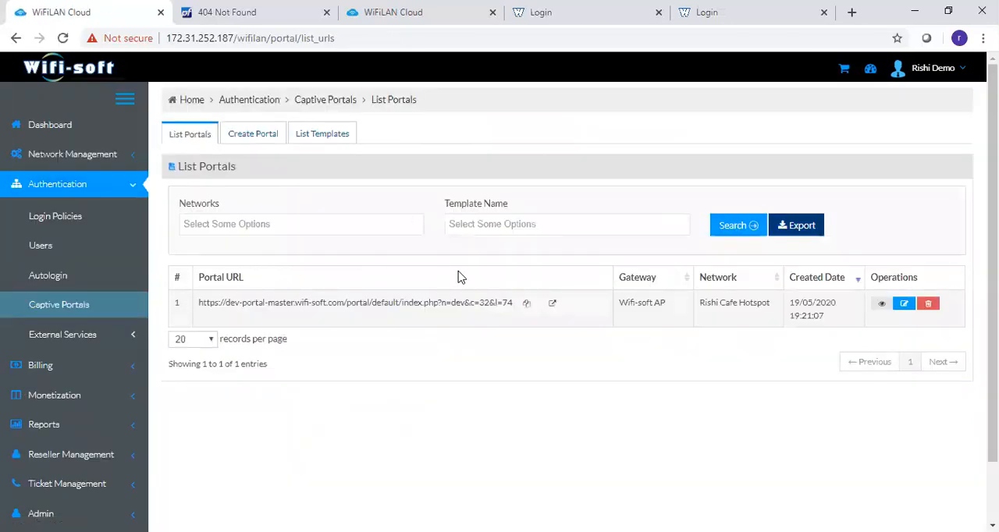
left_click(904, 306)
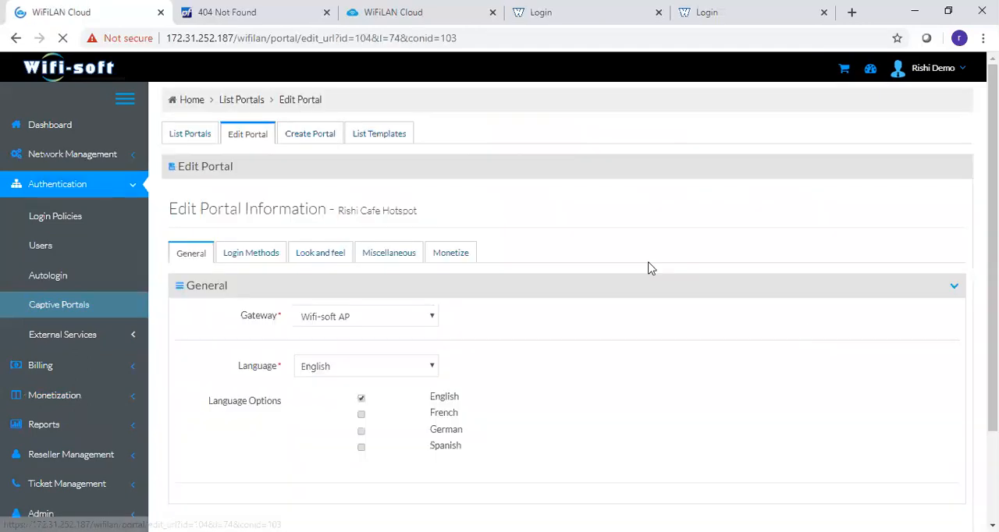
left_click(470, 259)
left_click(300, 493)
scroll(910, 323, "down", 2)
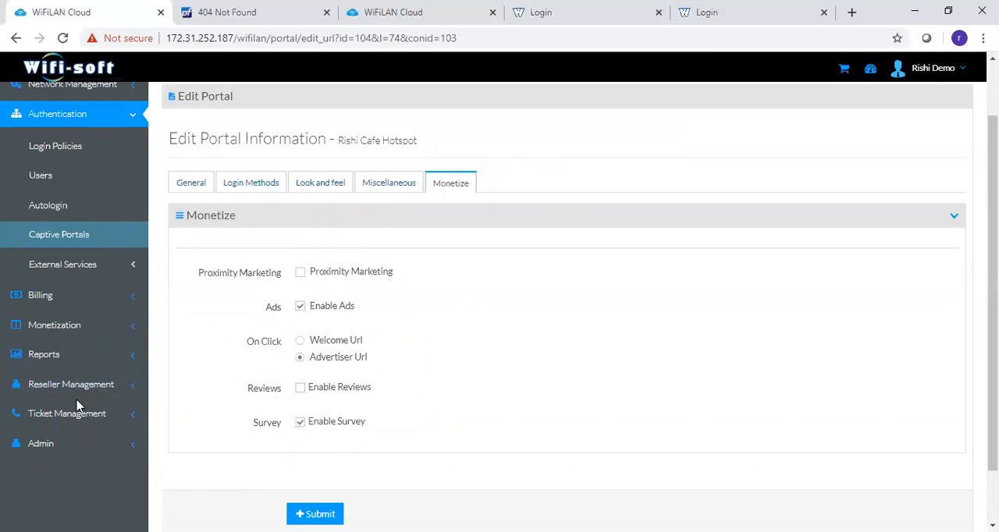
- View the push message configuration and examine the message and link of the Discount-Offer notification
left_click(81, 327)
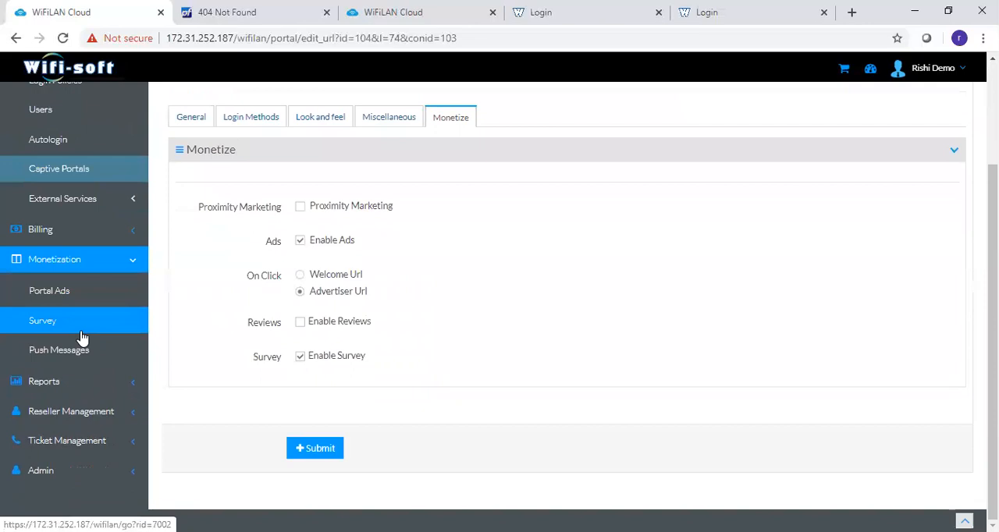
left_click(74, 358)
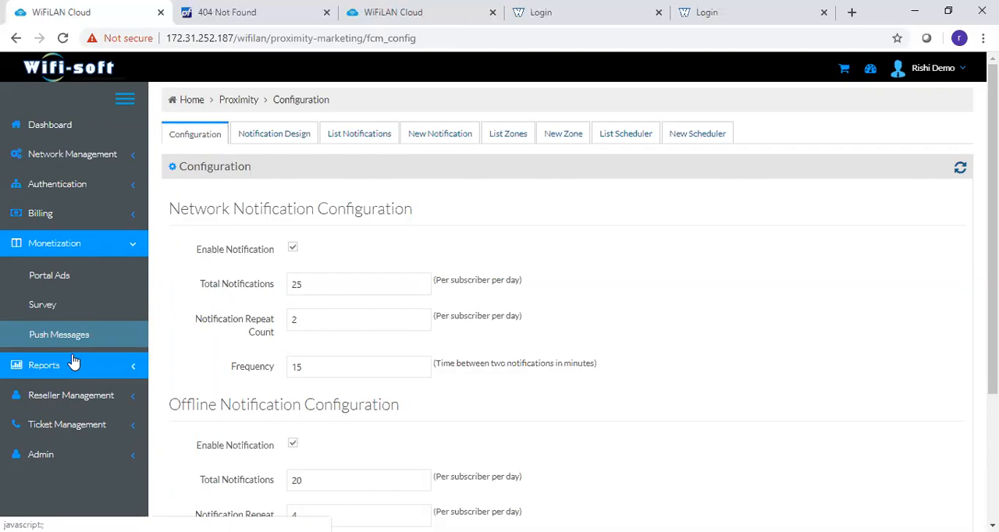
left_click(361, 146)
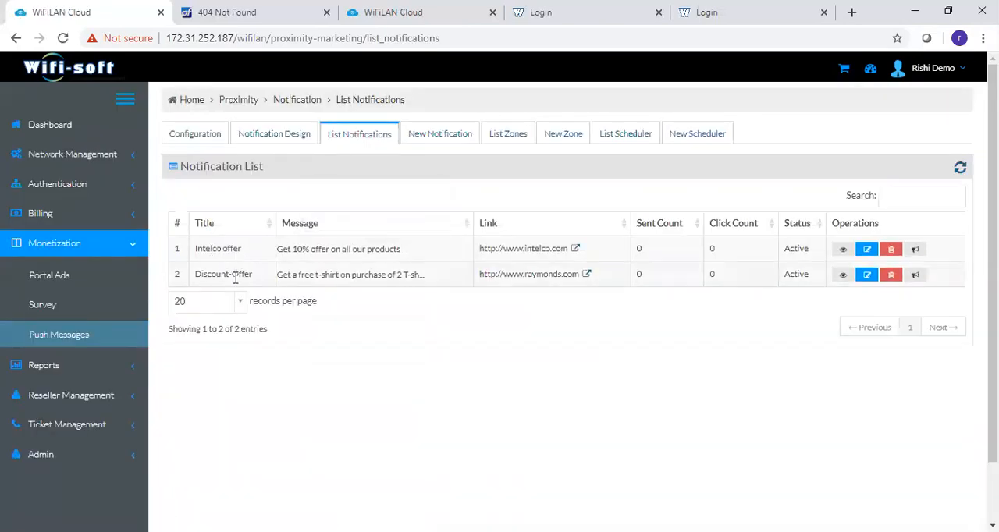
left_click_drag(277, 275, 426, 281)
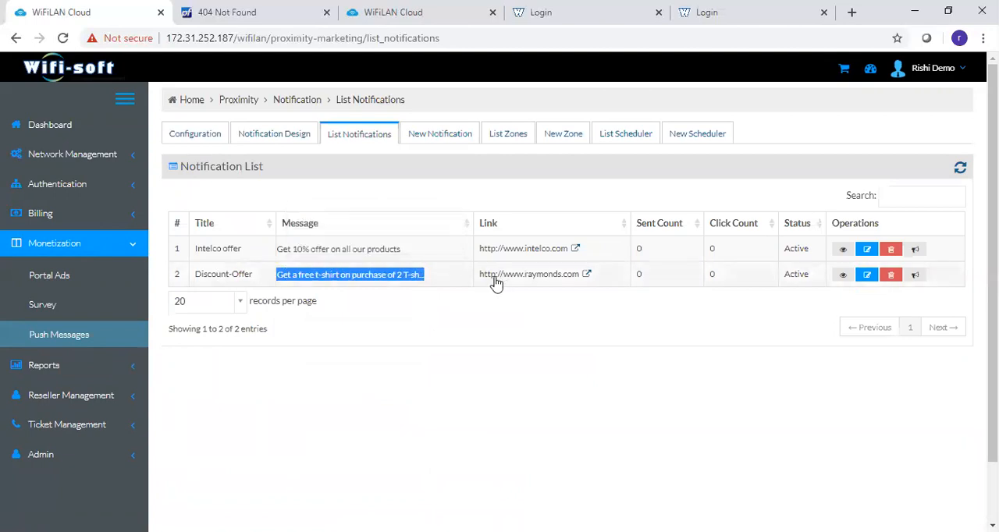
left_click_drag(482, 281, 585, 288)
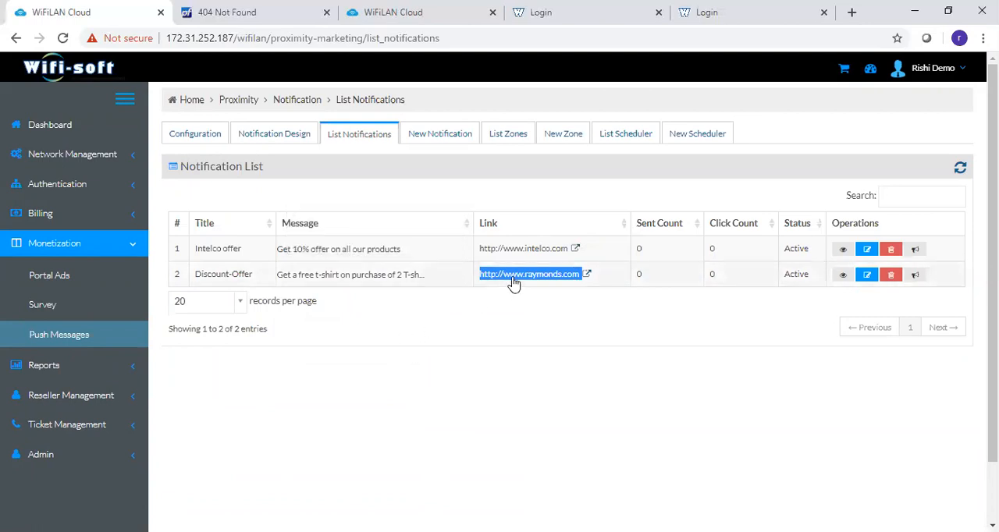
- Open the listed push offers scheduler for editing and examine its notifications, date range, network and zones
left_click(629, 137)
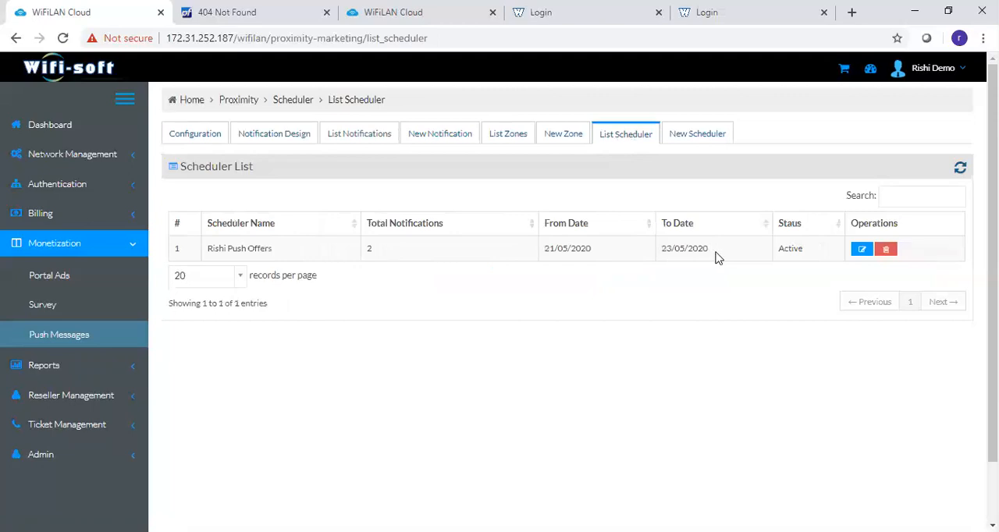
left_click(862, 250)
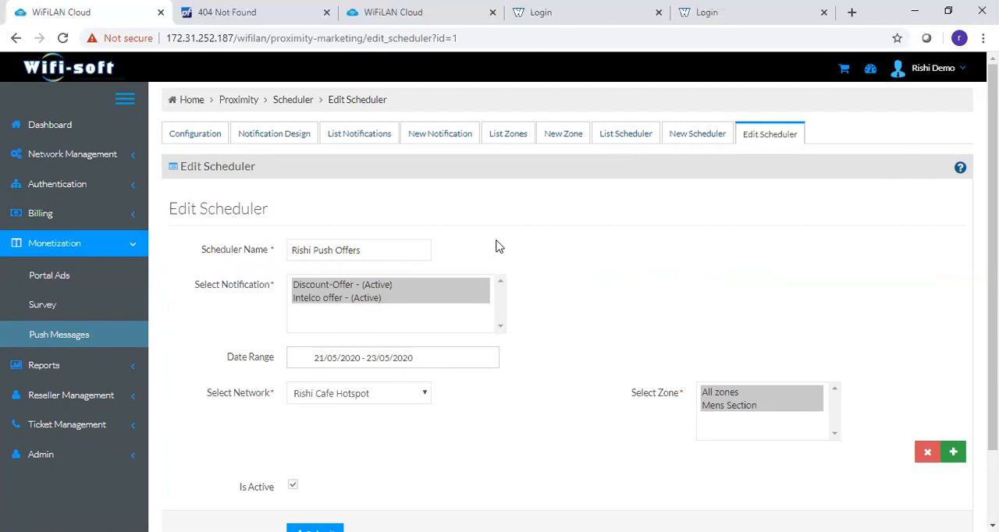
left_click(100, 258)
scroll(78, 261, "down", 1)
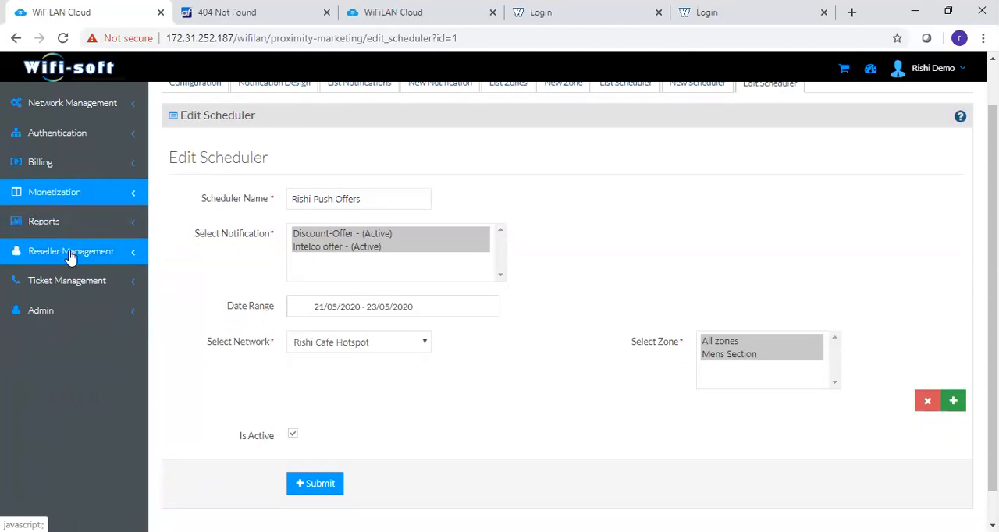
- View the reseller list and examine the new reseller form's account information, managed networks and access controls
left_click(71, 251)
left_click(70, 255)
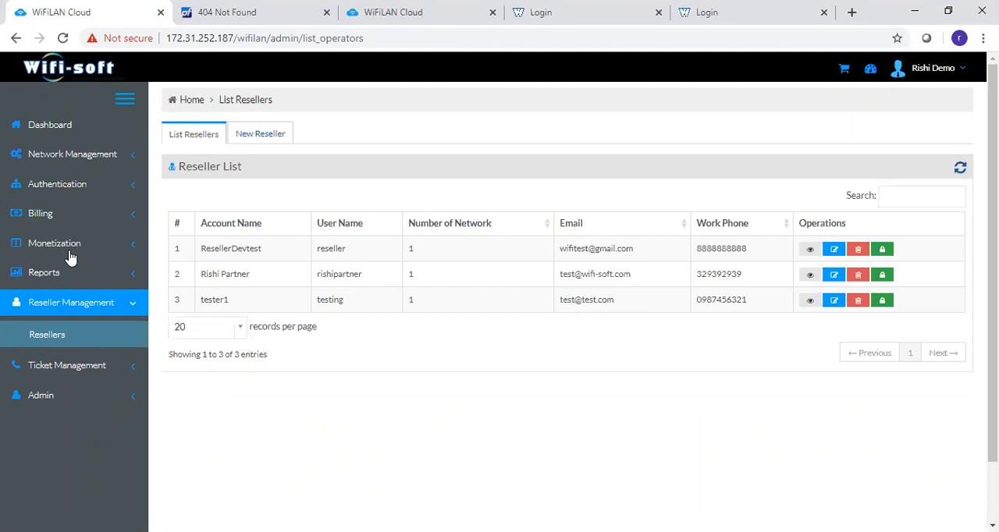
left_click(248, 139)
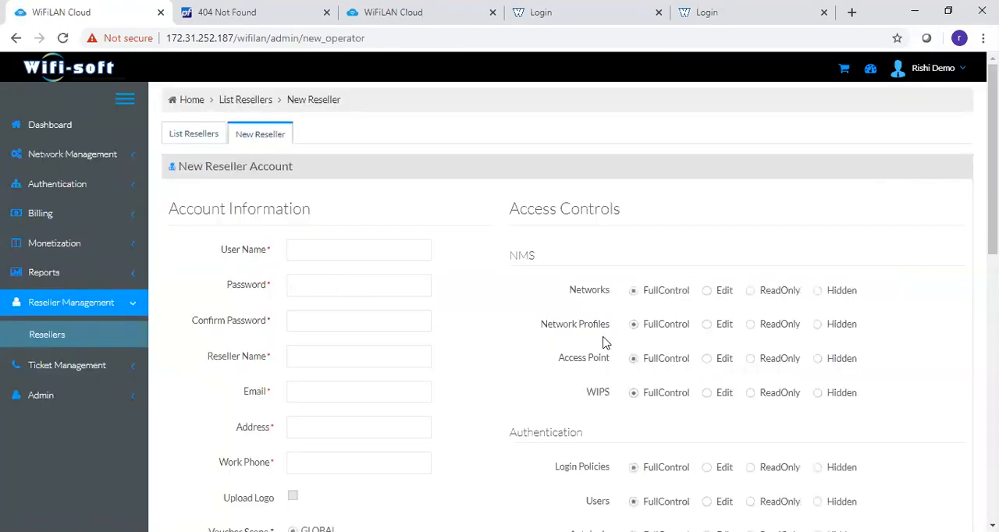
scroll(605, 344, "down", 3)
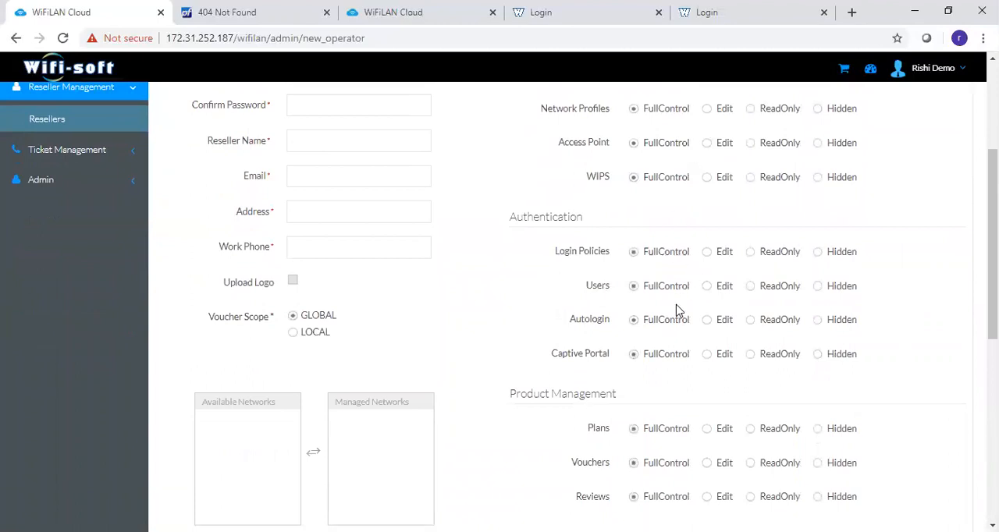
scroll(678, 310, "up", 2)
scroll(677, 311, "down", 4)
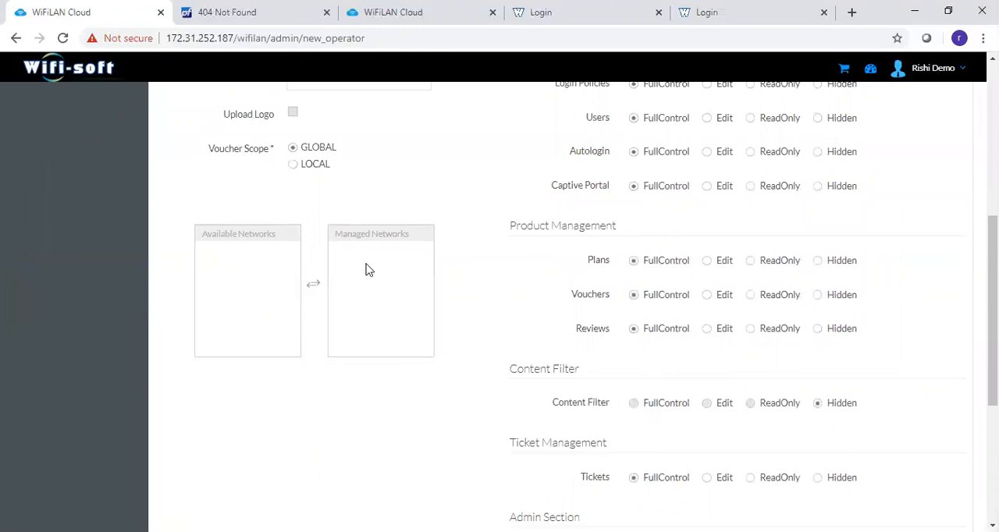
scroll(528, 312, "up", 5)
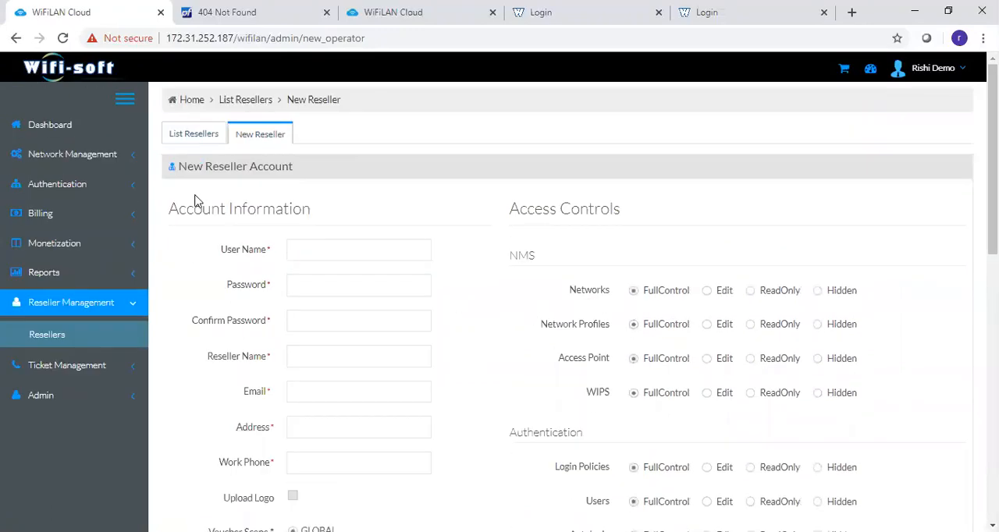
- Open the second reseller in the list for editing and examine its managed networks and Content Filter access
left_click(195, 135)
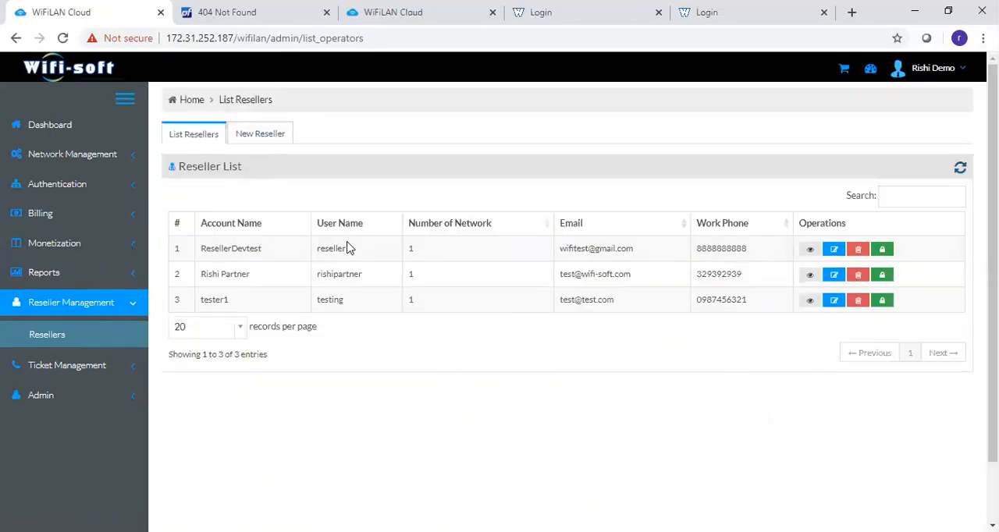
left_click(835, 275)
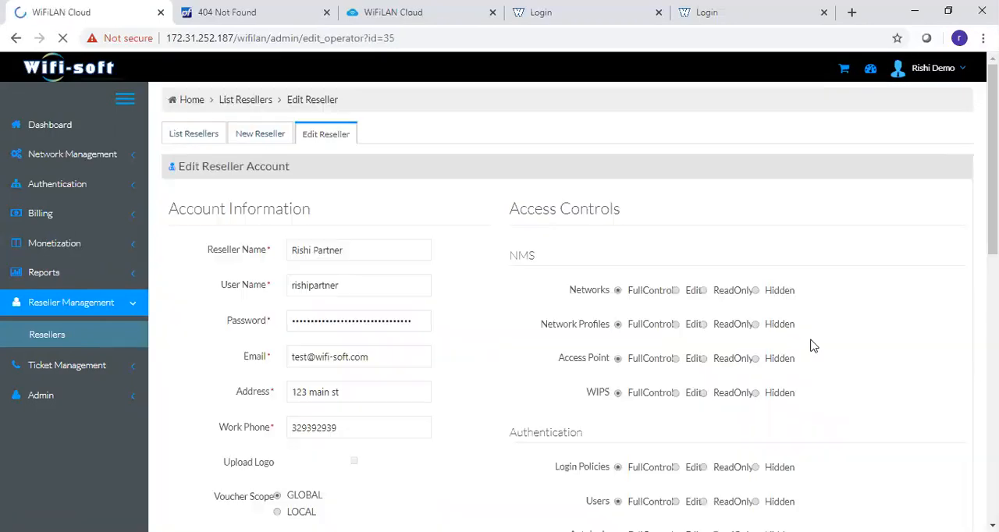
scroll(625, 297, "down", 5)
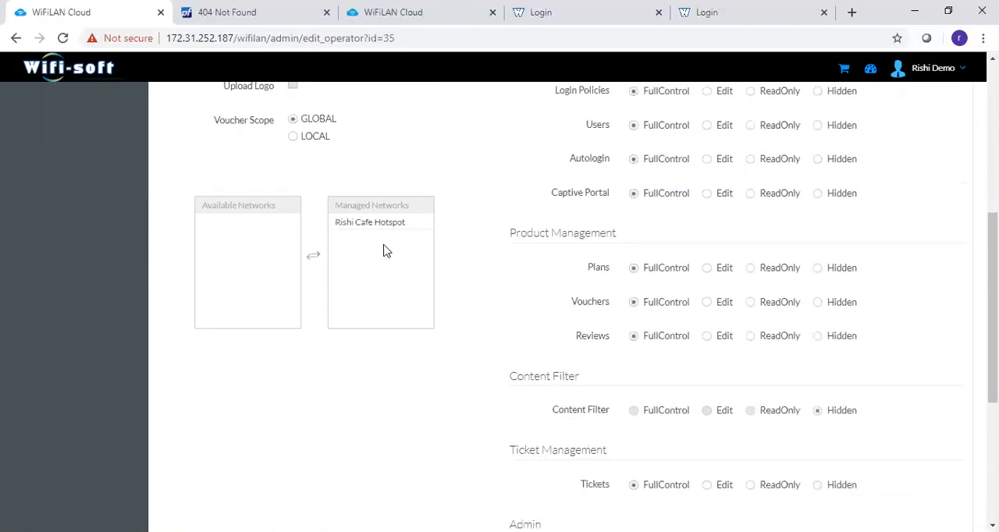
left_click(348, 225)
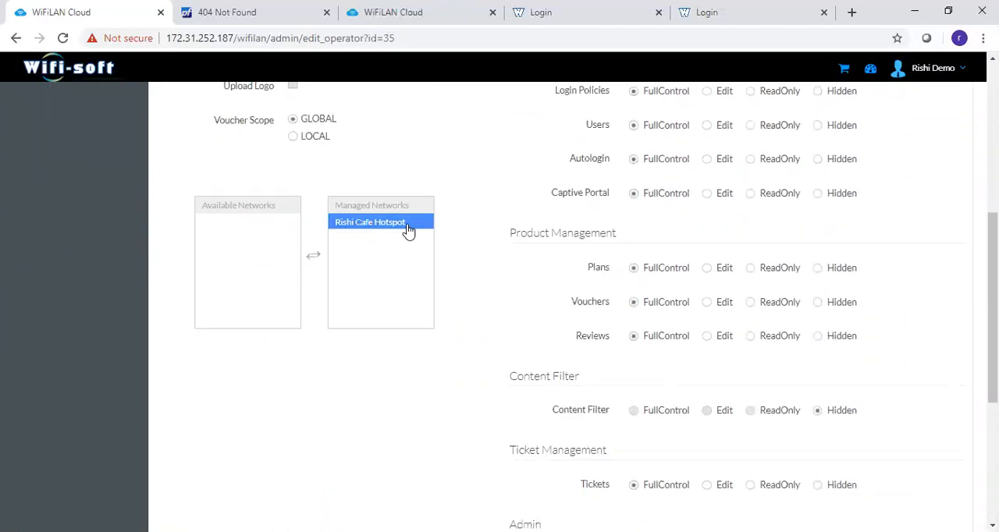
left_click(408, 229)
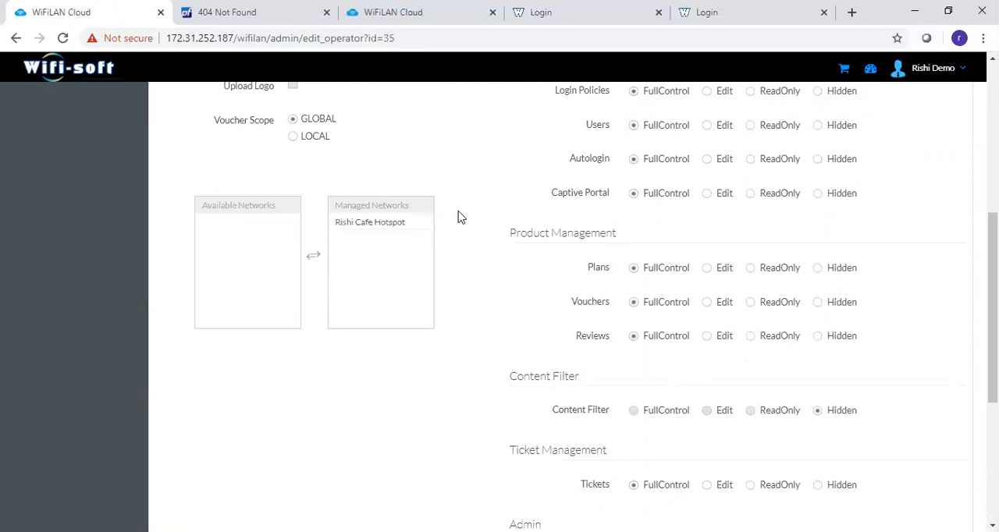
left_click(340, 228)
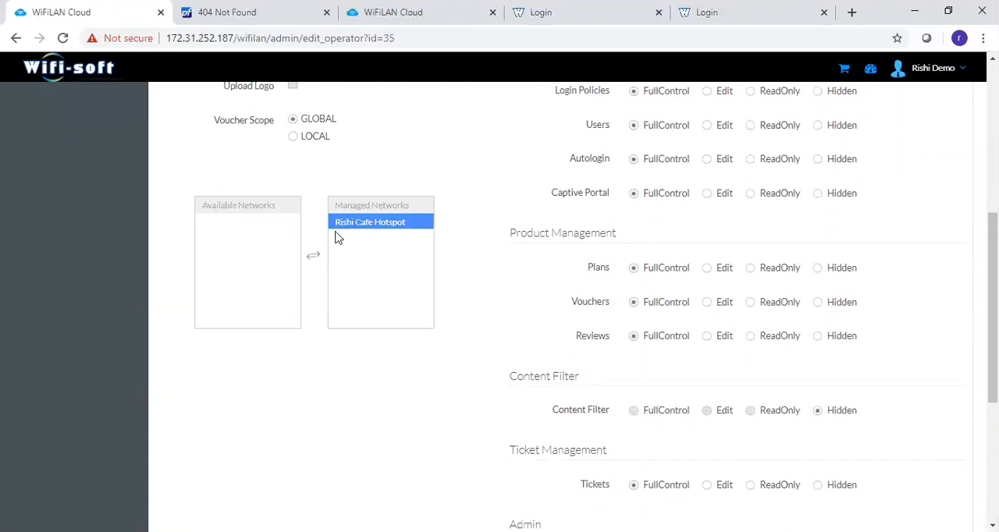
left_click_drag(993, 351, 993, 375)
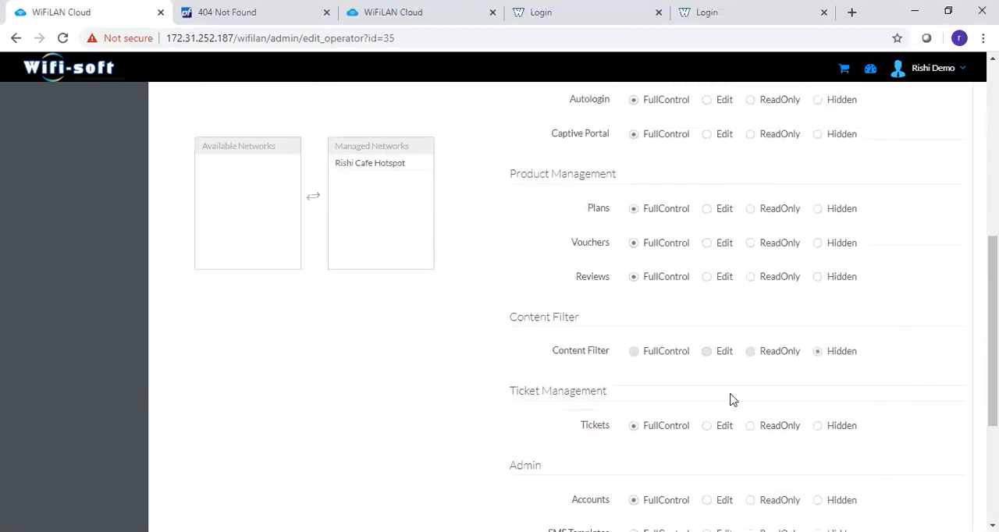
left_click_drag(542, 357, 615, 355)
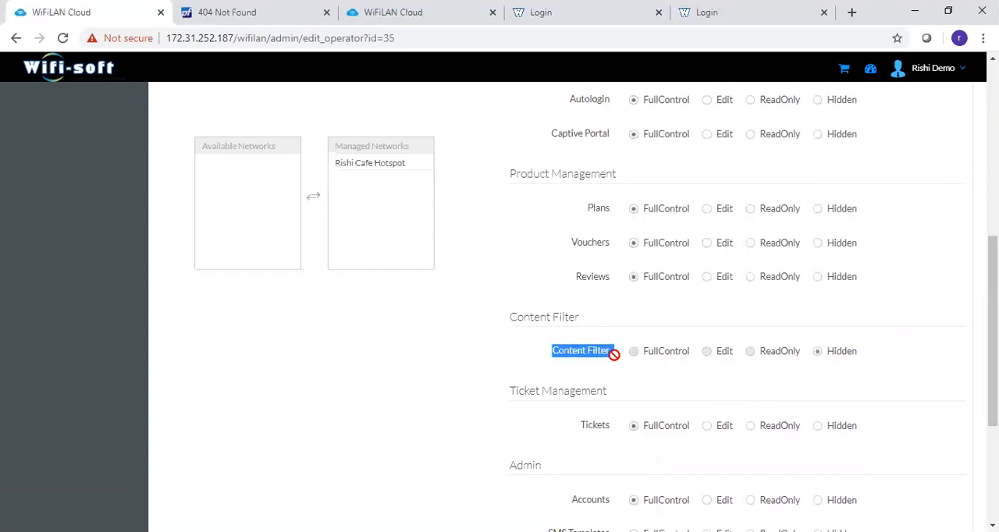
- Set the reseller's NMS access to Edit for Networks, ReadOnly for Network Profiles and Hidden for Access Point
left_click_drag(993, 374, 993, 242)
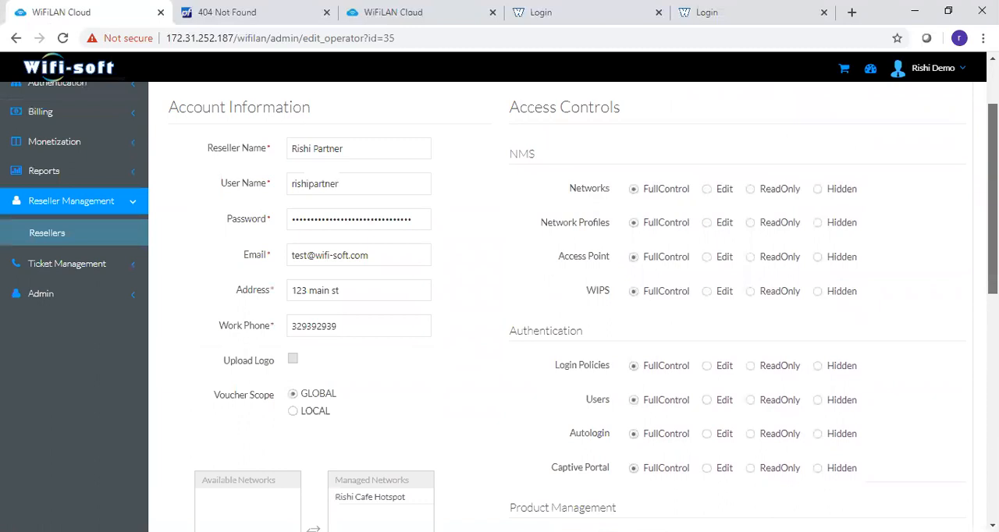
left_click(707, 190)
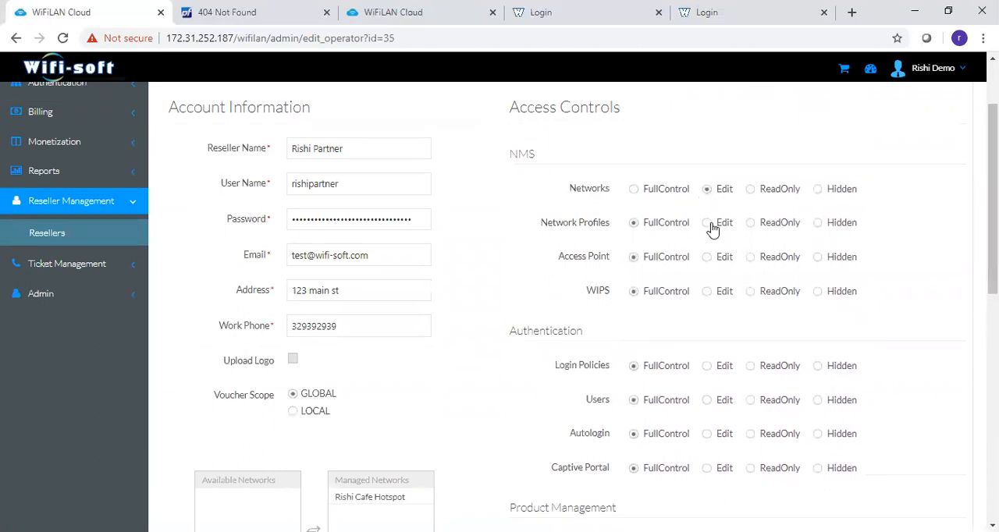
double_click(754, 225)
left_click(818, 260)
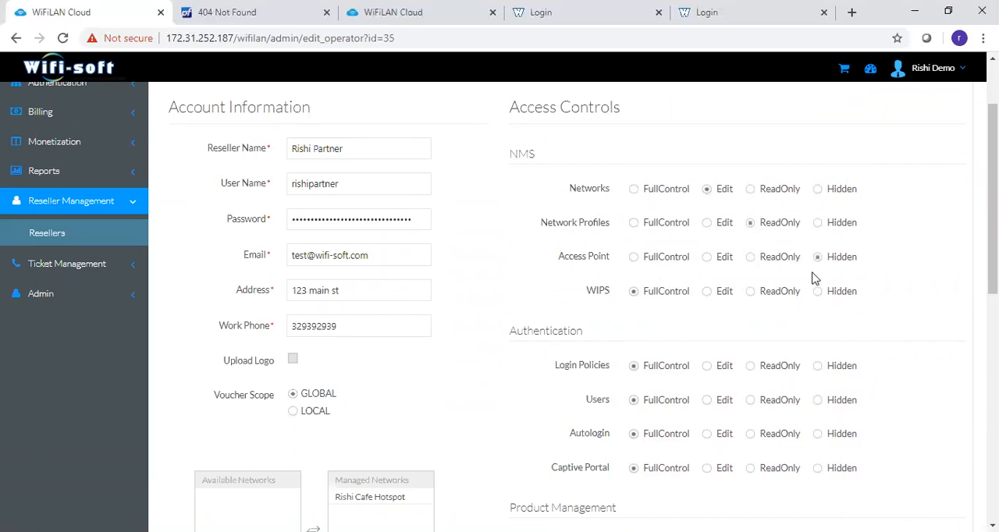
- Open the ticket list in Ticket Management
left_click_drag(992, 234, 992, 198)
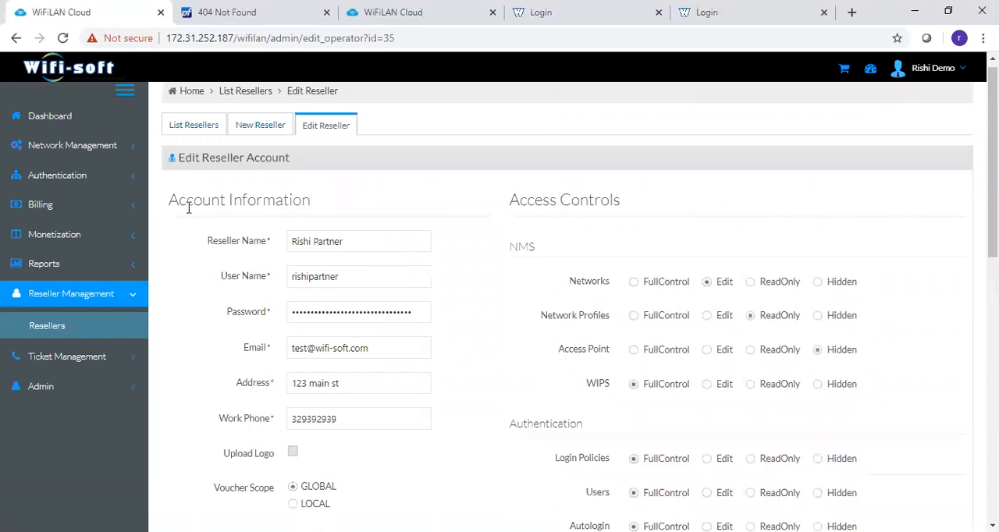
left_click(64, 359)
scroll(32, 351, "down", 3)
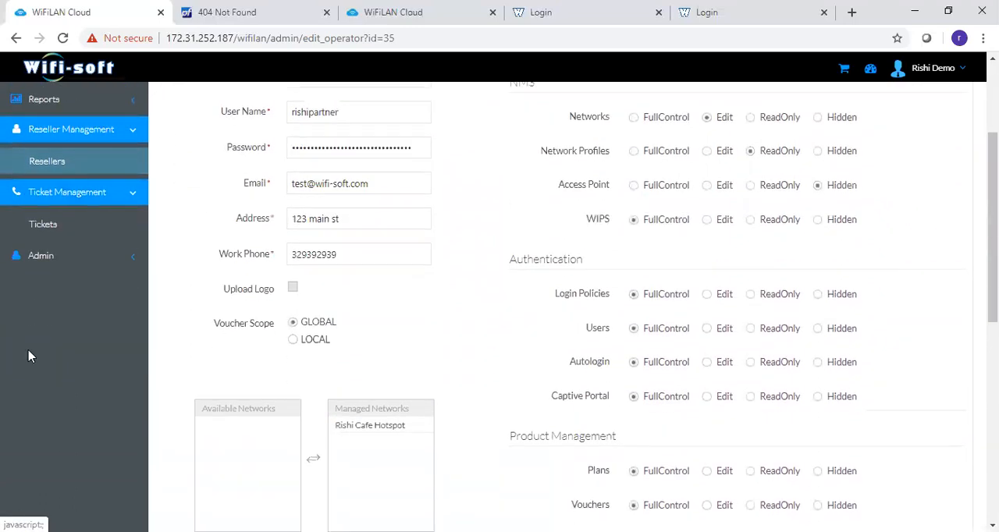
left_click(45, 217)
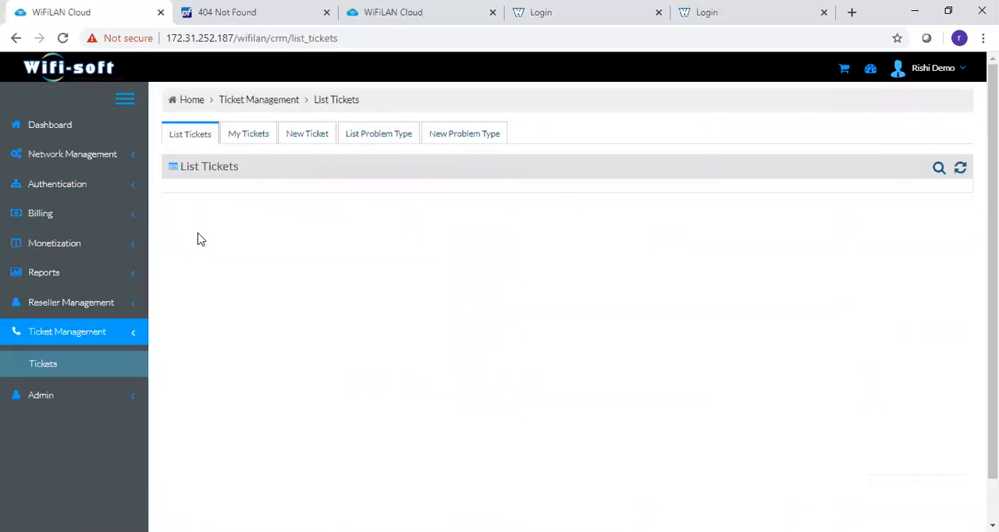
- Start a new ticket for the Cafe Hotspot network with problem type Network Issue, severity High and ticket level End-User
left_click(288, 142)
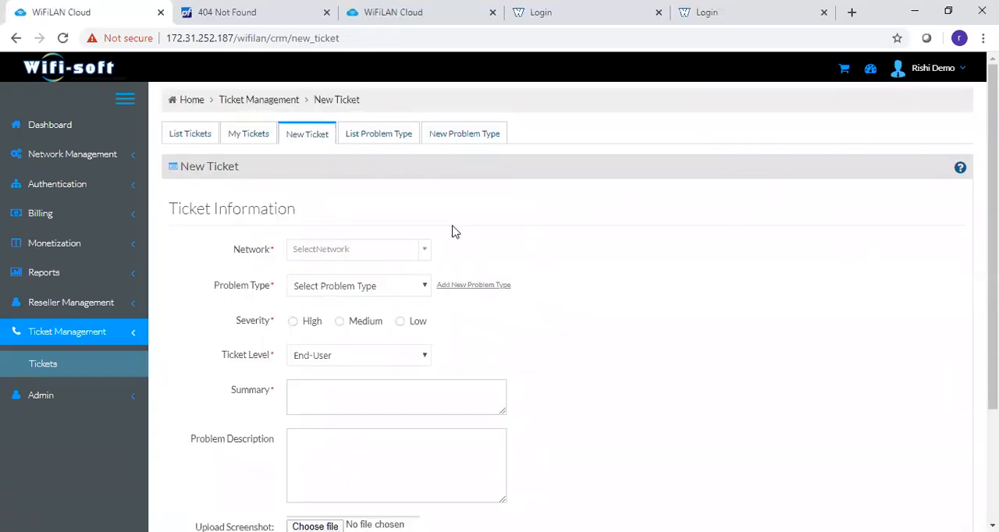
left_click(424, 250)
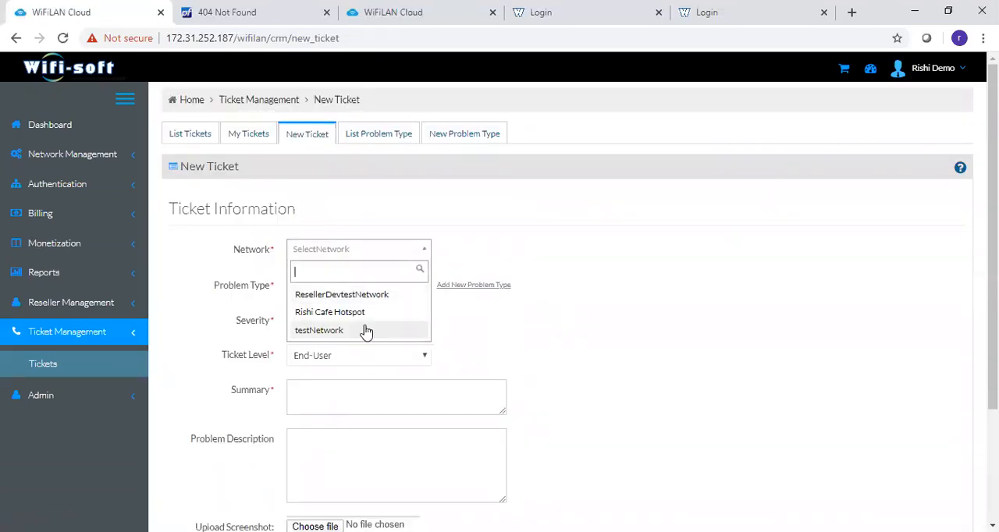
left_click(361, 312)
left_click(392, 291)
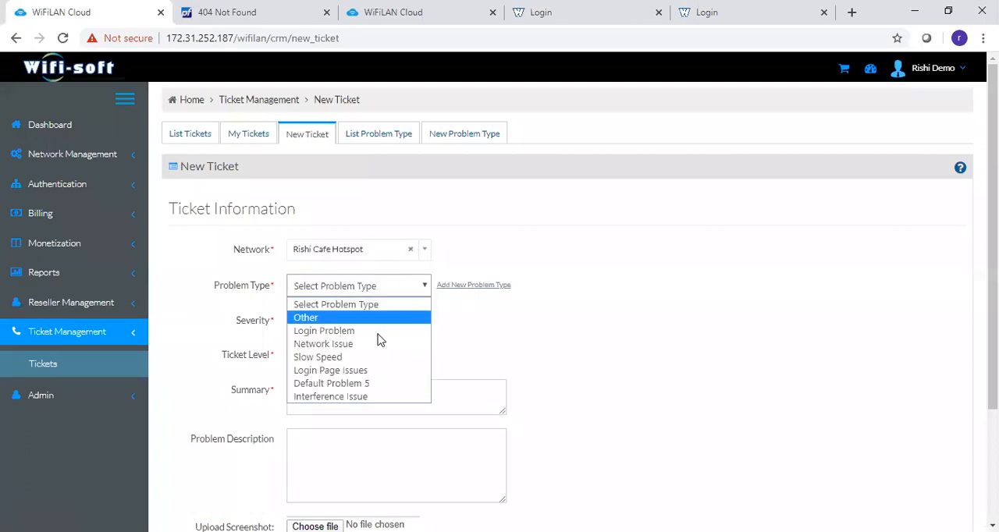
left_click(360, 353)
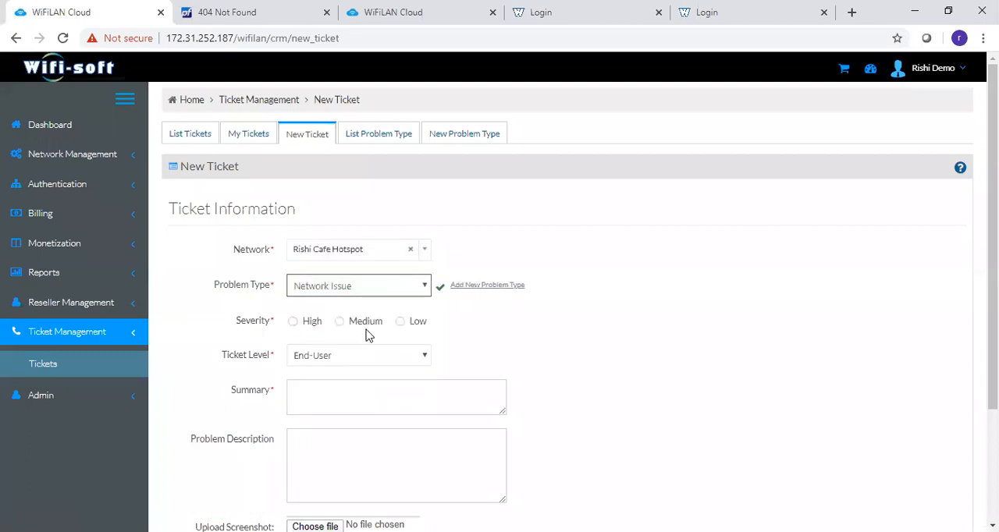
left_click(292, 322)
left_click(324, 362)
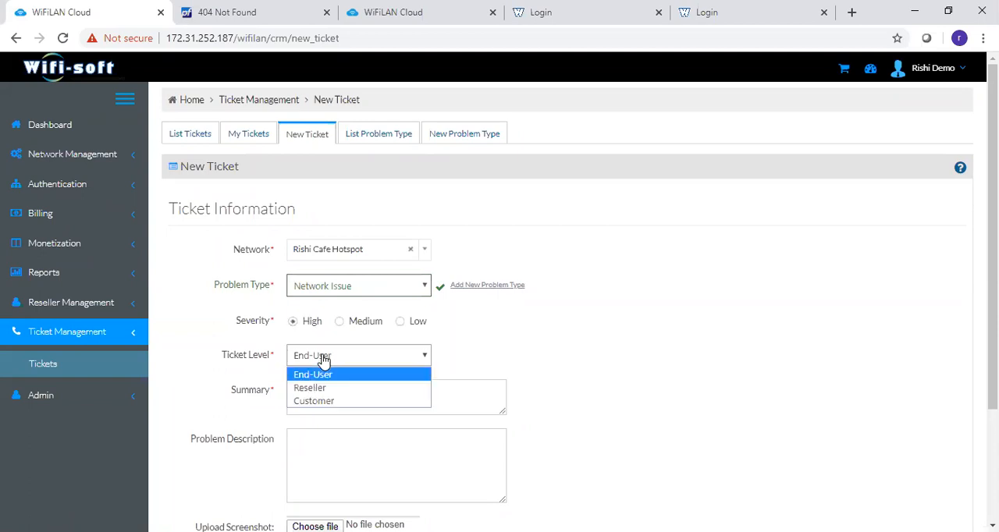
left_click(324, 360)
- Enter the summary "There is something wrong in the network" and description "We are unable to login and browse the Internet", and submit the ticket
left_click(370, 399)
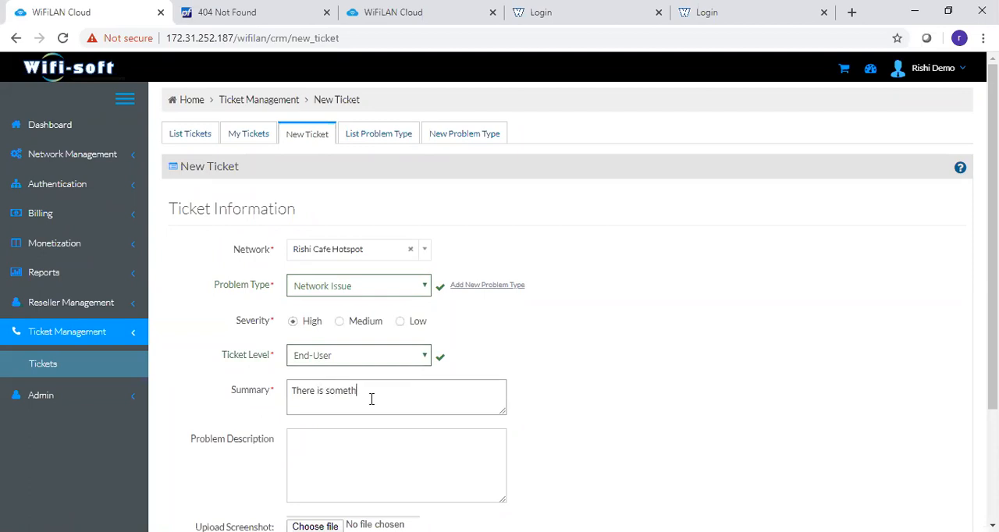
type("There is something wrong in the network")
key("Tab")
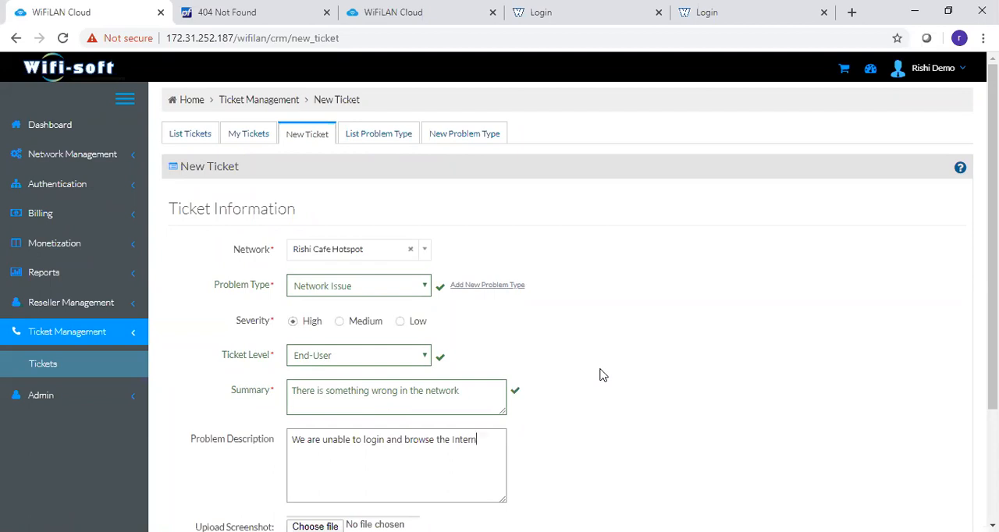
scroll(764, 392, "down", 1)
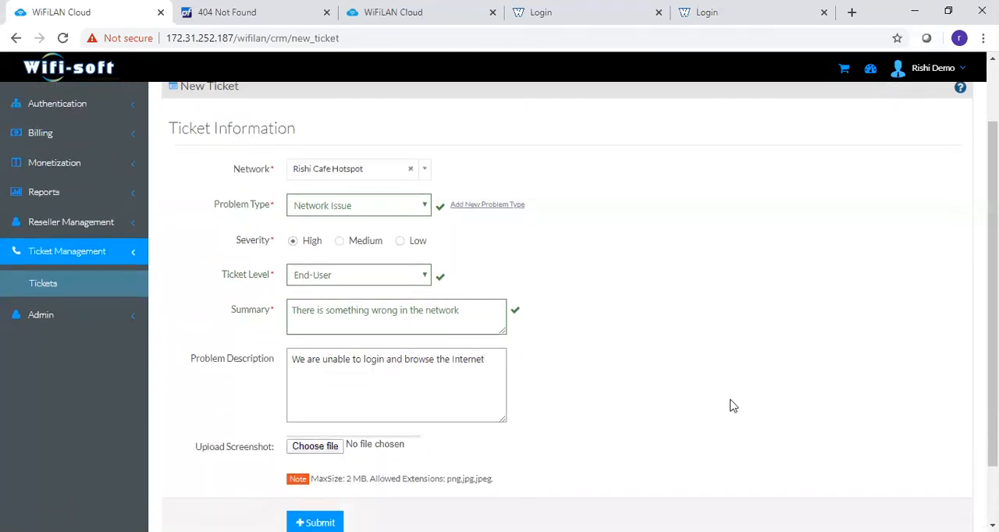
left_click(316, 523)
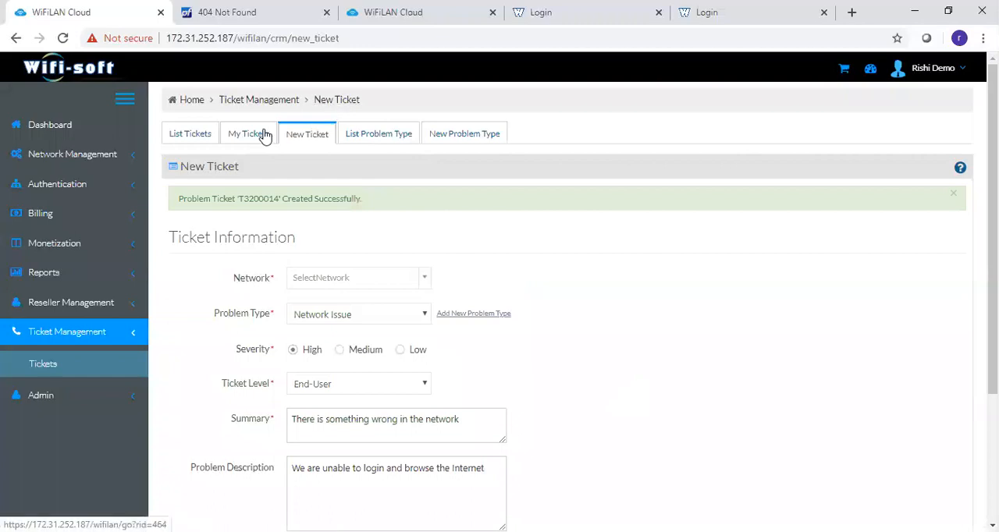
- Open the list of own tickets and examine the status of the highlighted Server Connectivity Issue ticket
left_click(263, 135)
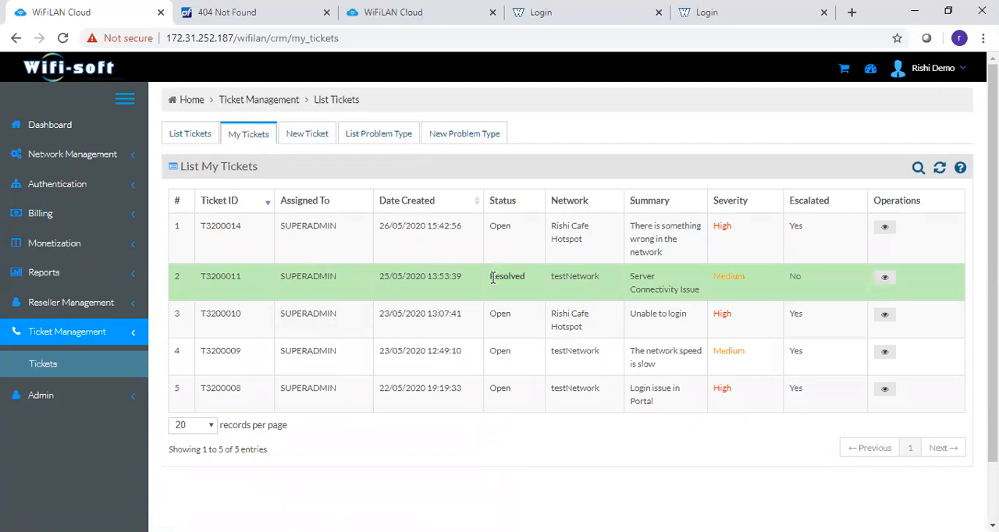
left_click_drag(487, 283, 524, 281)
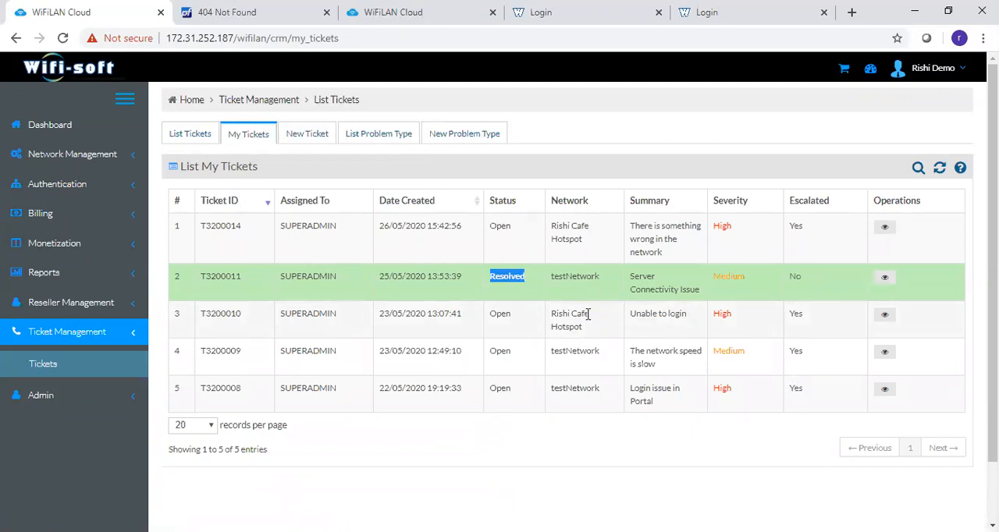
- Open the admin payment gateway configuration and examine the available gateway types, leaving PayPal.Std selected
left_click(86, 395)
scroll(86, 390, "down", 3)
left_click(80, 361)
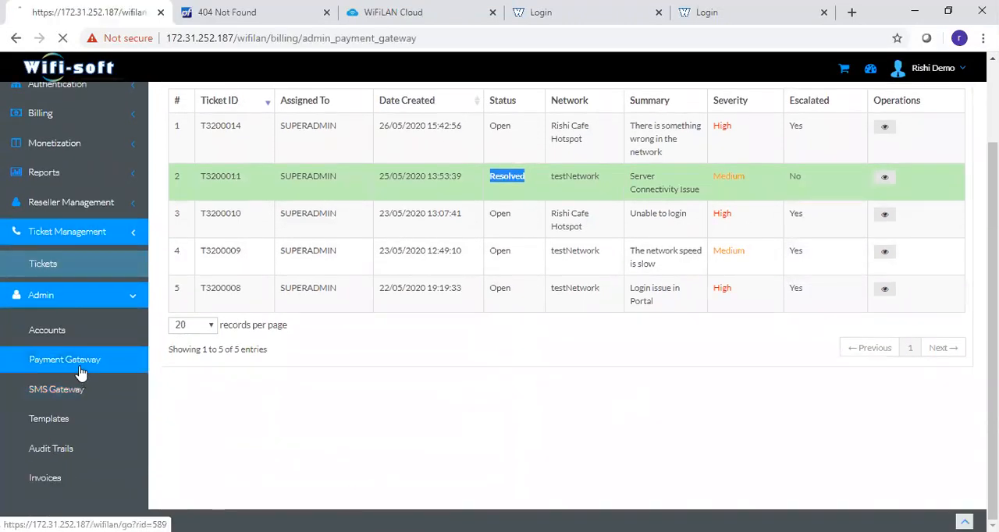
left_click(392, 196)
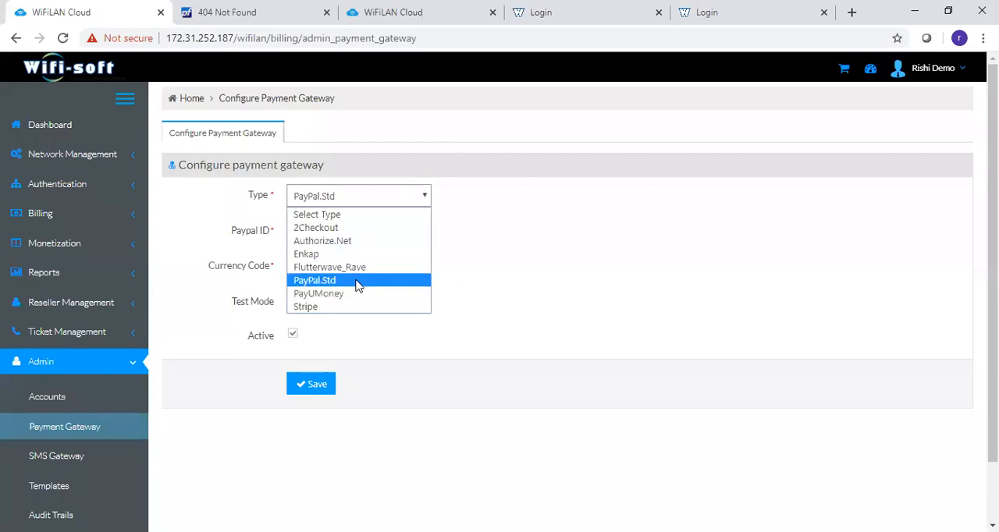
left_click(551, 281)
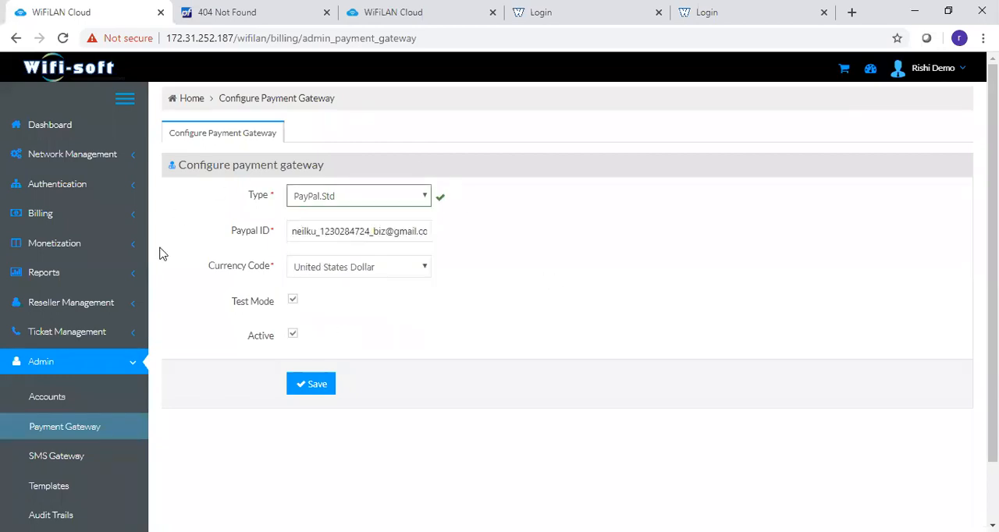
- Open the SMS gateway configuration and examine the supported SMS providers, leaving SMSGatewayHub selected
left_click(33, 457)
left_click(394, 250)
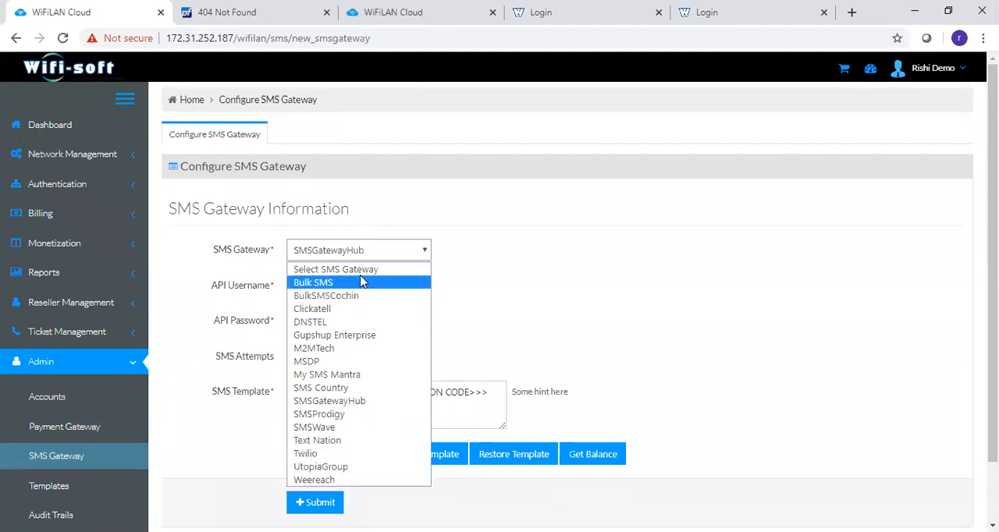
left_click(538, 233)
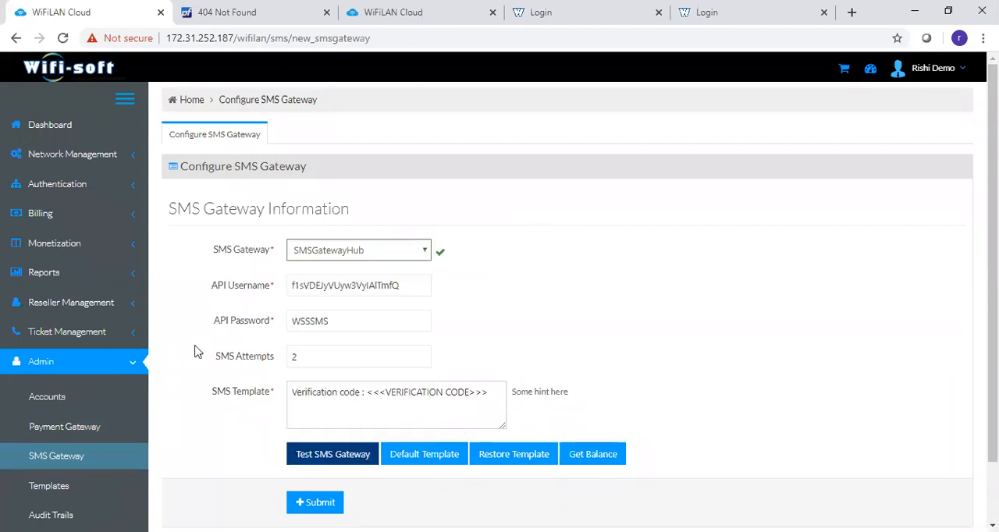
- Open the Bandwidth report among the authentication reports and examine its summary totals, charts and per-network table
left_click(69, 275)
scroll(71, 292, "down", 1)
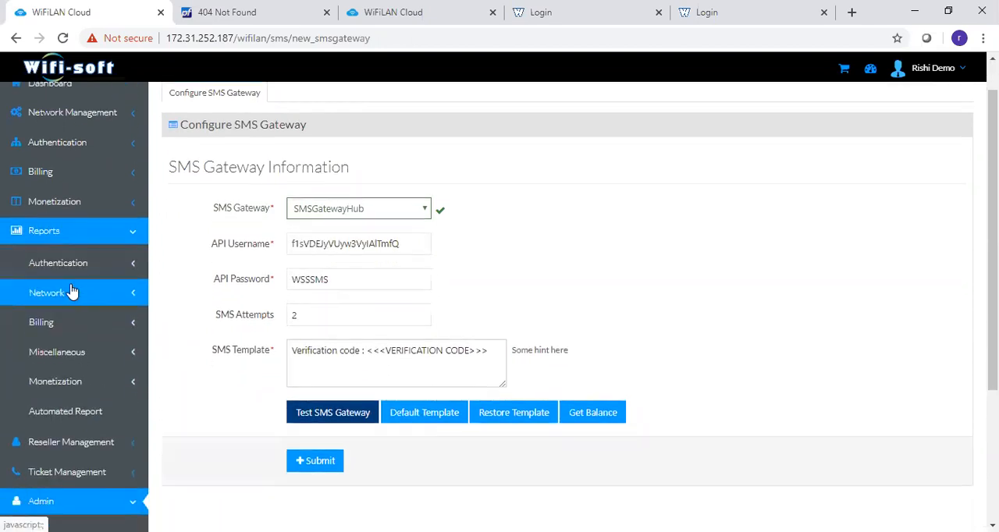
scroll(71, 291, "down", 1)
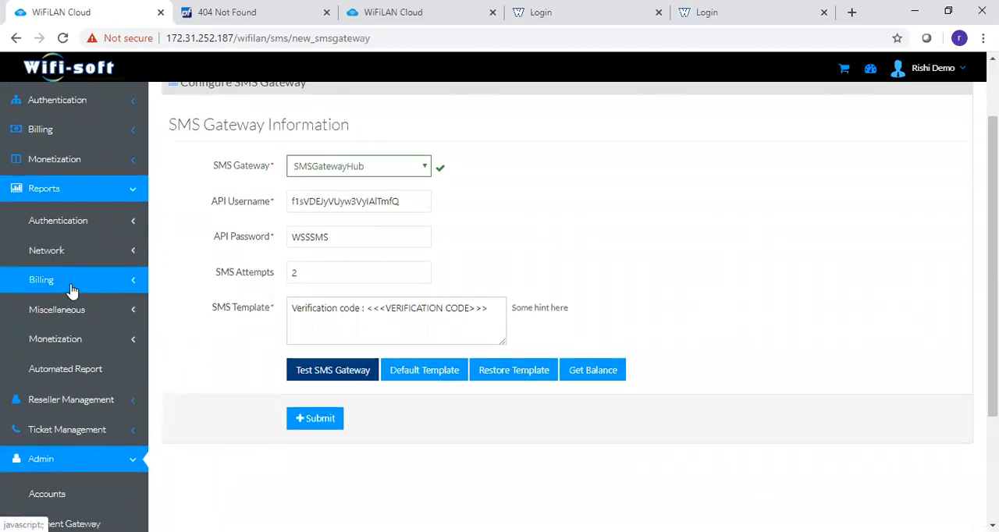
left_click(78, 226)
scroll(78, 231, "down", 1)
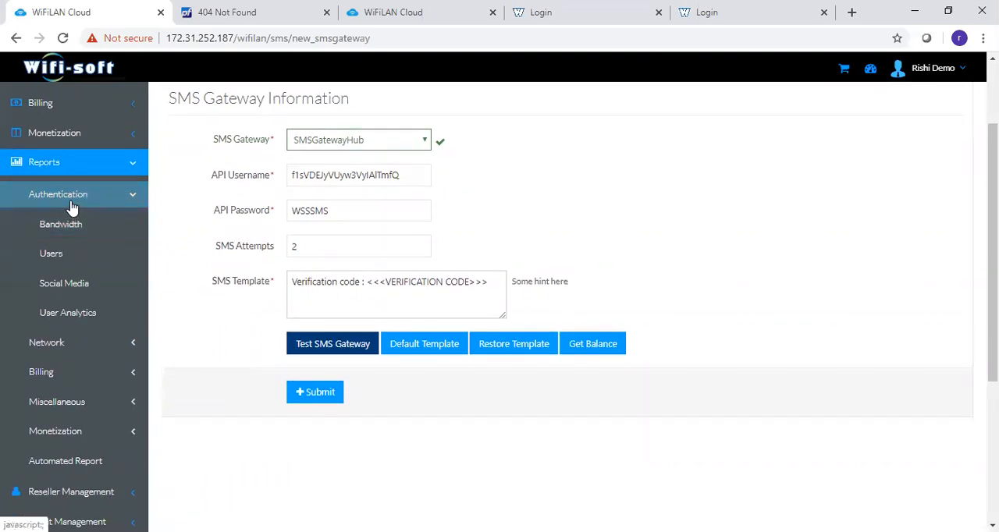
left_click(70, 225)
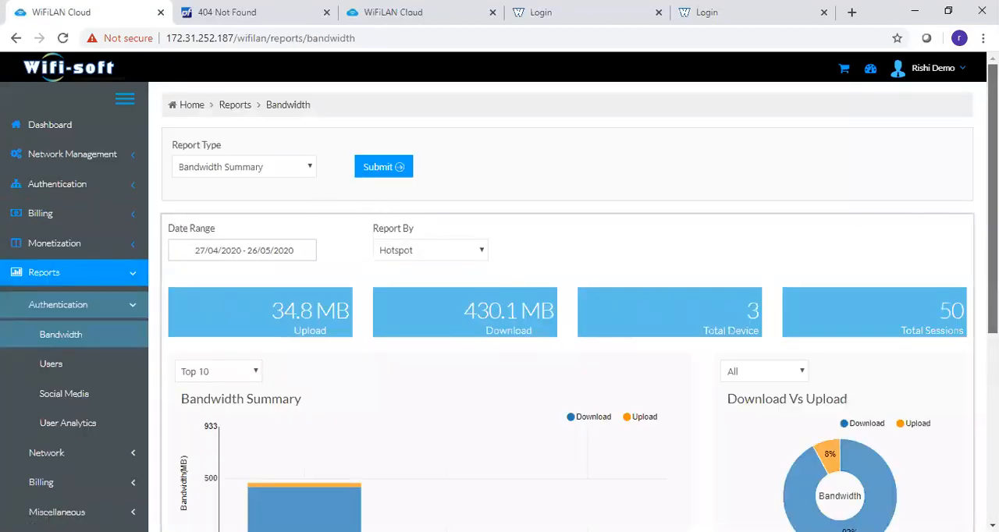
scroll(500, 307, "down", 5)
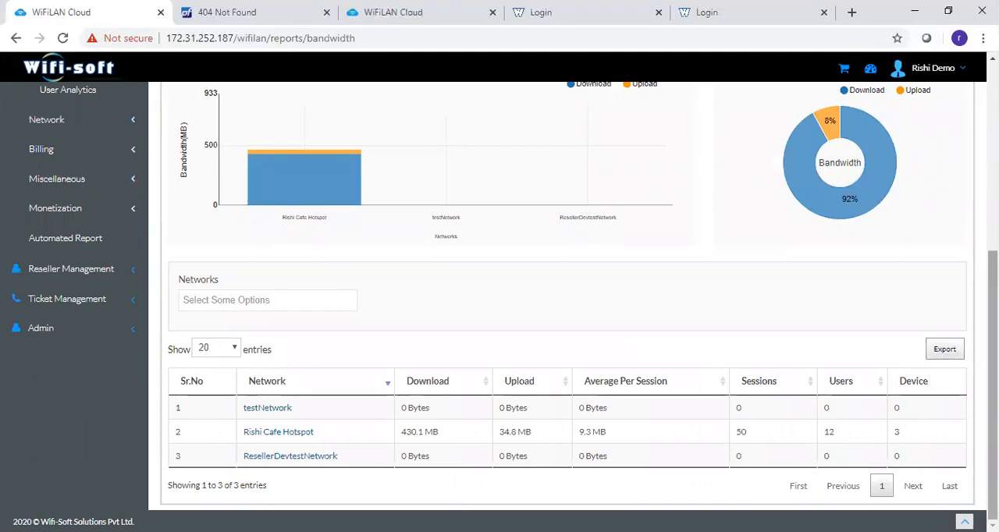
scroll(500, 307, "up", 4)
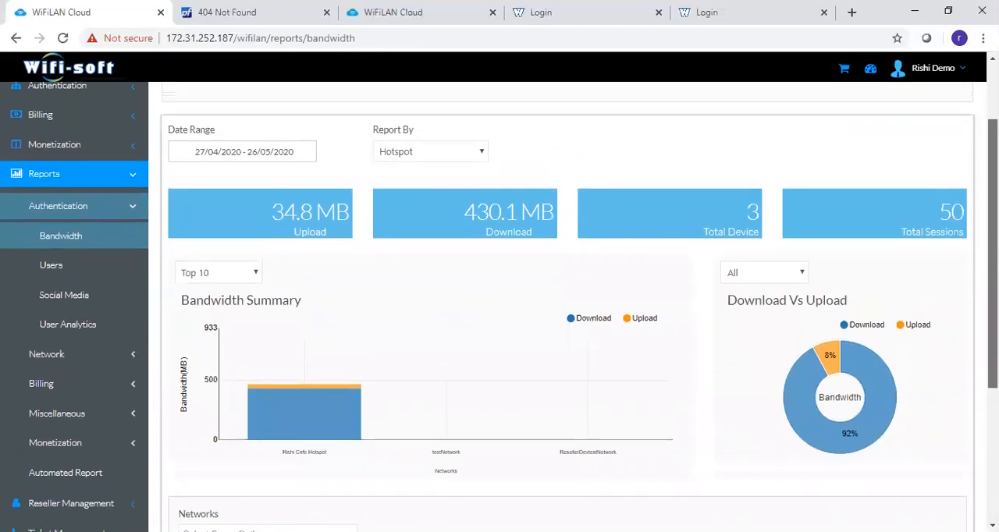
scroll(652, 201, "up", 1)
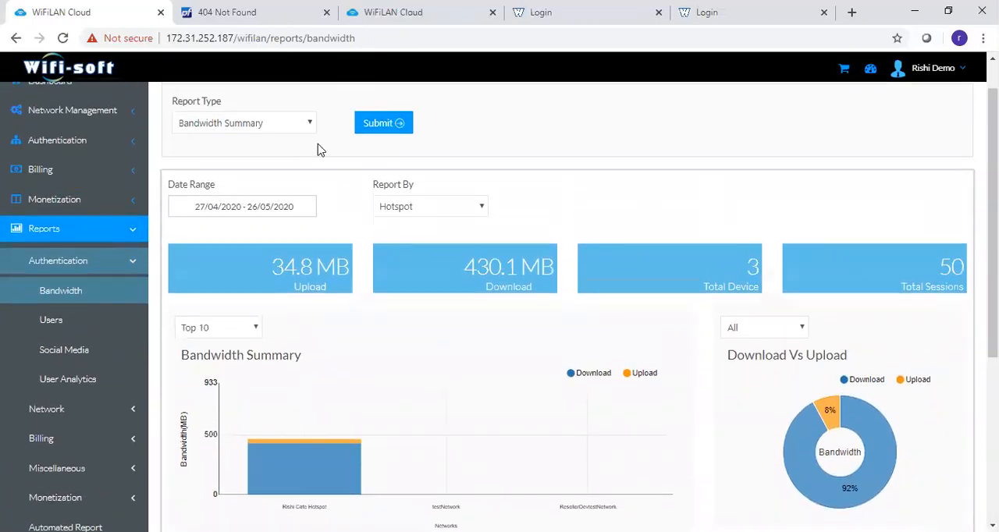
- View the bandwidth summary grouped by Date and return the grouping to Hotspot
left_click(401, 212)
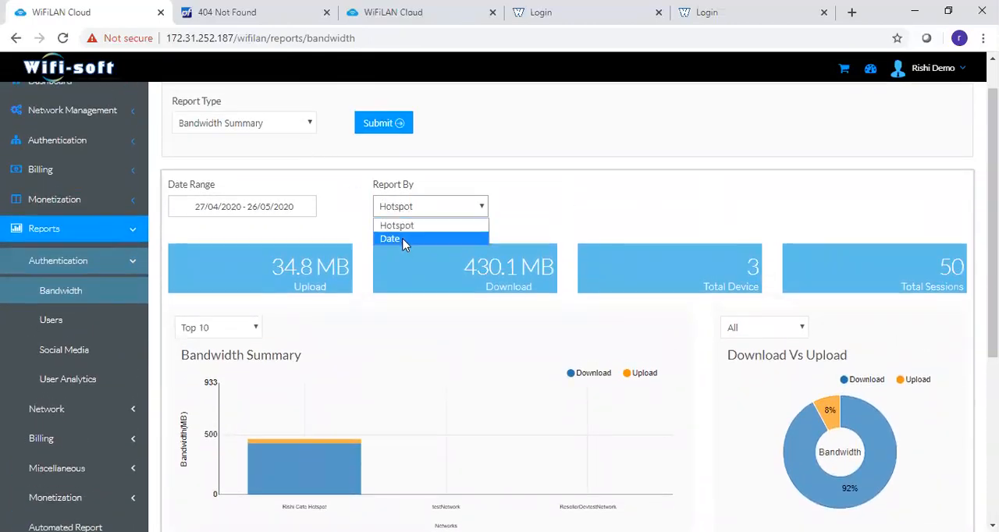
left_click(404, 240)
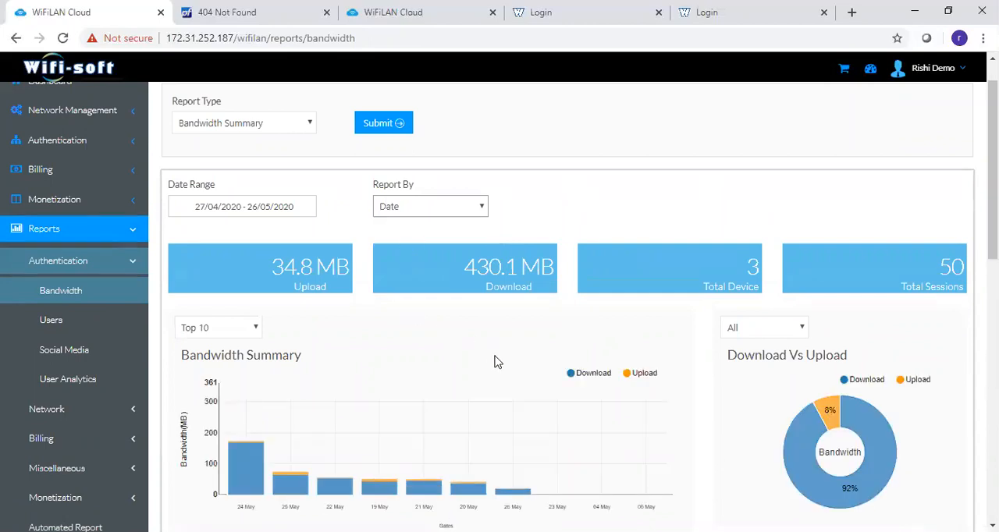
left_click(386, 205)
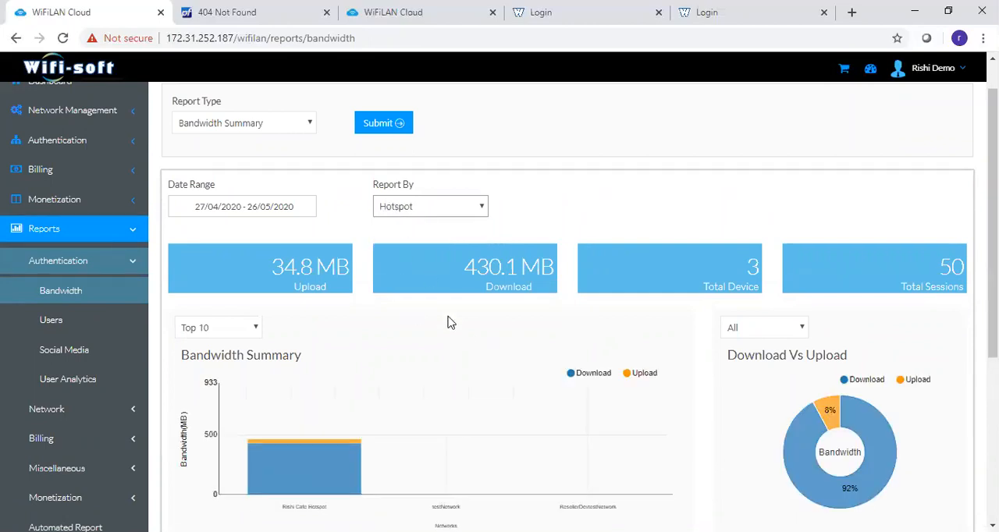
- Generate the Bandwidth Details report and examine the individual session records
left_click(283, 127)
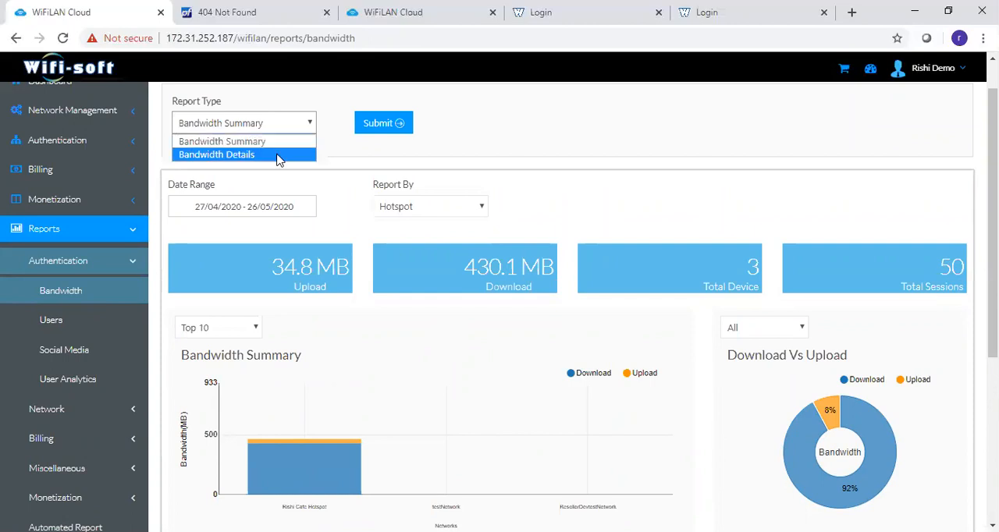
left_click(278, 155)
left_click(380, 132)
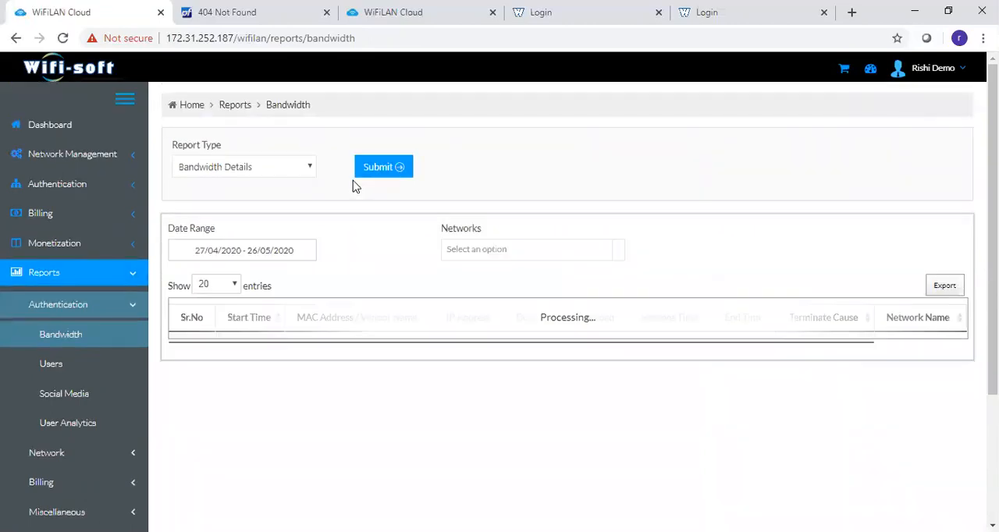
scroll(568, 312, "down", 5)
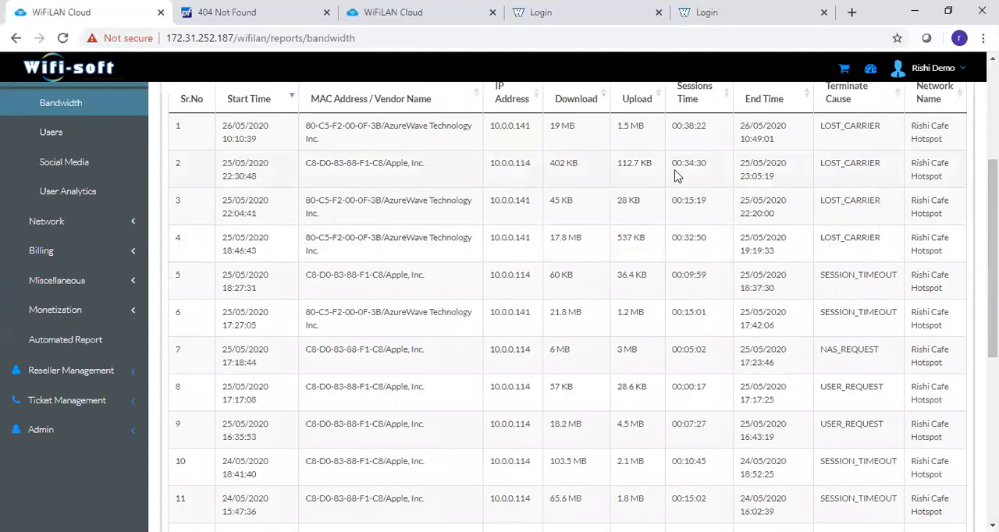
left_click_drag(992, 273, 992, 176)
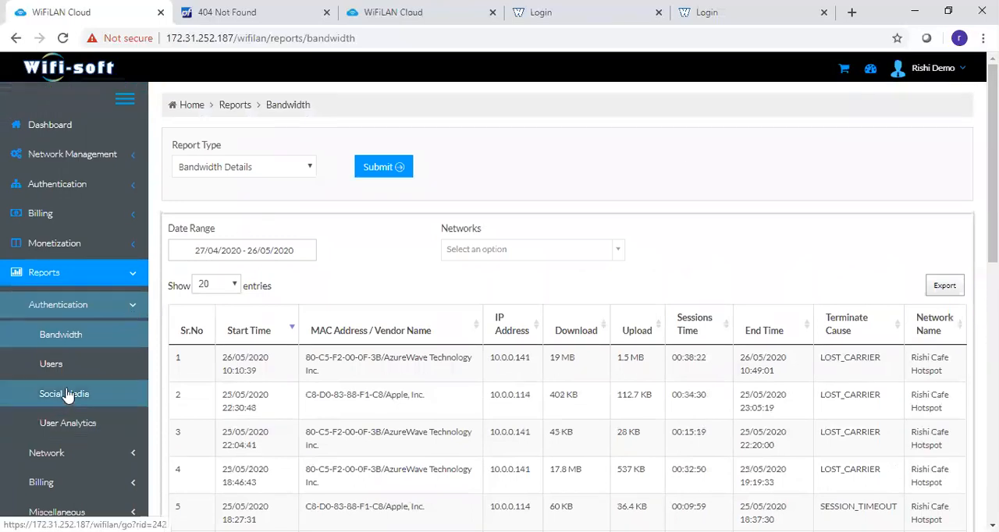
- Open the Users report and examine its grouping options, signup and login totals, network summary and user type chart
left_click(55, 366)
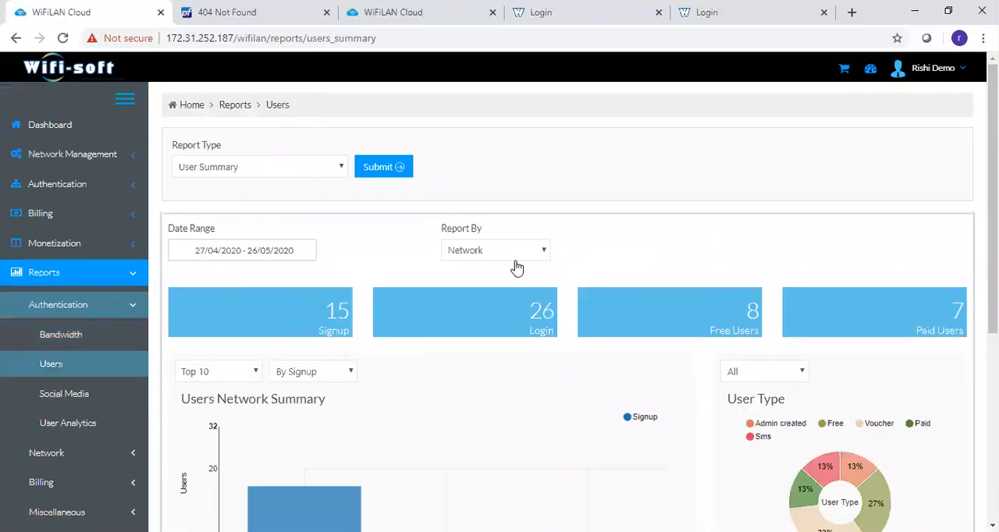
left_click(502, 256)
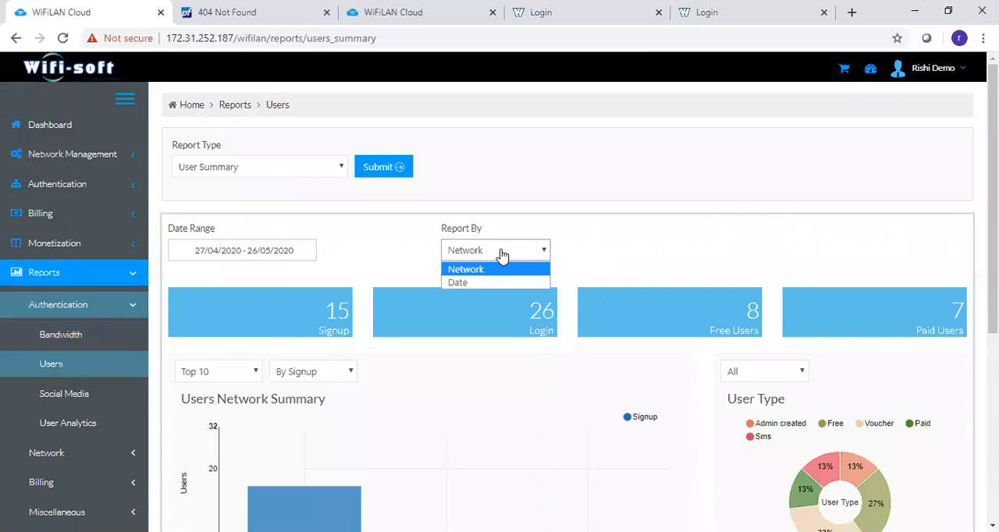
left_click(821, 266)
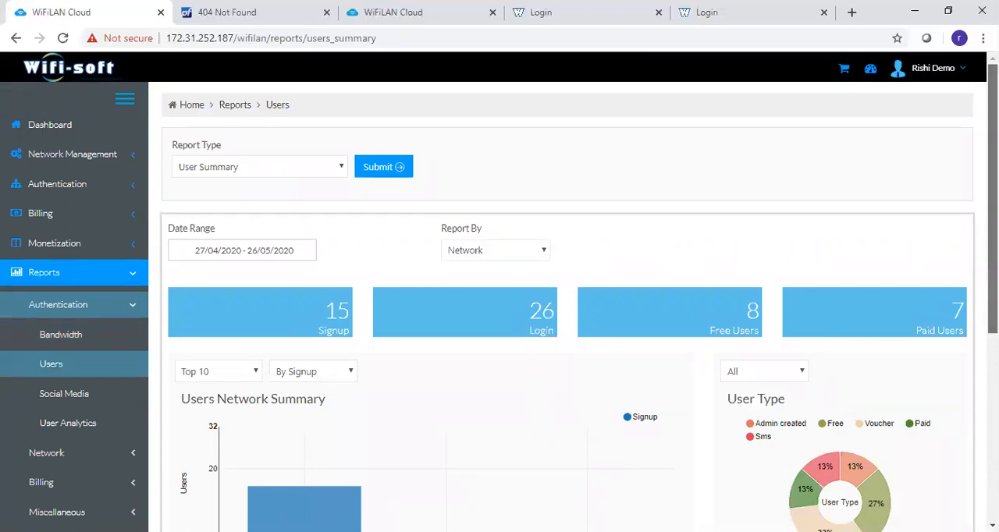
scroll(817, 261, "down", 2)
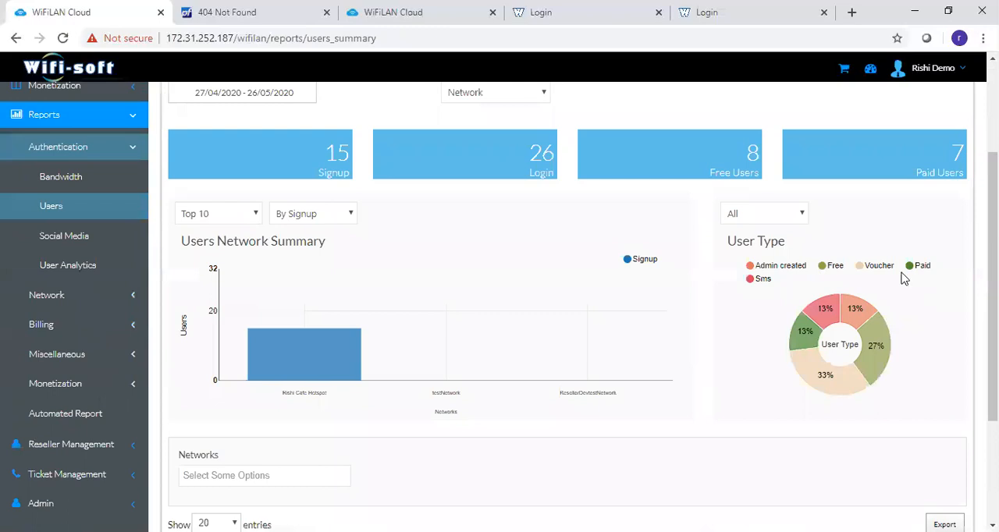
left_click_drag(992, 290, 993, 241)
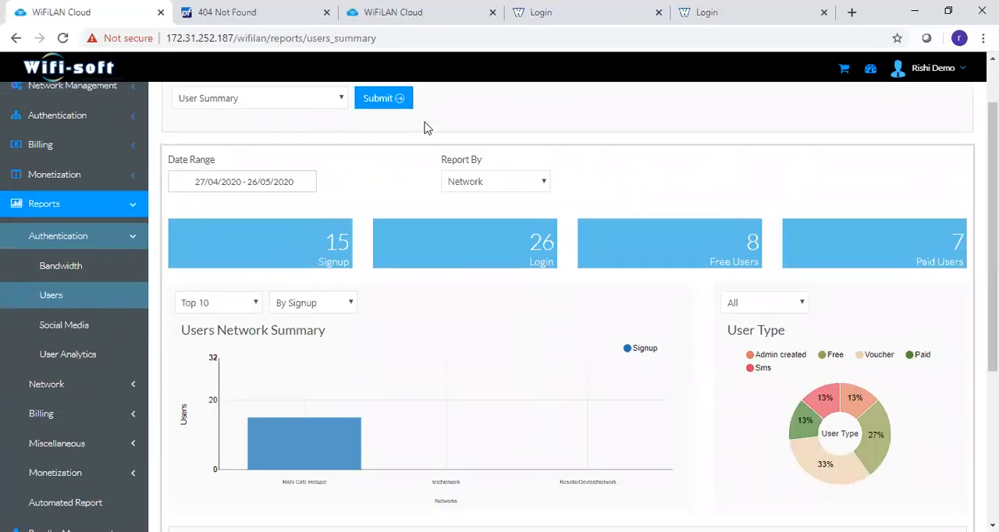
- Group the user summary by Date and examine the signup count for 19 May in the chart
left_click(465, 182)
left_click(471, 217)
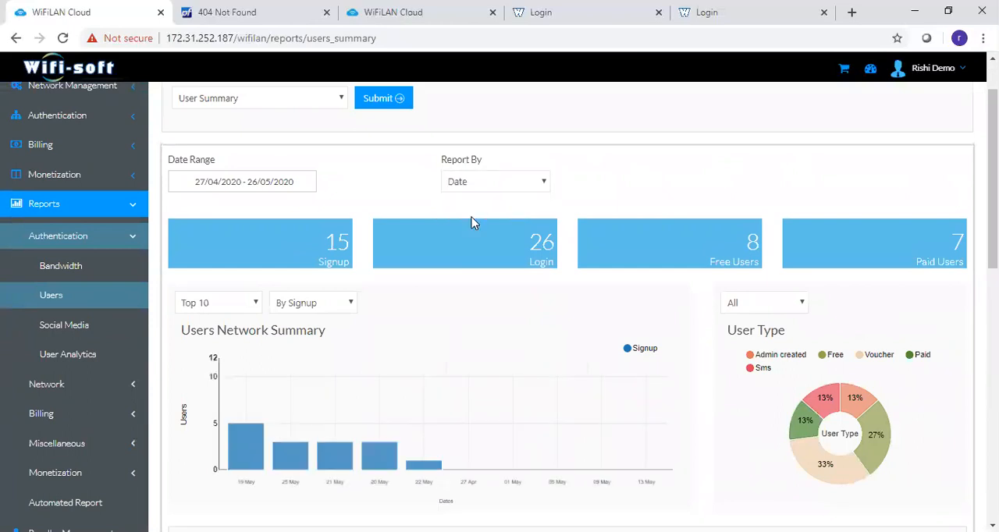
mouse_move(250, 445)
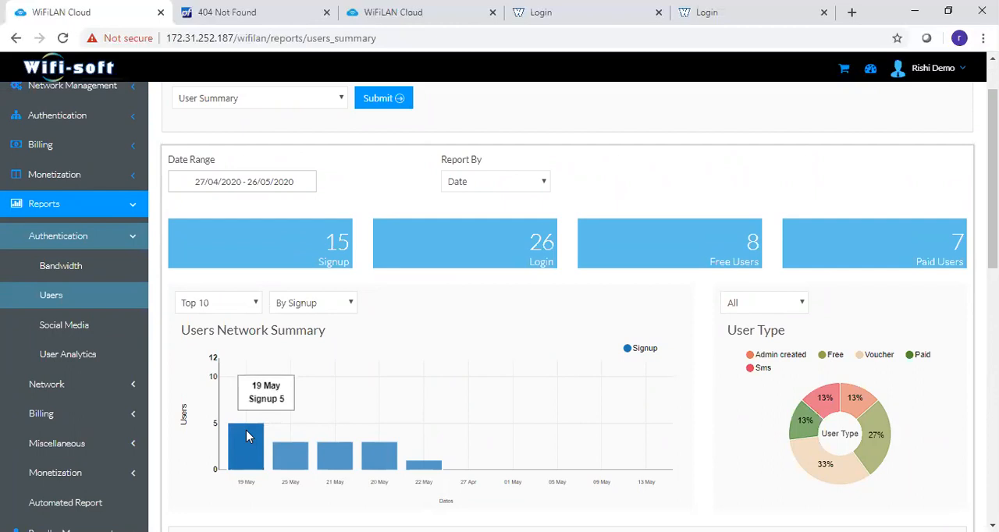
- Generate the Online Users report from the Users reports
left_click(270, 102)
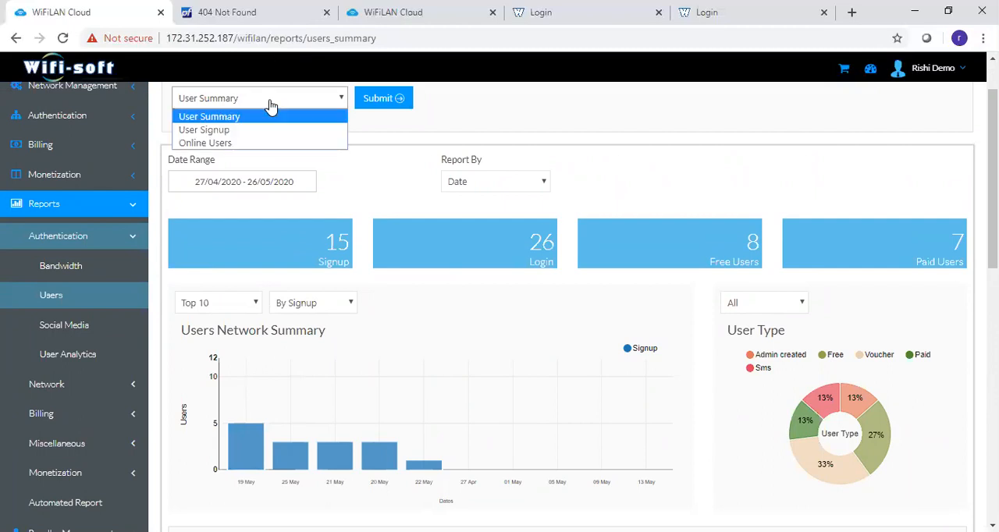
left_click(259, 143)
left_click(388, 94)
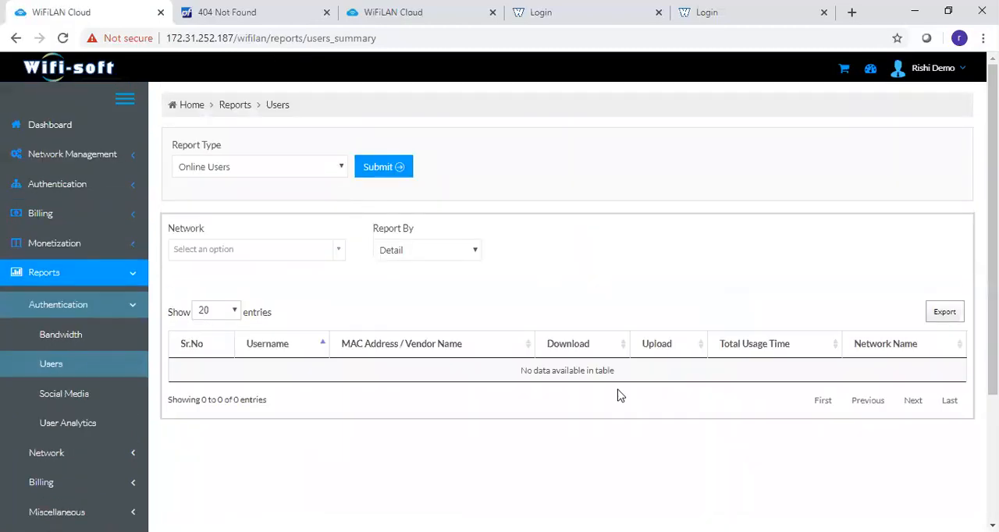
- Generate the User Signup report and examine its filters and list of signed-up accounts
left_click(360, 169)
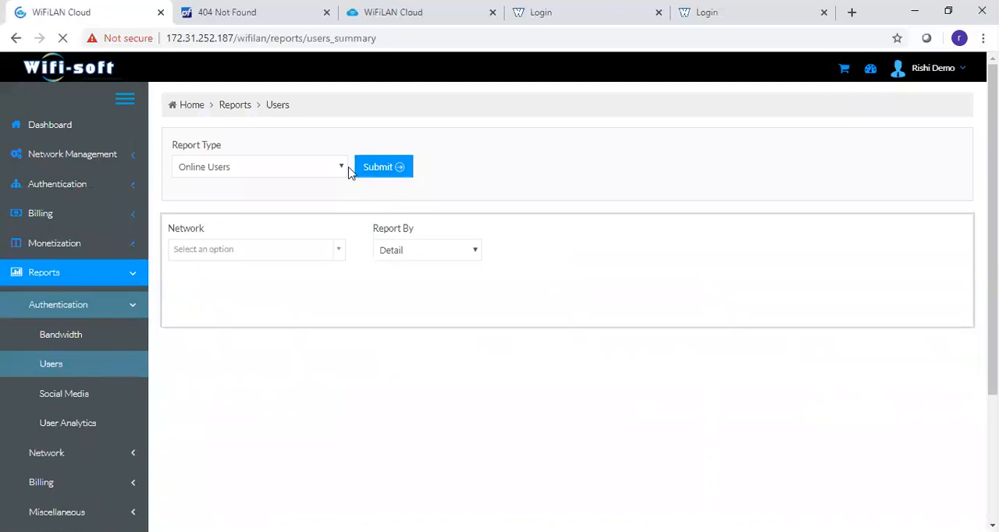
left_click(341, 169)
left_click(330, 199)
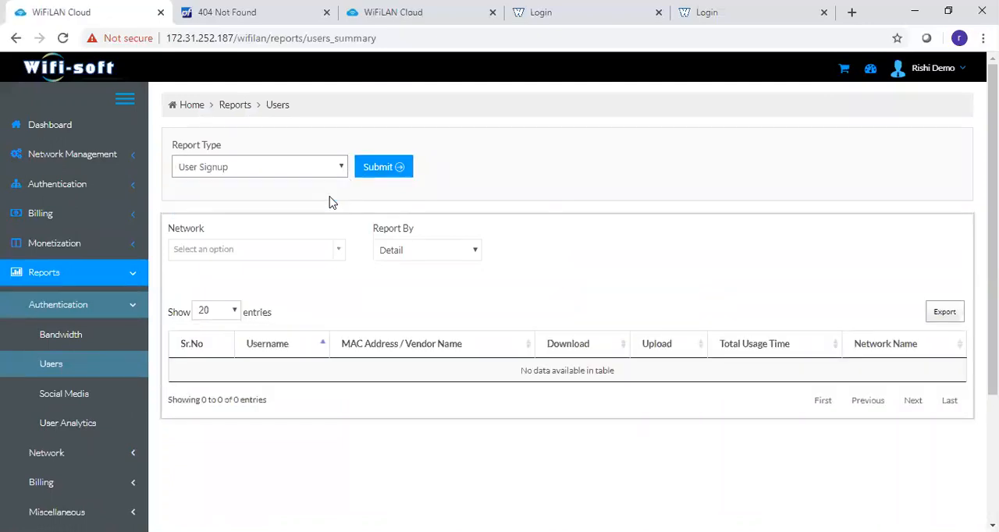
left_click(374, 175)
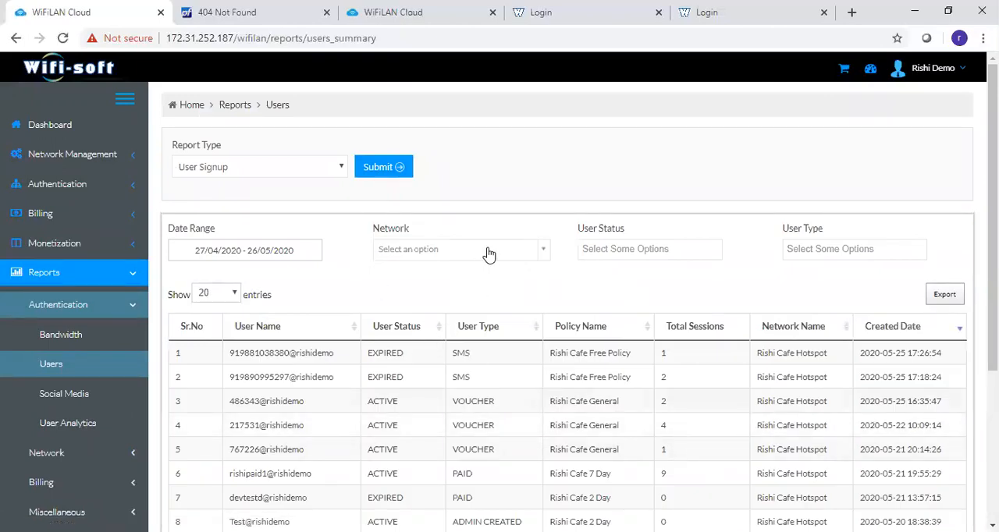
- Open the Social Media report and examine its per-platform totals and network summary
left_click(68, 394)
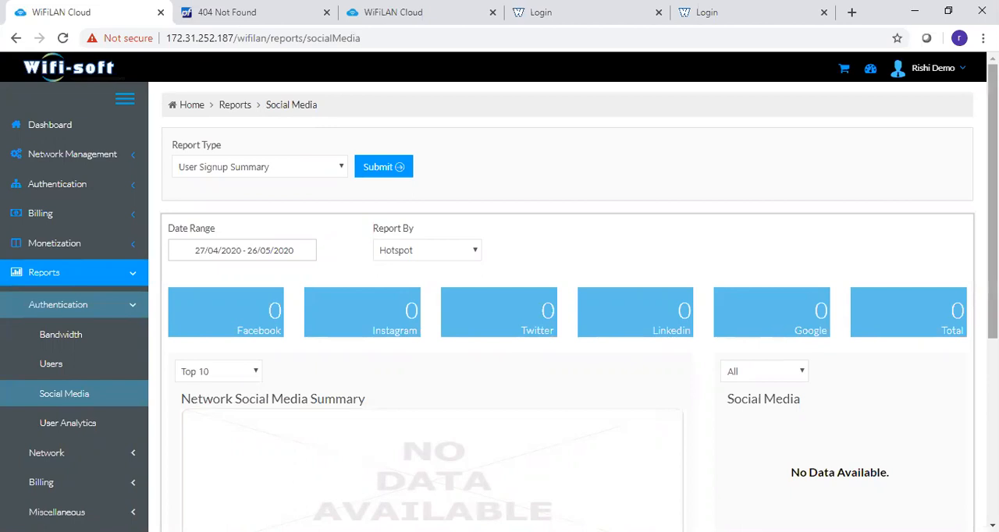
scroll(638, 337, "down", 4)
scroll(732, 260, "up", 3)
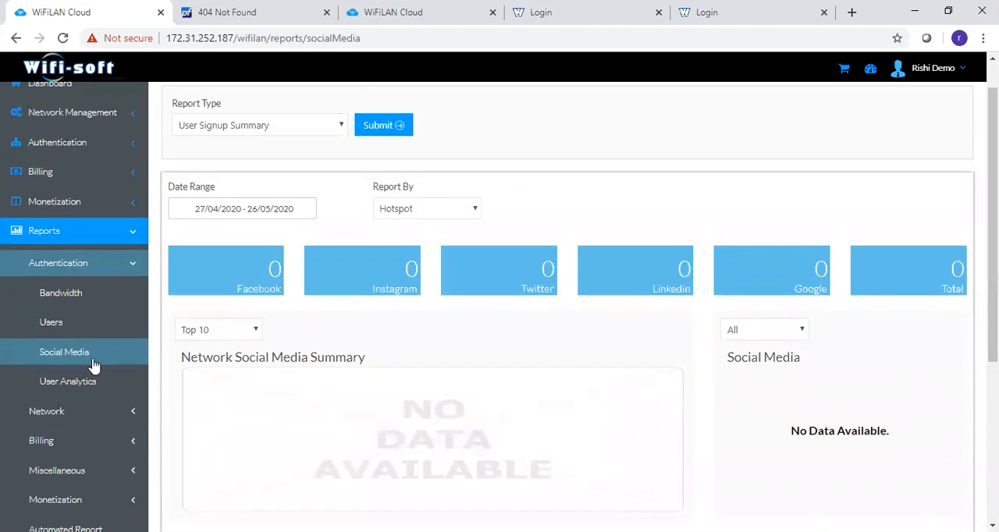
- Open the User Analytics report and examine its report types, device totals, device distribution chart and per-network table
left_click(81, 381)
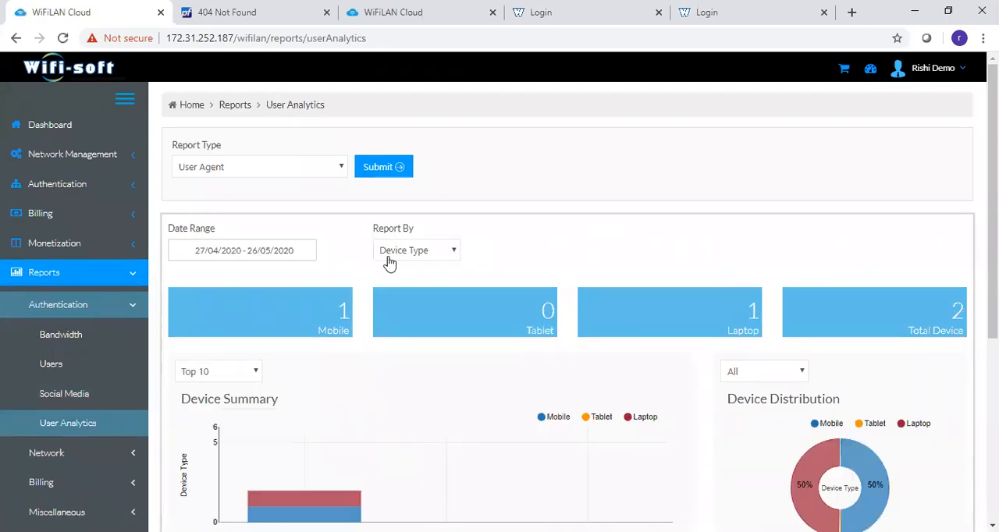
left_click(321, 180)
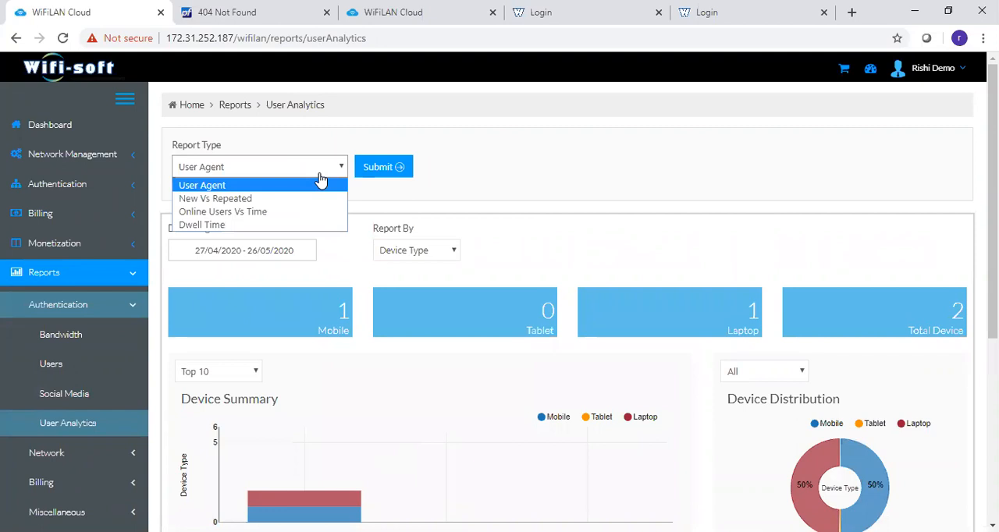
left_click(321, 180)
scroll(568, 299, "down", 3)
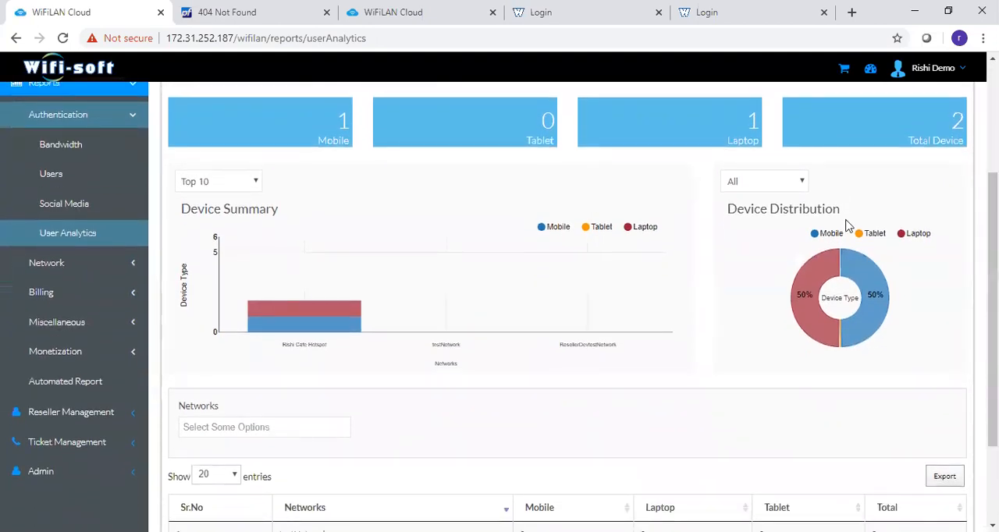
mouse_move(839, 274)
scroll(968, 336, "down", 1)
scroll(643, 214, "up", 3)
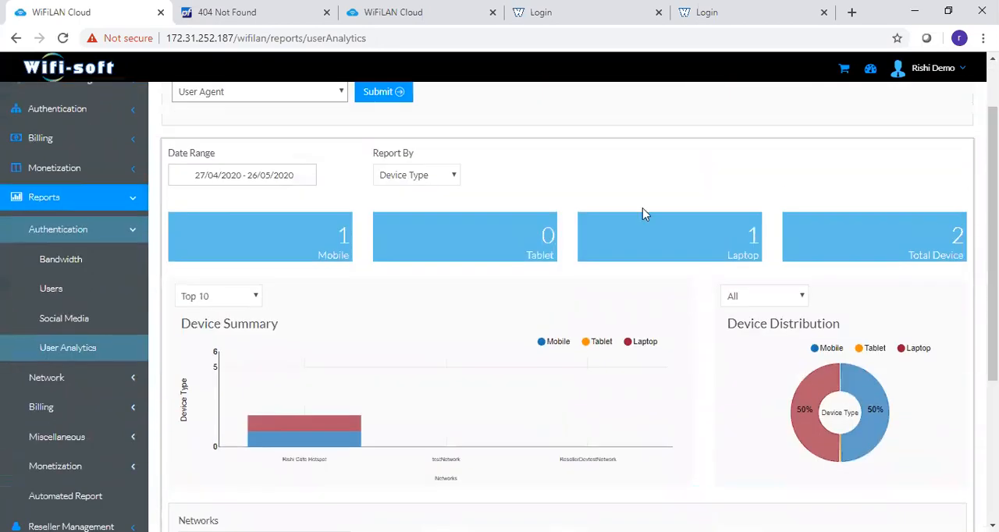
- View the User Agent report grouped by Device Brand, Operating System and Browser in turn
left_click(435, 176)
left_click(434, 206)
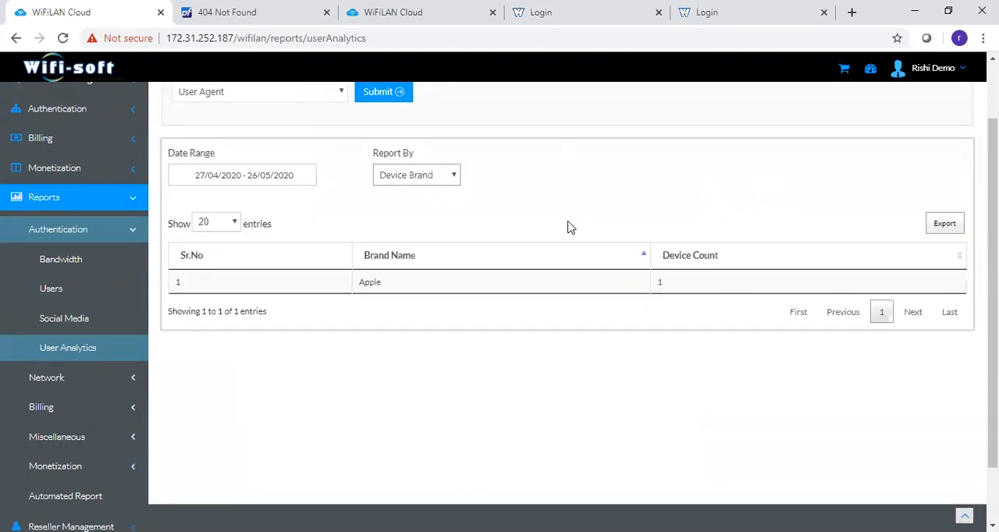
left_click(420, 176)
left_click(416, 222)
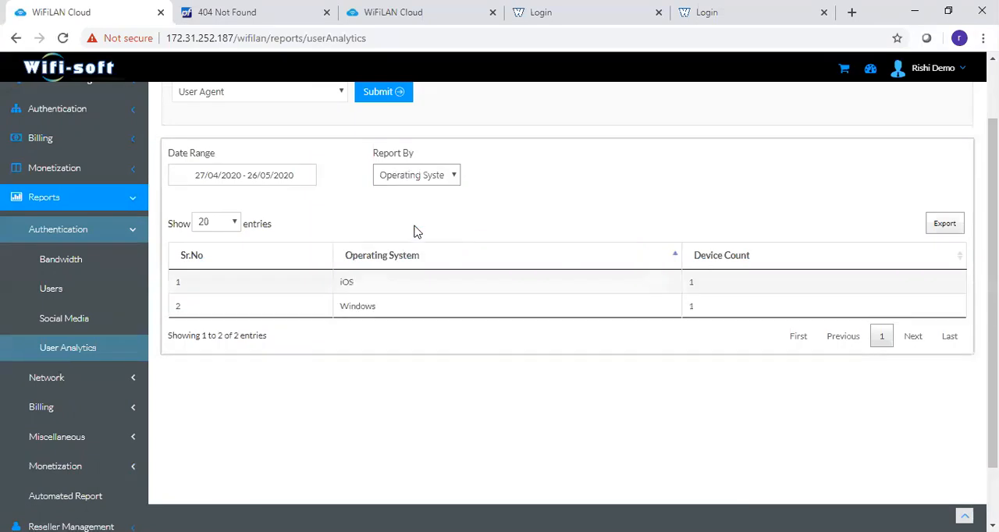
left_click(437, 173)
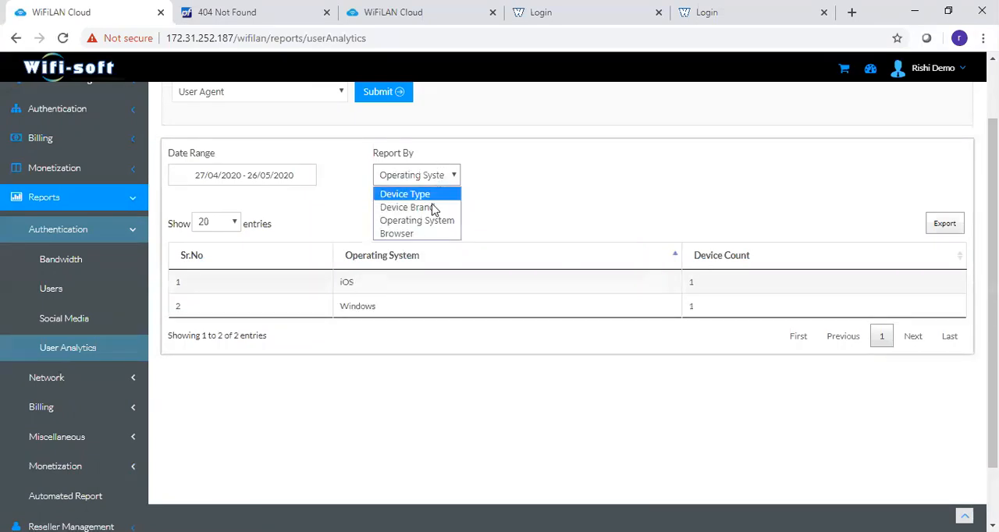
left_click(429, 234)
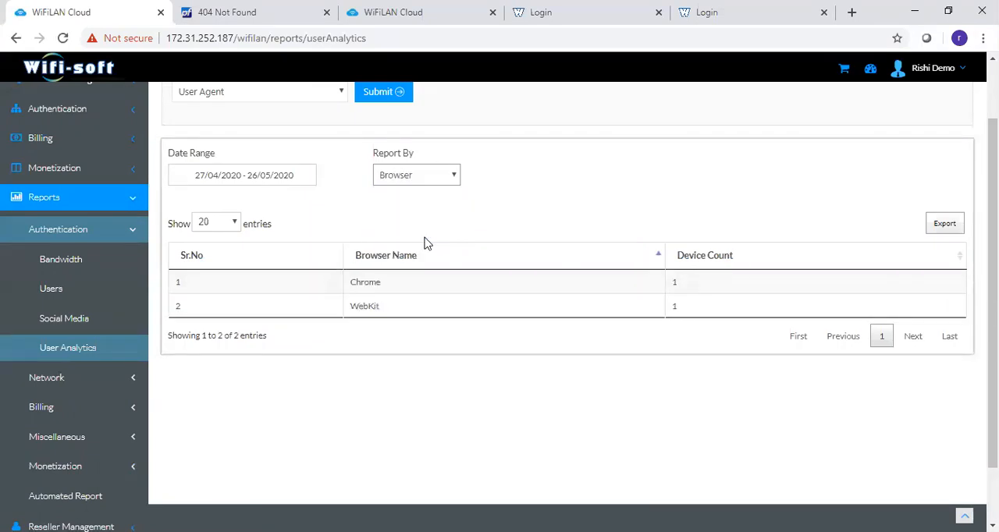
scroll(273, 233, "up", 1)
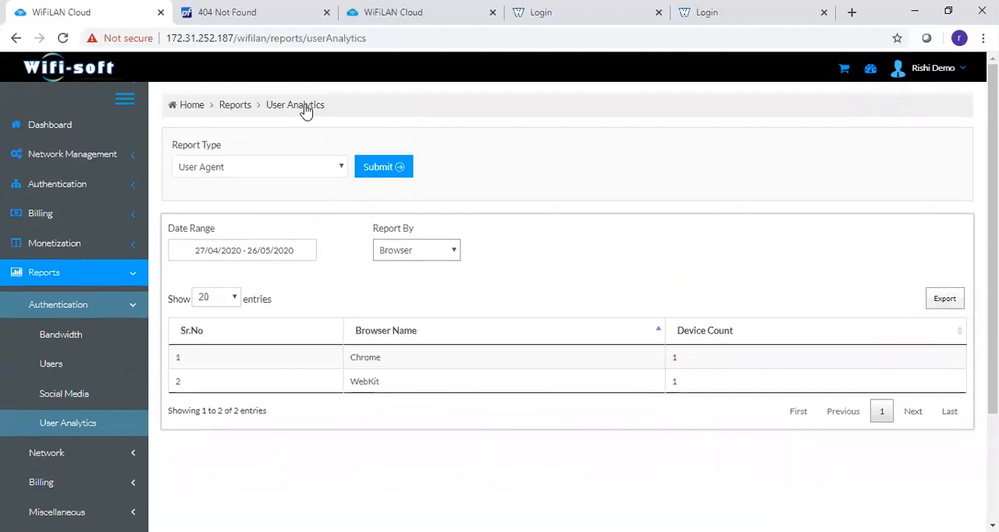
- Generate the New Vs Repeated report and examine its user charts and the available date range presets
left_click(279, 168)
left_click(273, 196)
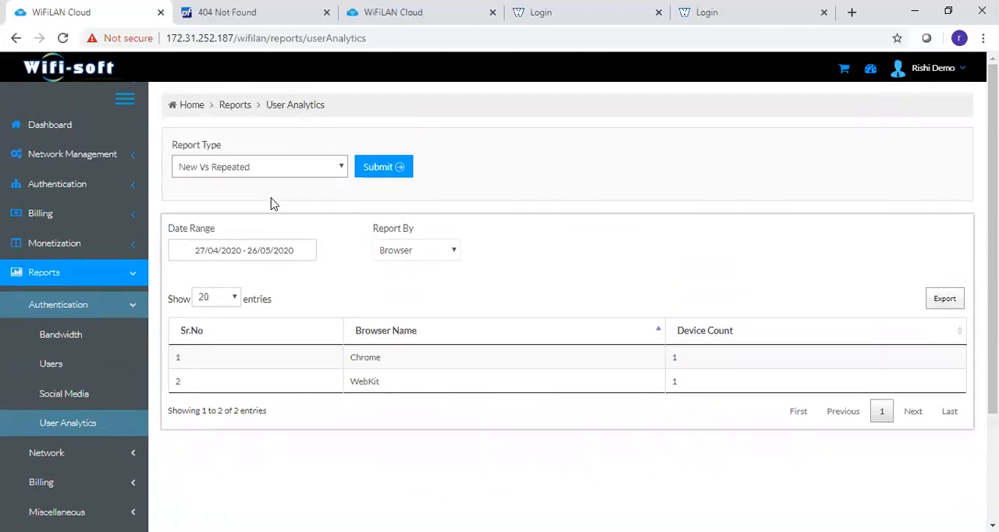
left_click(390, 174)
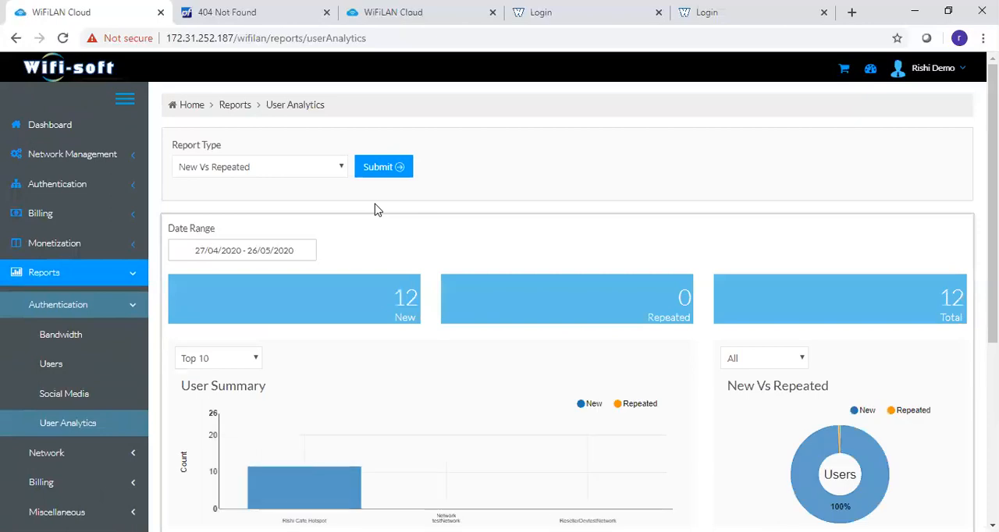
scroll(374, 209, "down", 3)
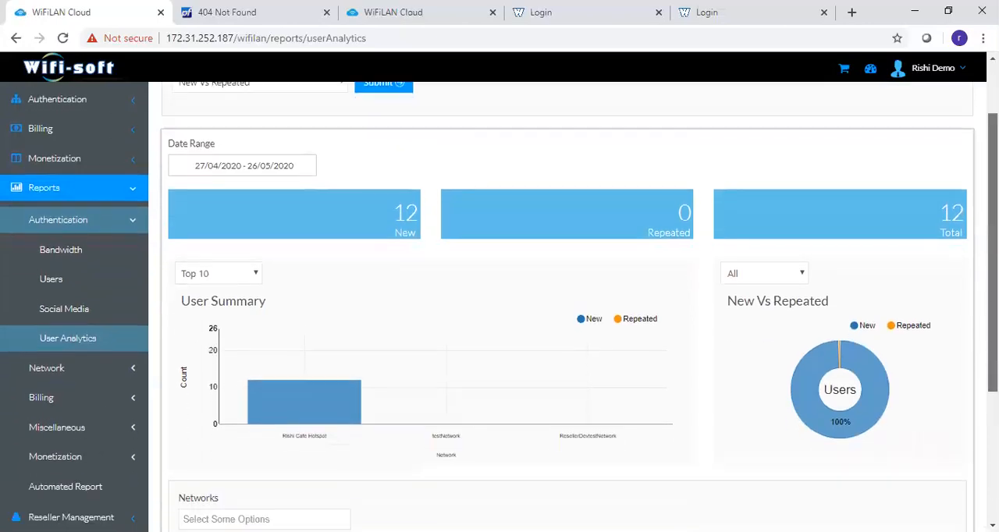
left_click_drag(992, 314, 992, 203)
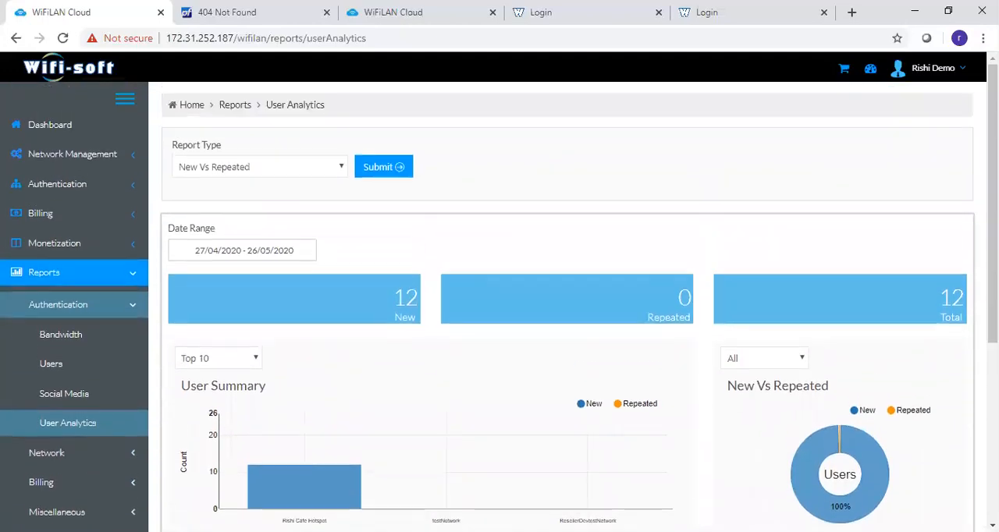
left_click(281, 250)
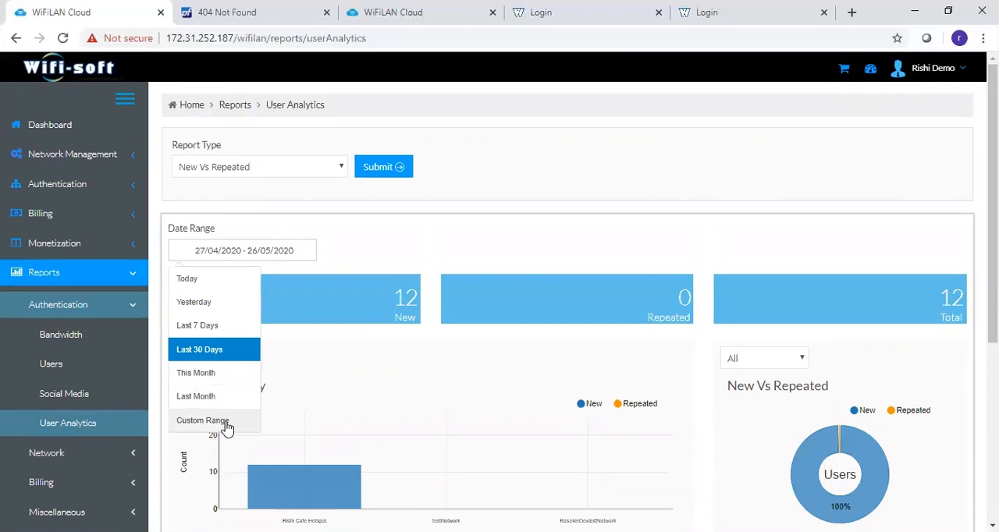
left_click(391, 255)
- Generate the Dwell Time report, examine its visit duration charts and per-network table, and group it by Date
left_click(285, 166)
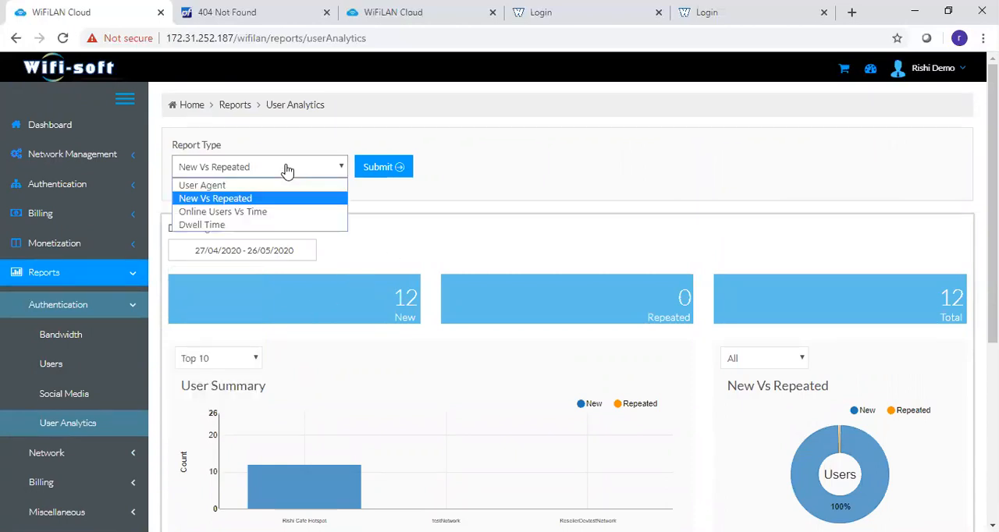
left_click(276, 225)
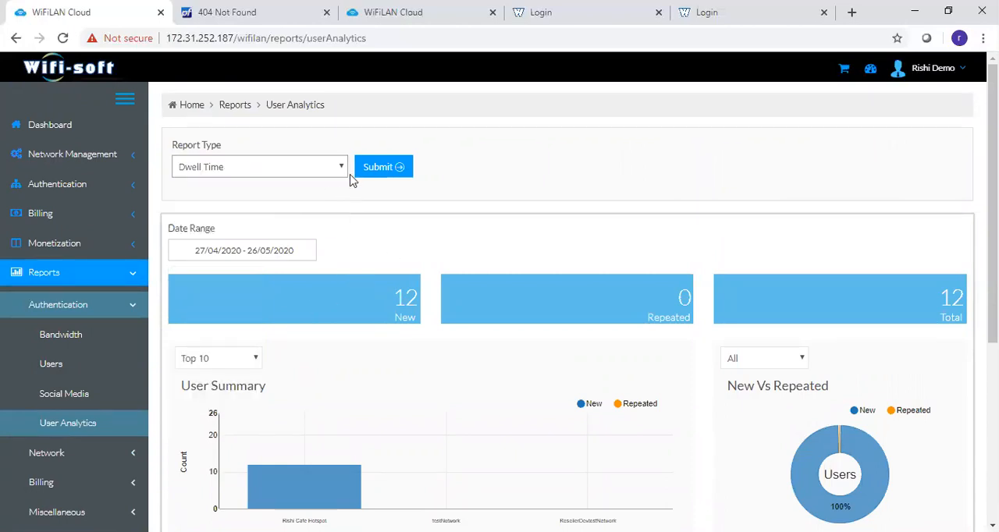
left_click(364, 175)
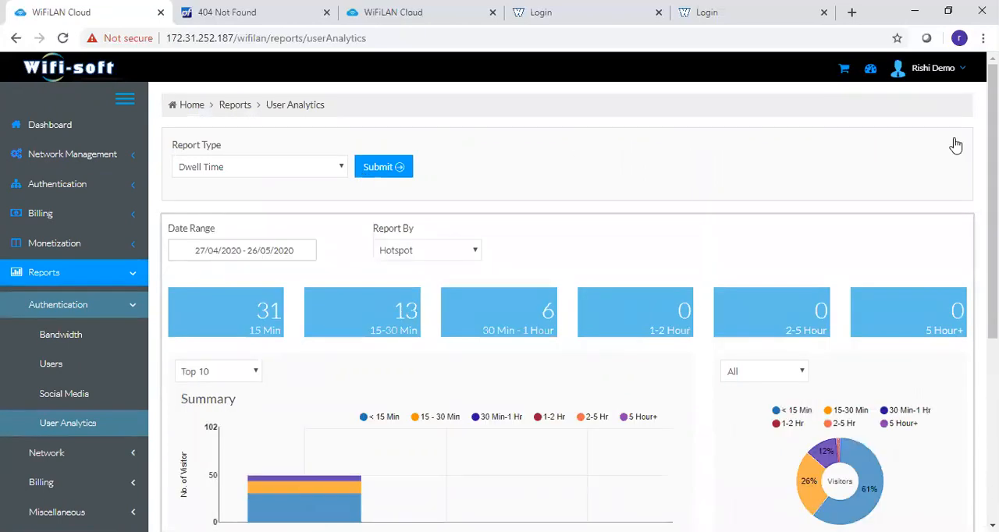
scroll(955, 145, "down", 1)
scroll(490, 261, "down", 1)
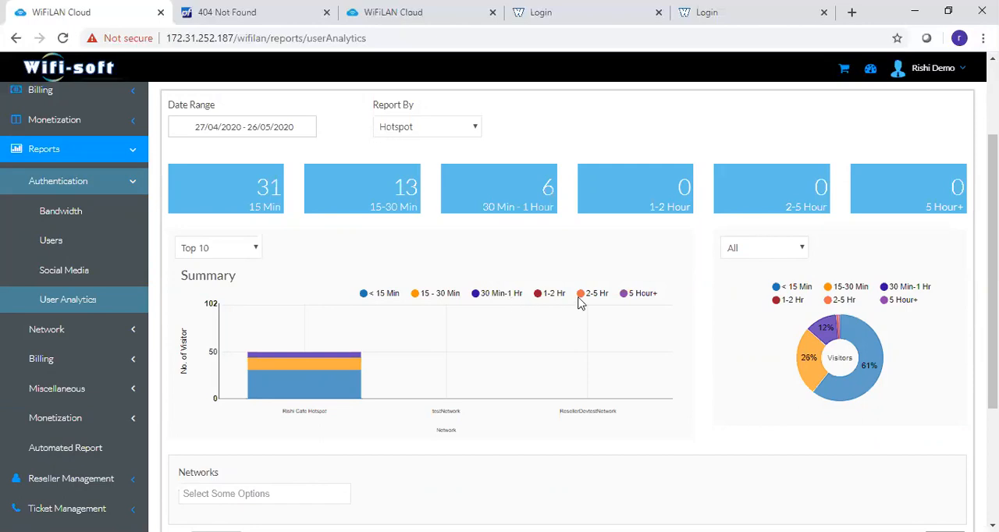
scroll(849, 273, "down", 3)
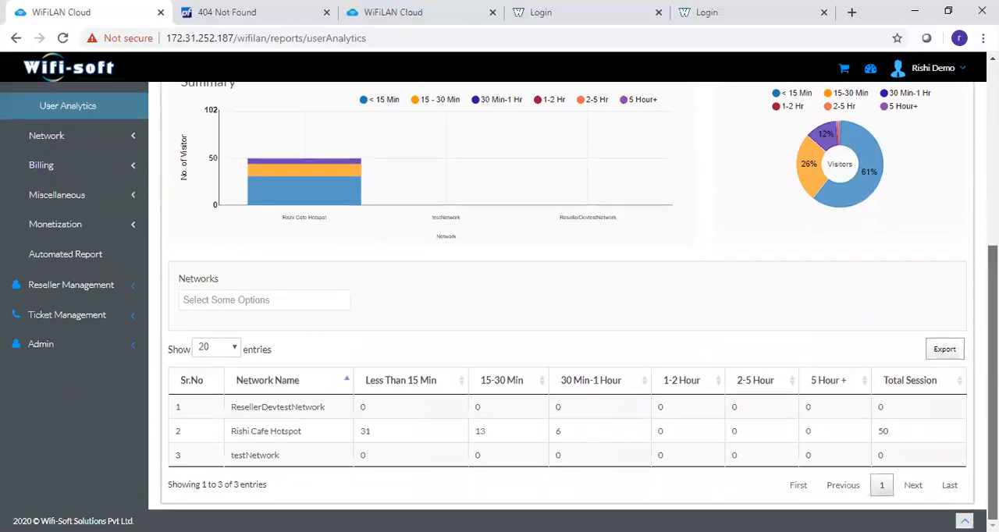
scroll(848, 273, "up", 3)
scroll(568, 312, "up", 1)
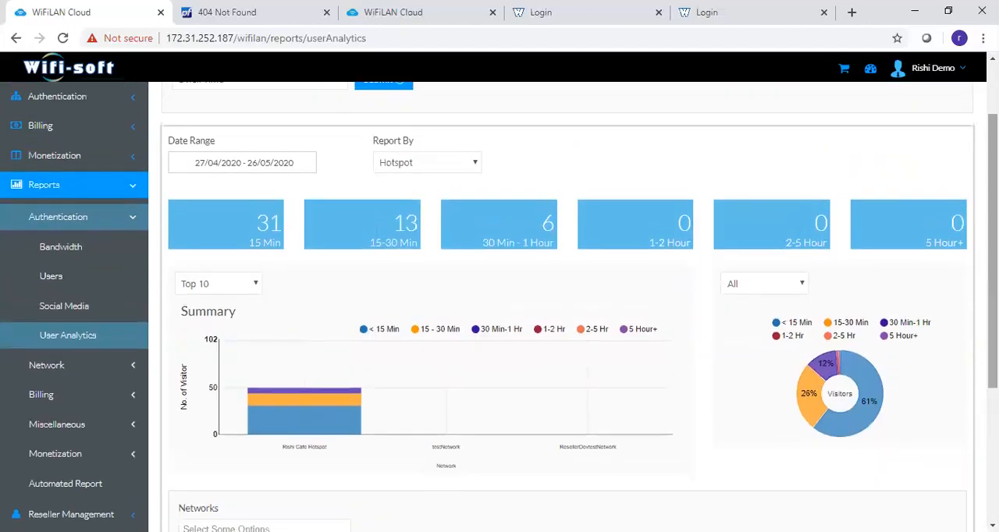
left_click(457, 166)
left_click(456, 190)
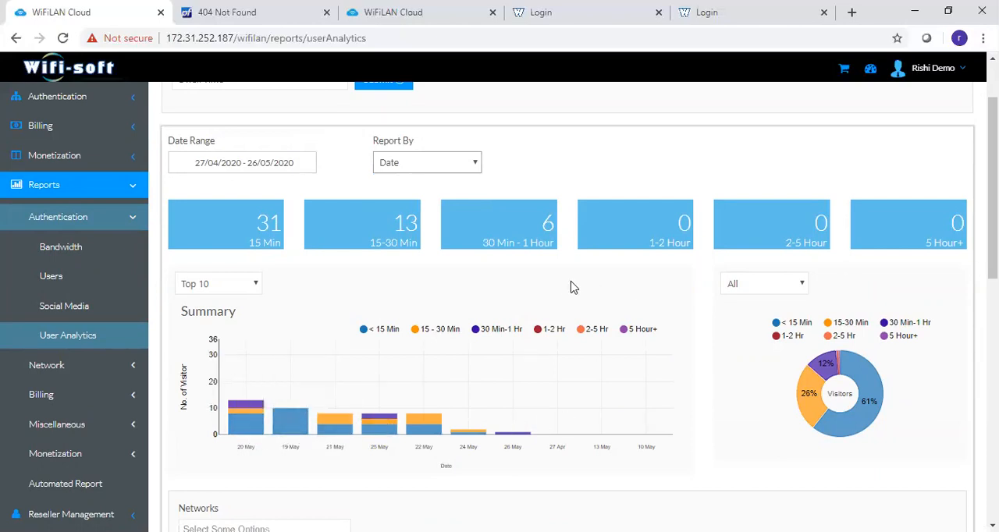
- Open the Network Monitor report and examine the access point's downtime and uptime periods
left_click(69, 370)
scroll(67, 377, "down", 1)
scroll(67, 377, "down", 2)
left_click(50, 205)
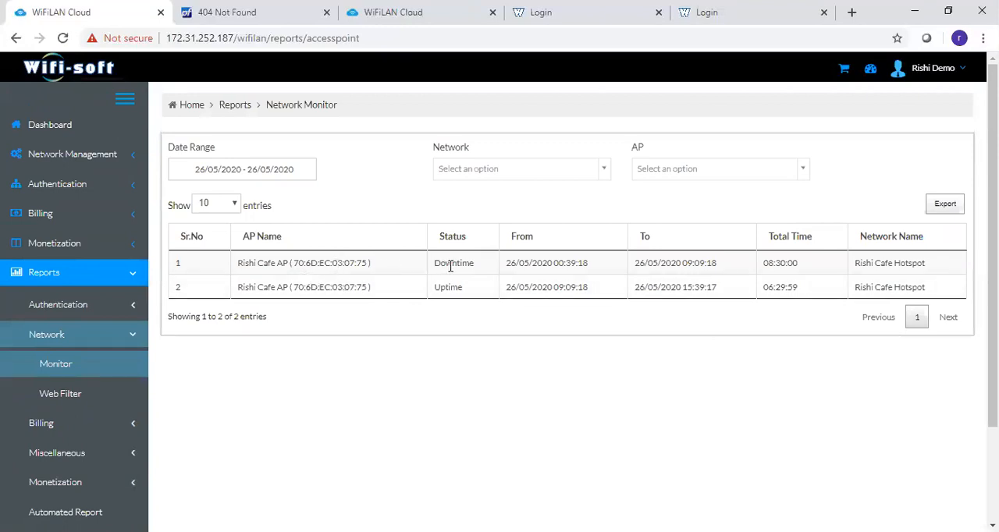
left_click_drag(520, 265, 592, 269)
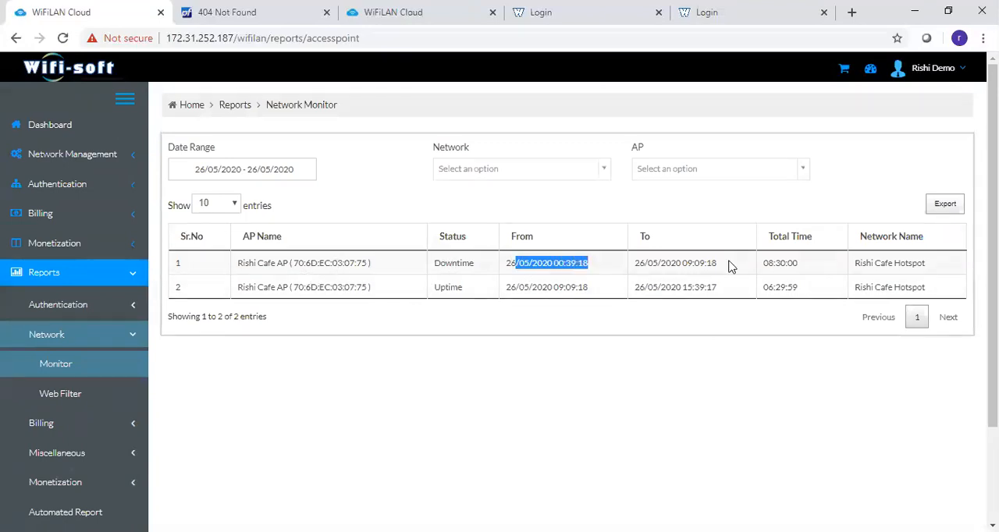
left_click_drag(687, 264, 706, 265)
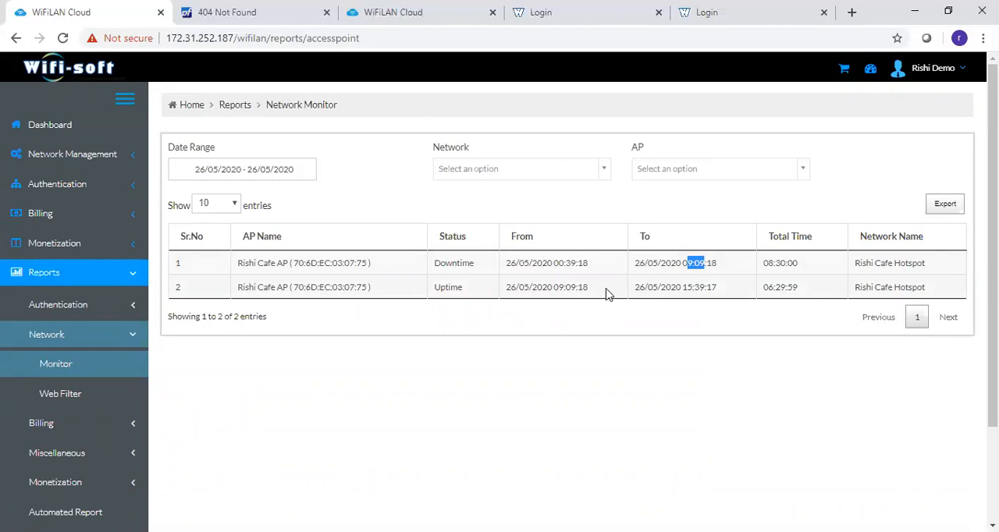
- Open the Revenue report among the billing reports and examine its voucher and plan revenue totals and charts
left_click(61, 426)
scroll(39, 375, "down", 3)
left_click(48, 279)
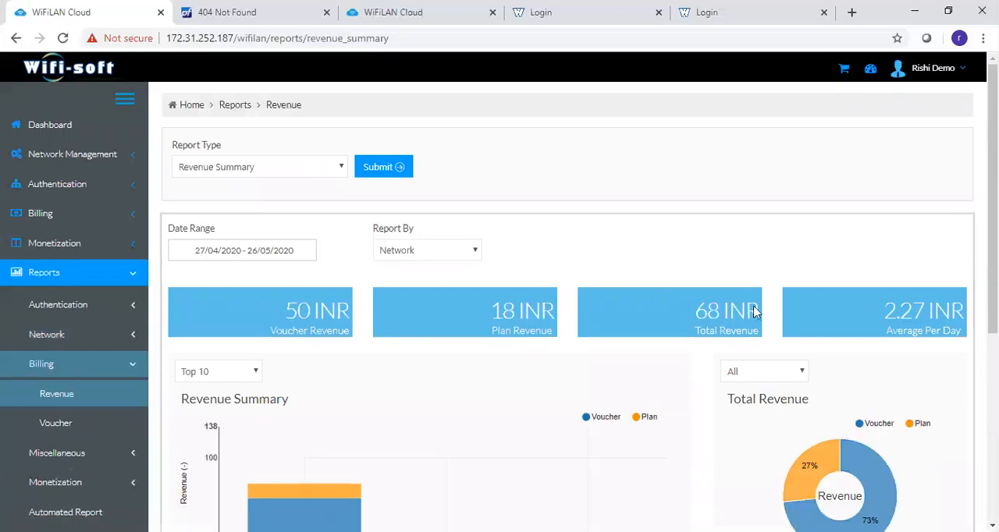
scroll(568, 312, "down", 1)
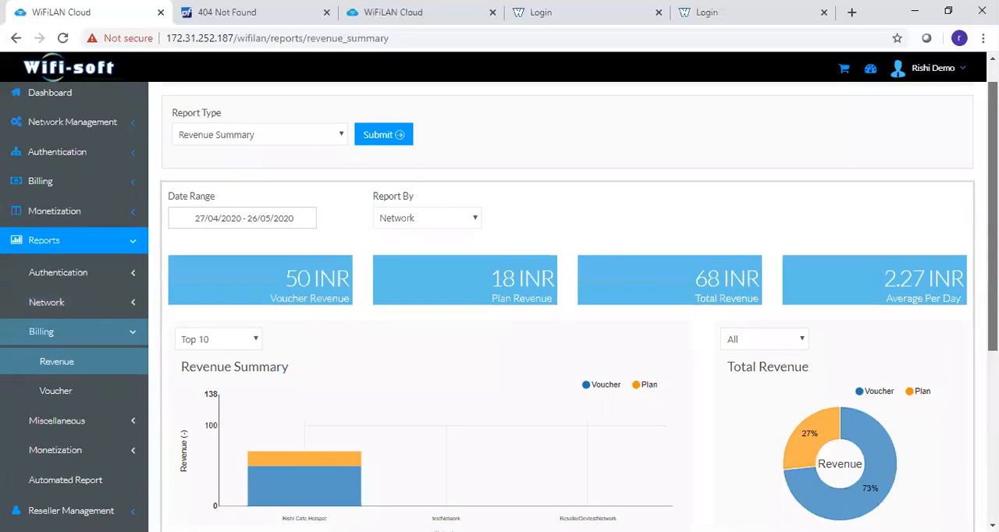
- Examine the Revenue report's per-network summary, group the report by Plan and inspect the revenue chart for each plan
scroll(826, 278, "down", 4)
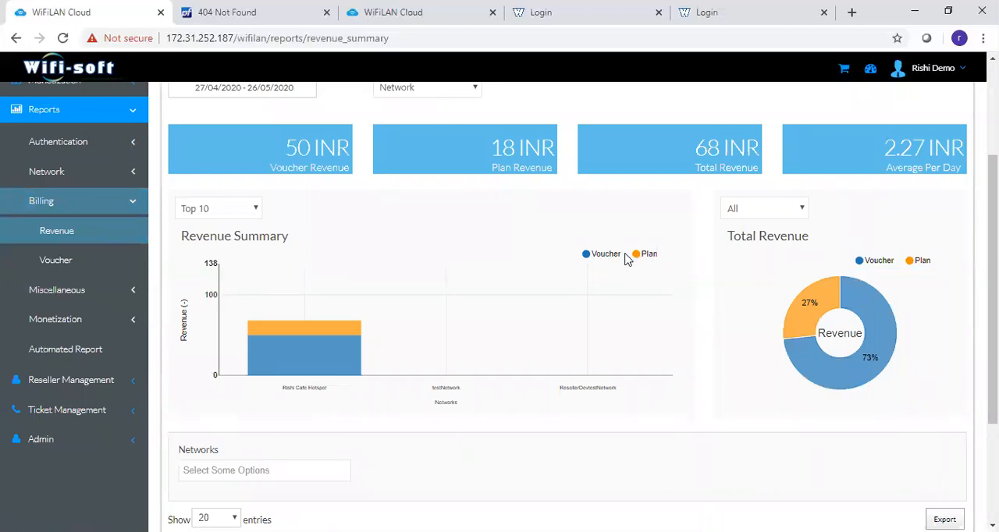
scroll(543, 407, "down", 4)
scroll(541, 407, "up", 8)
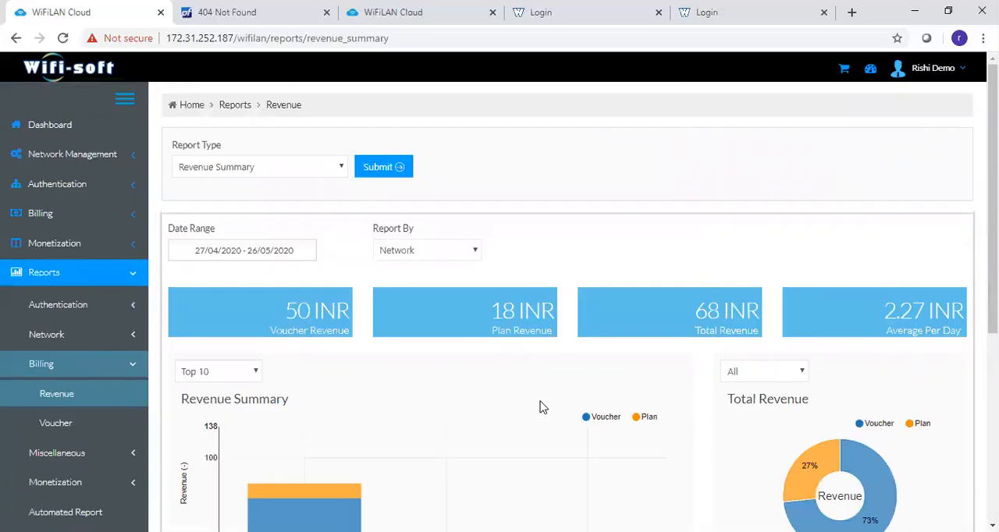
left_click(392, 250)
left_click(399, 283)
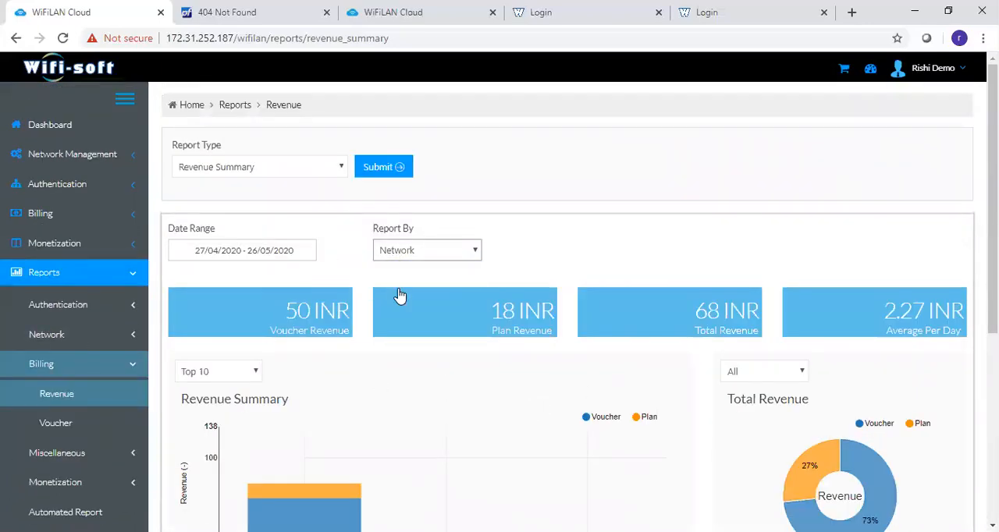
scroll(370, 438, "down", 1)
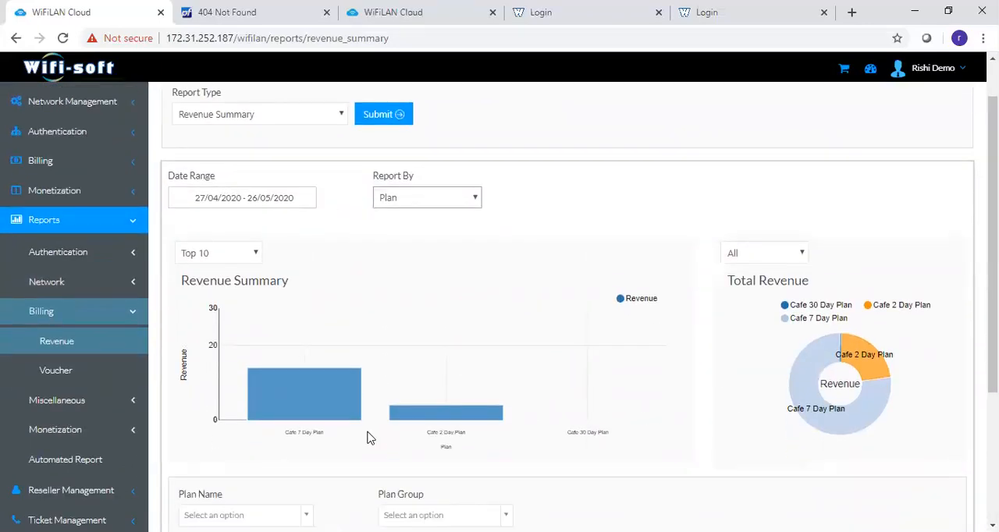
mouse_move(316, 404)
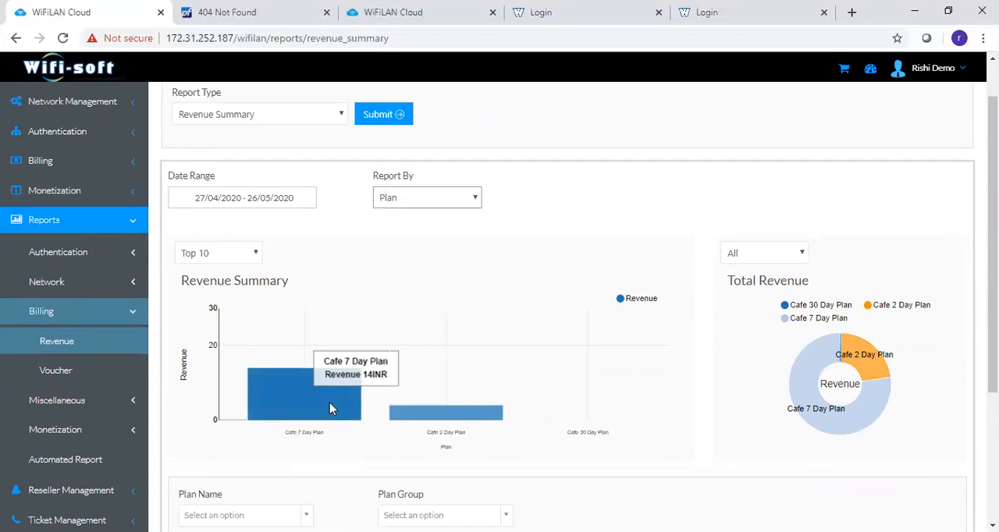
- Open the Voucher report among the billing reports and examine its available report types and grouping options
left_click(60, 378)
left_click(273, 170)
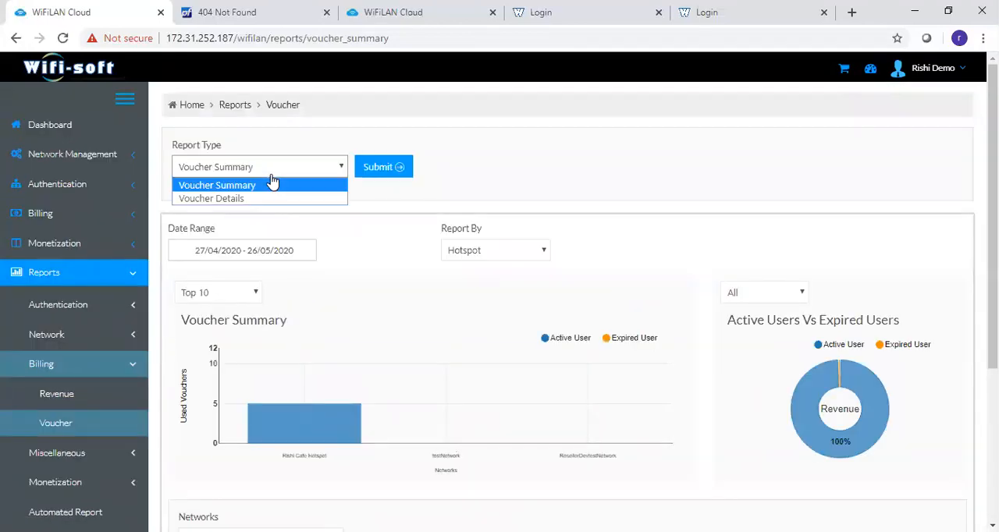
left_click(470, 250)
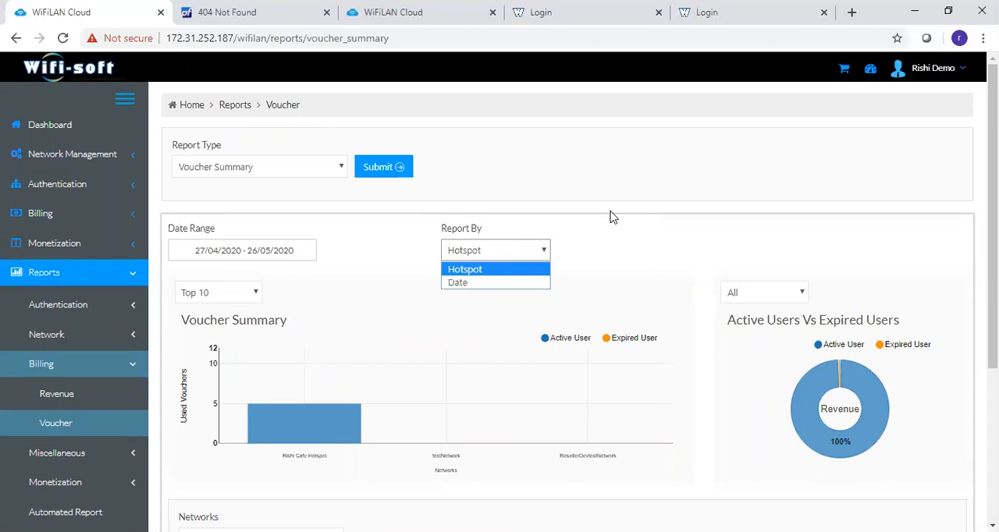
- Review the available miscellaneous reports and open the Advertisement report among the monetization reports to examine its impression and click statistics
left_click(47, 461)
scroll(50, 465, "down", 3)
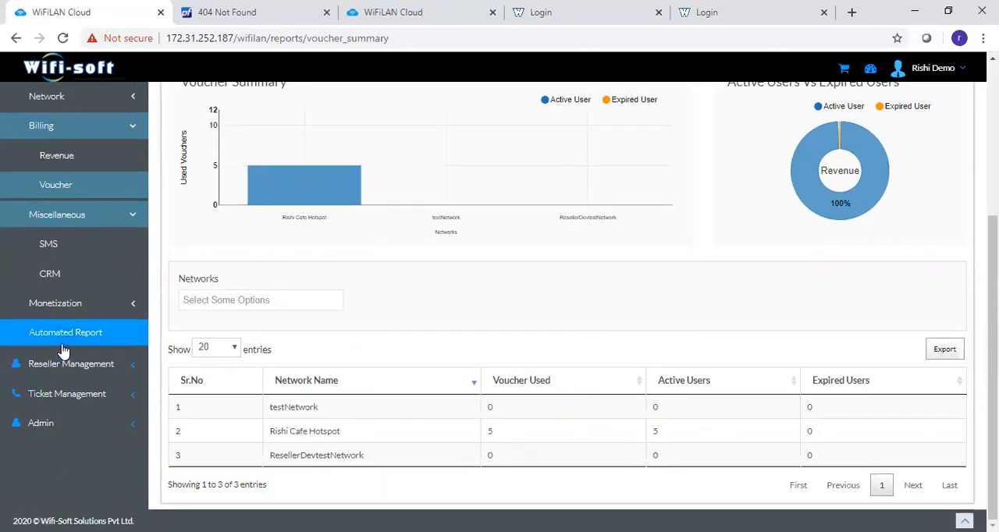
left_click(75, 309)
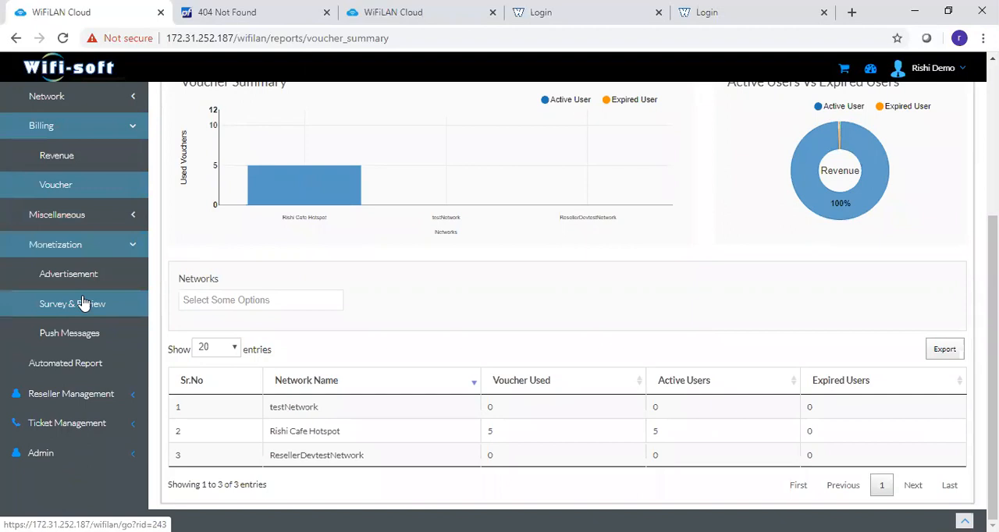
left_click(87, 285)
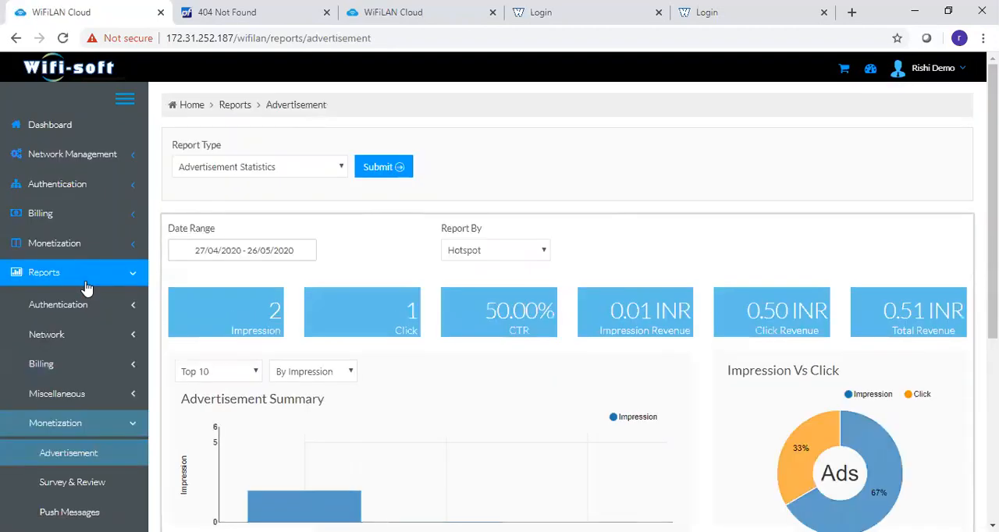
scroll(499, 301, "down", 1)
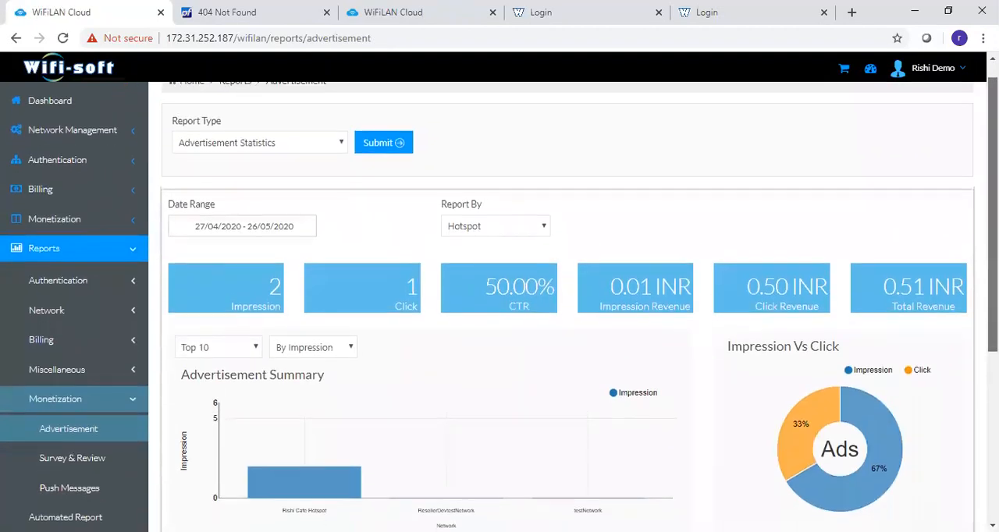
- Group the Advertisement report by Campaign and by Ads, and examine the ads summary chart and per-ad table
left_click(471, 224)
left_click(481, 254)
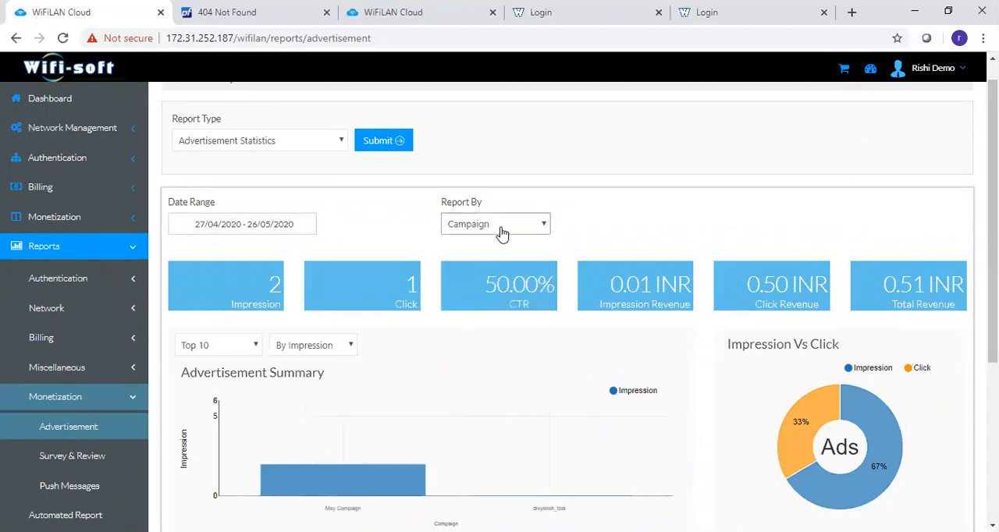
left_click(502, 228)
left_click(494, 282)
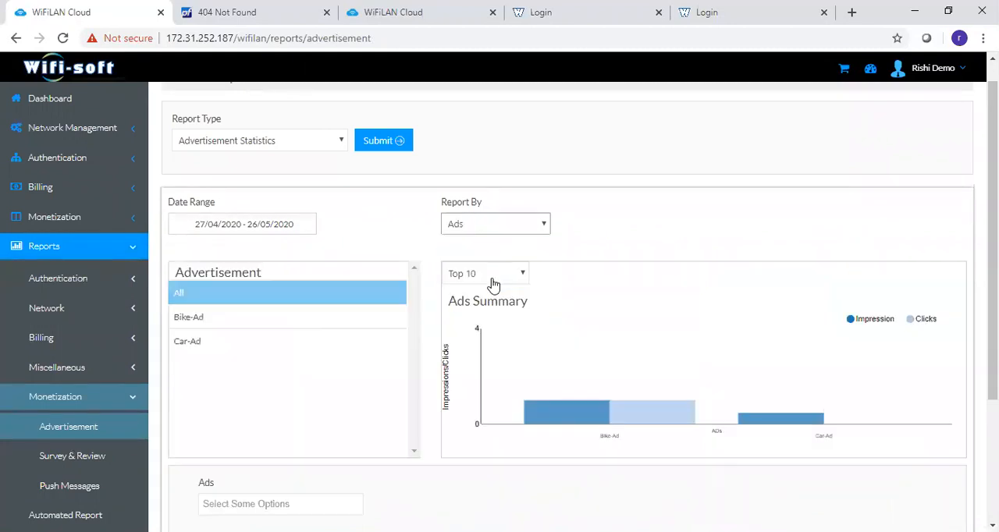
scroll(499, 307, "down", 1)
scroll(500, 307, "down", 3)
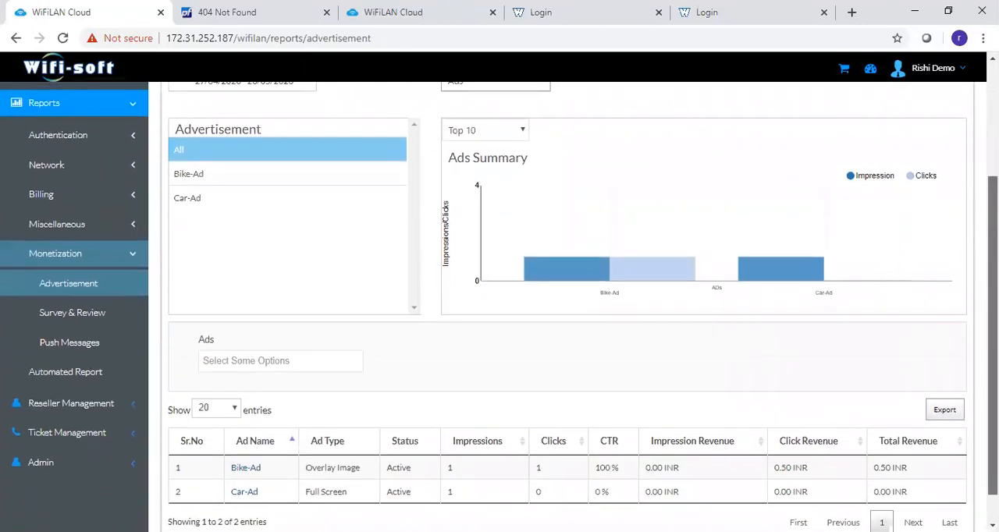
scroll(535, 301, "up", 4)
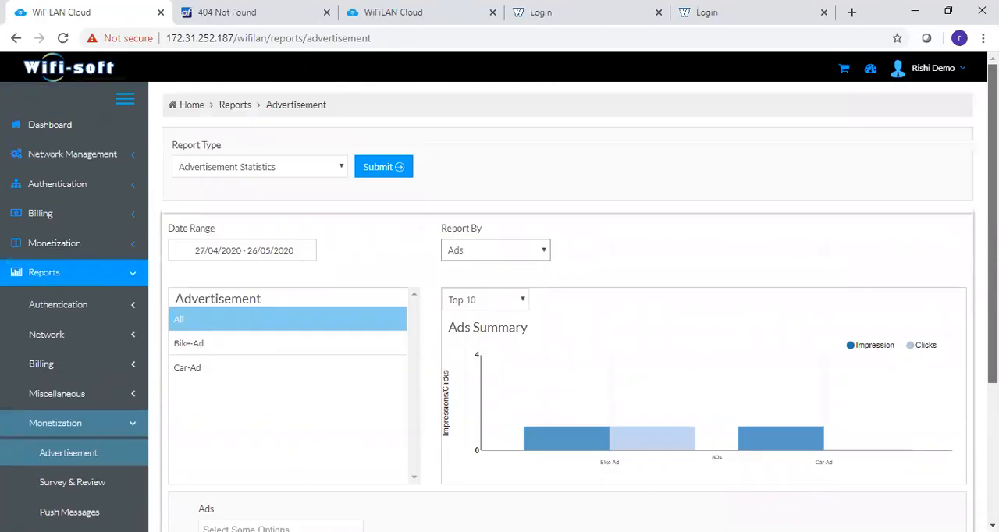
- Set the Advertisement report's date range to Last 7 Days and examine the ads chart, table and export option
left_click(239, 249)
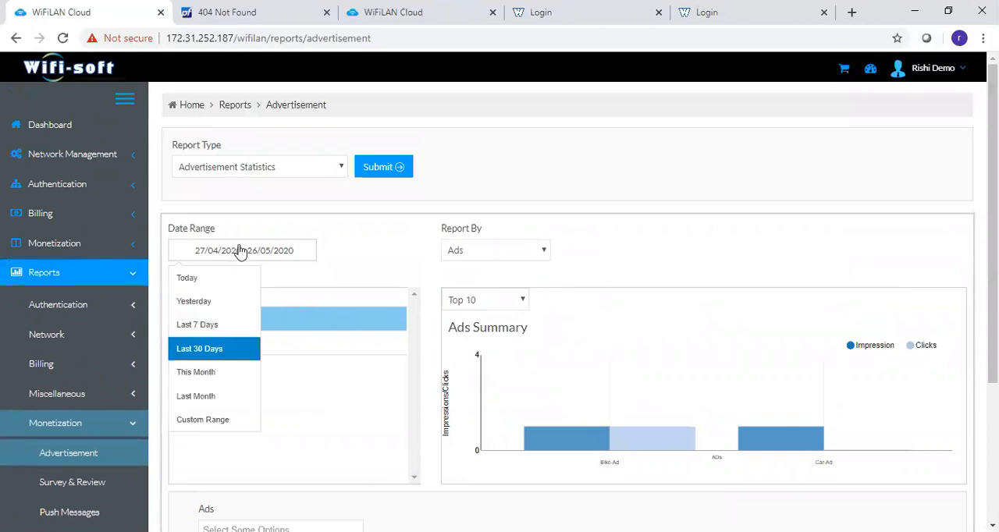
left_click(223, 328)
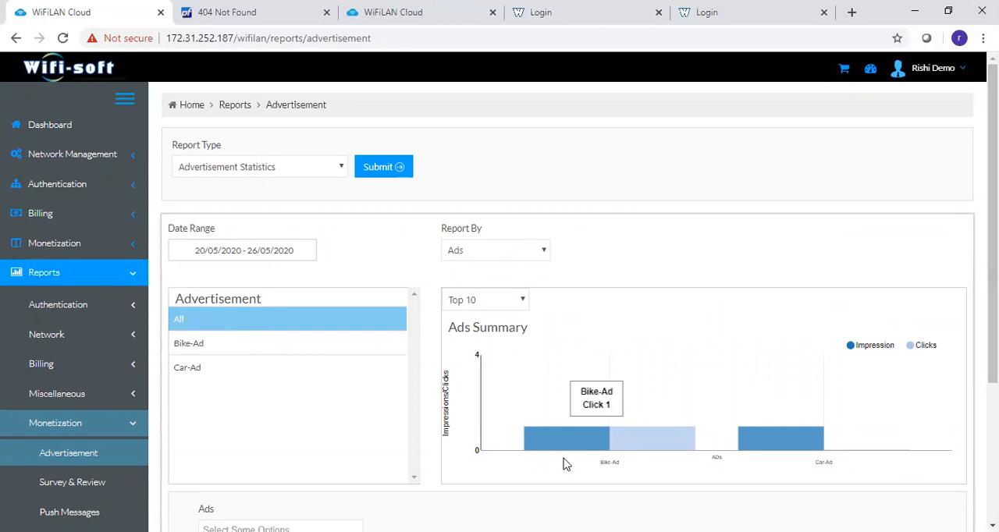
mouse_move(690, 449)
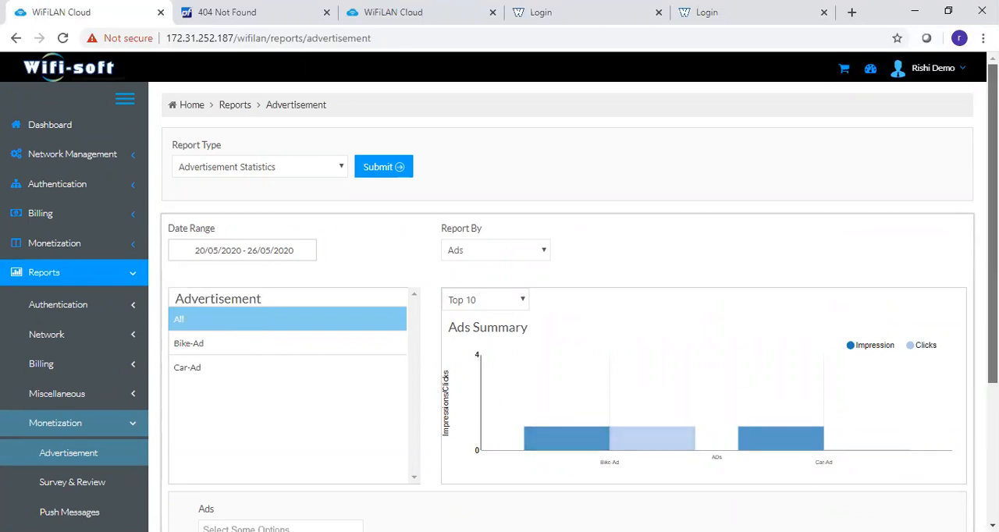
scroll(929, 206, "down", 2)
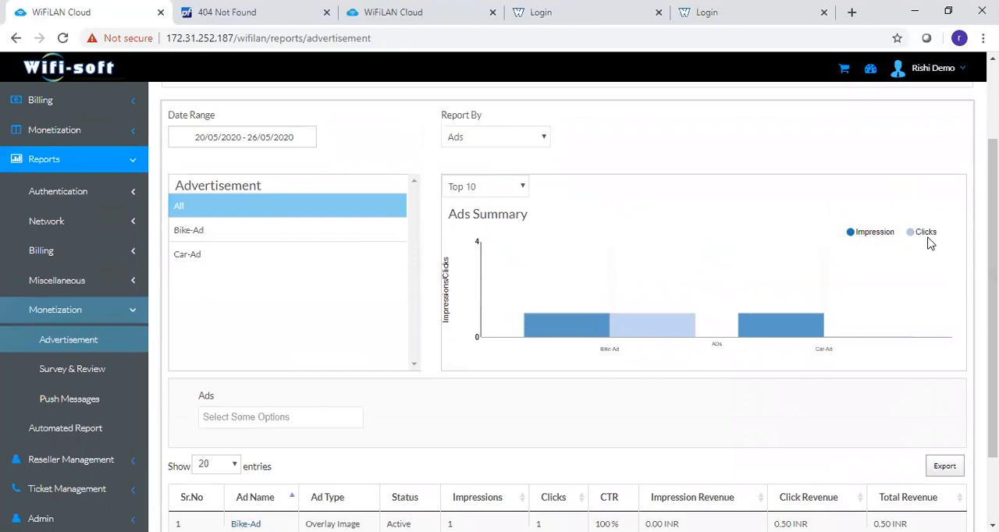
scroll(941, 424, "down", 1)
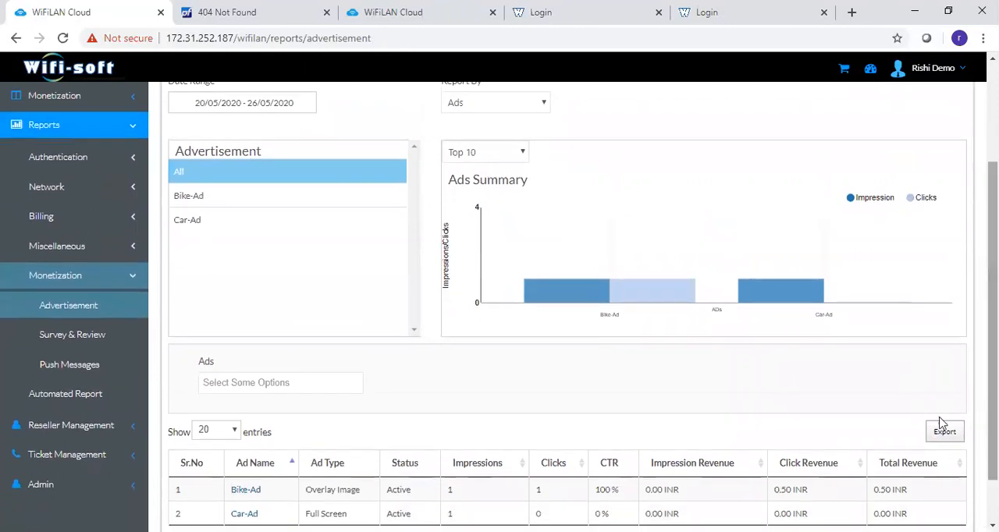
- Open the Survey & Review report and examine the answer summary for the question "Please rate our food"
left_click(40, 343)
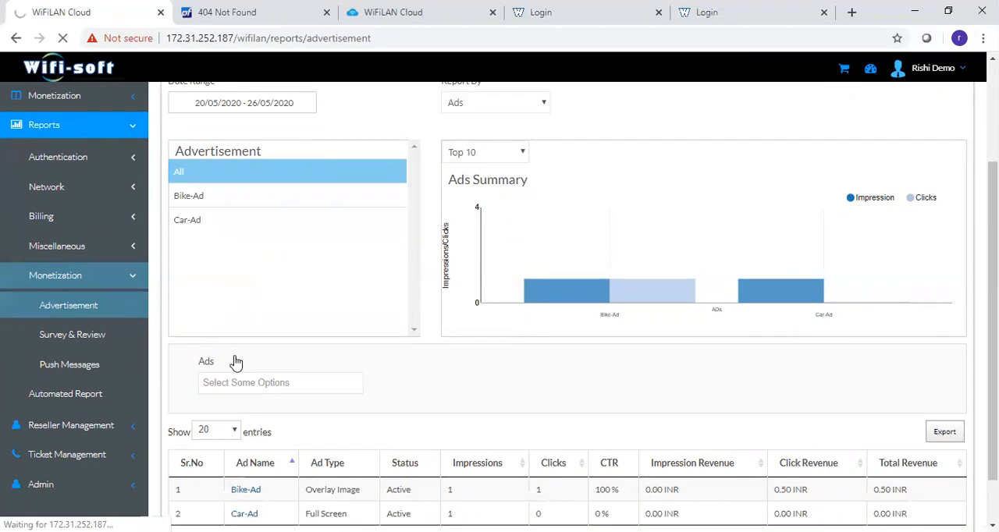
scroll(498, 366, "down", 1)
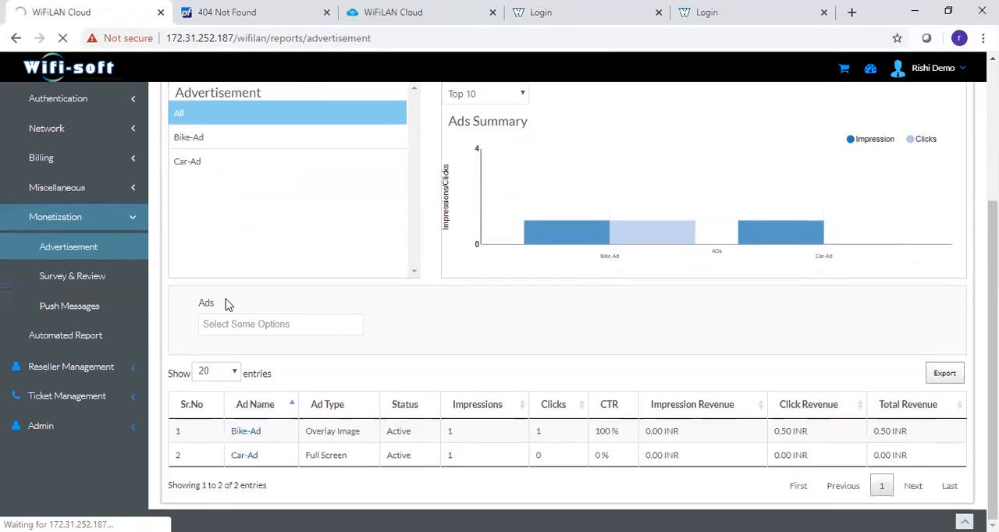
left_click(73, 318)
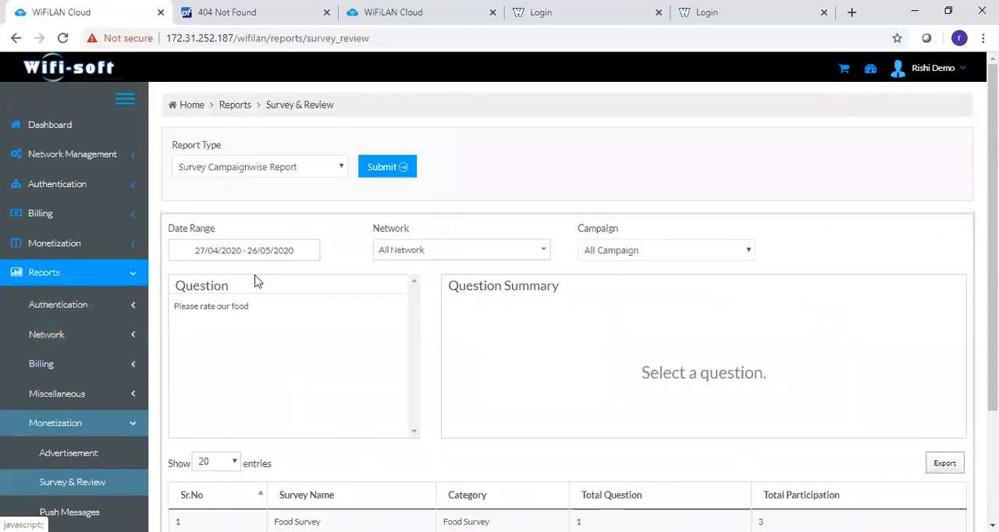
left_click(251, 313)
mouse_move(617, 369)
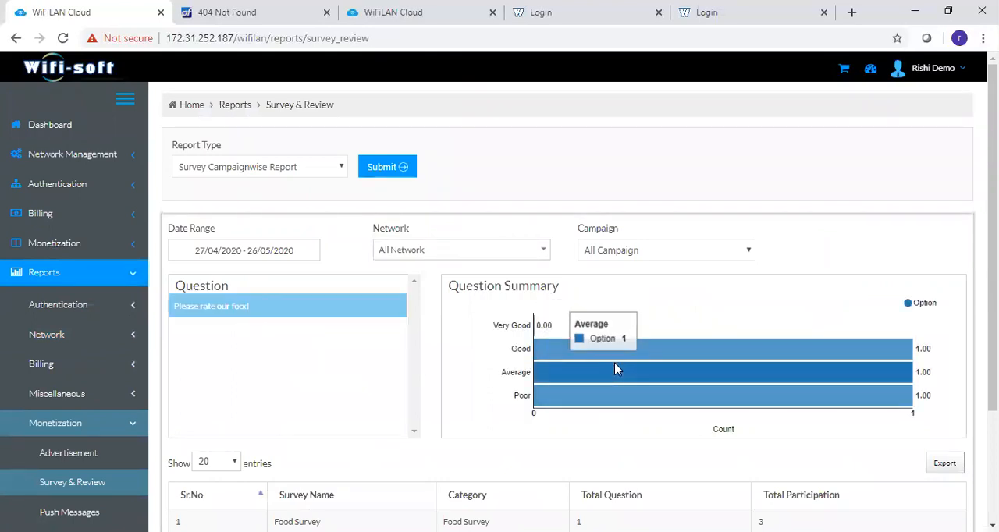
- Open the Push Messages report and examine the delivery charts for the Intelco offer and Discount-Offer notifications
left_click(78, 518)
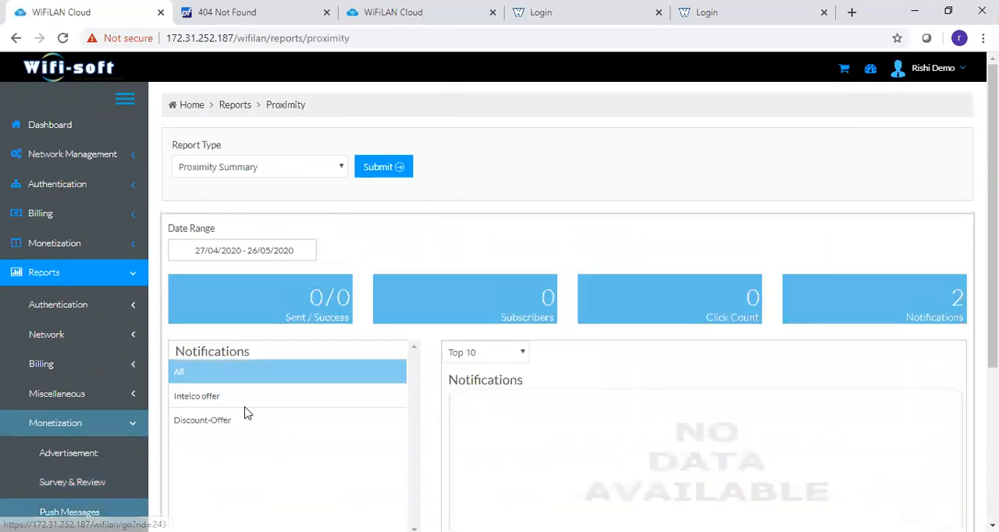
left_click(238, 407)
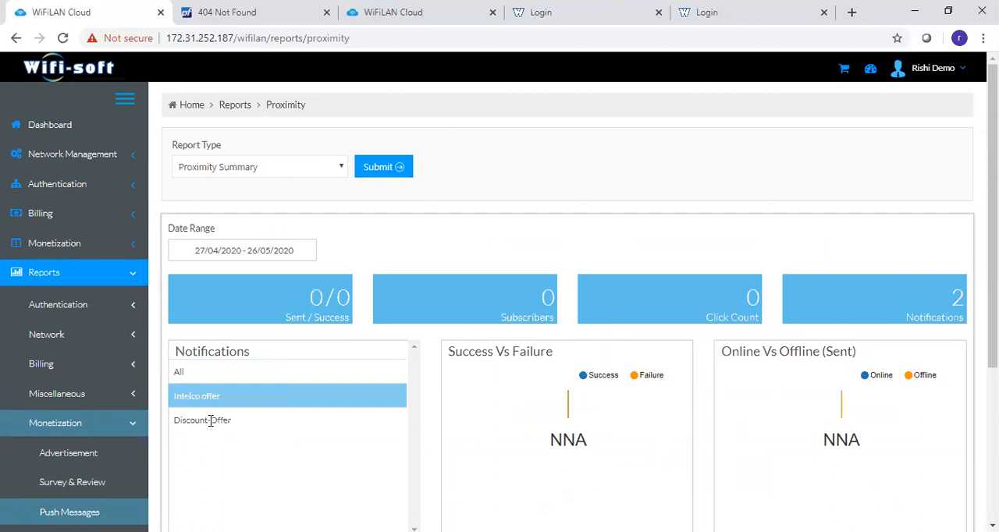
left_click(210, 421)
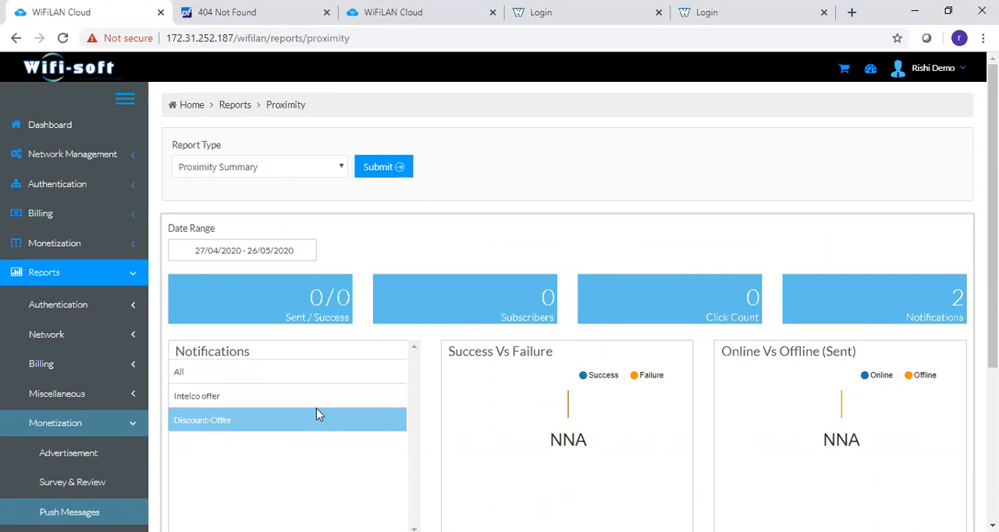
- Open the Automated Report page and examine the daily, weekly and monthly scheduling options for the authentication and billing reports
left_click(48, 431)
scroll(48, 433, "down", 1)
scroll(49, 434, "down", 2)
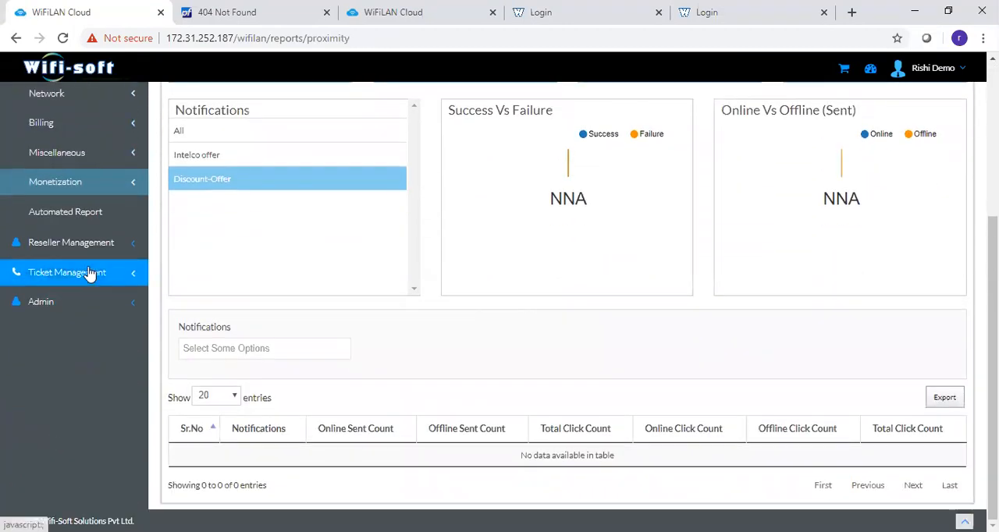
left_click(79, 216)
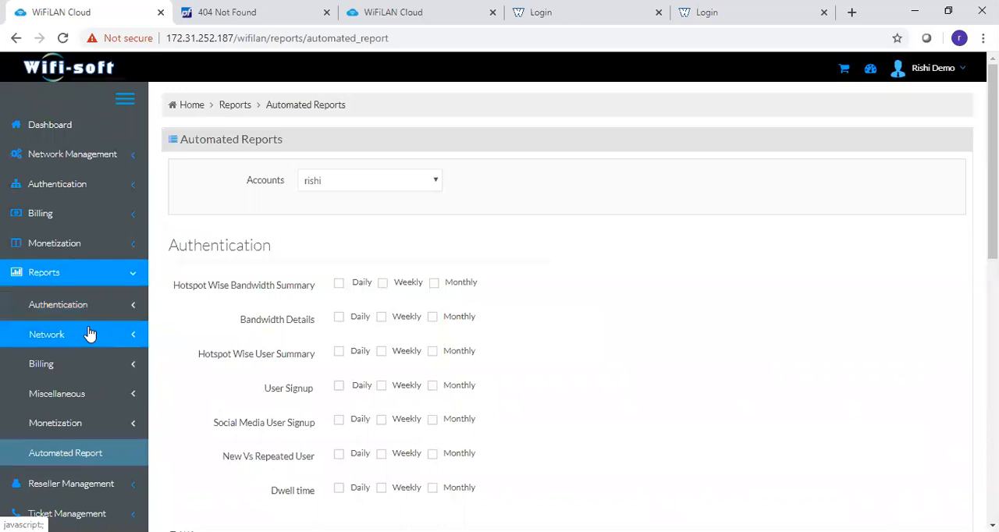
left_click_drag(993, 214, 993, 257)
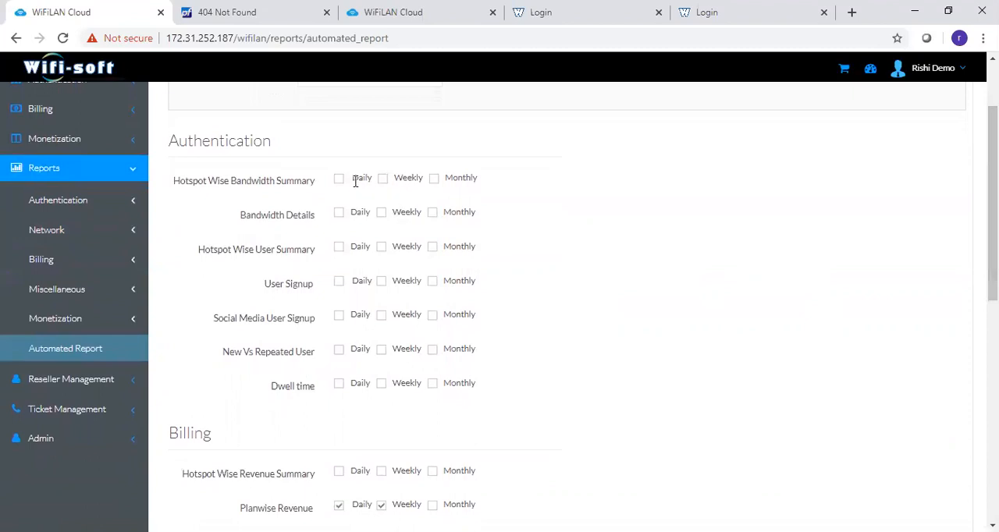
left_click_drag(993, 204, 993, 161)
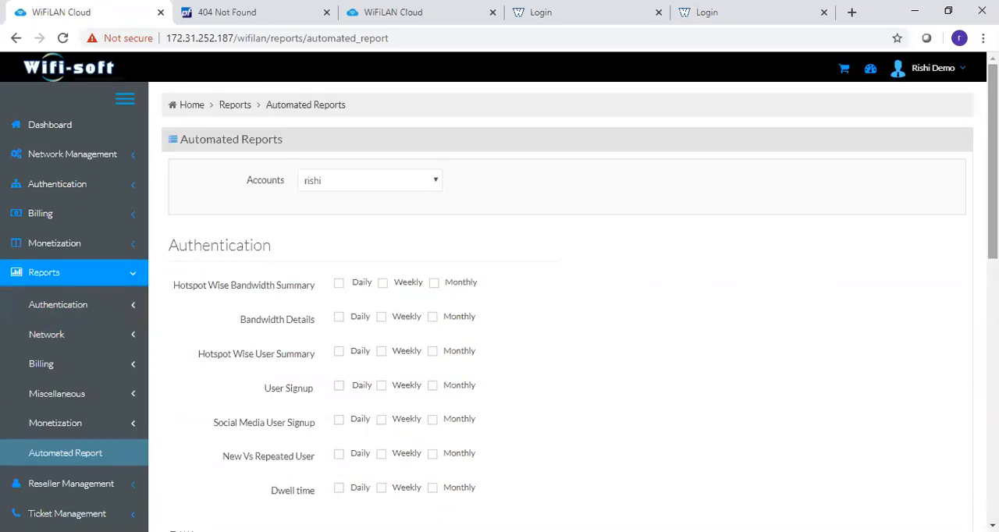
- Return to the portal's dashboard
left_click(64, 132)
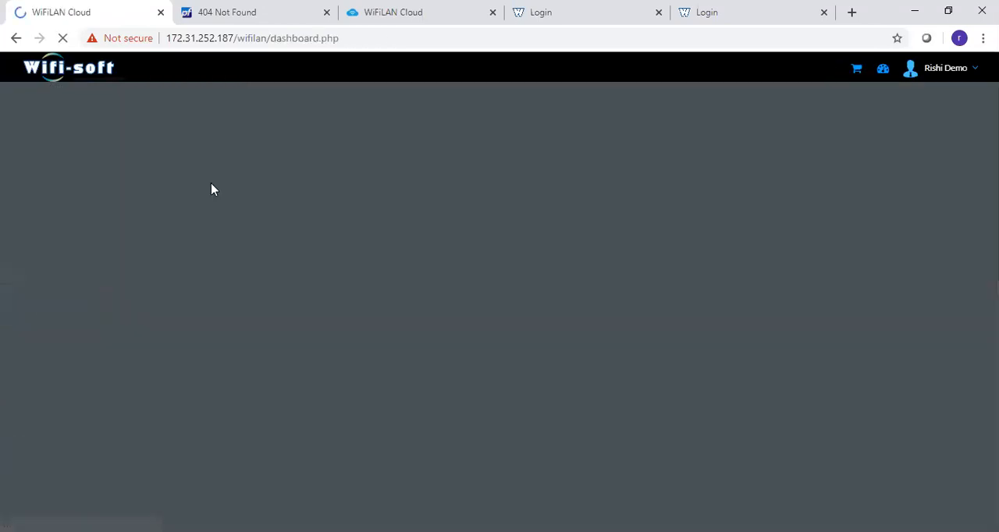